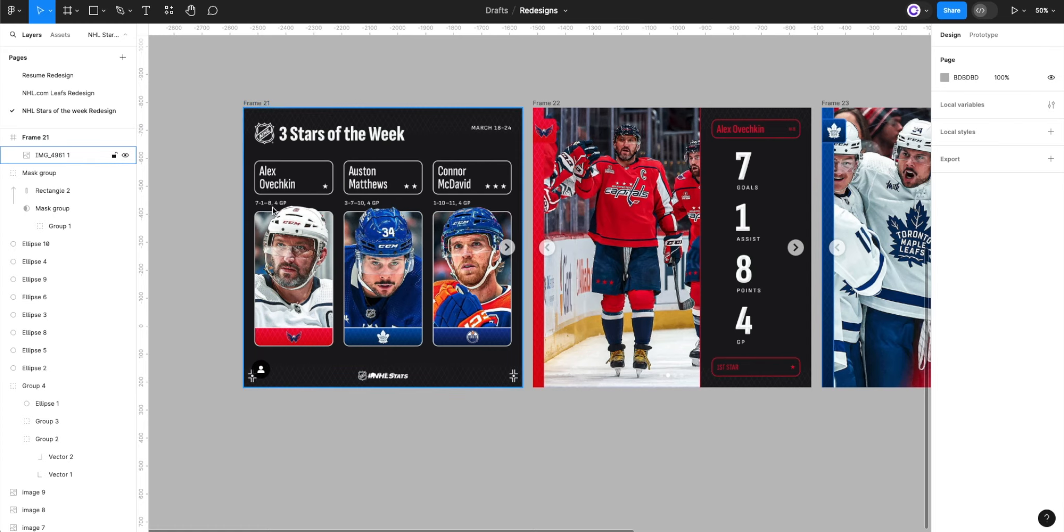
- Examine the reference 3 Stars of the Week graphic, including its name boxes, player cards, team-logo strips and patterned footer
{"action": "scroll", "coordinate": [245, 202], "scroll_direction": "up", "scroll_amount": 3}
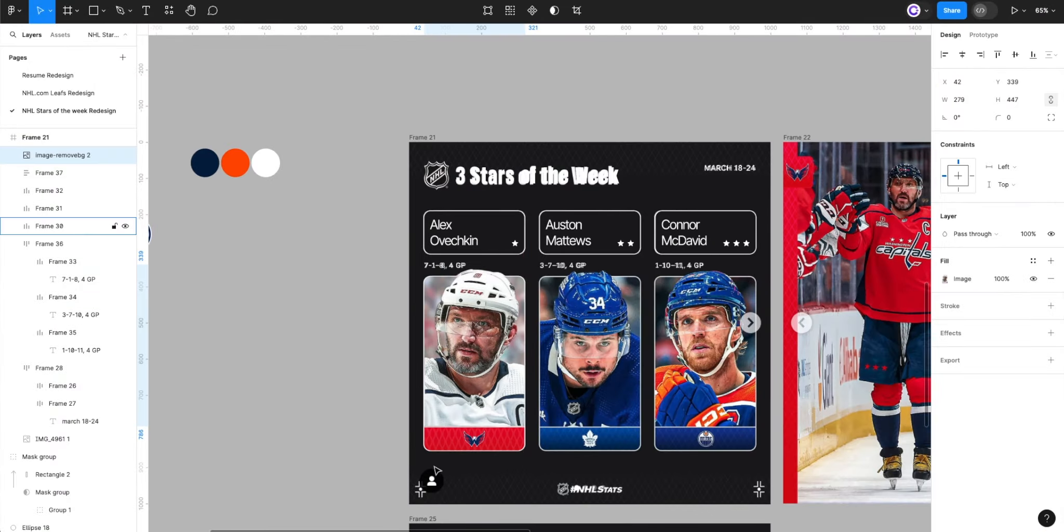
{"action": "scroll", "coordinate": [479, 444], "scroll_direction": "up", "scroll_amount": 5}
{"action": "scroll", "coordinate": [574, 358], "scroll_direction": "down", "scroll_amount": 4}
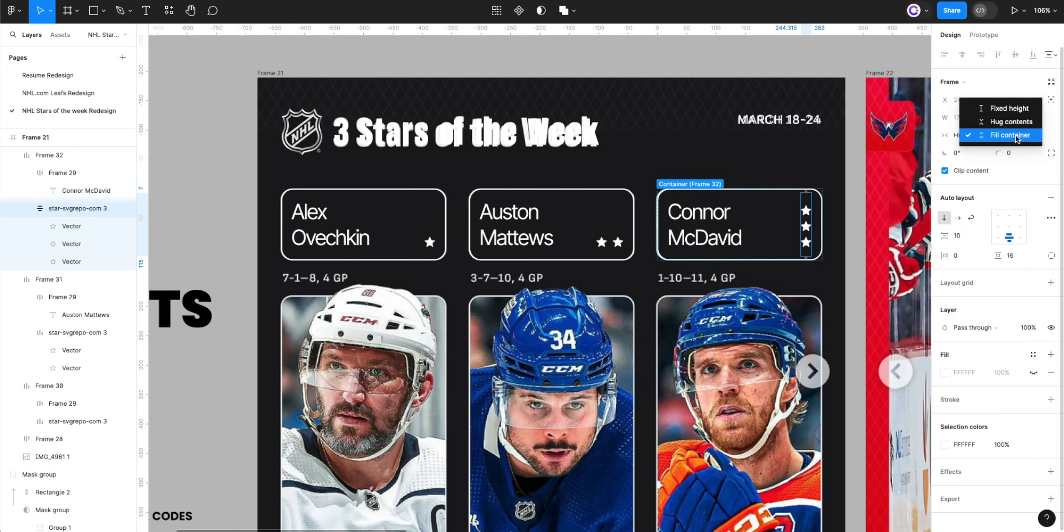
{"action": "left_click", "coordinate": [986, 133]}
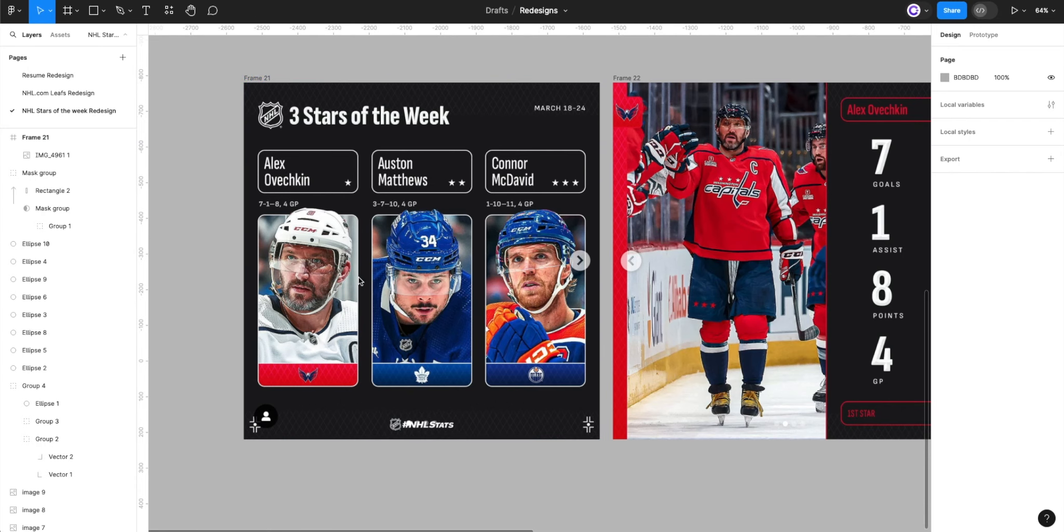
{"action": "scroll", "coordinate": [244, 272], "scroll_direction": "up", "scroll_amount": 3}
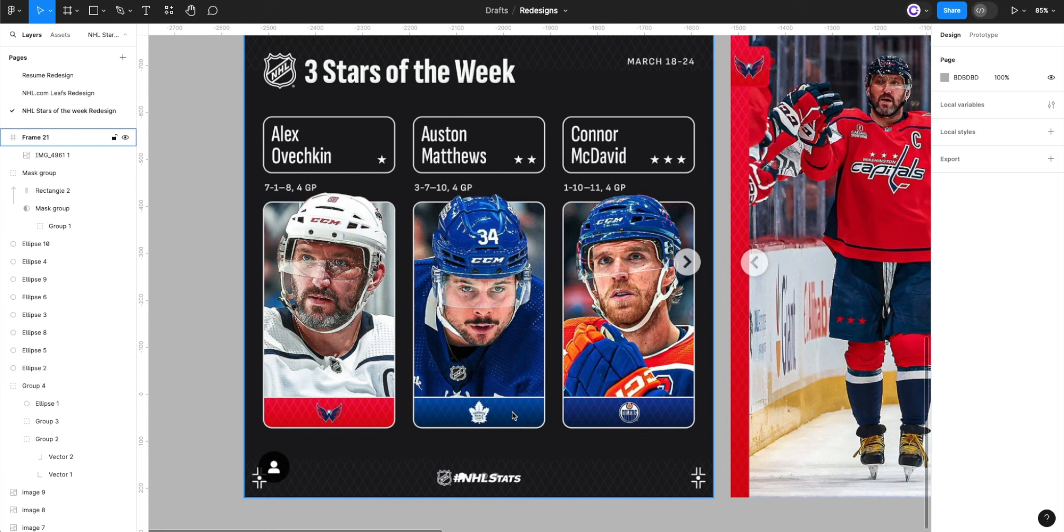
{"action": "scroll", "coordinate": [545, 426], "scroll_direction": "up", "scroll_amount": 5, "text": "ctrl"}
{"action": "scroll", "coordinate": [452, 415], "scroll_direction": "left", "scroll_amount": 3}
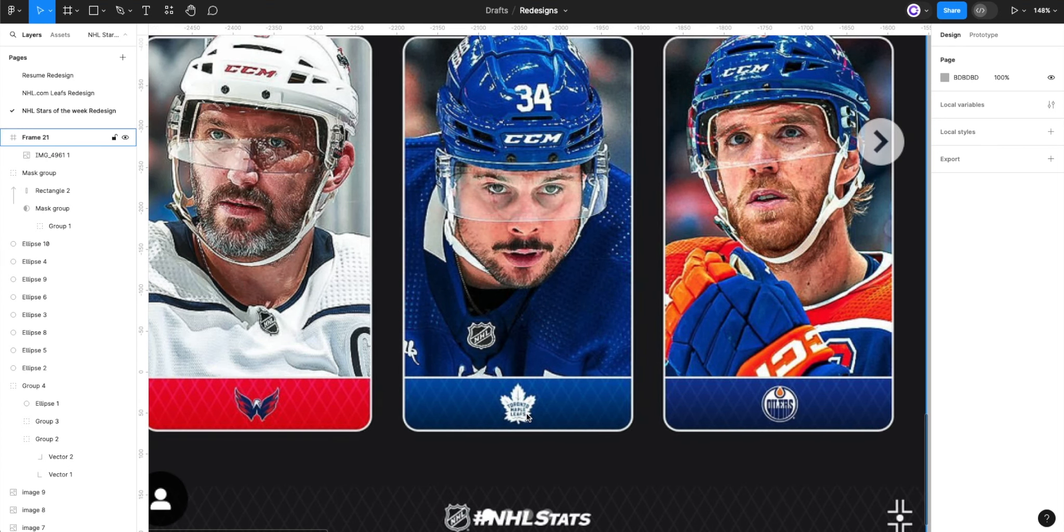
{"action": "scroll", "coordinate": [521, 410], "scroll_direction": "left", "scroll_amount": 3}
{"action": "scroll", "coordinate": [555, 414], "scroll_direction": "right", "scroll_amount": 4}
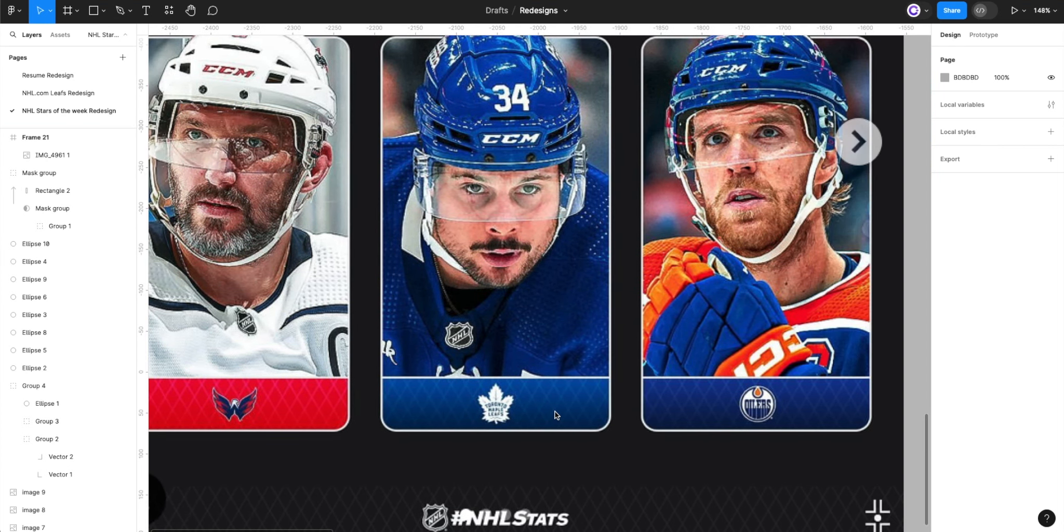
{"action": "scroll", "coordinate": [555, 414], "scroll_direction": "down", "scroll_amount": 3}
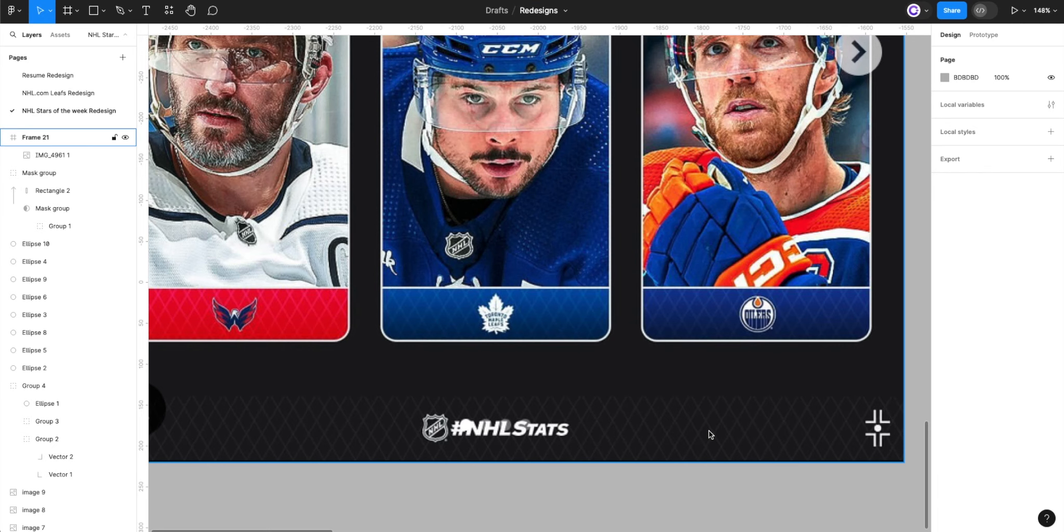
{"action": "scroll", "coordinate": [708, 431], "scroll_direction": "left", "scroll_amount": 3}
{"action": "scroll", "coordinate": [628, 434], "scroll_direction": "right", "scroll_amount": 2}
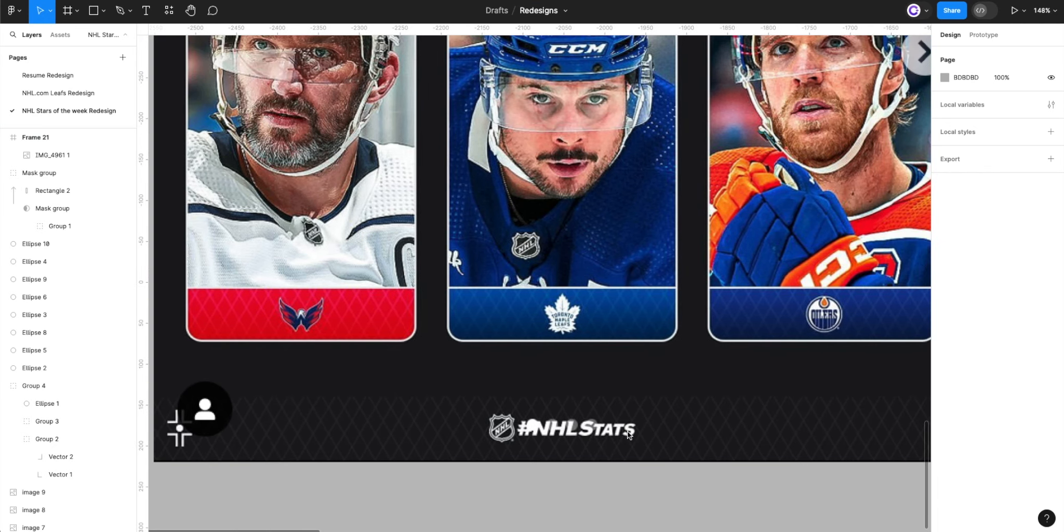
- Set the width of the 3 Stars of the Week reference graphic to 1000
{"action": "scroll", "coordinate": [532, 428], "scroll_direction": "down", "scroll_amount": 4}
{"action": "left_click", "coordinate": [266, 52]}
{"action": "left_click", "coordinate": [969, 118]}
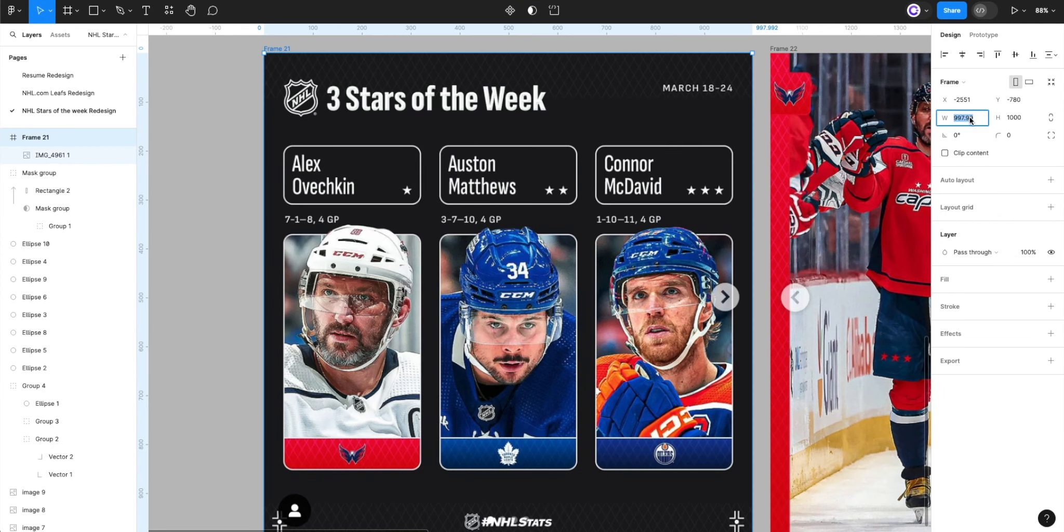
{"action": "key", "text": "Return"}
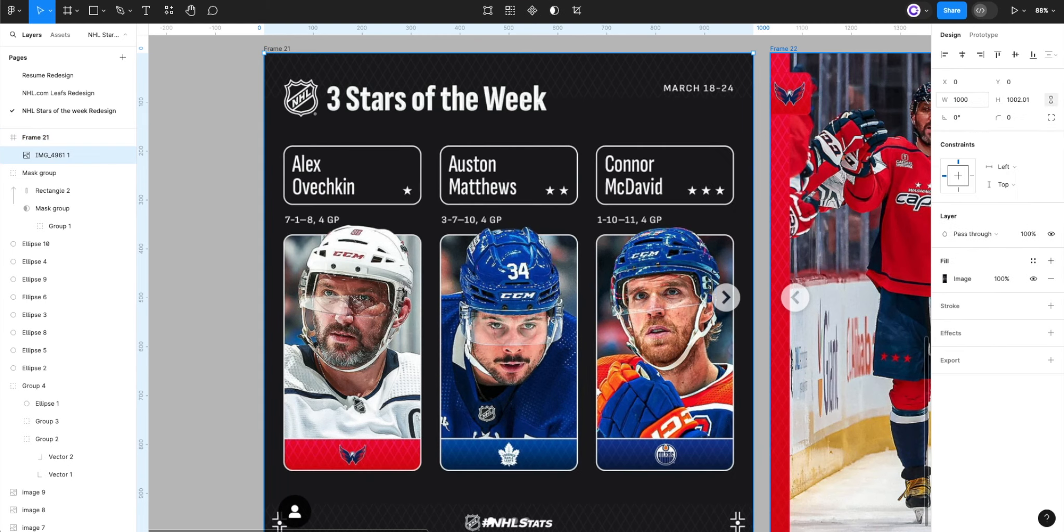
{"action": "left_click", "coordinate": [227, 182]}
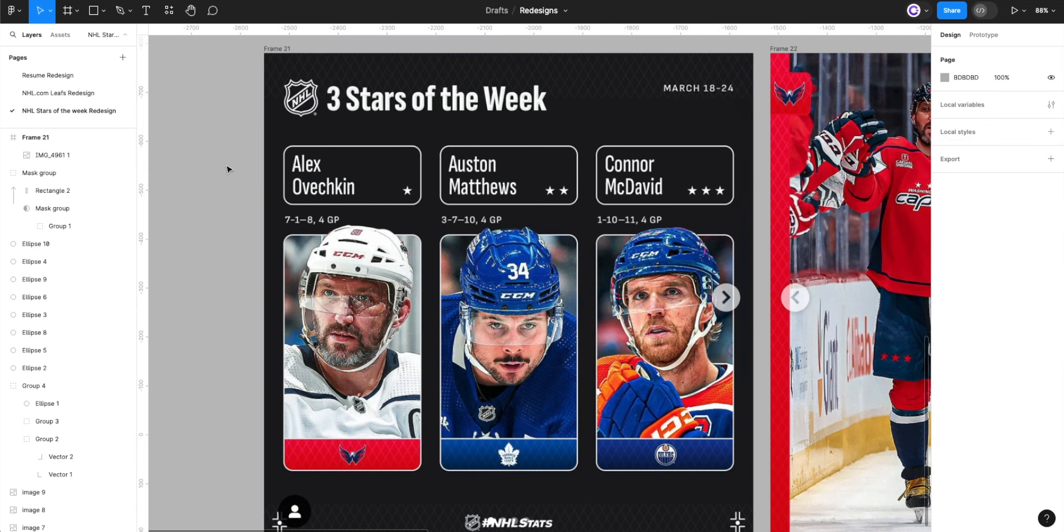
- Create a 1000 × 1000 frame and place it directly below Frame 21, with their left edges aligned
{"action": "scroll", "coordinate": [229, 169], "scroll_direction": "down", "scroll_amount": 5}
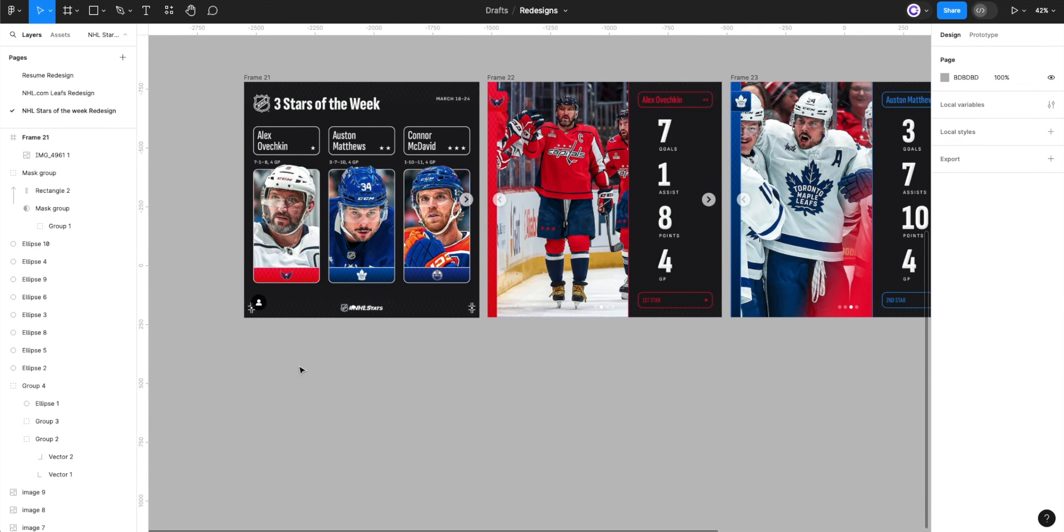
{"action": "key", "text": "f"}
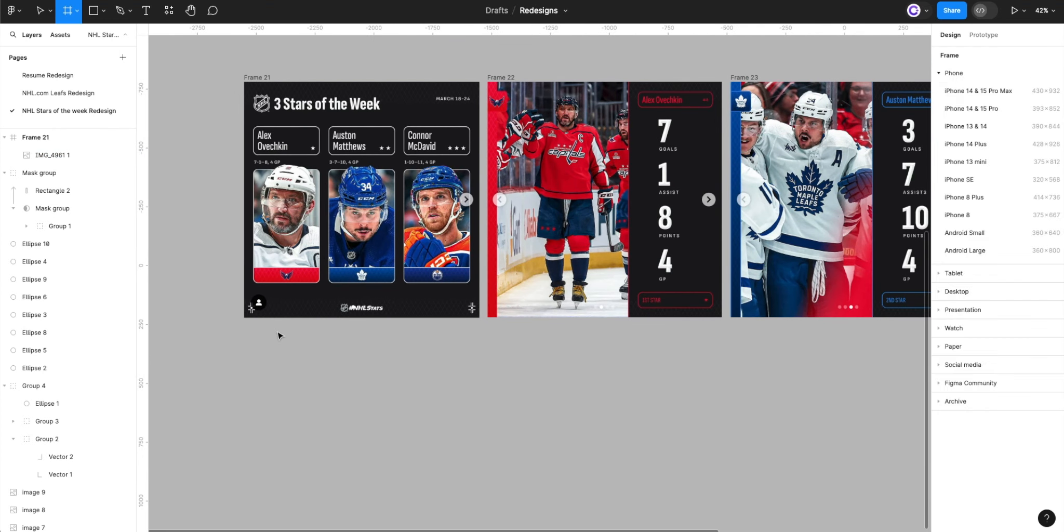
{"action": "left_click", "coordinate": [267, 322]}
{"action": "left_click", "coordinate": [969, 119]}
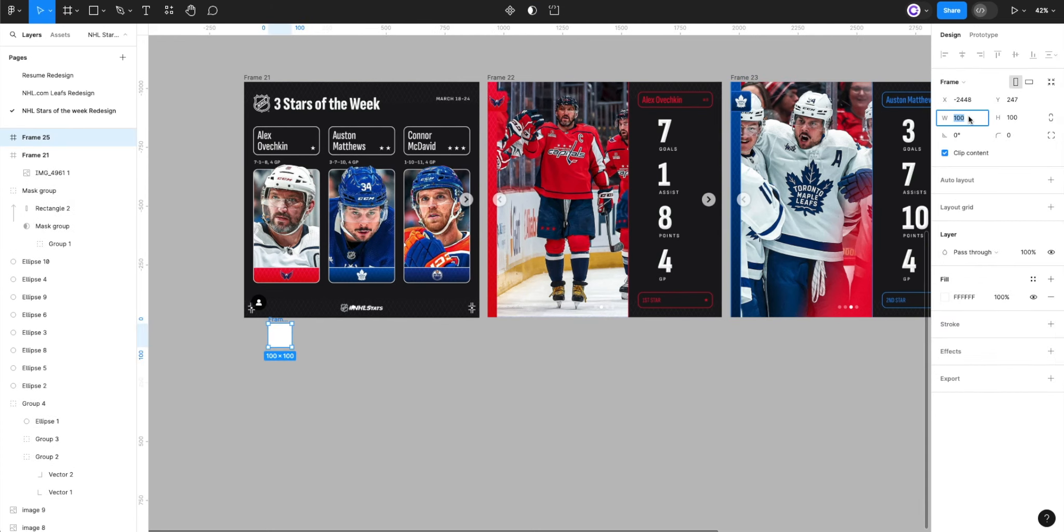
{"action": "type", "text": "1000"}
{"action": "key", "text": "Tab"}
{"action": "type", "text": "10"}
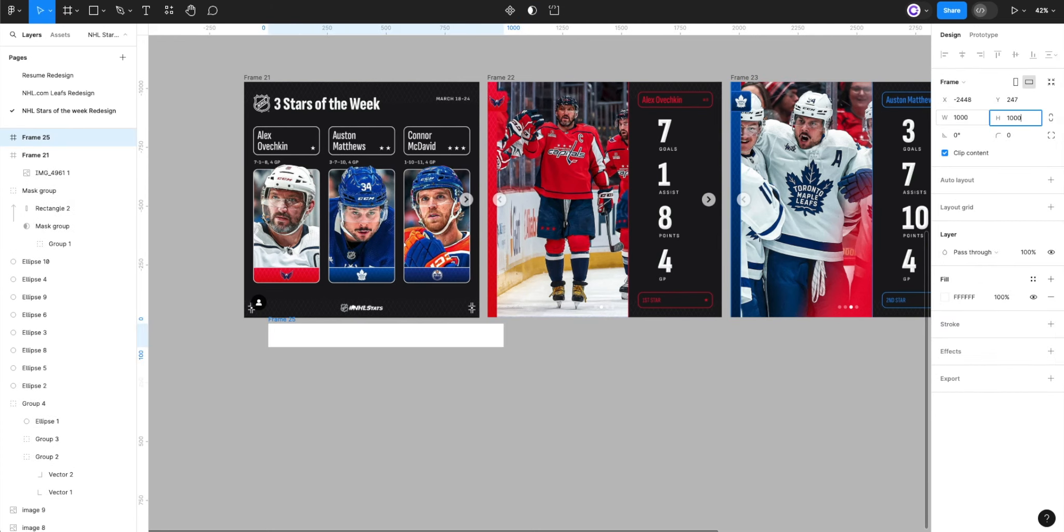
{"action": "type", "text": "00"}
{"action": "key", "text": "Return"}
{"action": "left_click_drag", "start_coordinate": [612, 419], "coordinate": [645, 394]}
{"action": "left_click_drag", "start_coordinate": [372, 279], "coordinate": [348, 286]}
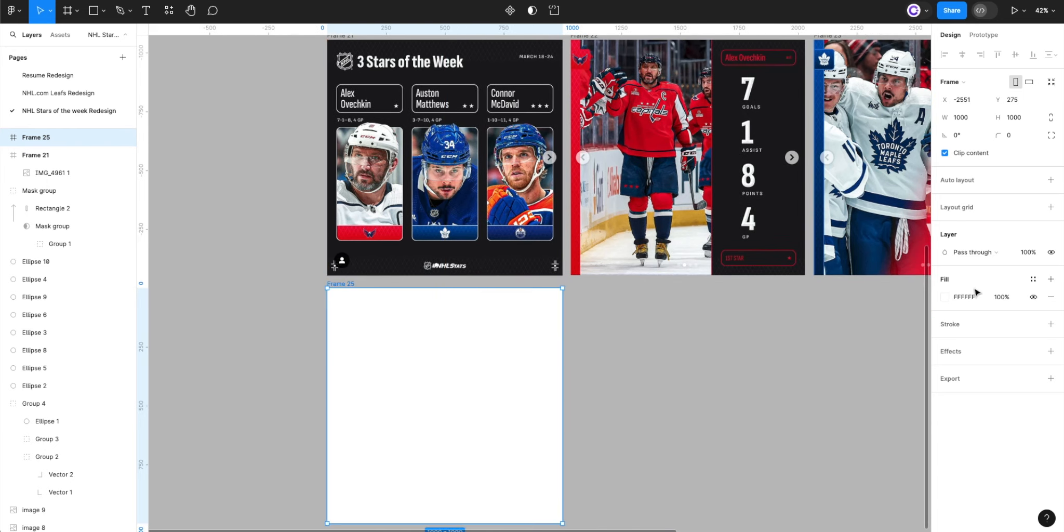
- Fill the new frame with the dark background colour 1A1B1D sampled from the existing player graphics
{"action": "left_click", "coordinate": [945, 296]}
{"action": "left_click", "coordinate": [814, 403]}
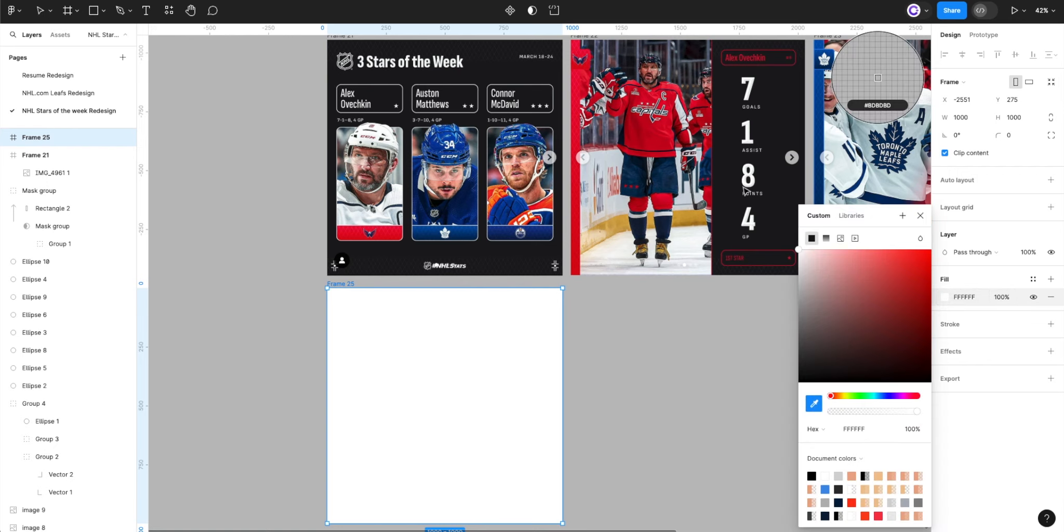
{"action": "left_click", "coordinate": [878, 78]}
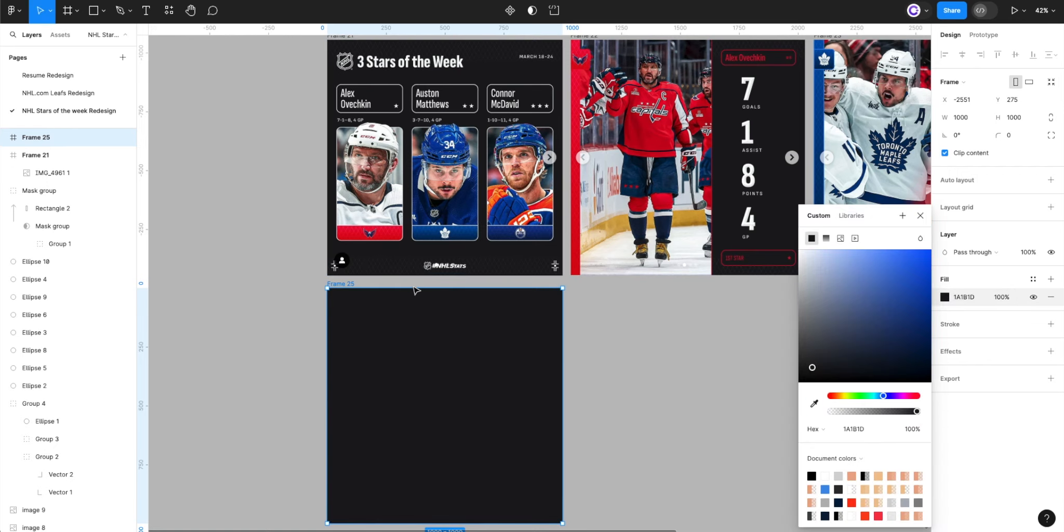
{"action": "key", "text": "Escape"}
{"action": "key", "text": "Escape"}
- Examine the reference graphic, the prepared assets and the checklist of required assets
{"action": "scroll", "coordinate": [412, 249], "scroll_direction": "up", "scroll_amount": 3}
{"action": "scroll", "coordinate": [421, 334], "scroll_direction": "up", "scroll_amount": 4}
{"action": "scroll", "coordinate": [421, 333], "scroll_direction": "up", "scroll_amount": 3}
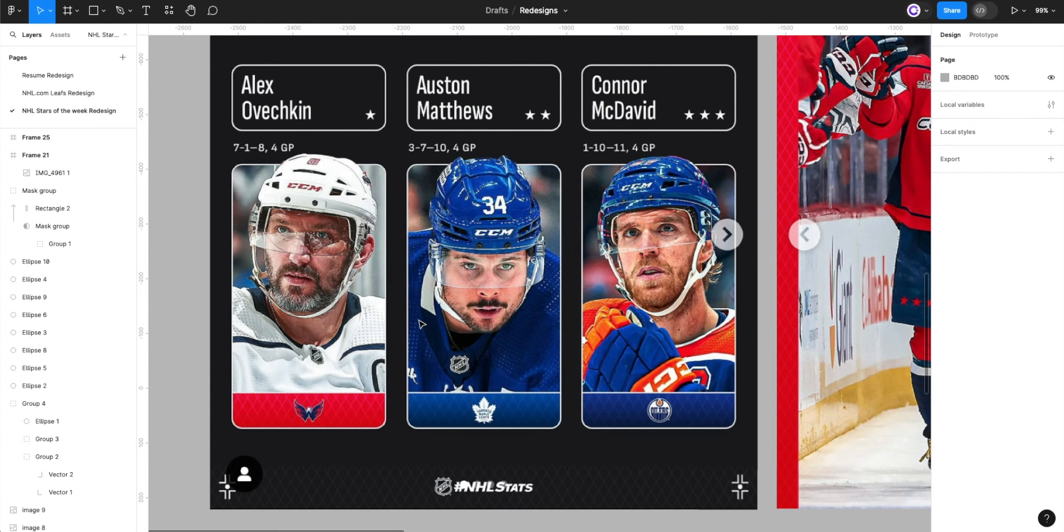
{"action": "scroll", "coordinate": [422, 328], "scroll_direction": "up", "scroll_amount": 3}
{"action": "scroll", "coordinate": [394, 312], "scroll_direction": "up", "scroll_amount": 1}
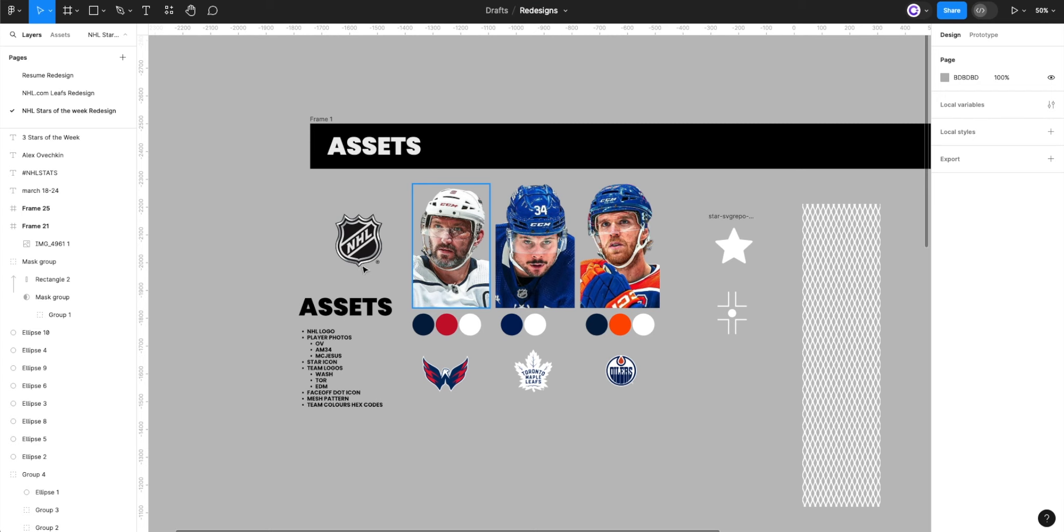
{"action": "scroll", "coordinate": [333, 368], "scroll_direction": "up", "scroll_amount": 5}
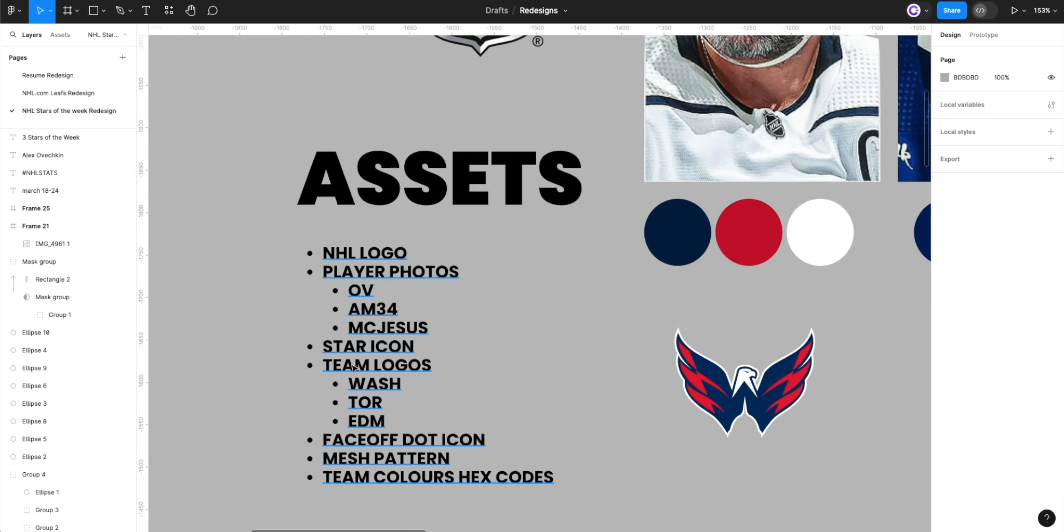
- Move the black ASSETS heading and its checklist next to the left side of Frame 21
{"action": "scroll", "coordinate": [391, 289], "scroll_direction": "down", "scroll_amount": 10}
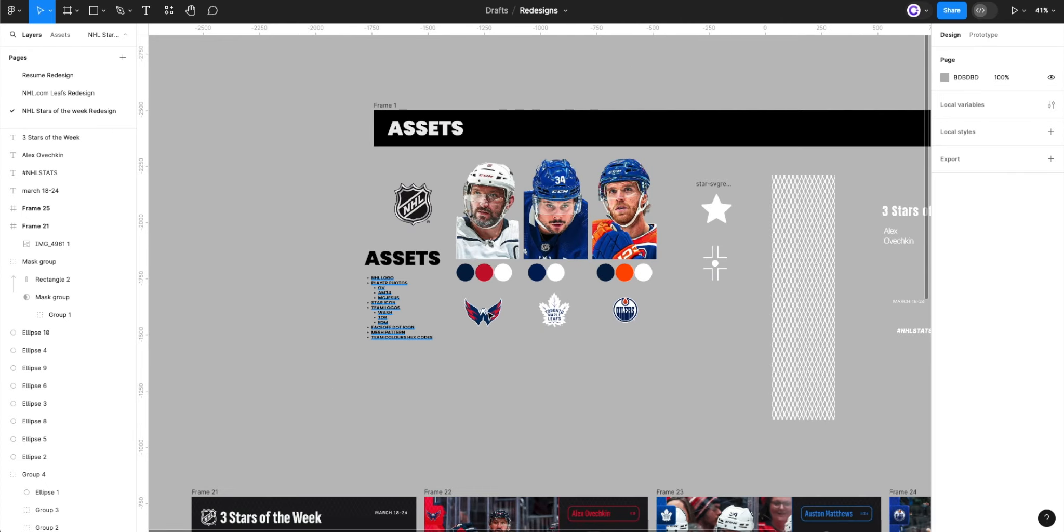
{"action": "left_click_drag", "start_coordinate": [547, 187], "coordinate": [406, 373]}
{"action": "scroll", "coordinate": [407, 373], "scroll_direction": "up", "scroll_amount": 8}
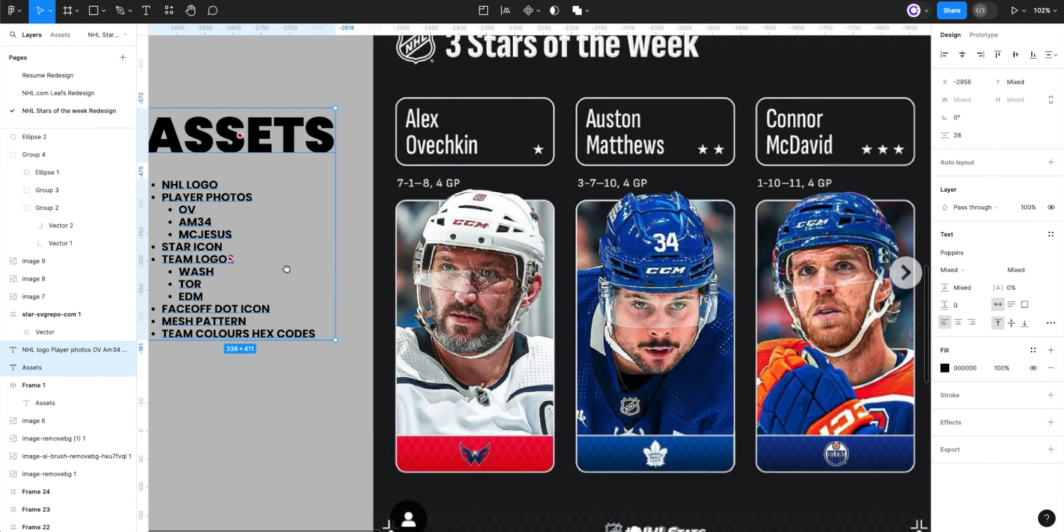
{"action": "scroll", "coordinate": [289, 268], "scroll_direction": "down", "scroll_amount": 2}
{"action": "key", "text": "Escape"}
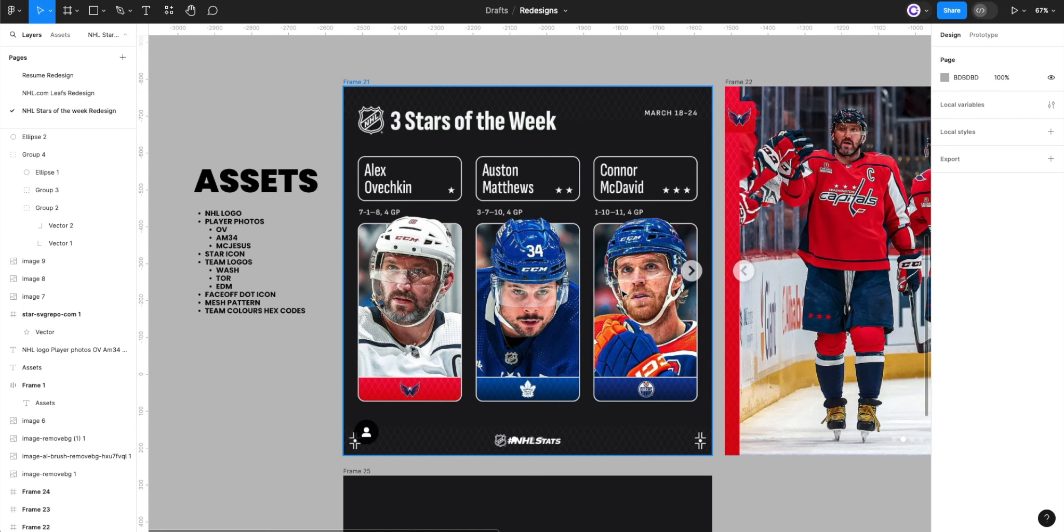
- Compare the reference graphic's logos, faceoff dot icons, mesh pattern, stars and player photos with the asset checklist
{"action": "scroll", "coordinate": [411, 425], "scroll_direction": "up", "scroll_amount": 5}
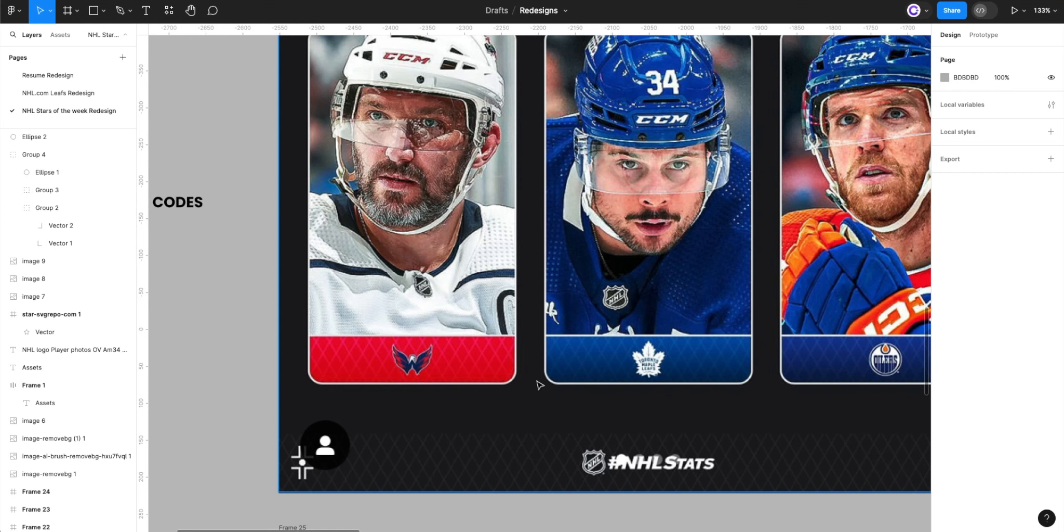
{"action": "scroll", "coordinate": [423, 466], "scroll_direction": "down", "scroll_amount": 2}
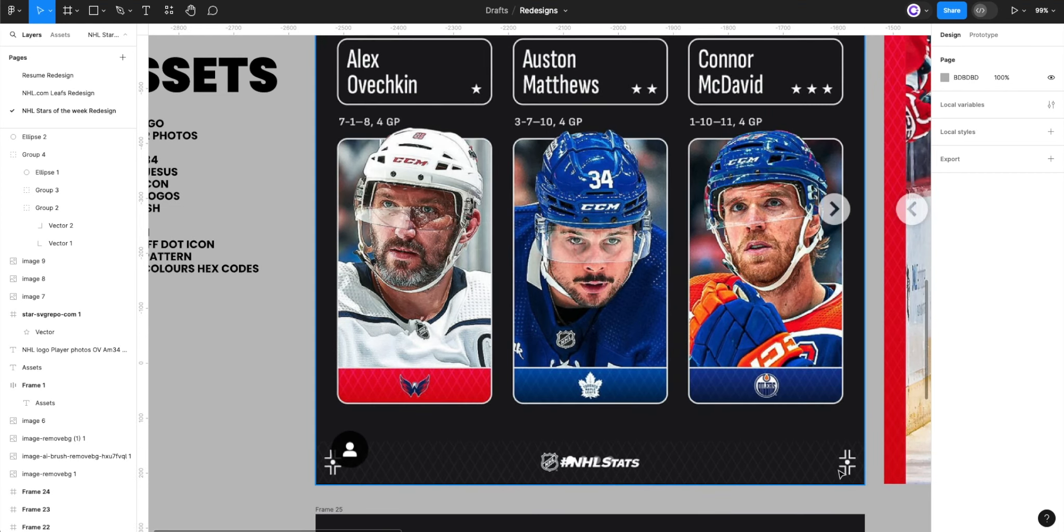
{"action": "scroll", "coordinate": [868, 470], "scroll_direction": "up", "scroll_amount": 4}
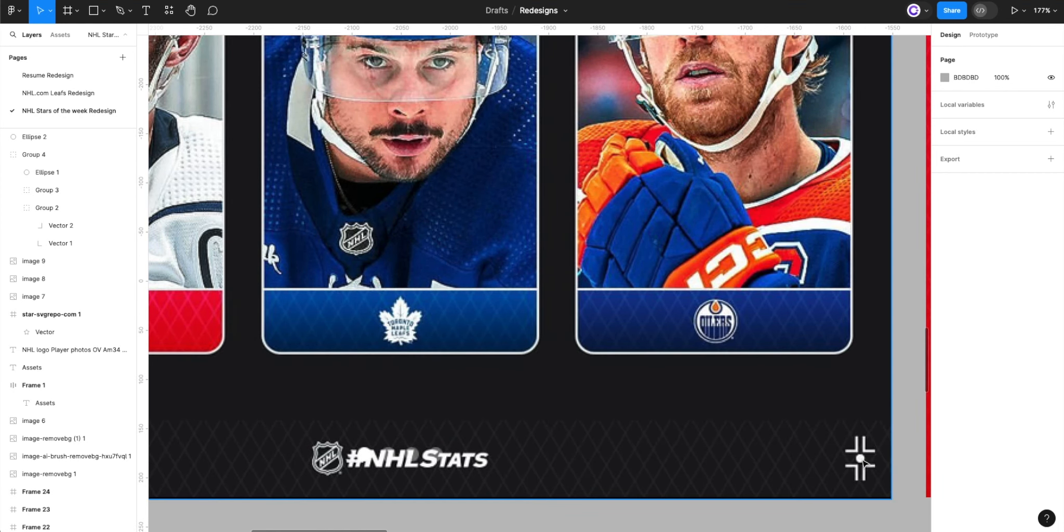
{"action": "scroll", "coordinate": [394, 491], "scroll_direction": "down", "scroll_amount": 3}
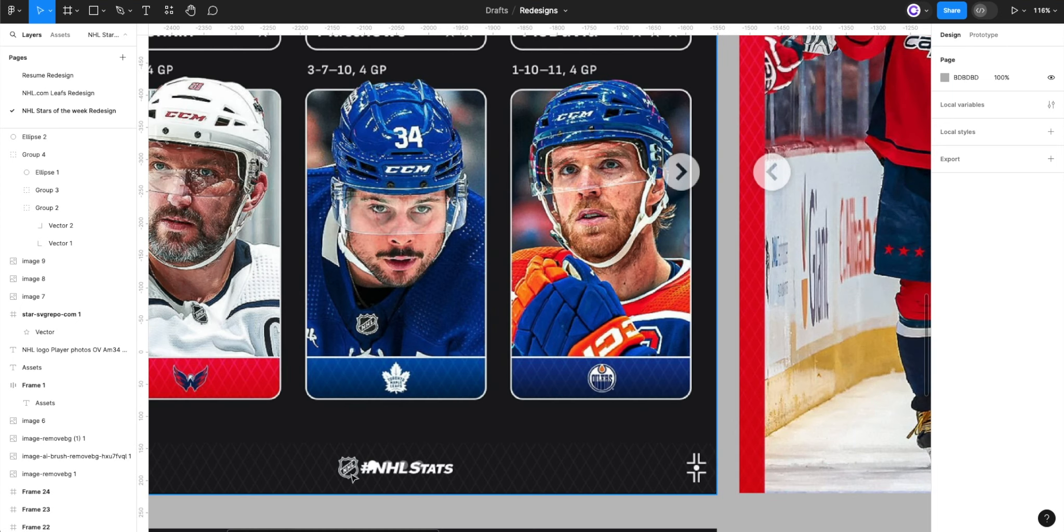
{"action": "scroll", "coordinate": [347, 453], "scroll_direction": "up", "scroll_amount": 5}
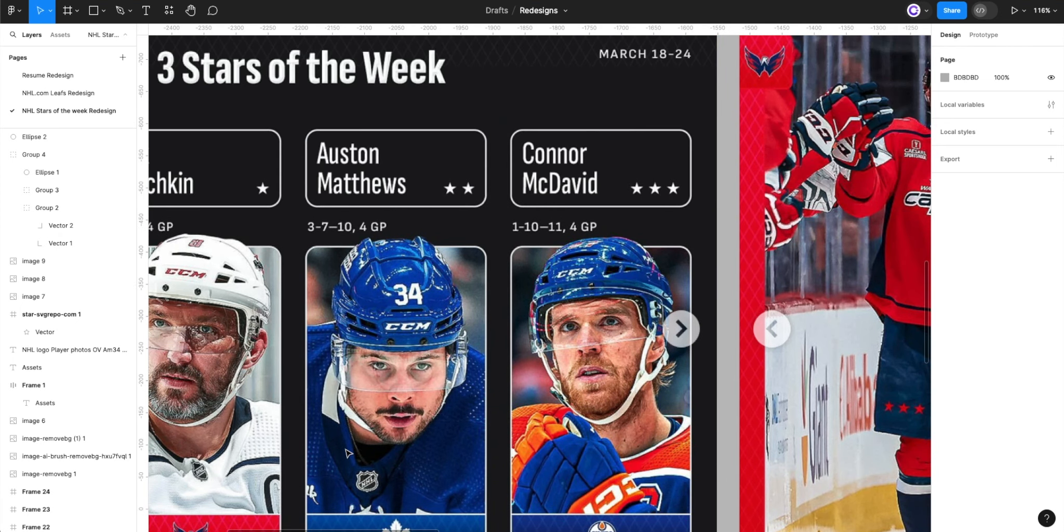
{"action": "scroll", "coordinate": [347, 453], "scroll_direction": "left", "scroll_amount": 2}
{"action": "scroll", "coordinate": [347, 453], "scroll_direction": "down", "scroll_amount": 3}
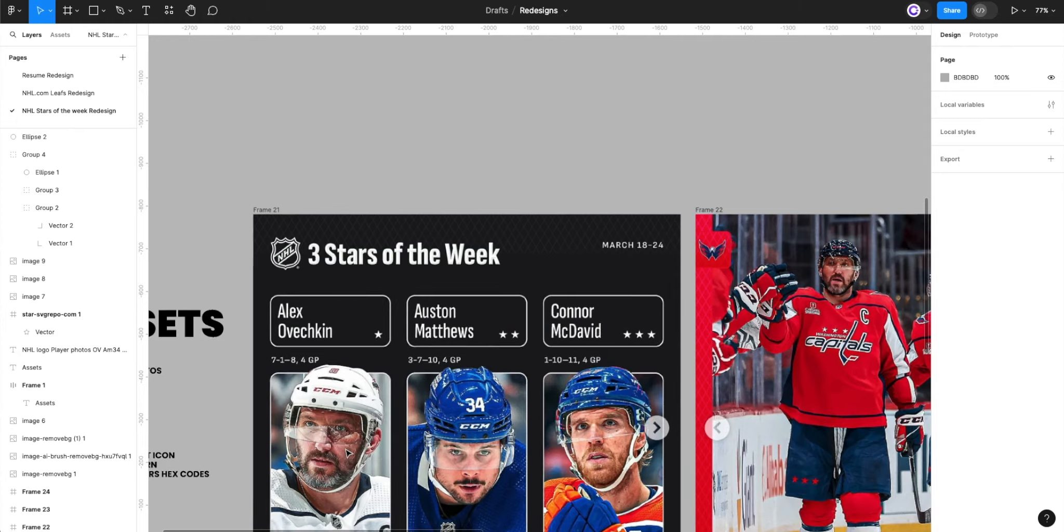
- Move the ASSETS heading and checklist back to the assets area, just left of the NHL logo
{"action": "scroll", "coordinate": [347, 454], "scroll_direction": "left", "scroll_amount": 5}
{"action": "left_click_drag", "start_coordinate": [416, 211], "coordinate": [532, 140]}
{"action": "scroll", "coordinate": [372, 478], "scroll_direction": "down", "scroll_amount": 5}
{"action": "scroll", "coordinate": [606, 163], "scroll_direction": "up", "scroll_amount": 5}
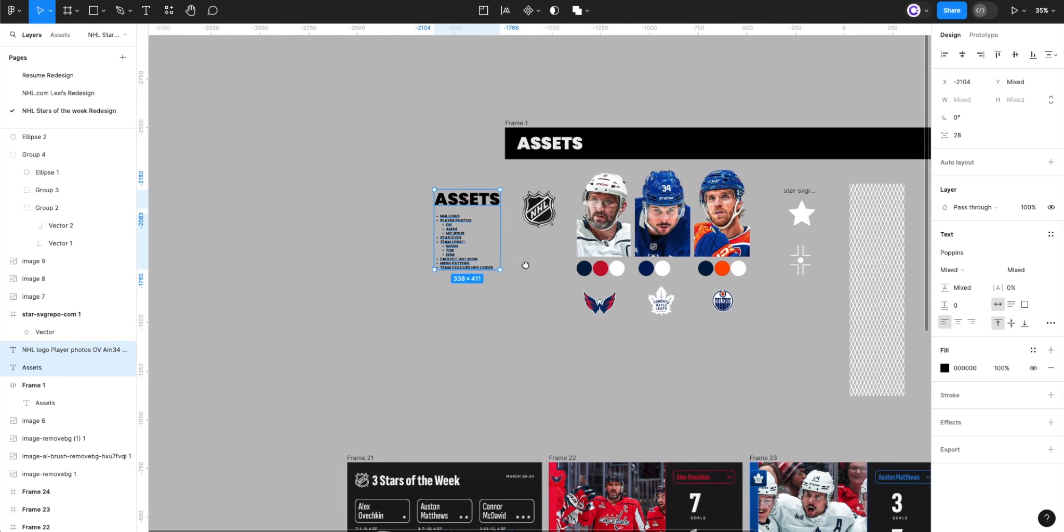
- Make the NHL LOGO line of the black assets checklist bold
{"action": "scroll", "coordinate": [449, 258], "scroll_direction": "down", "scroll_amount": 3}
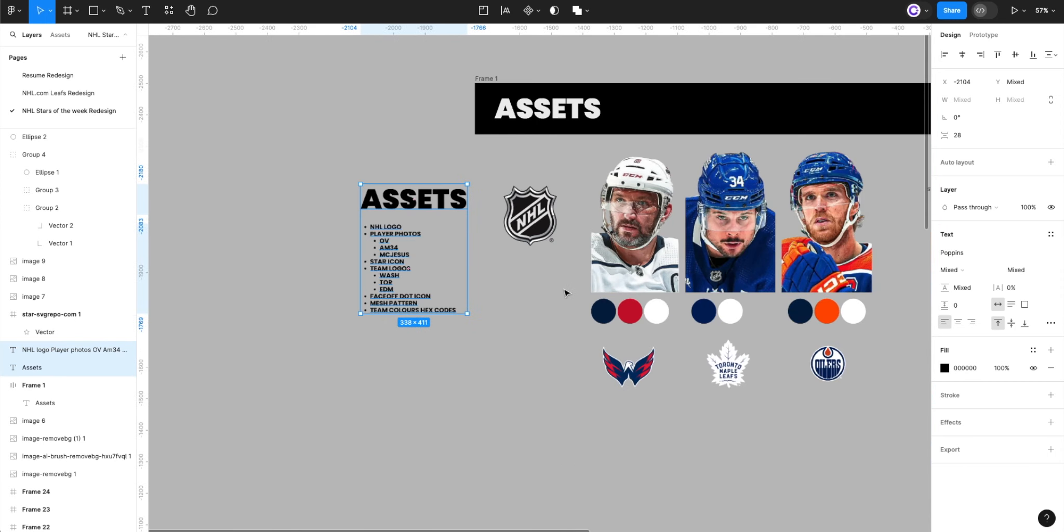
{"action": "left_click_drag", "start_coordinate": [566, 291], "coordinate": [401, 276]}
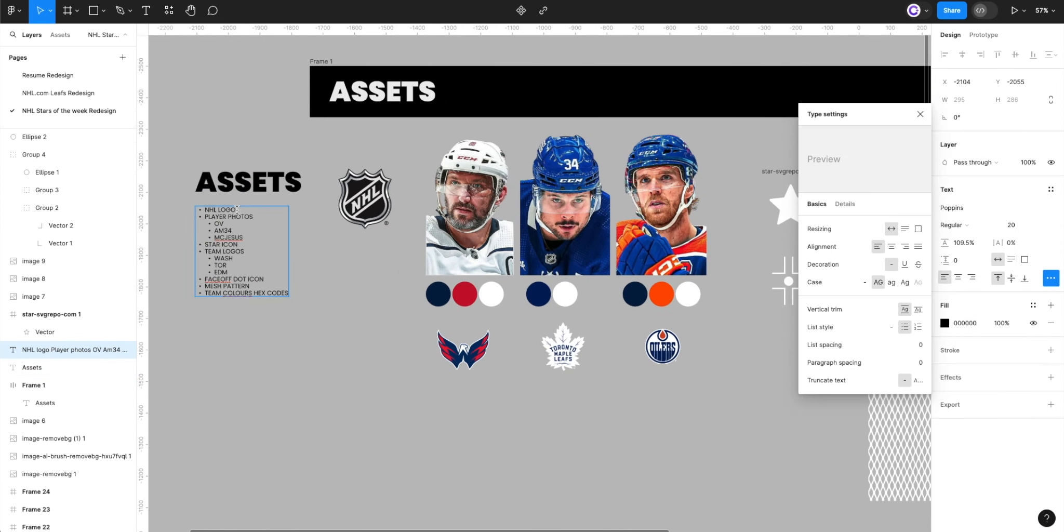
{"action": "left_click_drag", "start_coordinate": [237, 210], "coordinate": [197, 211]}
{"action": "key", "text": "Escape"}
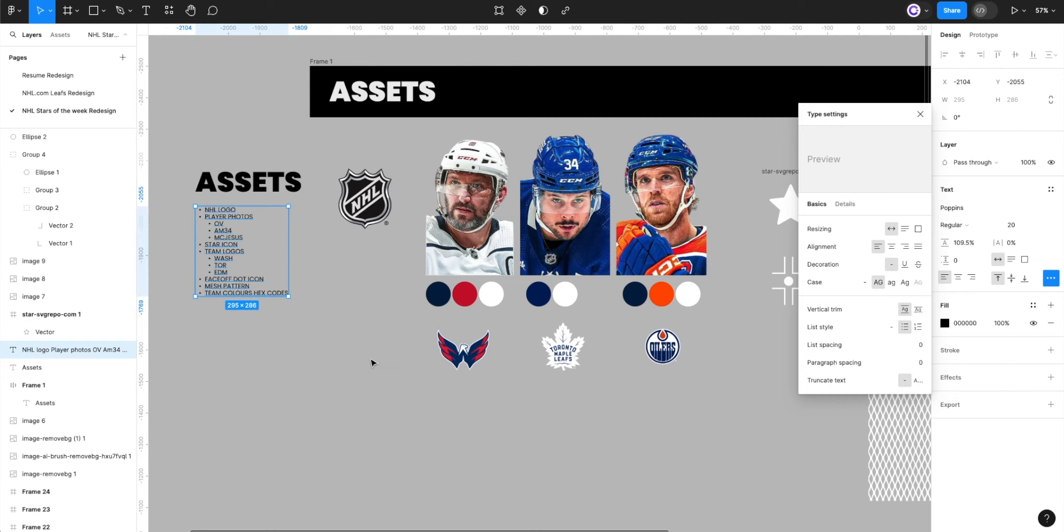
{"action": "key", "text": "Escape"}
{"action": "double_click", "coordinate": [238, 214]}
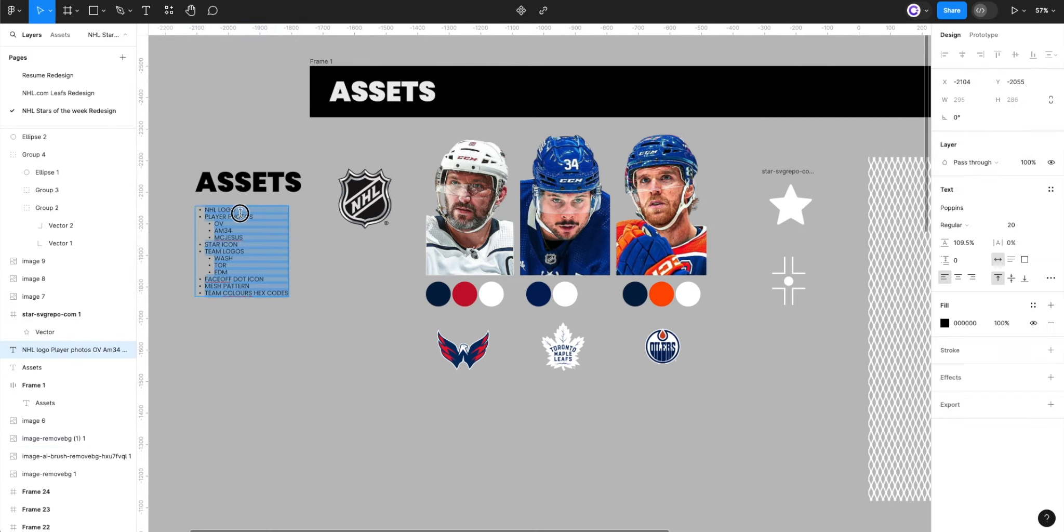
{"action": "left_click", "coordinate": [232, 215]}
{"action": "left_click_drag", "start_coordinate": [236, 210], "coordinate": [154, 221]}
{"action": "key", "text": "super+b"}
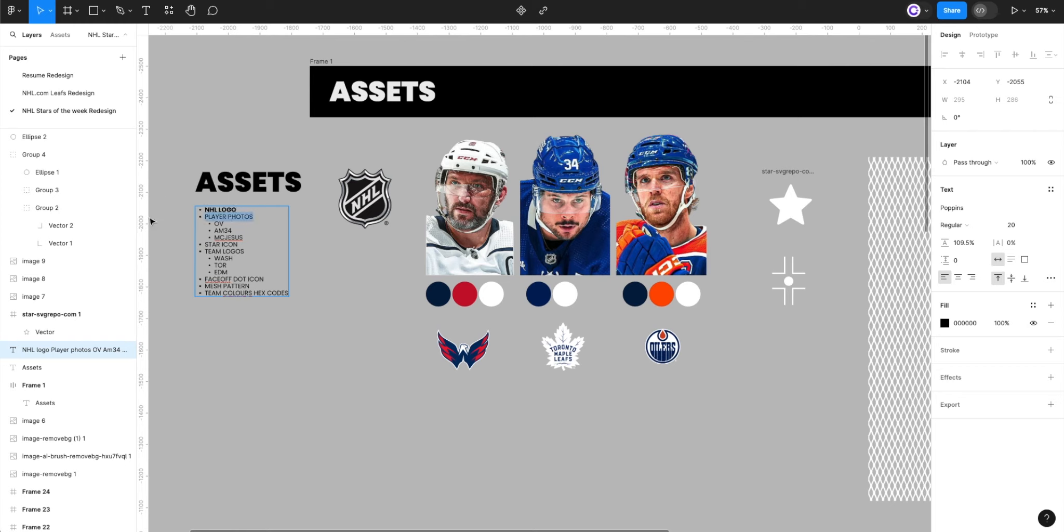
- Bold the PLAYER PHOTOS, STAR ICON and TEAM LOGOS entries of the checklist, including their nested player and team items
{"action": "left_click_drag", "start_coordinate": [244, 238], "coordinate": [188, 214]}
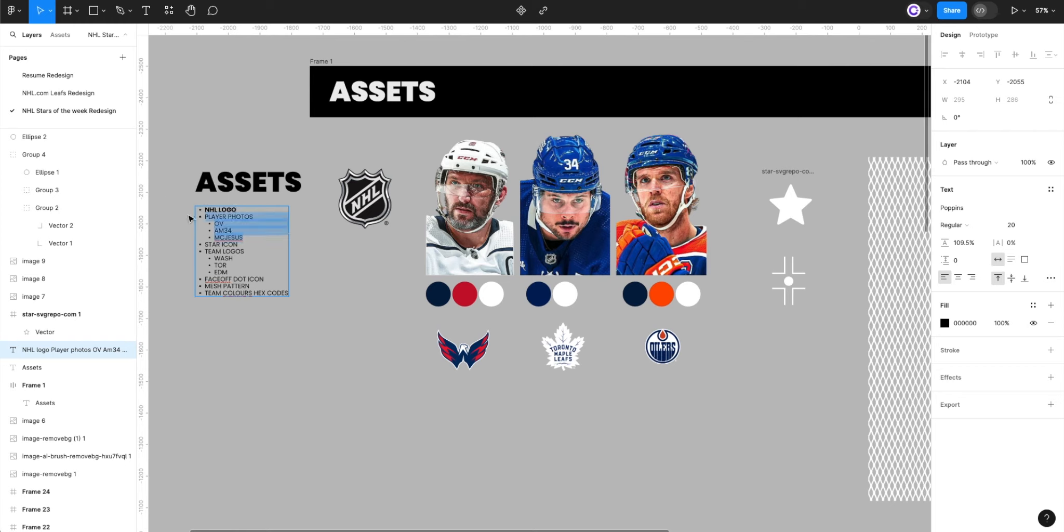
{"action": "key", "text": "super+b"}
{"action": "left_click_drag", "start_coordinate": [239, 245], "coordinate": [173, 238]}
{"action": "left_click_drag", "start_coordinate": [240, 244], "coordinate": [200, 244]}
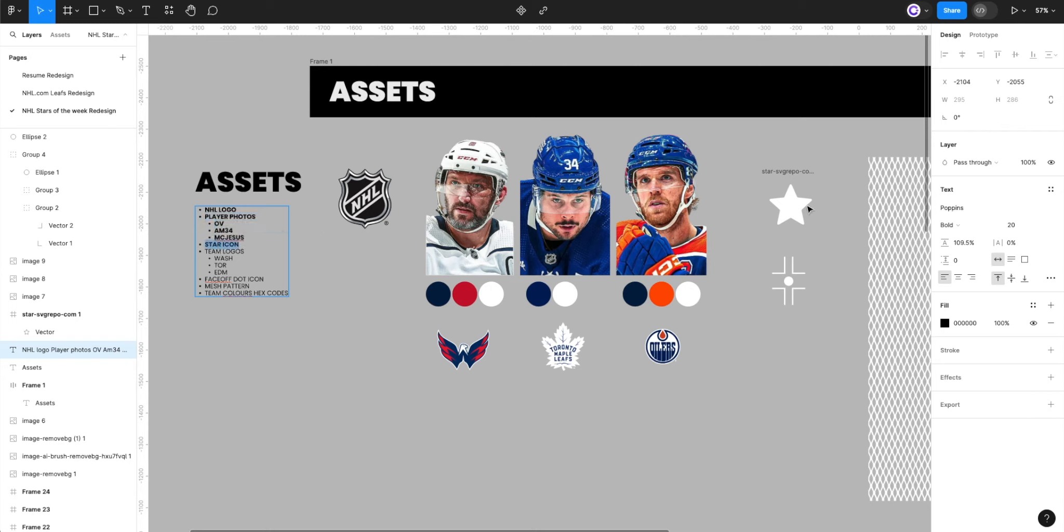
{"action": "left_click_drag", "start_coordinate": [216, 266], "coordinate": [197, 251]}
{"action": "key", "text": "super+b"}
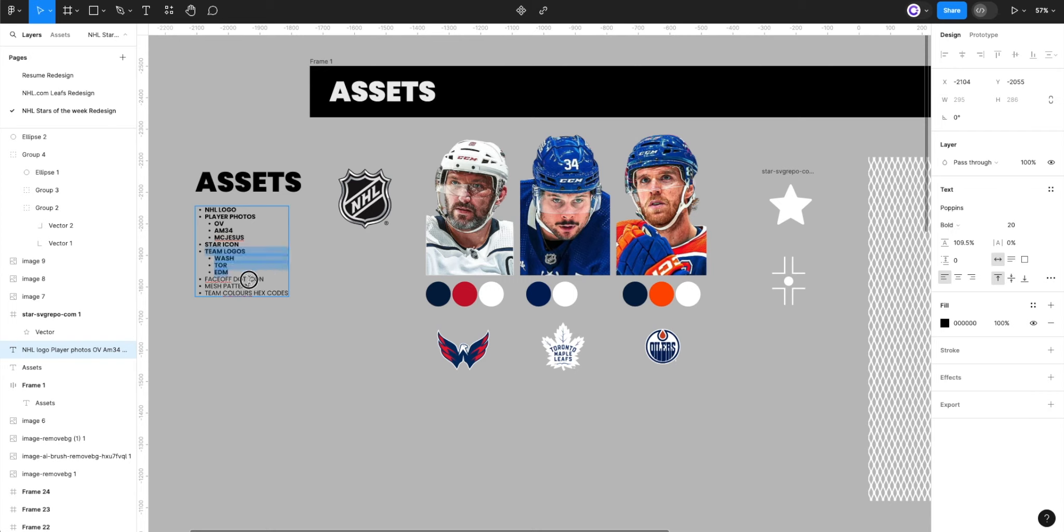
- Bold the remaining FACEOFF DOT ICON, MESH PATTERN and TEAM COLOURS HEX CODES lines of the checklist
{"action": "left_click_drag", "start_coordinate": [264, 280], "coordinate": [194, 279]}
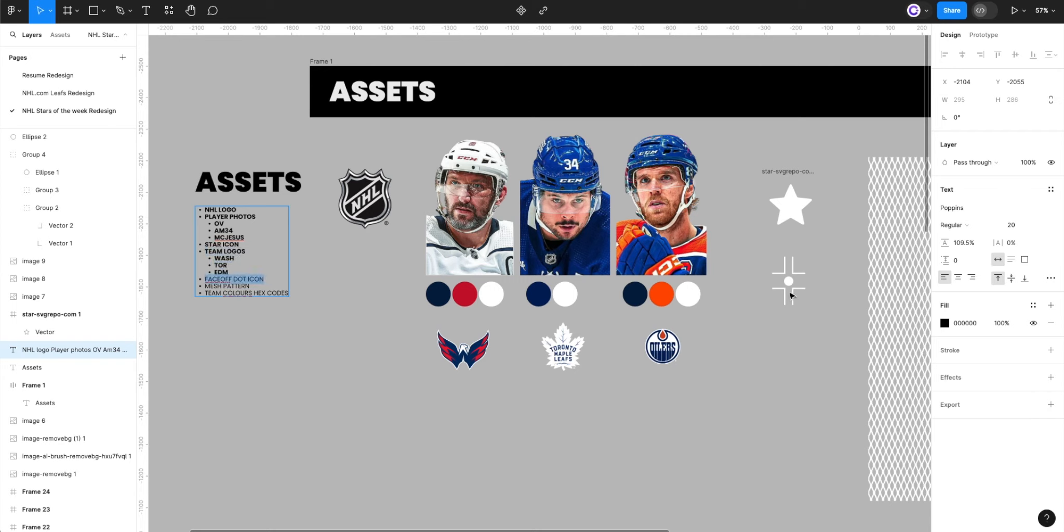
{"action": "key", "text": "super+b"}
{"action": "left_click_drag", "start_coordinate": [250, 285], "coordinate": [203, 287]}
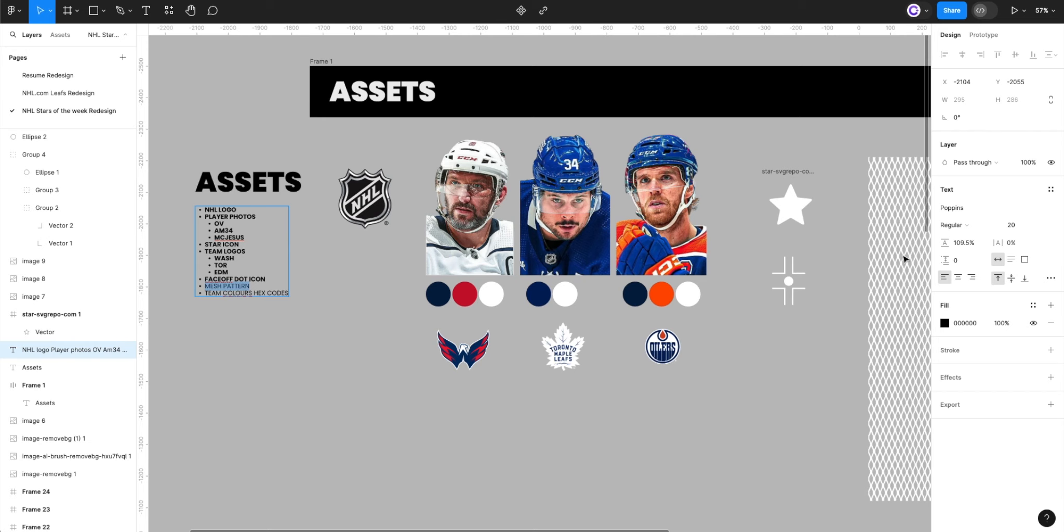
{"action": "scroll", "coordinate": [903, 258], "scroll_direction": "right", "scroll_amount": 5}
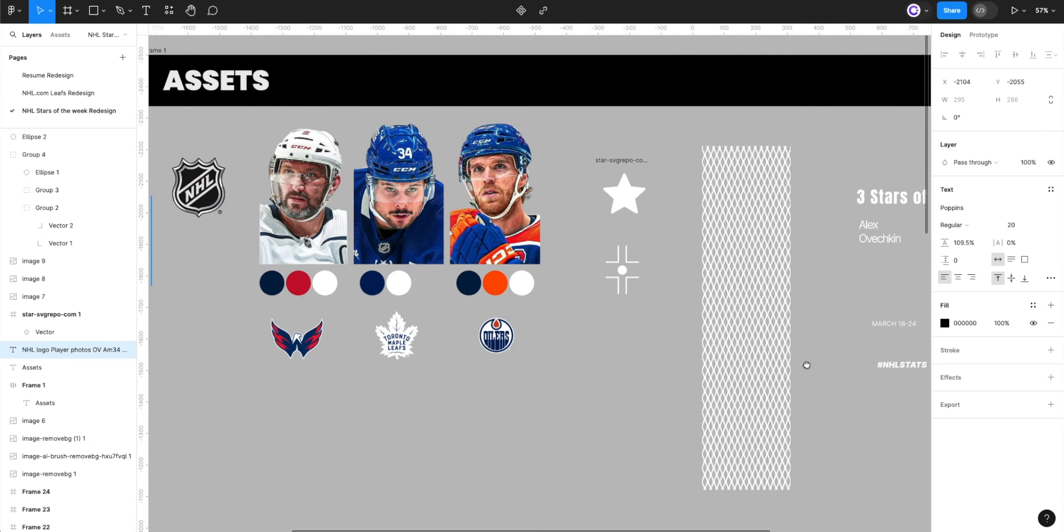
{"action": "scroll", "coordinate": [806, 365], "scroll_direction": "left", "scroll_amount": 7}
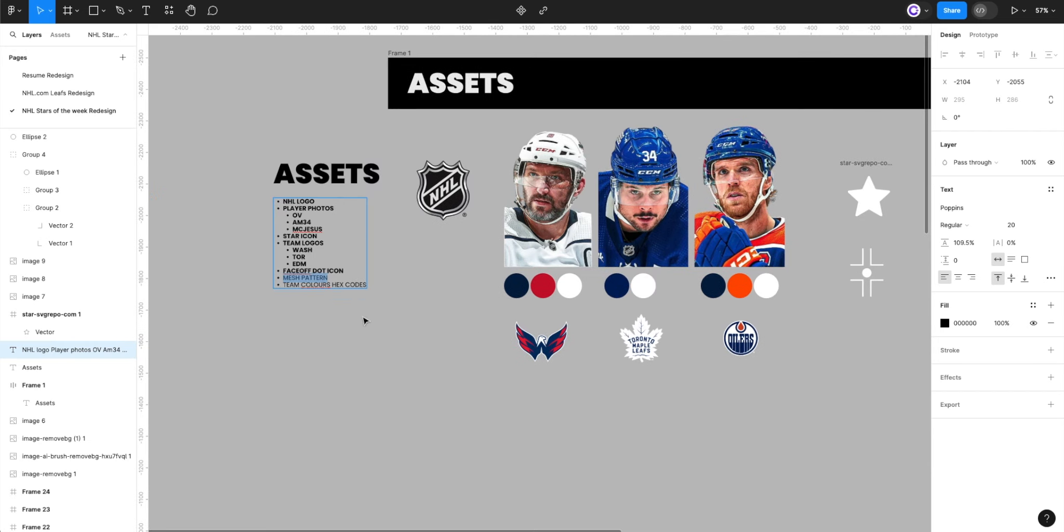
{"action": "triple_click", "coordinate": [346, 286]}
{"action": "key", "text": "super+b"}
- Move the black ASSETS heading and its bolded checklist next to the left side of Frame 21
{"action": "left_click", "coordinate": [358, 347]}
{"action": "scroll", "coordinate": [361, 347], "scroll_direction": "down", "scroll_amount": 5}
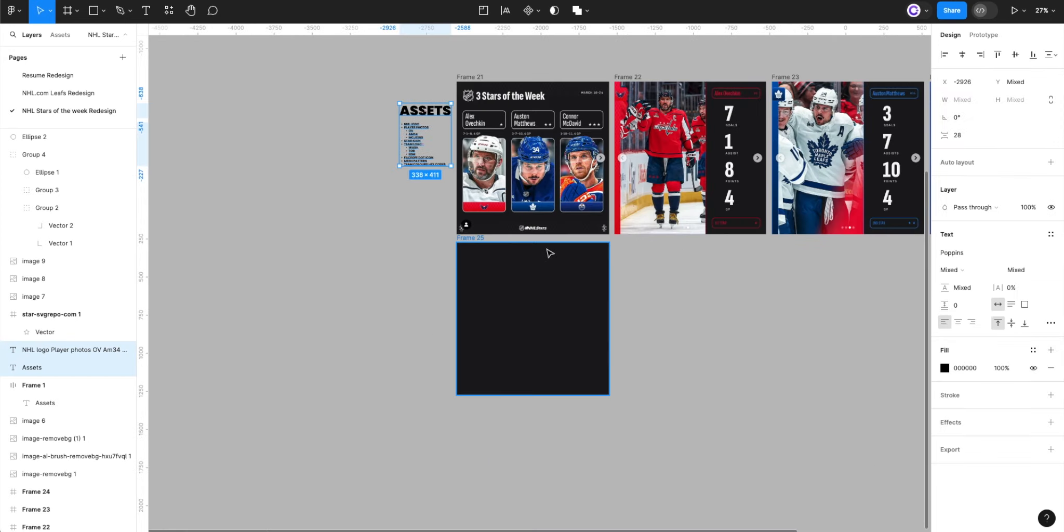
{"action": "scroll", "coordinate": [549, 253], "scroll_direction": "up", "scroll_amount": 5}
{"action": "left_click_drag", "start_coordinate": [347, 90], "coordinate": [342, 136]}
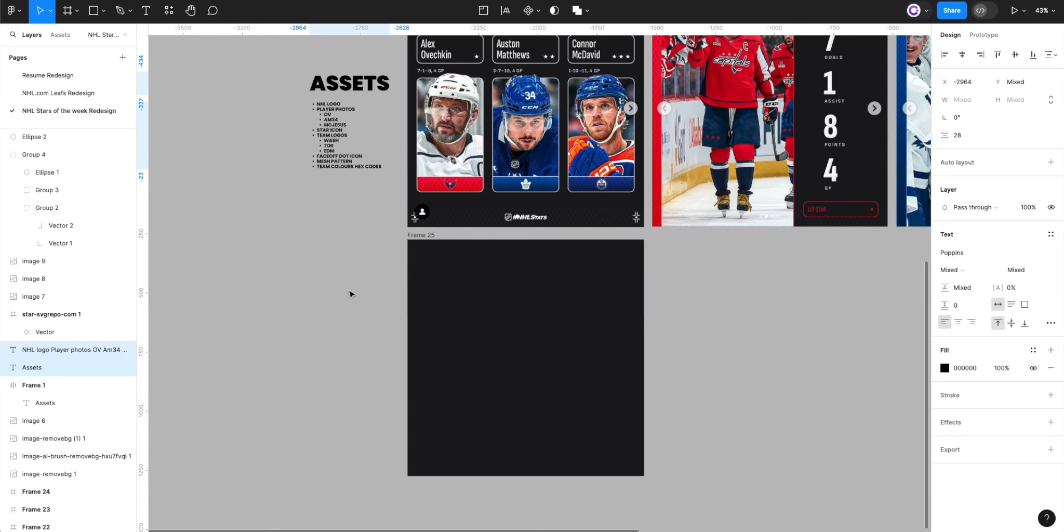
{"action": "left_click", "coordinate": [349, 294]}
- Move the NHL logo image from the assets area to just above the upper-left part of Frame 21
{"action": "scroll", "coordinate": [332, 342], "scroll_direction": "down", "scroll_amount": 3}
{"action": "scroll", "coordinate": [335, 216], "scroll_direction": "up", "scroll_amount": 5}
{"action": "left_click", "coordinate": [391, 222]}
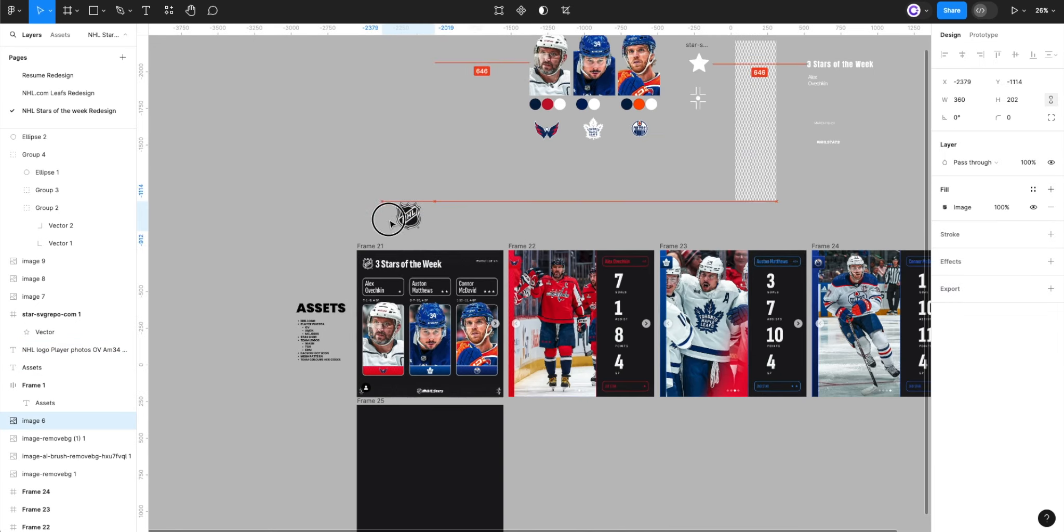
{"action": "left_click_drag", "start_coordinate": [390, 222], "coordinate": [347, 207]}
- Trim the empty margins around the NHL logo so its bounding box is 170 × 195
{"action": "scroll", "coordinate": [339, 238], "scroll_direction": "up", "scroll_amount": 10}
{"action": "scroll", "coordinate": [341, 209], "scroll_direction": "up", "scroll_amount": 10}
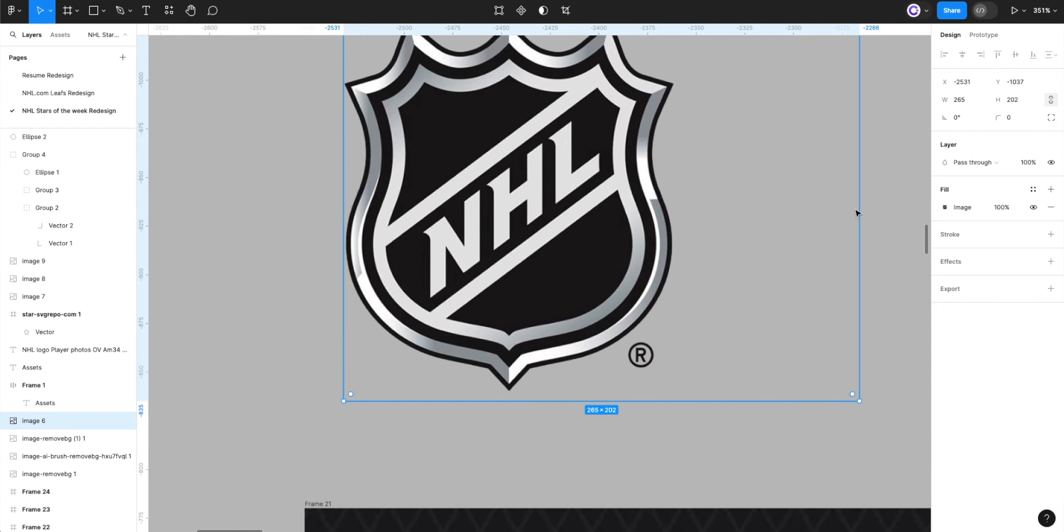
{"action": "left_click_drag", "start_coordinate": [856, 212], "coordinate": [675, 218]}
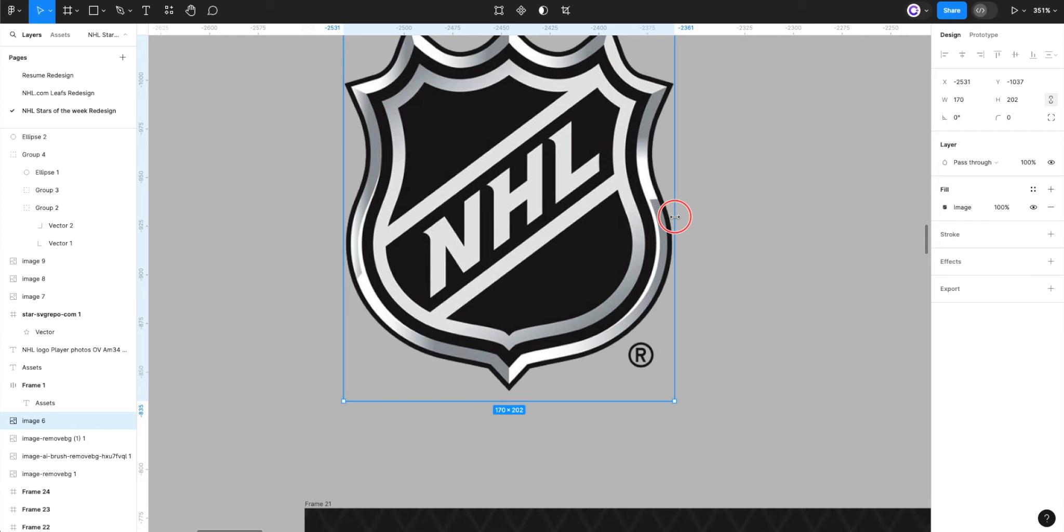
{"action": "scroll", "coordinate": [566, 239], "scroll_direction": "up", "scroll_amount": 3}
{"action": "left_click_drag", "start_coordinate": [528, 149], "coordinate": [532, 149]}
{"action": "scroll", "coordinate": [527, 178], "scroll_direction": "down", "scroll_amount": 3}
{"action": "scroll", "coordinate": [527, 393], "scroll_direction": "down", "scroll_amount": 2}
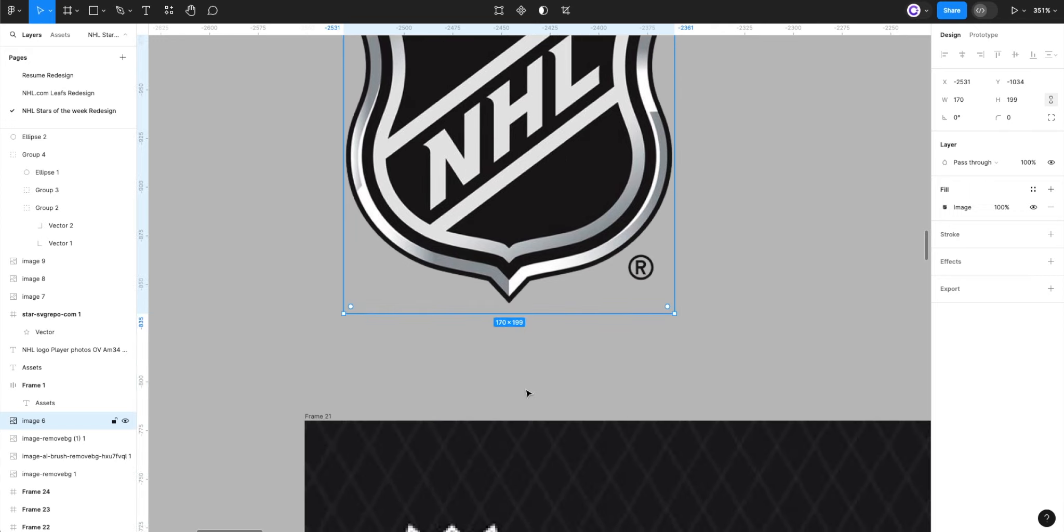
{"action": "left_click_drag", "start_coordinate": [537, 308], "coordinate": [540, 306]}
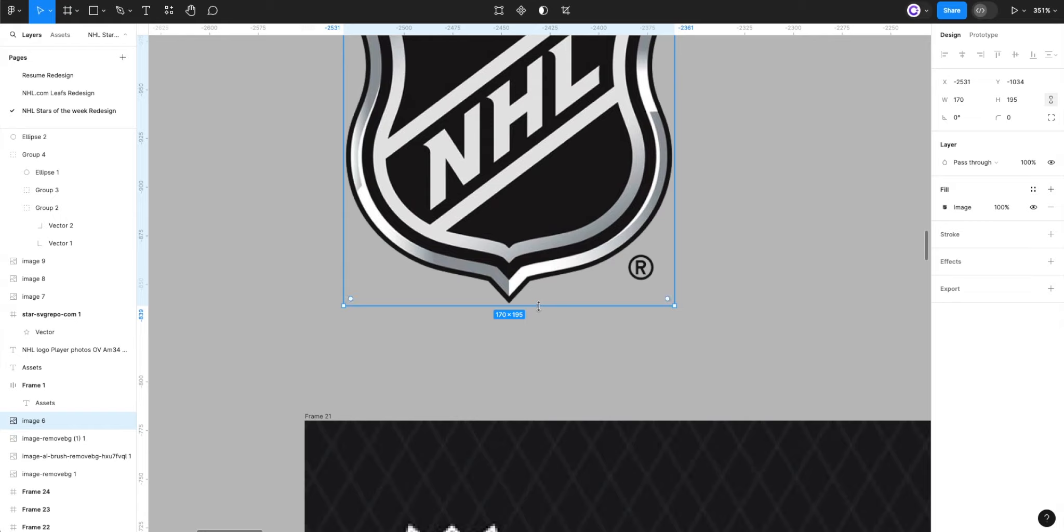
- Place the NHL logo over the reference logo in Frame 21, sized 72 × 84 at X 40, Y 51
{"action": "scroll", "coordinate": [539, 305], "scroll_direction": "down", "scroll_amount": 5}
{"action": "left_click_drag", "start_coordinate": [525, 156], "coordinate": [505, 420]}
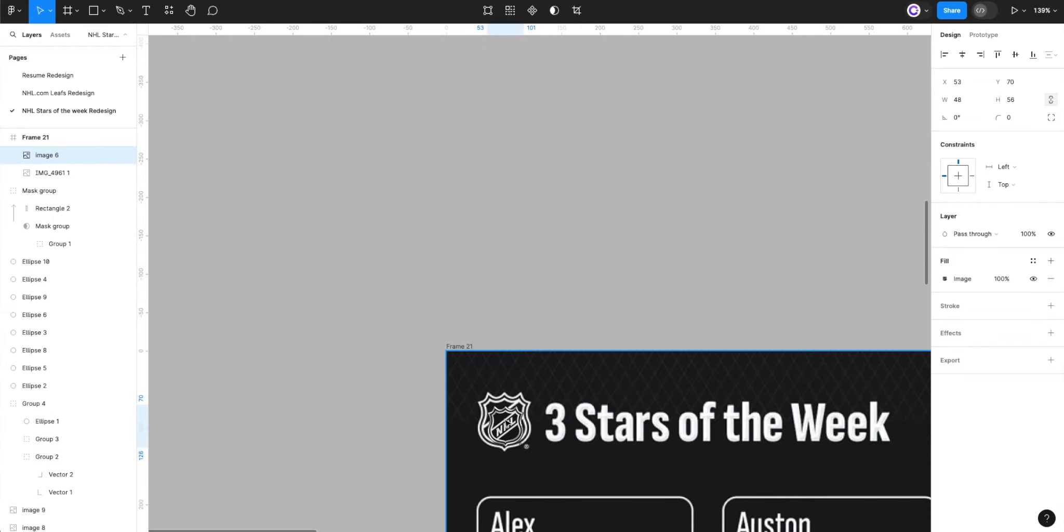
{"action": "scroll", "coordinate": [505, 435], "scroll_direction": "up", "scroll_amount": 5}
{"action": "left_click_drag", "start_coordinate": [515, 360], "coordinate": [515, 332]}
{"action": "left_click_drag", "start_coordinate": [514, 413], "coordinate": [513, 409]}
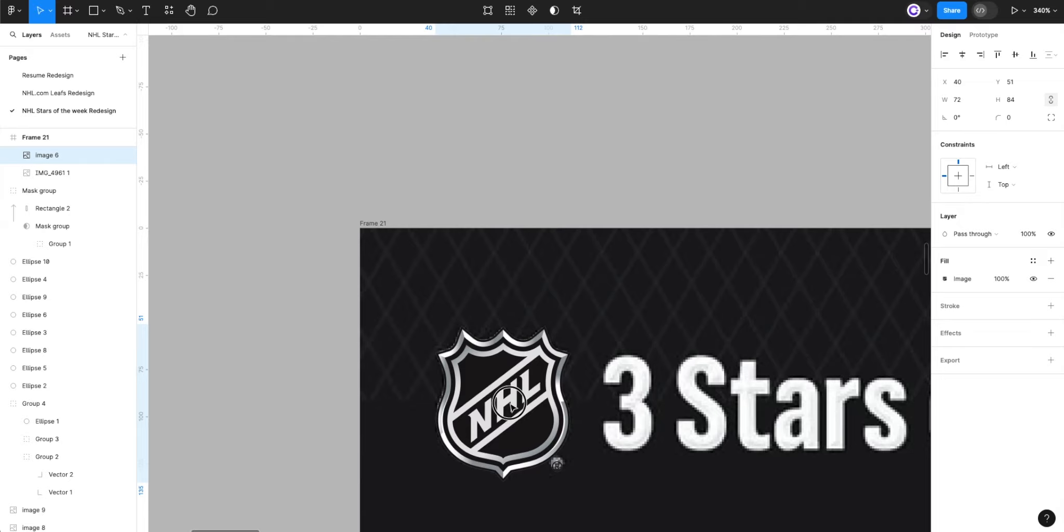
{"action": "scroll", "coordinate": [526, 258], "scroll_direction": "down", "scroll_amount": 5}
{"action": "key", "text": "Escape"}
- Duplicate the white "3 Stars of the Week" text from the assets area to just above Frame 21
{"action": "scroll", "coordinate": [470, 227], "scroll_direction": "down", "scroll_amount": 3}
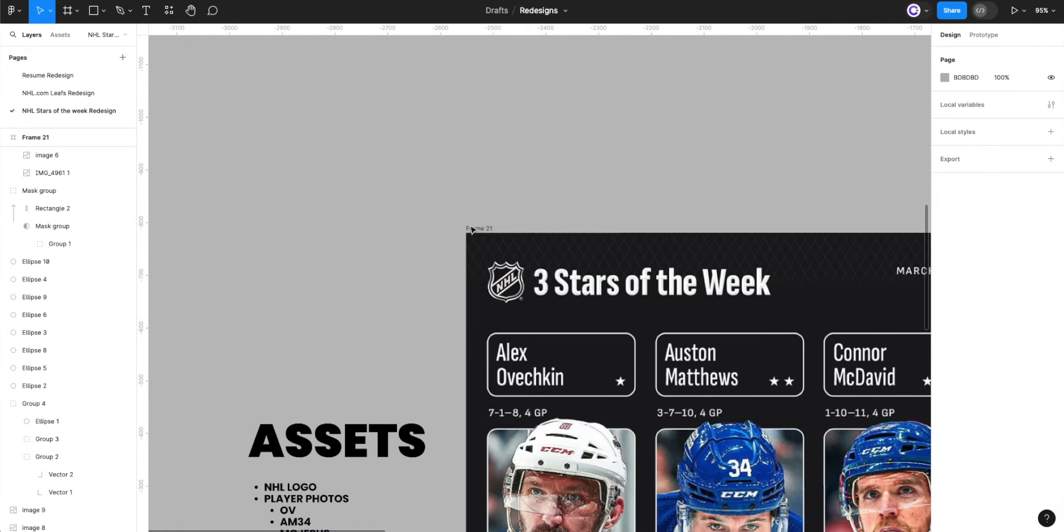
{"action": "scroll", "coordinate": [471, 228], "scroll_direction": "right", "scroll_amount": 3}
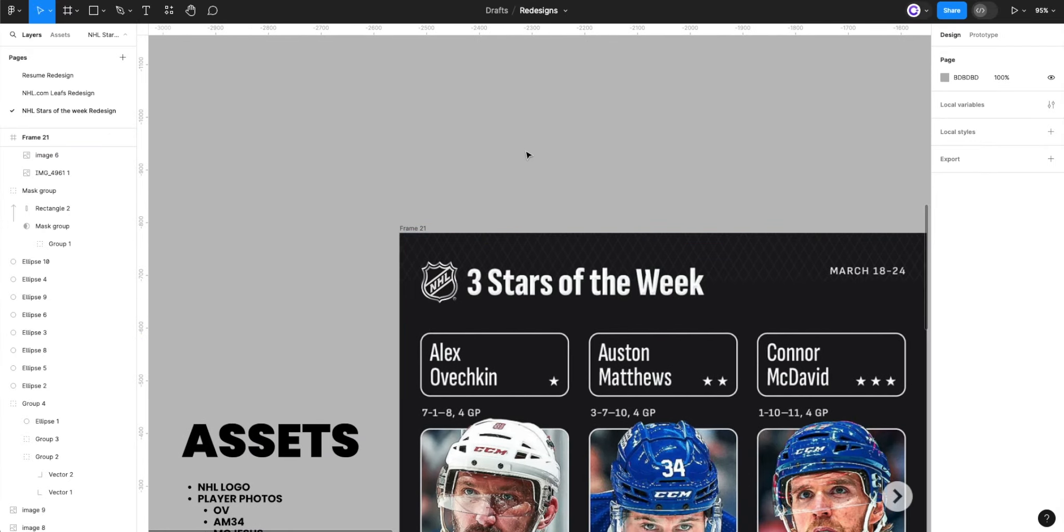
{"action": "scroll", "coordinate": [526, 154], "scroll_direction": "down", "scroll_amount": 3}
{"action": "scroll", "coordinate": [534, 151], "scroll_direction": "up", "scroll_amount": 5}
{"action": "scroll", "coordinate": [559, 223], "scroll_direction": "down", "scroll_amount": 5}
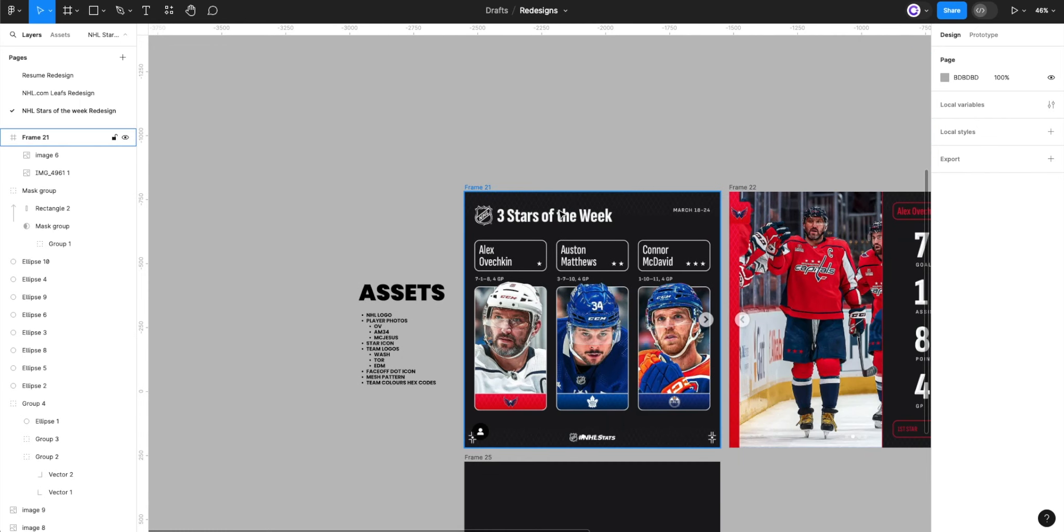
{"action": "scroll", "coordinate": [560, 213], "scroll_direction": "up", "scroll_amount": 4}
{"action": "scroll", "coordinate": [561, 211], "scroll_direction": "down", "scroll_amount": 2}
{"action": "scroll", "coordinate": [559, 208], "scroll_direction": "right", "scroll_amount": 6}
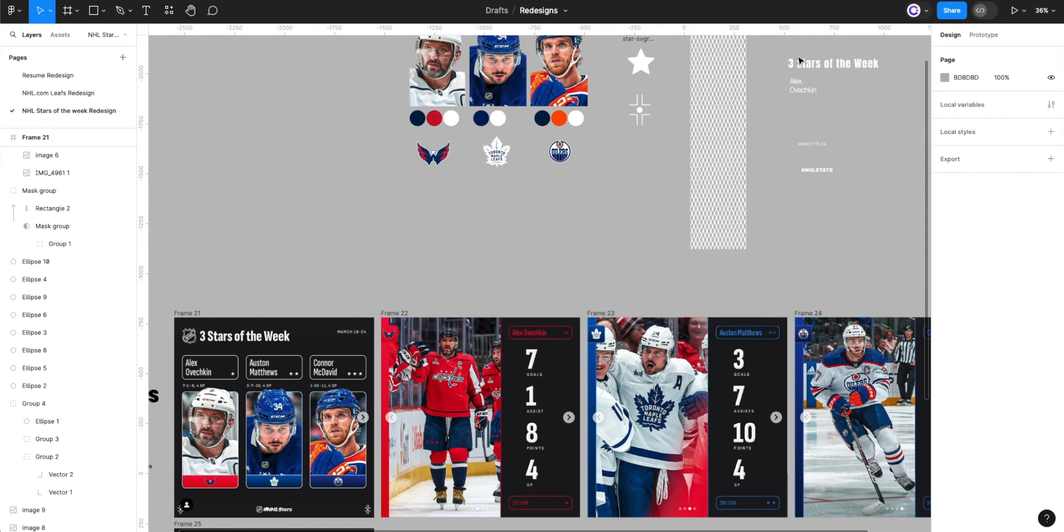
{"action": "left_click", "coordinate": [800, 62]}
{"action": "left_click_drag", "start_coordinate": [222, 300], "coordinate": [222, 298]}
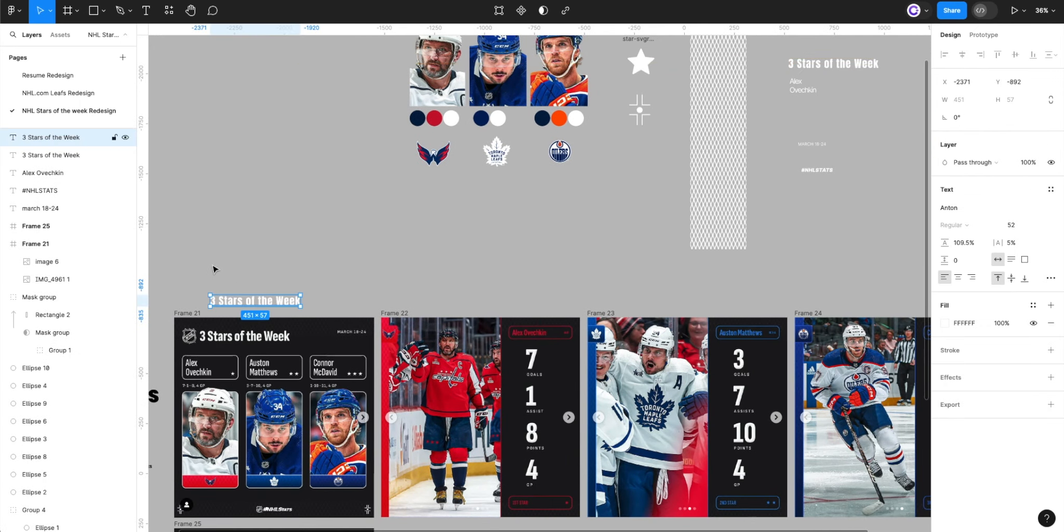
- Position the duplicated "3 Stars of the Week" text over the reference title in Frame 21, at X 130, Y 65
{"action": "scroll", "coordinate": [409, 263], "scroll_direction": "left", "scroll_amount": 5}
{"action": "scroll", "coordinate": [457, 265], "scroll_direction": "up", "scroll_amount": 3}
{"action": "left_click_drag", "start_coordinate": [543, 201], "coordinate": [479, 268]}
{"action": "scroll", "coordinate": [485, 260], "scroll_direction": "up", "scroll_amount": 5}
{"action": "scroll", "coordinate": [486, 271], "scroll_direction": "up", "scroll_amount": 2}
{"action": "left_click_drag", "start_coordinate": [479, 267], "coordinate": [477, 268]}
{"action": "scroll", "coordinate": [463, 233], "scroll_direction": "down", "scroll_amount": 5}
{"action": "left_click", "coordinate": [533, 154]}
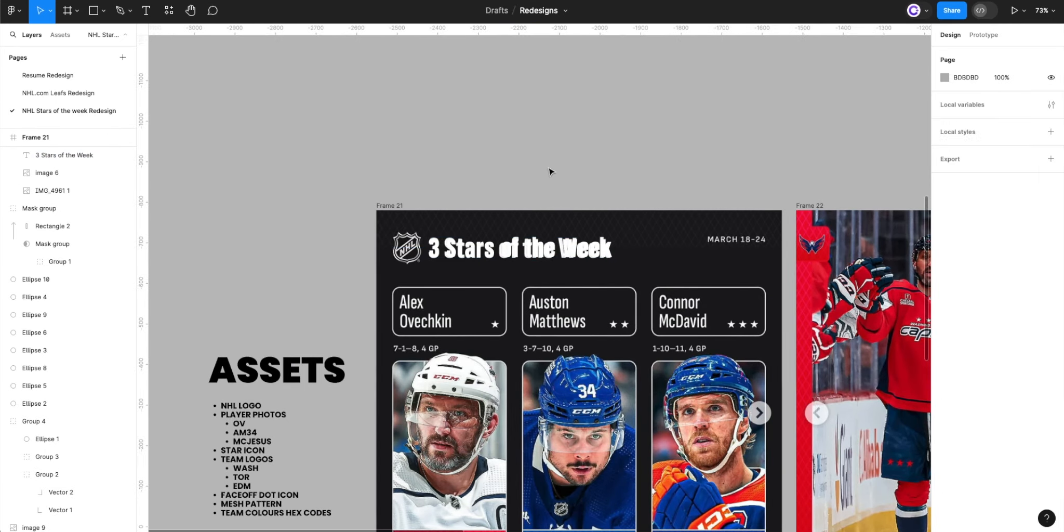
- Place the MARCH 18-24 text over the reference date in Frame 21, at X 817, Y 60
{"action": "scroll", "coordinate": [563, 167], "scroll_direction": "up", "scroll_amount": 5}
{"action": "scroll", "coordinate": [566, 164], "scroll_direction": "down", "scroll_amount": 5}
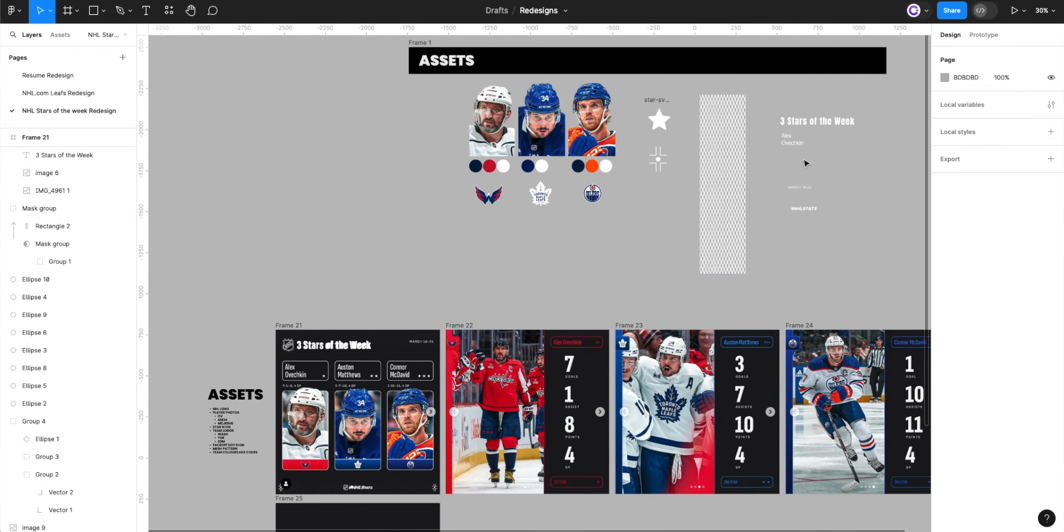
{"action": "left_click_drag", "start_coordinate": [800, 188], "coordinate": [422, 420]}
{"action": "scroll", "coordinate": [417, 318], "scroll_direction": "up", "scroll_amount": 10}
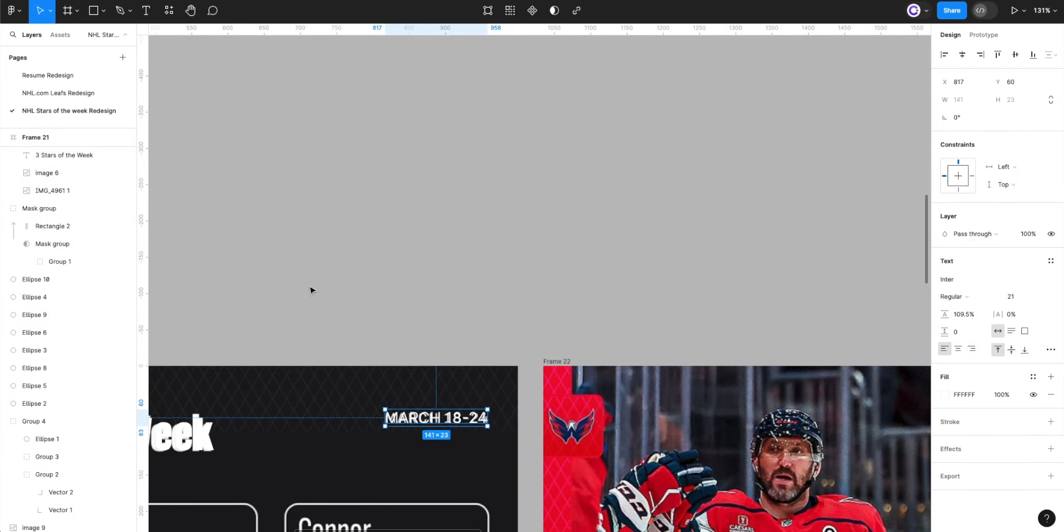
{"action": "left_click", "coordinate": [502, 207]}
- Combine the NHL logo and the "3 Stars of the Week" title in Frame 21 into a horizontal auto layout
{"action": "scroll", "coordinate": [503, 213], "scroll_direction": "left", "scroll_amount": 5}
{"action": "scroll", "coordinate": [508, 221], "scroll_direction": "down", "scroll_amount": 2}
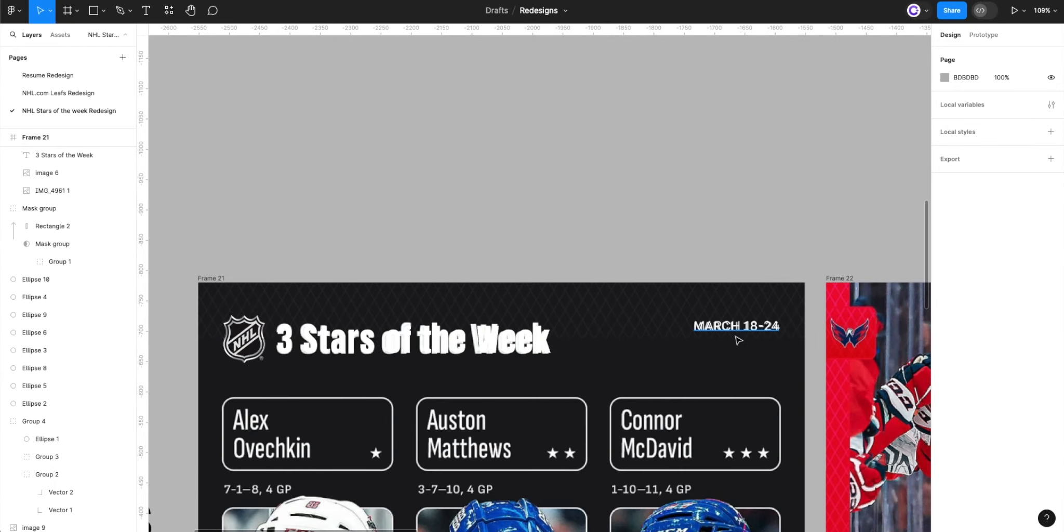
{"action": "left_click", "coordinate": [734, 331]}
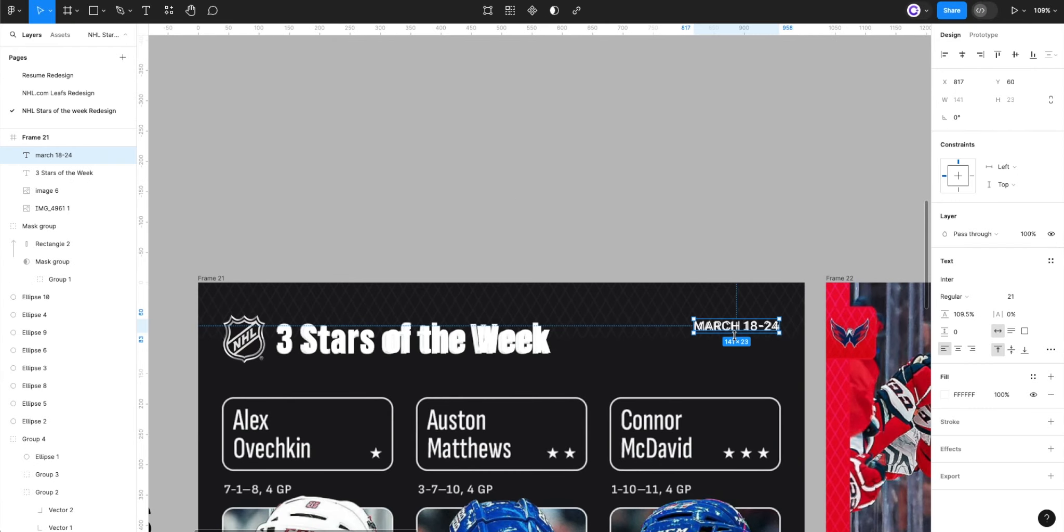
{"action": "left_click", "coordinate": [431, 351]}
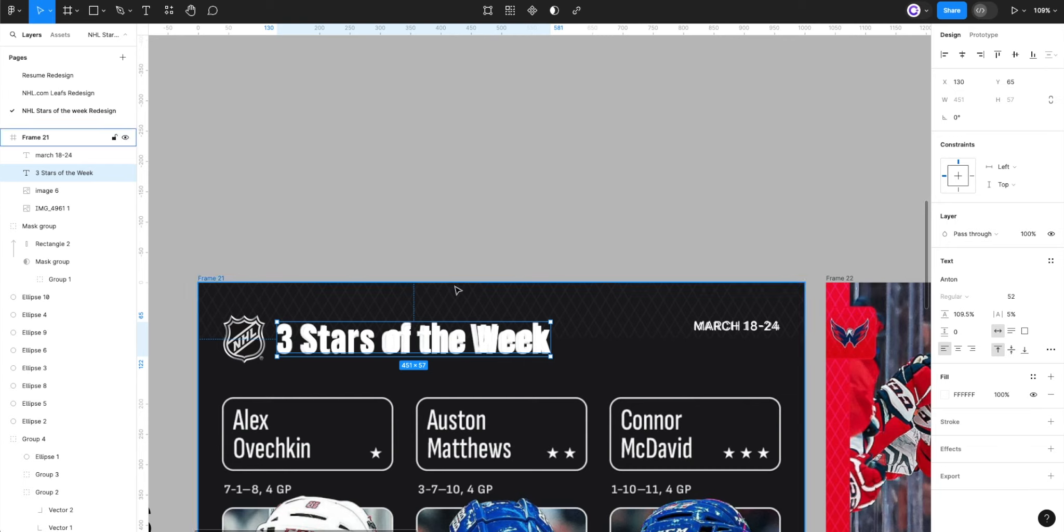
{"action": "left_click", "coordinate": [260, 344], "text": "shift"}
{"action": "key", "text": "shift+a"}
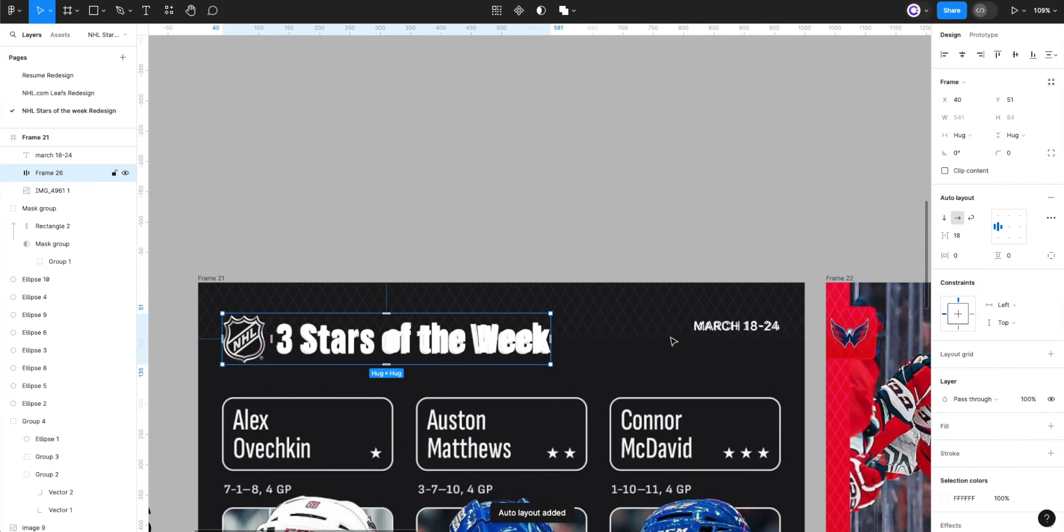
- Wrap the MARCH 18-24 text in its own auto layout and combine it with the logo-and-title frame in a horizontal auto layout
{"action": "left_click", "coordinate": [710, 335]}
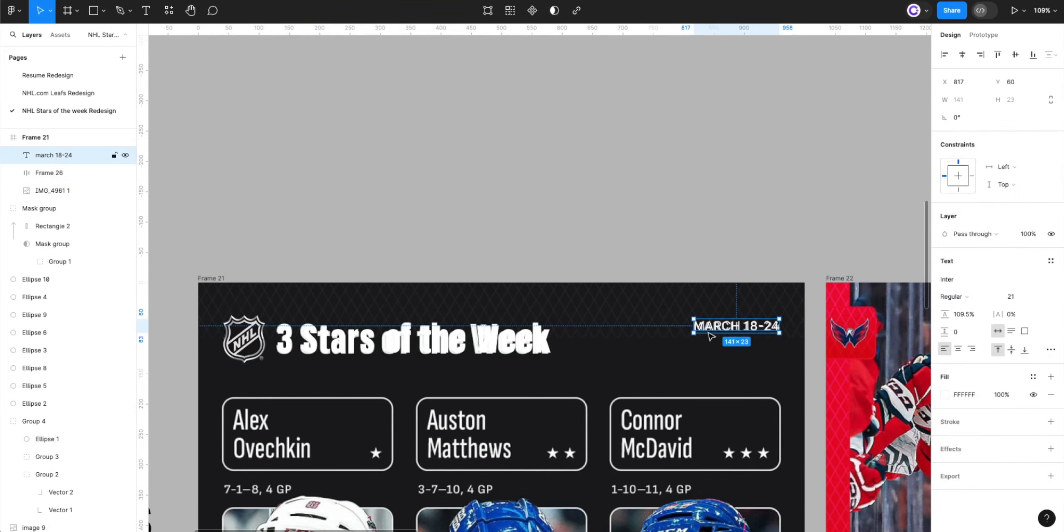
{"action": "key", "text": "shift+a"}
{"action": "left_click", "coordinate": [431, 340], "text": "shift"}
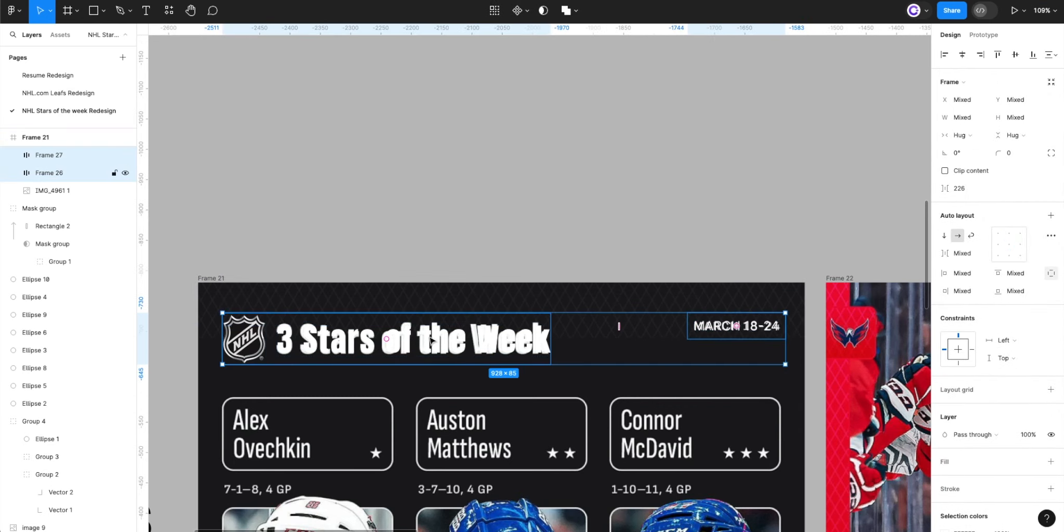
{"action": "key", "text": "shift+a"}
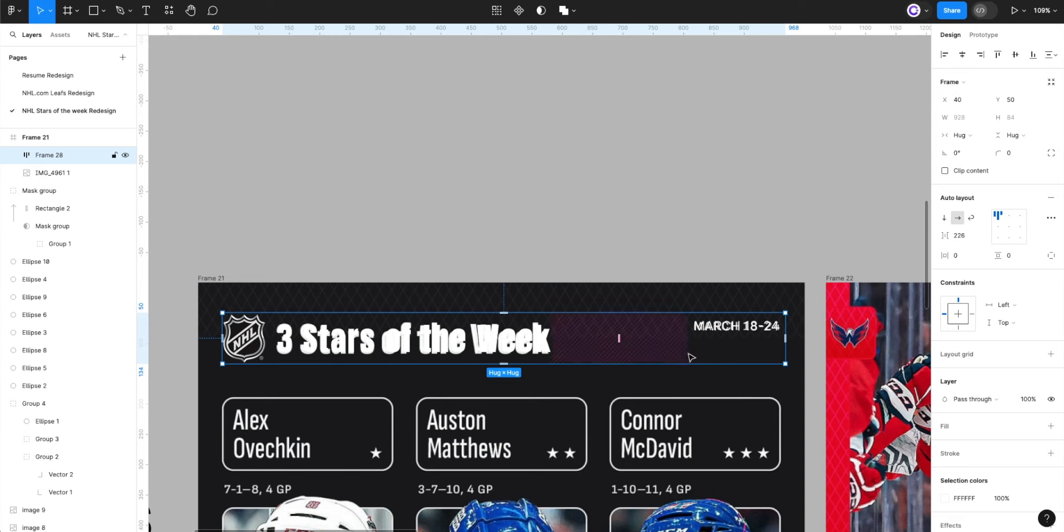
- Duplicate the white "Alex Ovechkin" text from the assets area
{"action": "scroll", "coordinate": [563, 196], "scroll_direction": "right", "scroll_amount": 5}
{"action": "scroll", "coordinate": [562, 197], "scroll_direction": "down", "scroll_amount": 5, "text": "ctrl"}
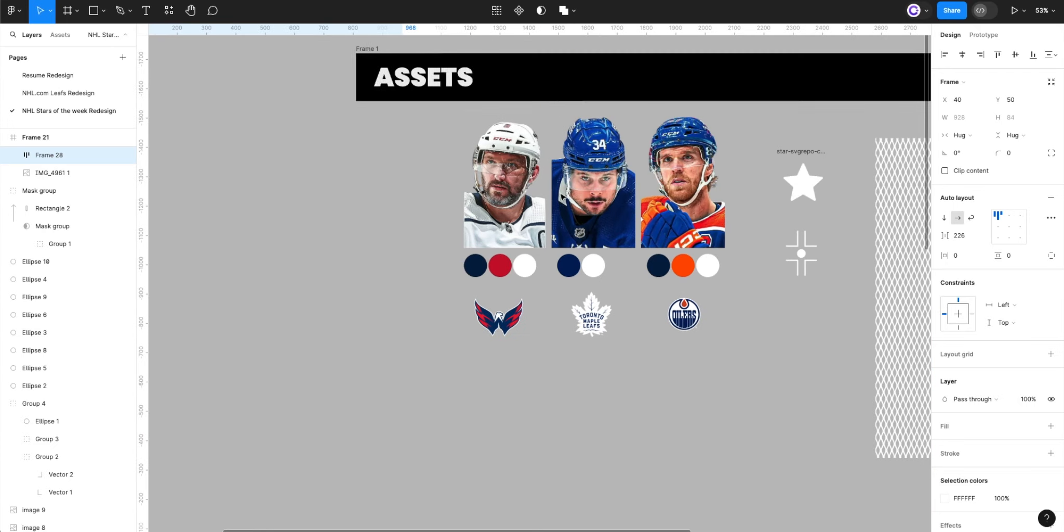
{"action": "scroll", "coordinate": [563, 196], "scroll_direction": "right", "scroll_amount": 2}
{"action": "scroll", "coordinate": [562, 196], "scroll_direction": "right", "scroll_amount": 5}
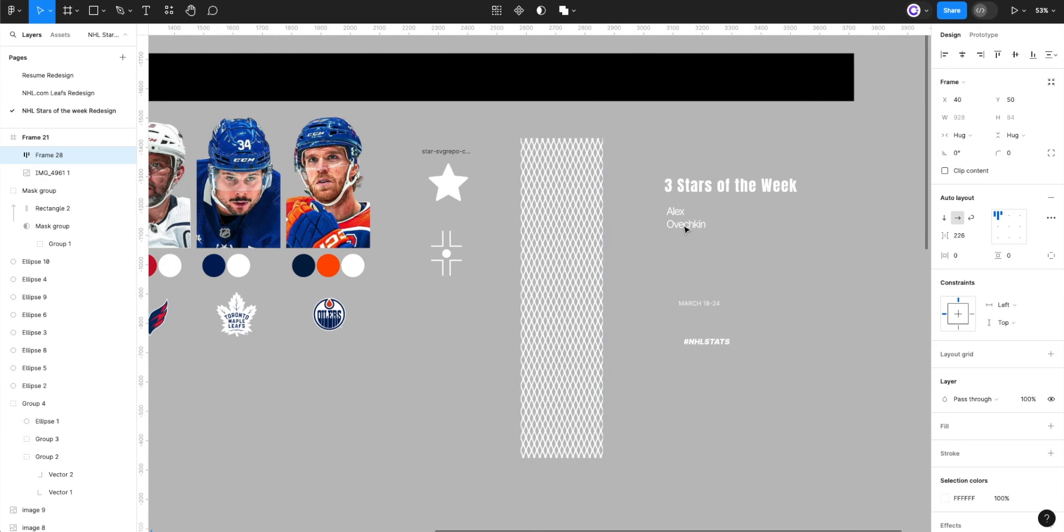
{"action": "left_click_drag", "start_coordinate": [685, 229], "coordinate": [828, 249]}
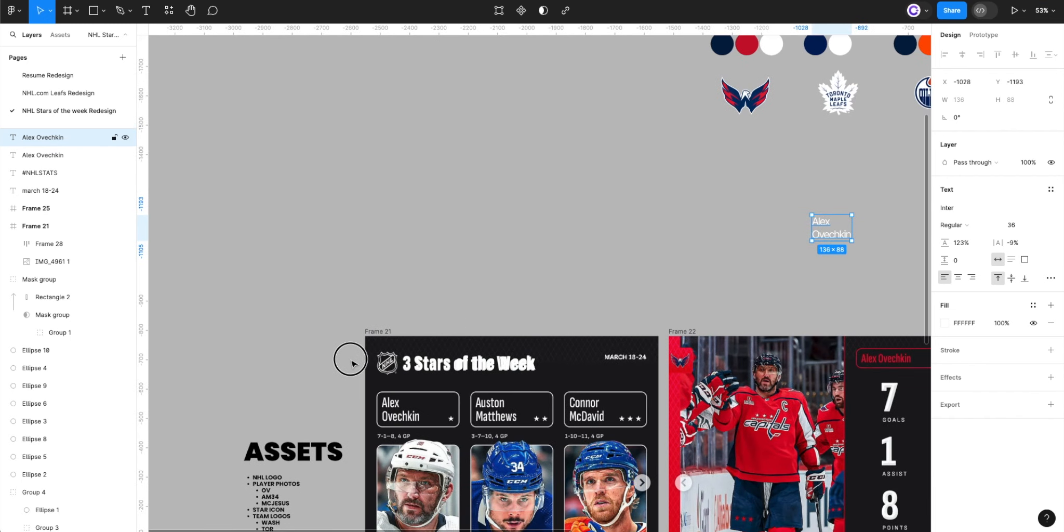
- Place the duplicated "Alex Ovechkin" text over the reference name in Frame 21 at X 56, Y 208, and wrap it in an auto layout
{"action": "left_click_drag", "start_coordinate": [351, 361], "coordinate": [329, 375]}
{"action": "scroll", "coordinate": [351, 425], "scroll_direction": "up", "scroll_amount": 4}
{"action": "left_click_drag", "start_coordinate": [351, 425], "coordinate": [282, 286]}
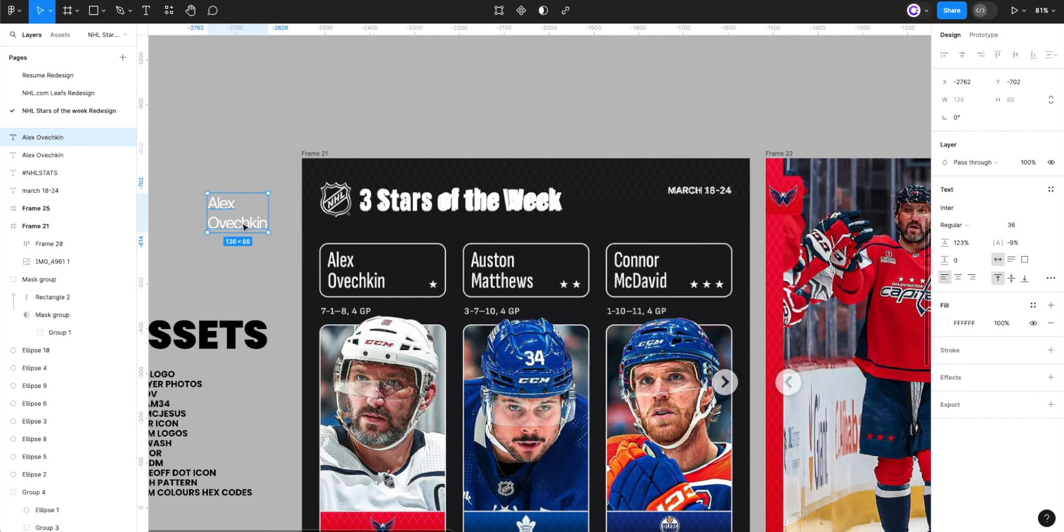
{"action": "left_click_drag", "start_coordinate": [244, 227], "coordinate": [358, 284]}
{"action": "scroll", "coordinate": [347, 288], "scroll_direction": "up", "scroll_amount": 5}
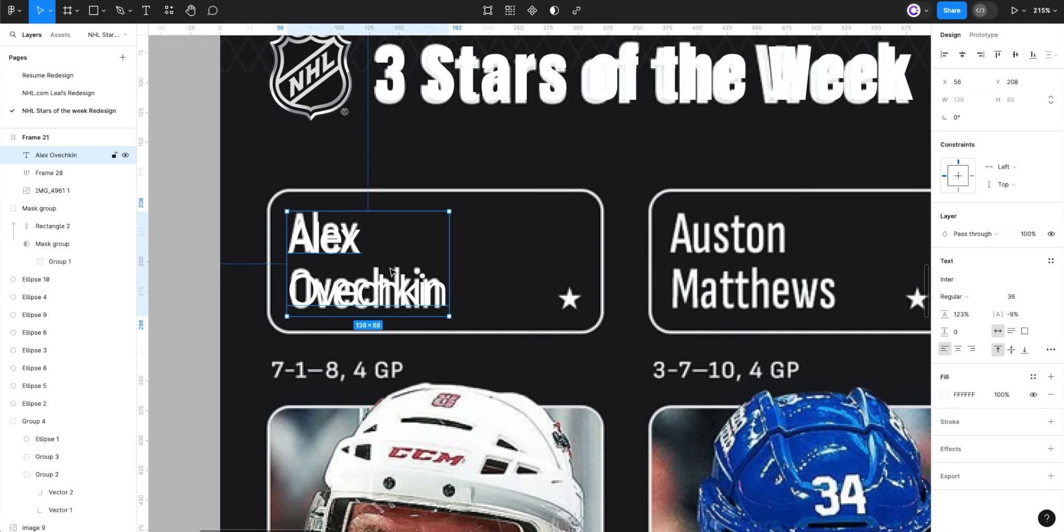
{"action": "key", "text": "shift+a"}
{"action": "scroll", "coordinate": [390, 270], "scroll_direction": "down", "scroll_amount": 5}
{"action": "scroll", "coordinate": [413, 282], "scroll_direction": "up", "scroll_amount": 5}
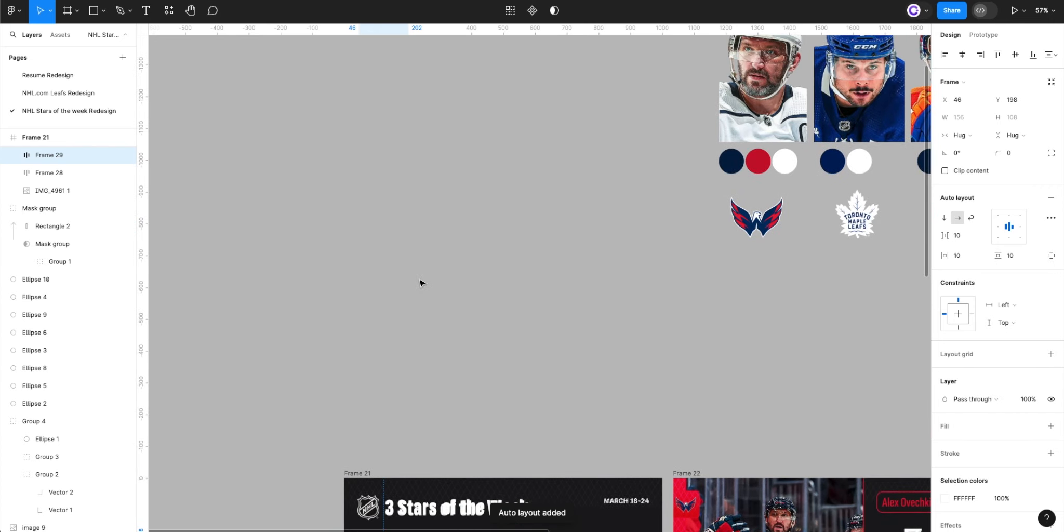
{"action": "scroll", "coordinate": [419, 282], "scroll_direction": "right", "scroll_amount": 3}
{"action": "scroll", "coordinate": [551, 263], "scroll_direction": "up", "scroll_amount": 2}
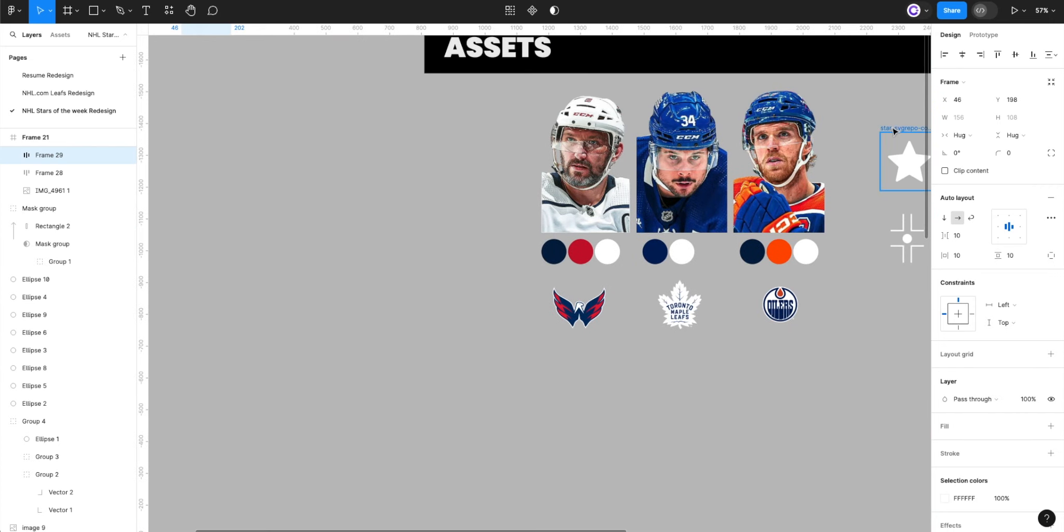
{"action": "left_click_drag", "start_coordinate": [895, 131], "coordinate": [304, 392]}
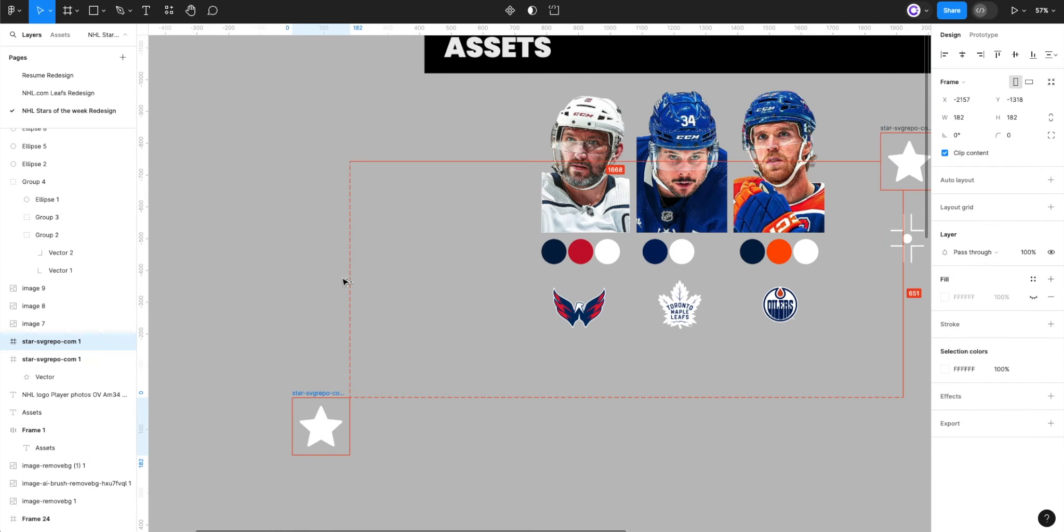
{"action": "scroll", "coordinate": [363, 260], "scroll_direction": "down", "scroll_amount": 4}
{"action": "scroll", "coordinate": [364, 260], "scroll_direction": "left", "scroll_amount": 3}
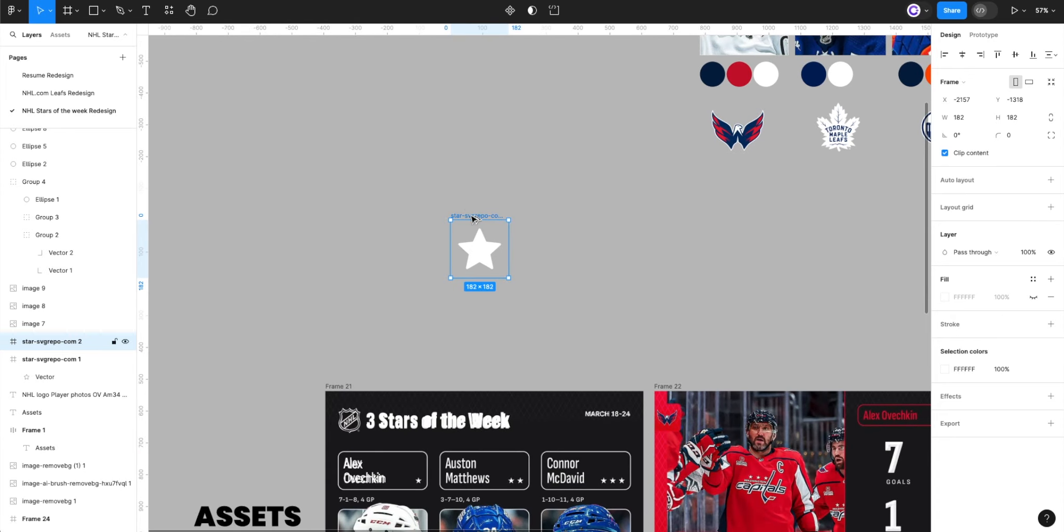
{"action": "key", "text": "Delete"}
{"action": "scroll", "coordinate": [371, 355], "scroll_direction": "up", "scroll_amount": 5}
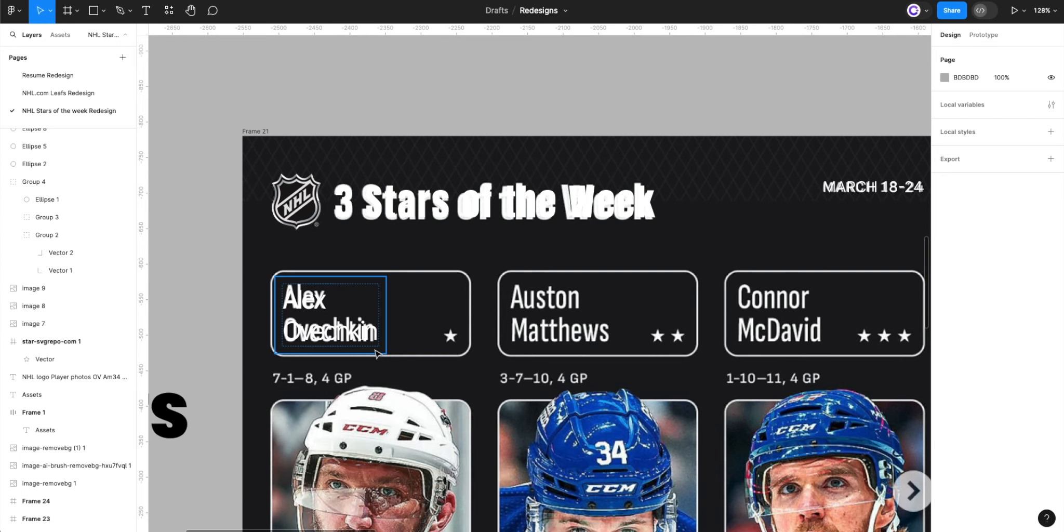
{"action": "scroll", "coordinate": [376, 353], "scroll_direction": "up", "scroll_amount": 4}
{"action": "scroll", "coordinate": [373, 357], "scroll_direction": "down", "scroll_amount": 5}
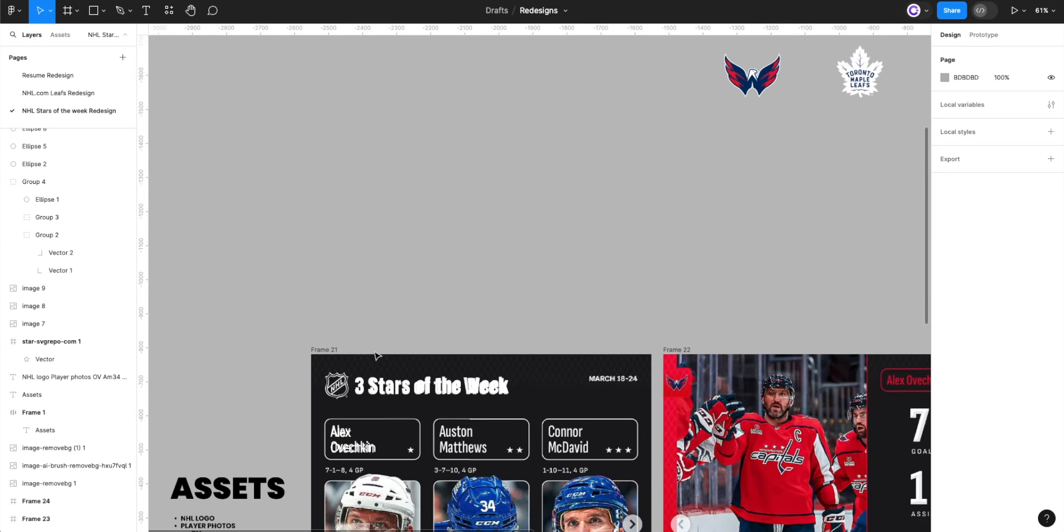
- Duplicate the white star icon from the assets area to just above Frame 21, deleting the extra intermediate copy
{"action": "scroll", "coordinate": [650, 270], "scroll_direction": "right", "scroll_amount": 6}
{"action": "scroll", "coordinate": [650, 270], "scroll_direction": "up", "scroll_amount": 2}
{"action": "scroll", "coordinate": [724, 209], "scroll_direction": "up", "scroll_amount": 2}
{"action": "left_click", "coordinate": [762, 78]}
{"action": "left_click_drag", "start_coordinate": [671, 145], "coordinate": [237, 384]}
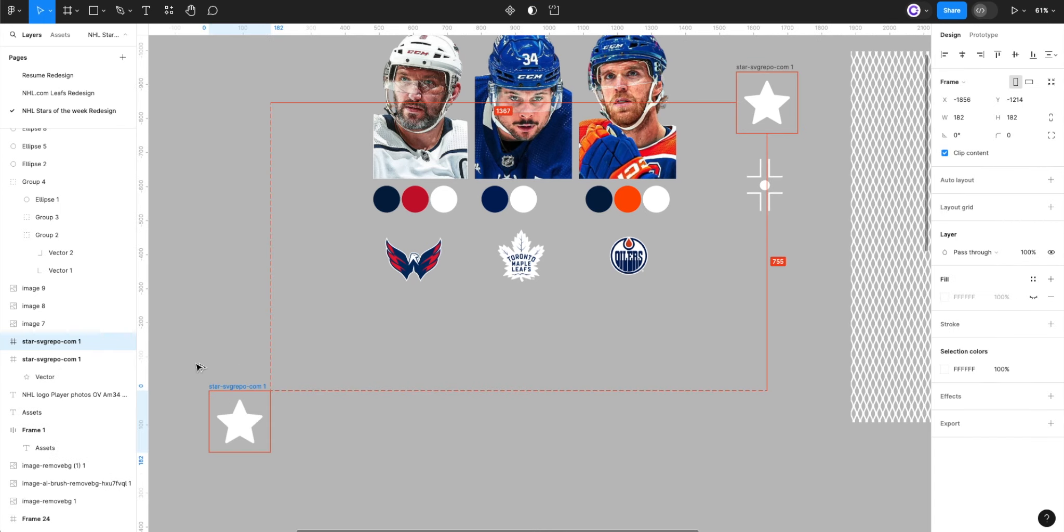
{"action": "scroll", "coordinate": [407, 287], "scroll_direction": "left", "scroll_amount": 6}
{"action": "scroll", "coordinate": [408, 286], "scroll_direction": "down", "scroll_amount": 3}
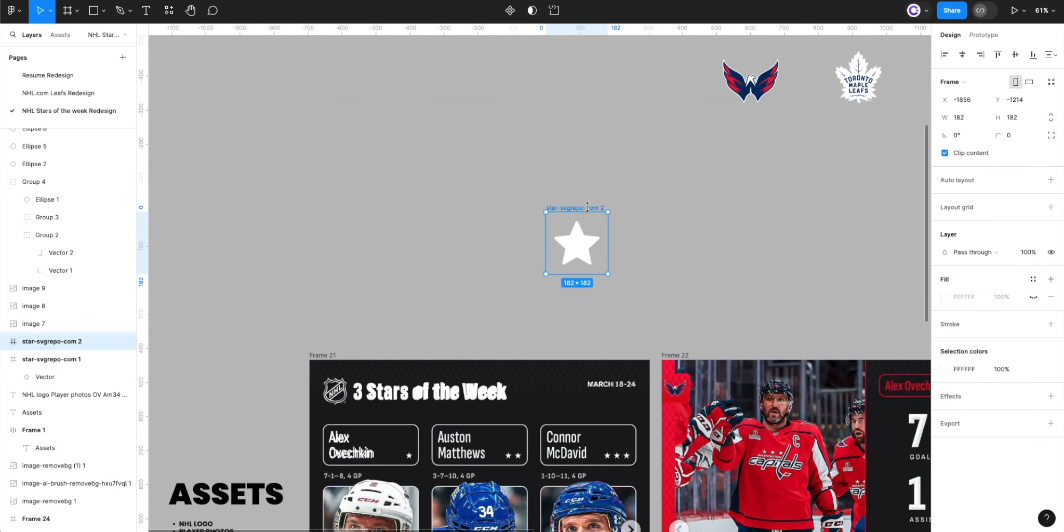
{"action": "left_click_drag", "start_coordinate": [584, 208], "coordinate": [423, 272]}
{"action": "left_click", "coordinate": [559, 210]}
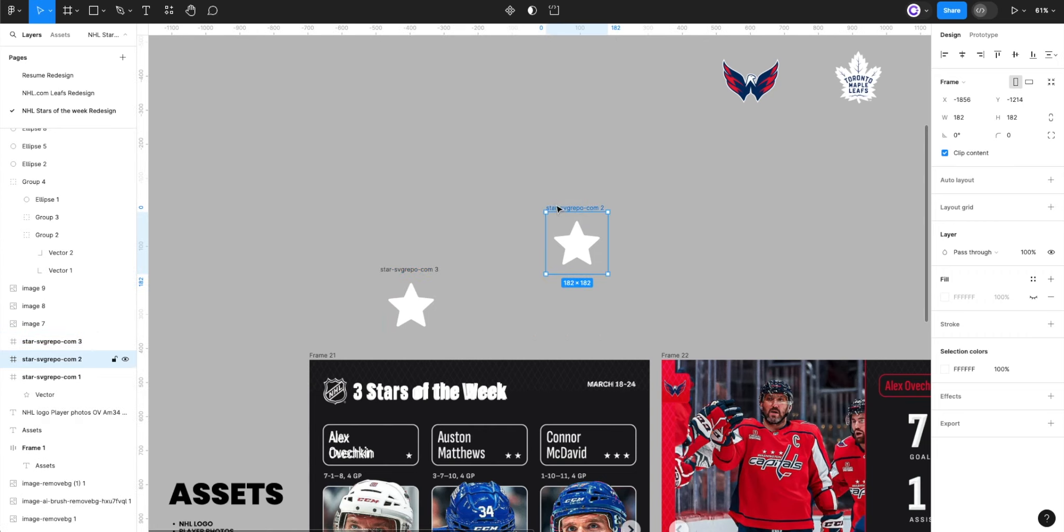
{"action": "key", "text": "Delete"}
{"action": "left_click", "coordinate": [419, 271]}
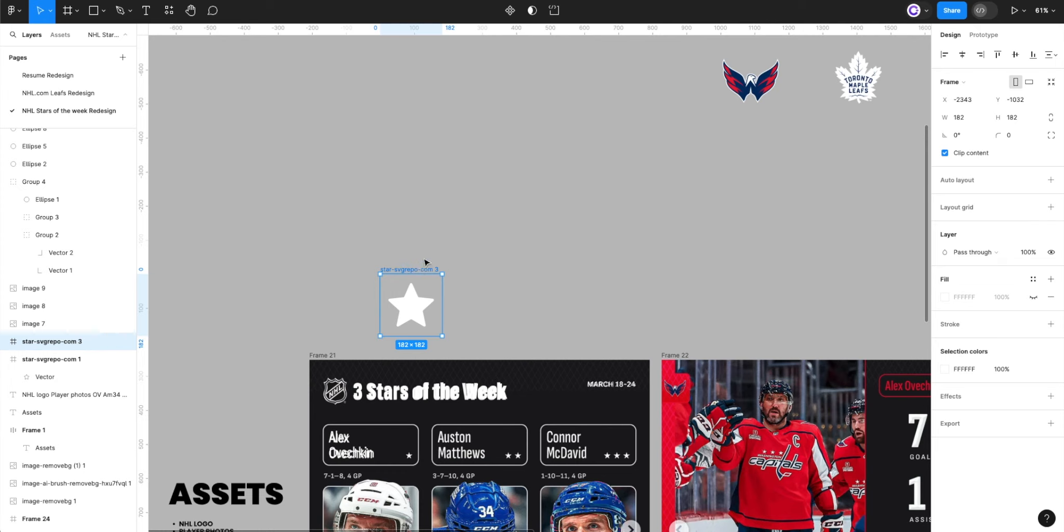
- Scale the star copy above Frame 21 down proportionally to 32 × 32
{"action": "key", "text": "k"}
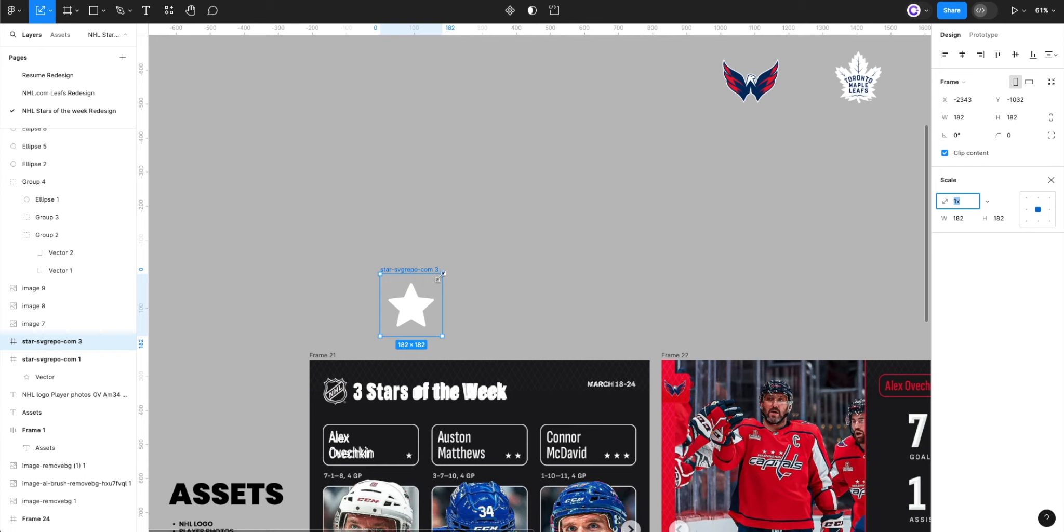
{"action": "left_click_drag", "start_coordinate": [442, 274], "coordinate": [391, 330]}
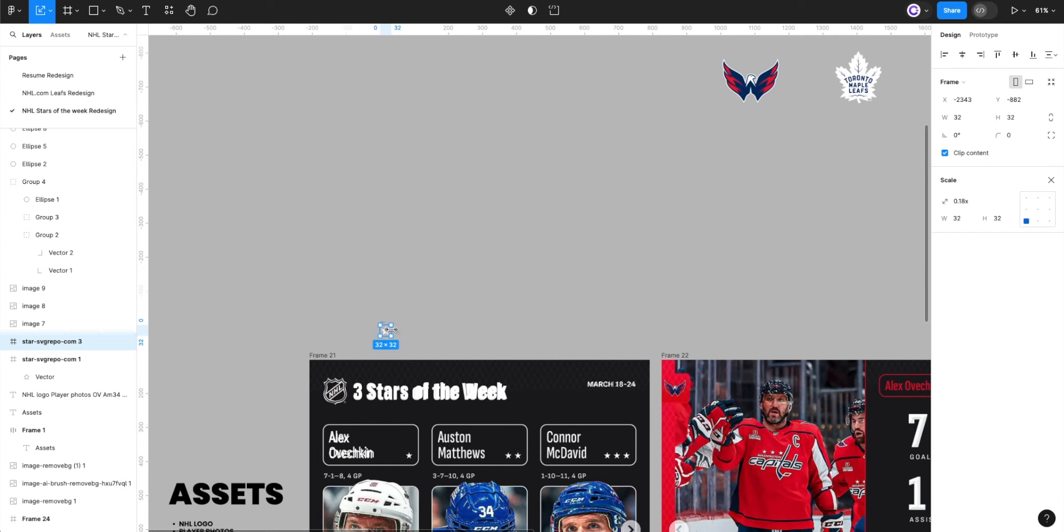
{"action": "key", "text": "v"}
{"action": "left_click_drag", "start_coordinate": [217, 491], "coordinate": [383, 189]}
{"action": "mouse_move", "coordinate": [454, 190]}
{"action": "left_mouse_down"}
{"action": "mouse_move", "coordinate": [369, 199]}
{"action": "mouse_move", "coordinate": [435, 191]}
{"action": "left_mouse_up"}
{"action": "double_click", "coordinate": [434, 191]}
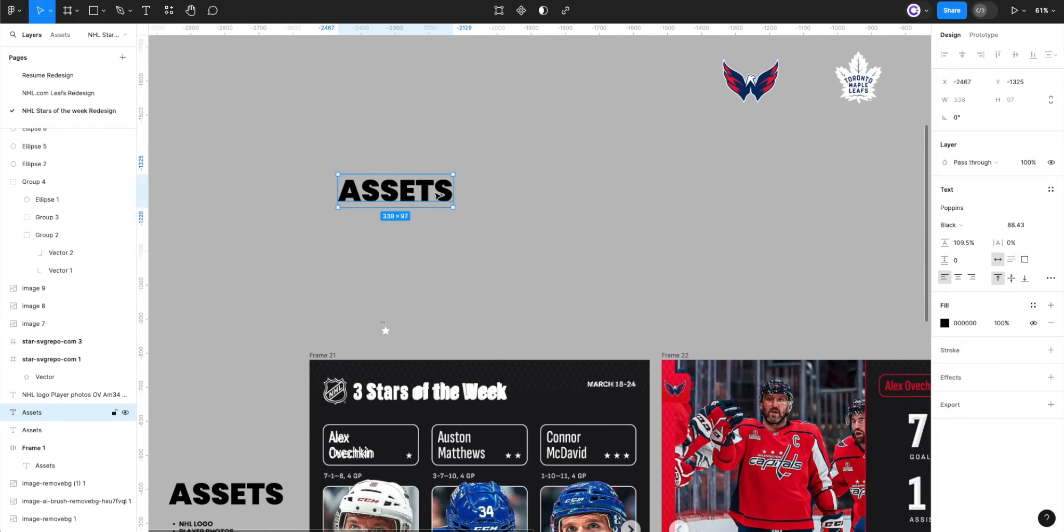
{"action": "key", "text": "k"}
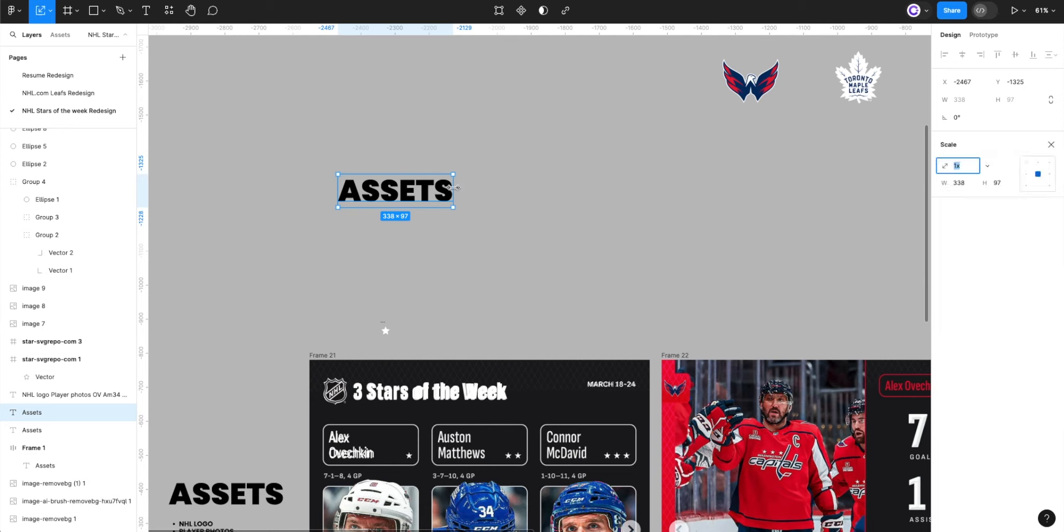
{"action": "left_click_drag", "start_coordinate": [453, 190], "coordinate": [348, 192]}
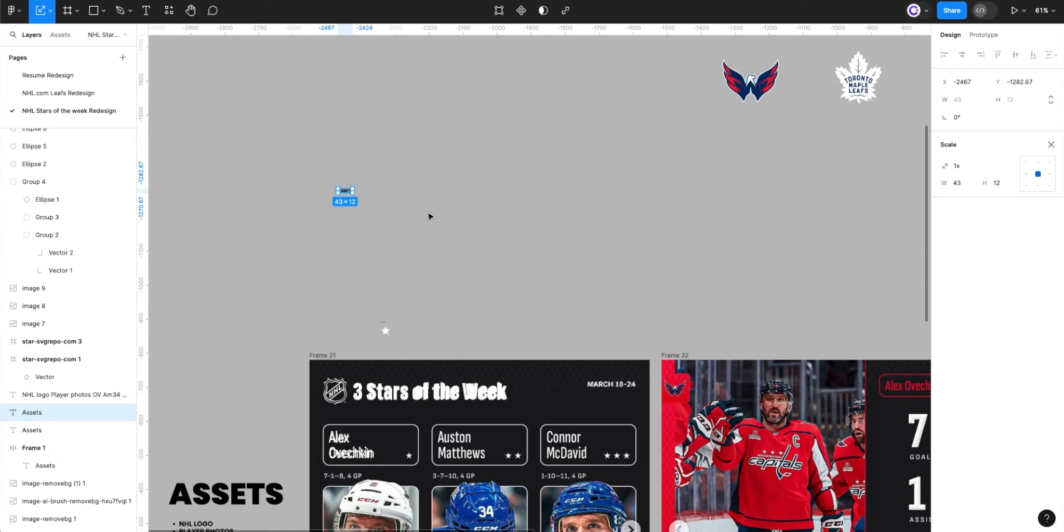
{"action": "scroll", "coordinate": [323, 190], "scroll_direction": "up", "scroll_amount": 8}
{"action": "left_click_drag", "start_coordinate": [458, 213], "coordinate": [752, 211]}
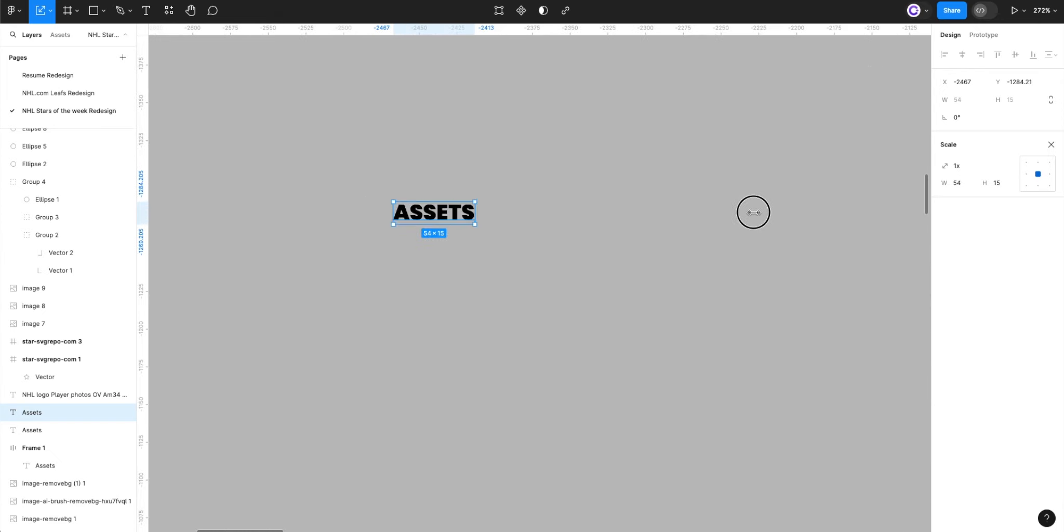
{"action": "key", "text": "v"}
{"action": "scroll", "coordinate": [661, 289], "scroll_direction": "down", "scroll_amount": 6}
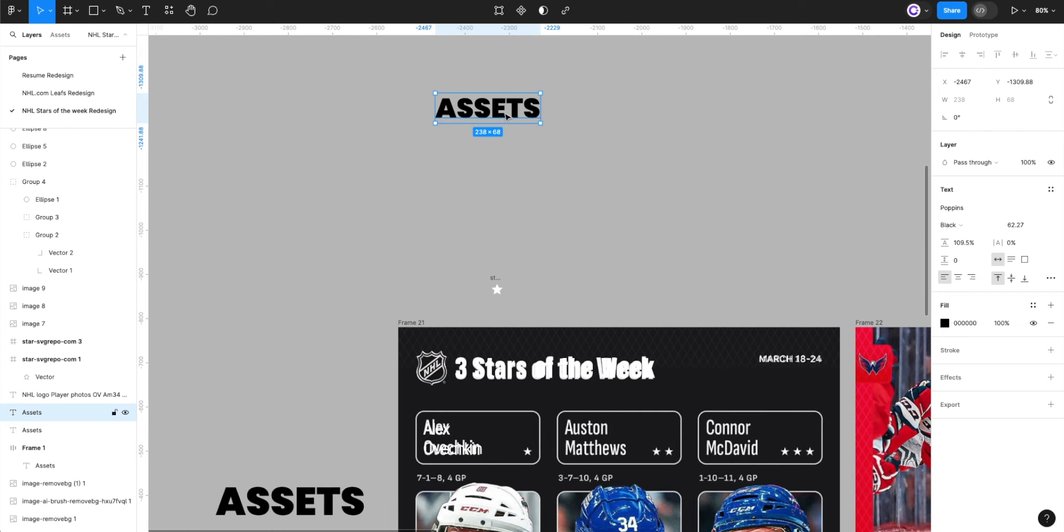
{"action": "key", "text": "Delete"}
- Place the star over the reference star in the Alex Ovechkin card at X 281, Y 269, scaled to 24 × 24
{"action": "left_click", "coordinate": [497, 289]}
{"action": "left_click_drag", "start_coordinate": [496, 289], "coordinate": [531, 441]}
{"action": "scroll", "coordinate": [534, 457], "scroll_direction": "up", "scroll_amount": 10}
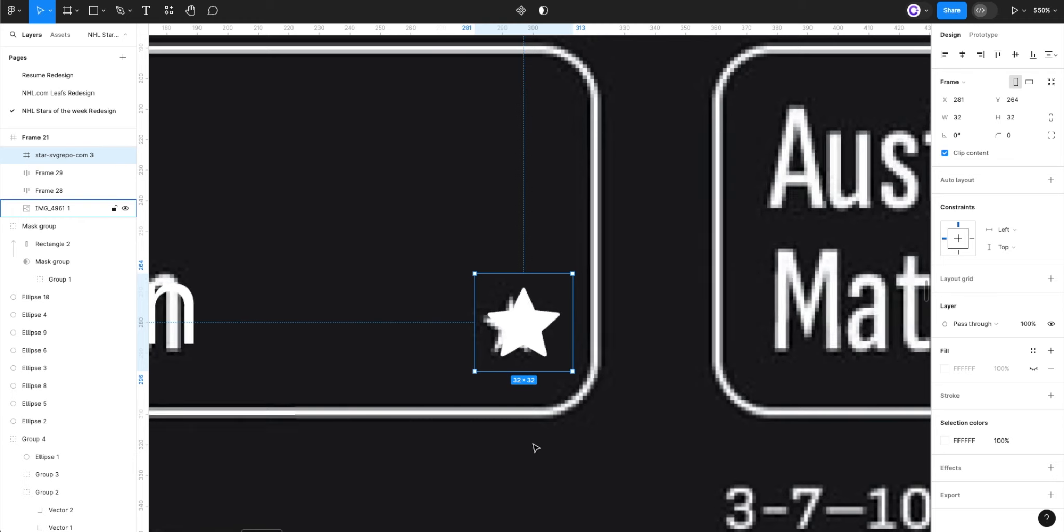
{"action": "key", "text": "k"}
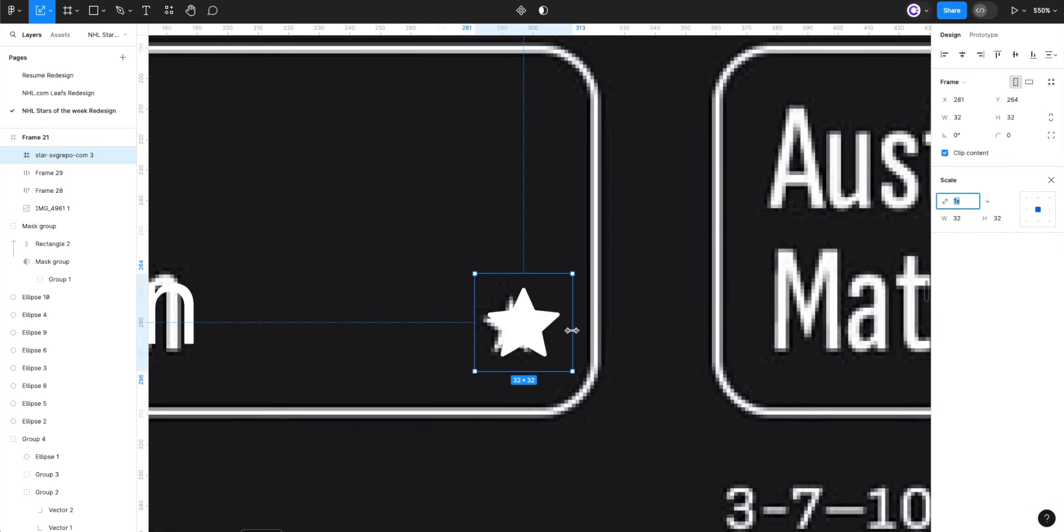
{"action": "left_click_drag", "start_coordinate": [569, 331], "coordinate": [550, 333]}
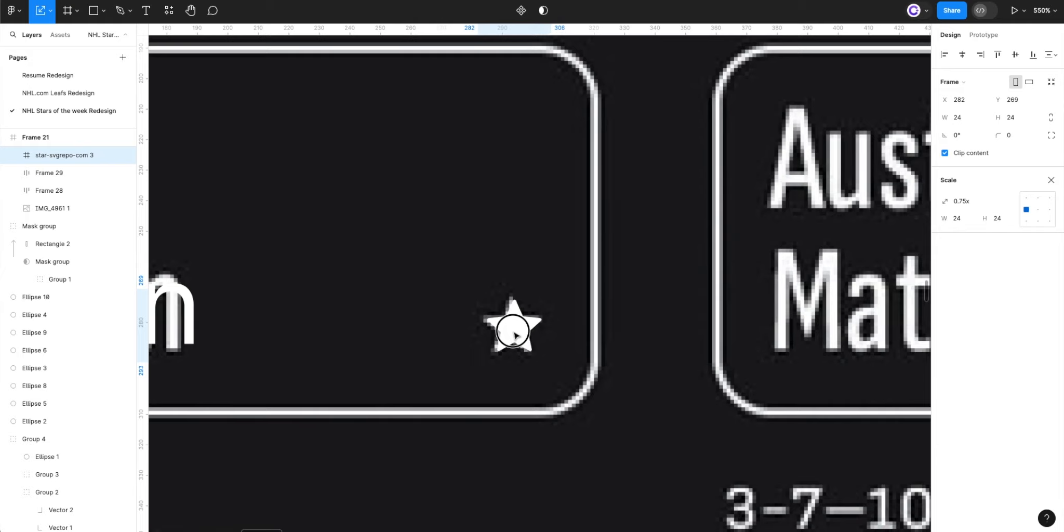
{"action": "key", "text": "v"}
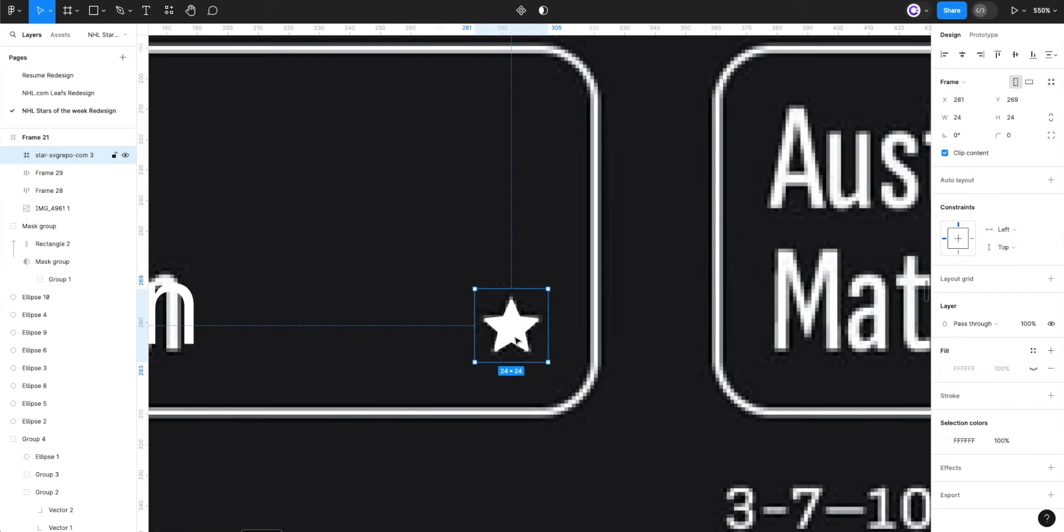
- Wrap the star in an auto layout and combine it with the Alex Ovechkin name frame in a horizontal auto layout
{"action": "key", "text": "shift+a"}
{"action": "scroll", "coordinate": [516, 340], "scroll_direction": "down", "scroll_amount": 5}
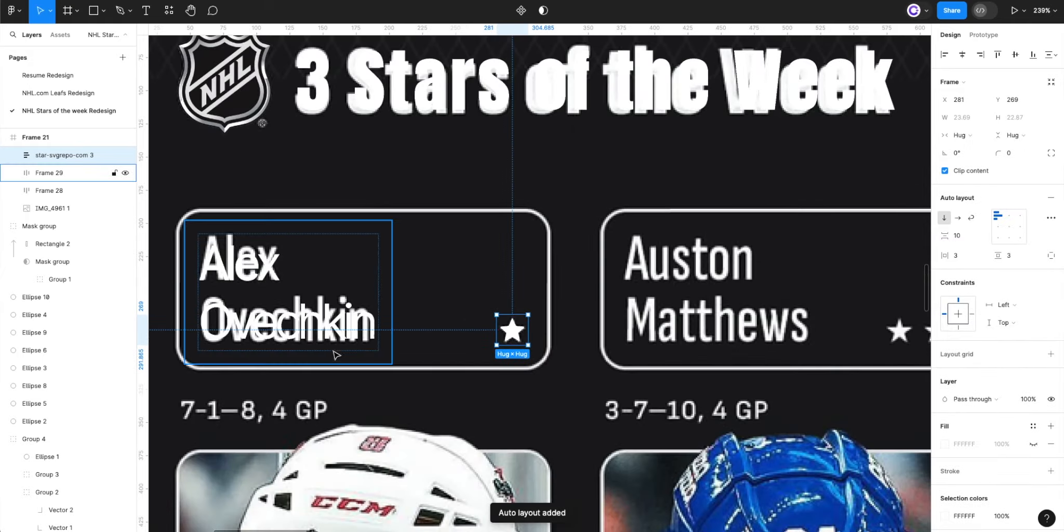
{"action": "left_click", "coordinate": [314, 328], "text": "shift"}
{"action": "key", "text": "shift+a"}
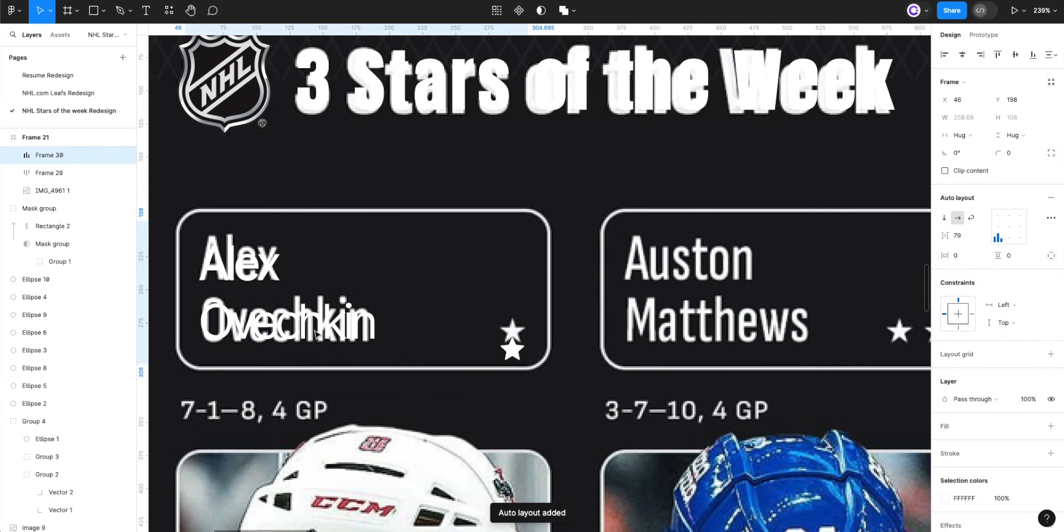
- Set the star frame's height to Fill container and align its contents bottom center
{"action": "left_click", "coordinate": [511, 348]}
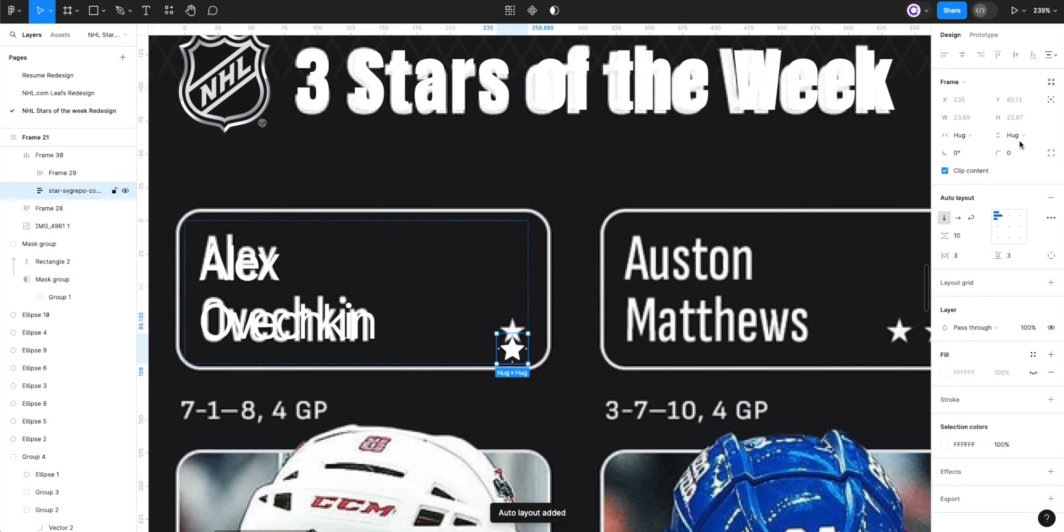
{"action": "left_click", "coordinate": [1008, 136]}
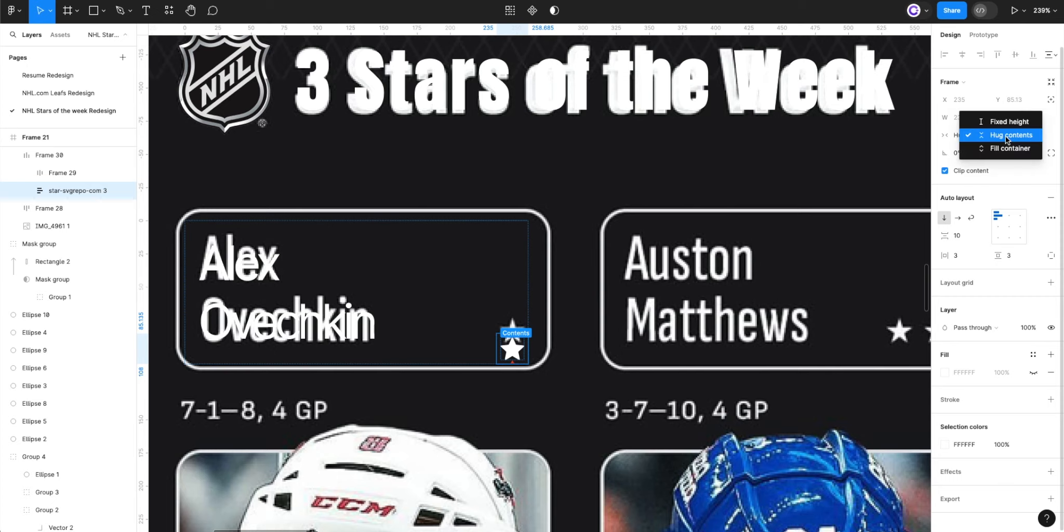
{"action": "left_click", "coordinate": [1009, 148]}
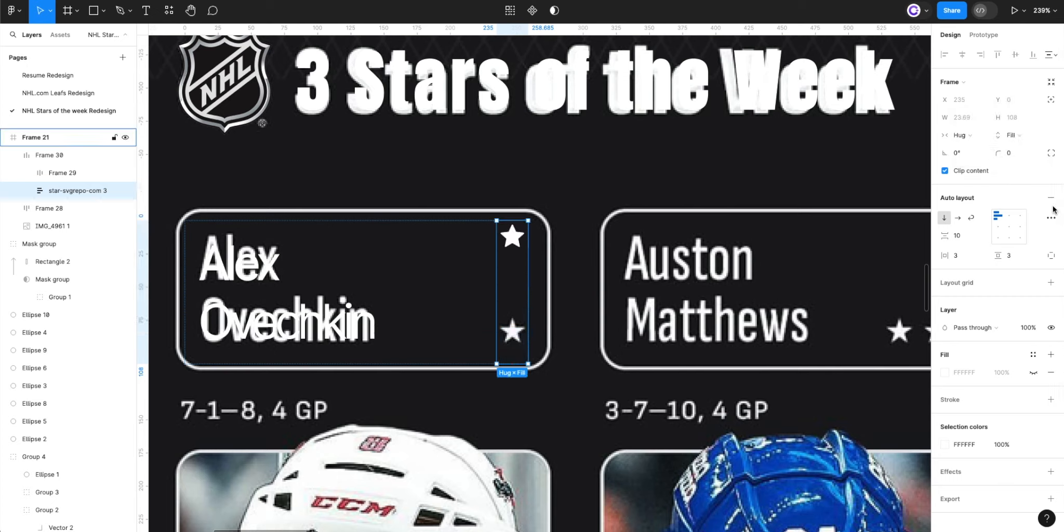
{"action": "left_click", "coordinate": [1009, 237]}
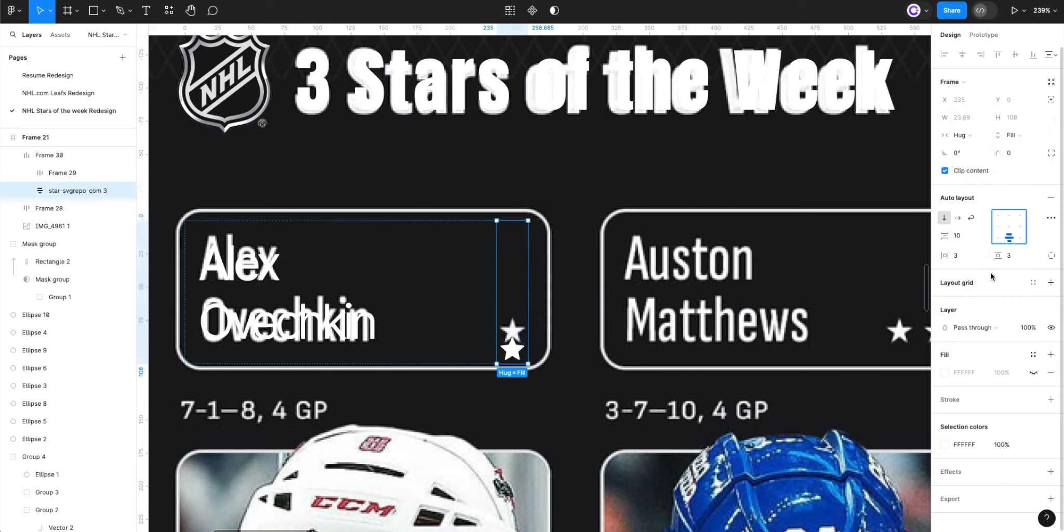
- Set the vertical padding of the star frame in the Alex Ovechkin card to 16
{"action": "left_click_drag", "start_coordinate": [998, 256], "coordinate": [1013, 263]}
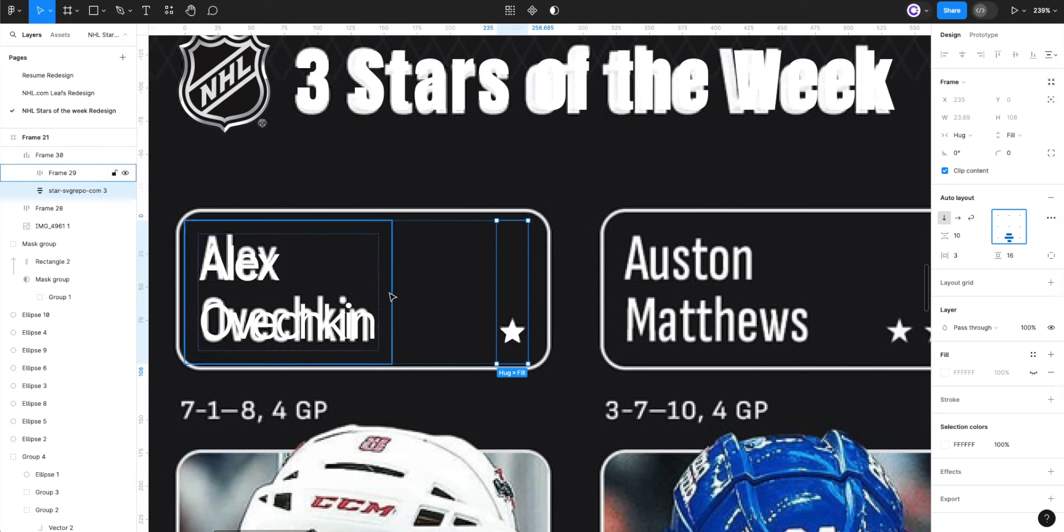
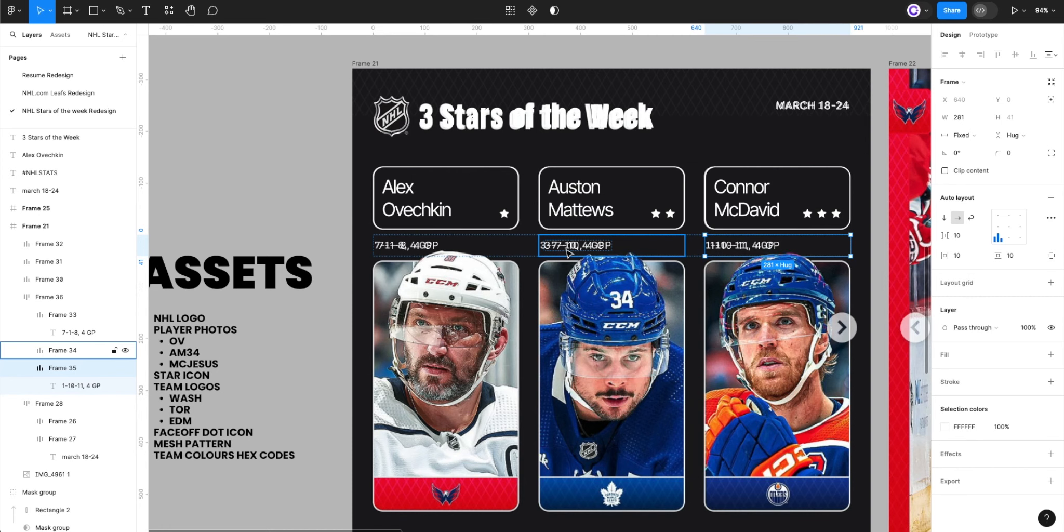
- Set the horizontal padding to 1 on the frames holding the 3-7-10, 4 GP and 7-1-8, 4 GP stat lines
{"action": "scroll", "coordinate": [568, 253], "scroll_direction": "up", "scroll_amount": 6}
{"action": "left_click", "coordinate": [551, 245]}
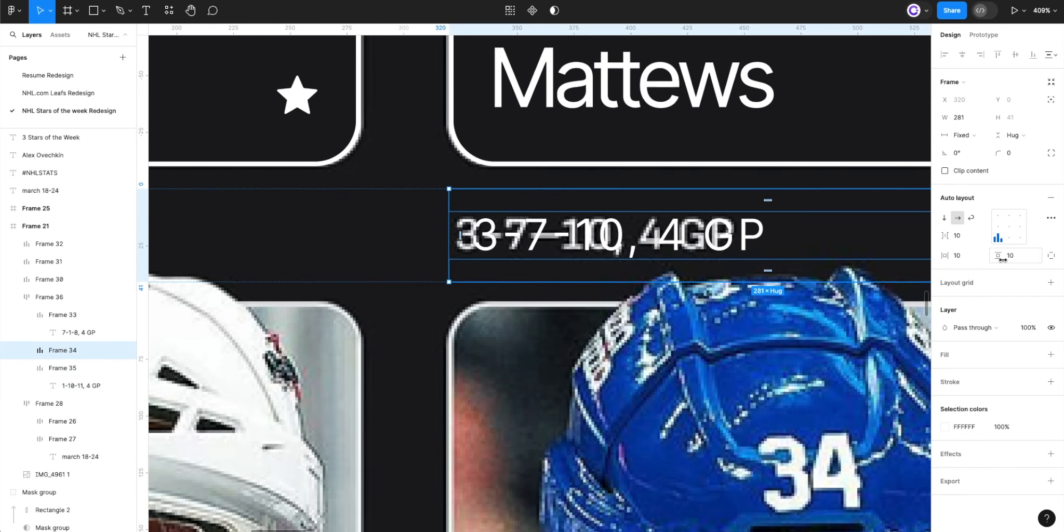
{"action": "left_click_drag", "start_coordinate": [939, 256], "coordinate": [934, 258]}
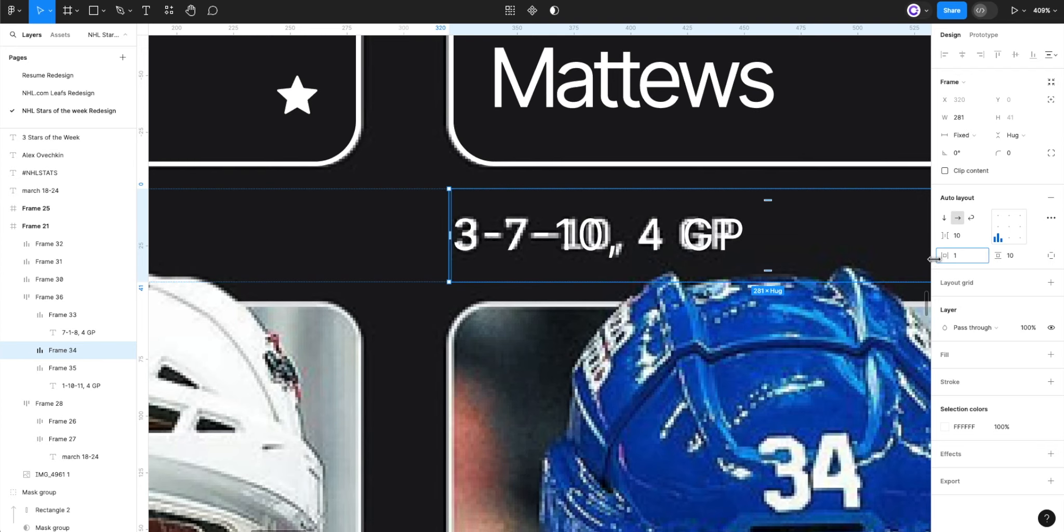
{"action": "scroll", "coordinate": [541, 276], "scroll_direction": "down", "scroll_amount": 3}
{"action": "scroll", "coordinate": [542, 275], "scroll_direction": "left", "scroll_amount": 3}
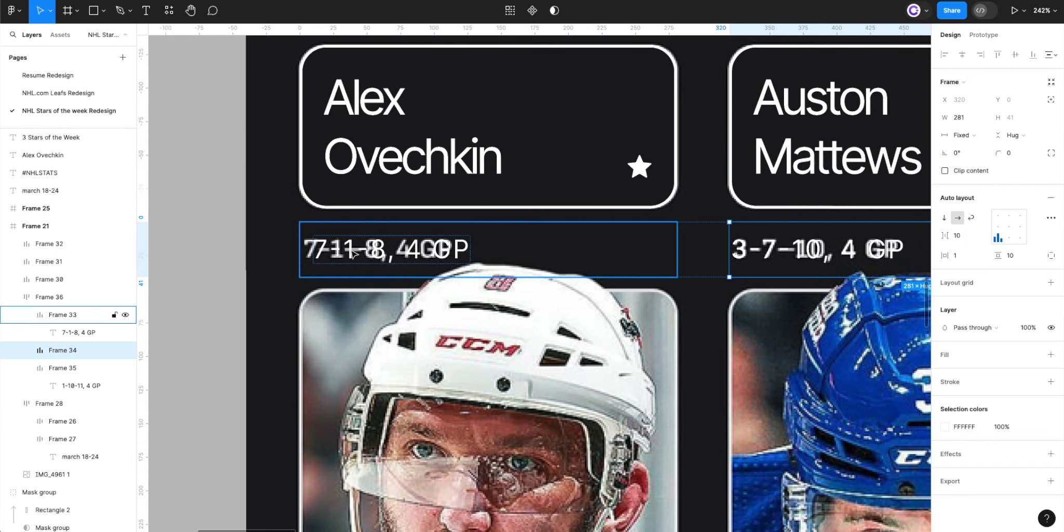
{"action": "left_click", "coordinate": [564, 270]}
{"action": "left_click_drag", "start_coordinate": [941, 257], "coordinate": [934, 259]}
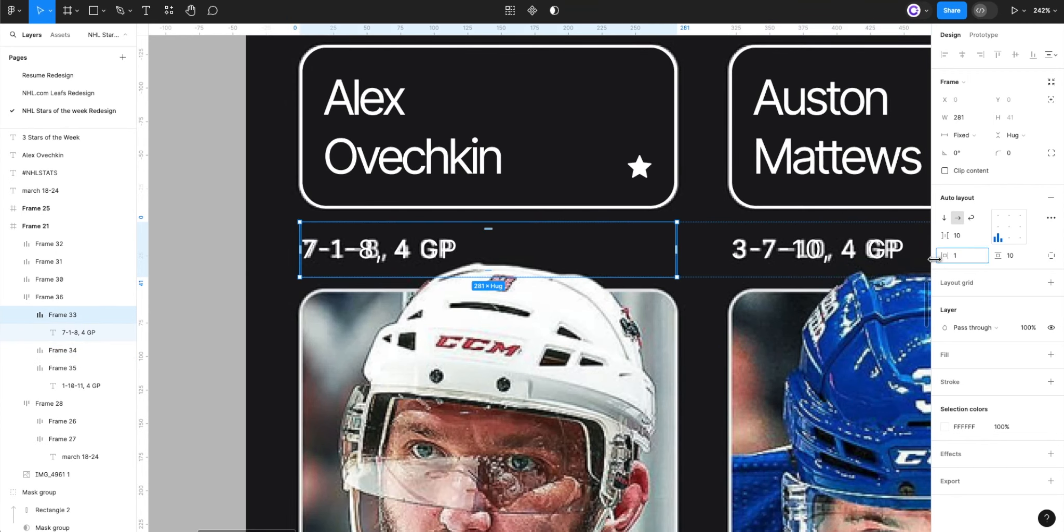
- Set the horizontal padding of the 1-10-11, 4 GP stat frame under the Connor McDavid card to 1
{"action": "scroll", "coordinate": [534, 285], "scroll_direction": "right", "scroll_amount": 10}
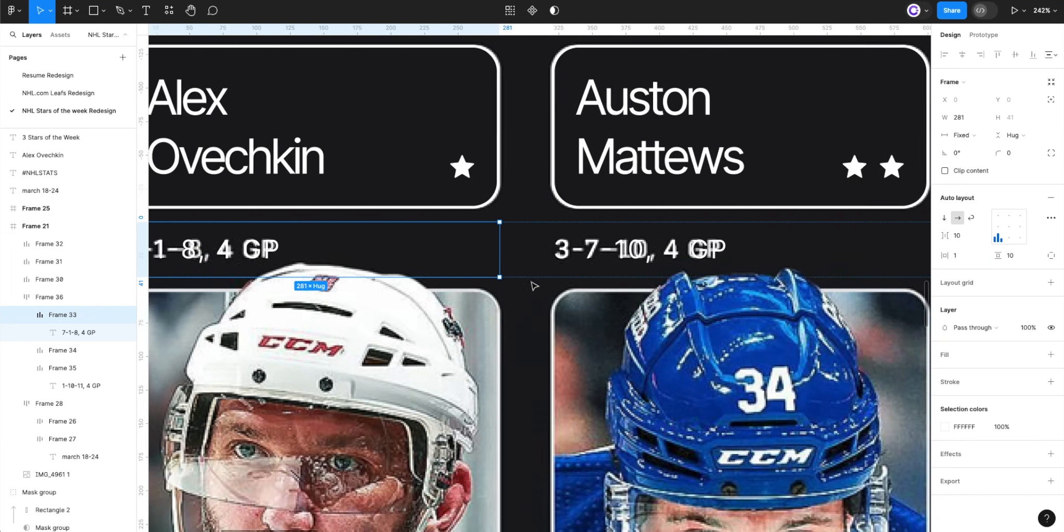
{"action": "scroll", "coordinate": [534, 284], "scroll_direction": "right", "scroll_amount": 4}
{"action": "double_click", "coordinate": [598, 249]}
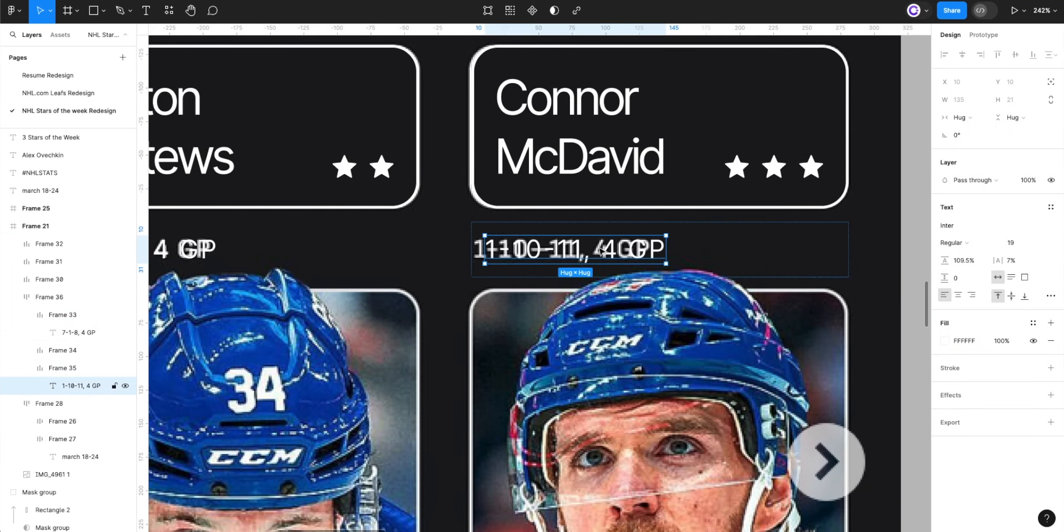
{"action": "left_click", "coordinate": [732, 249]}
{"action": "left_click", "coordinate": [955, 256]}
{"action": "key", "text": "shift+Tab"}
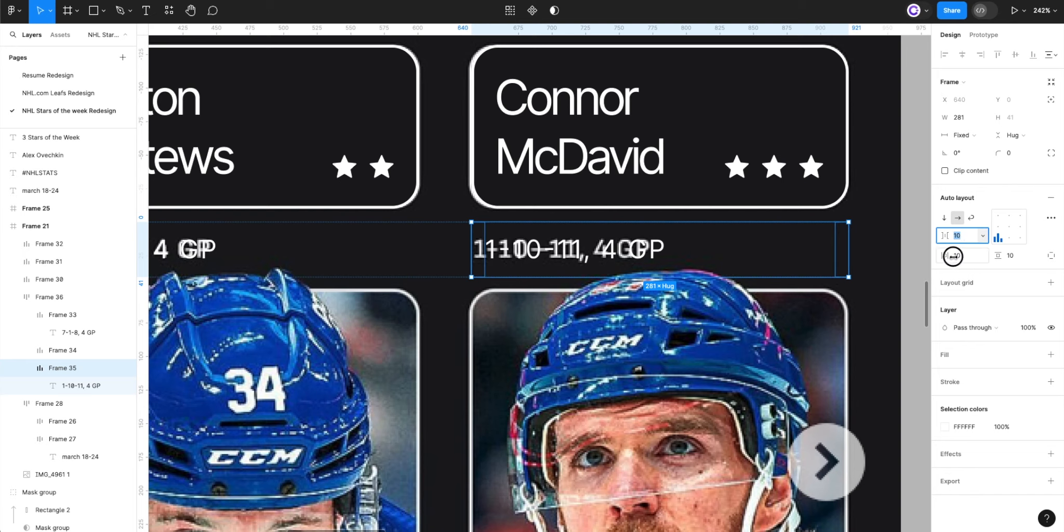
{"action": "type", "text": "10"}
{"action": "key", "text": "Return"}
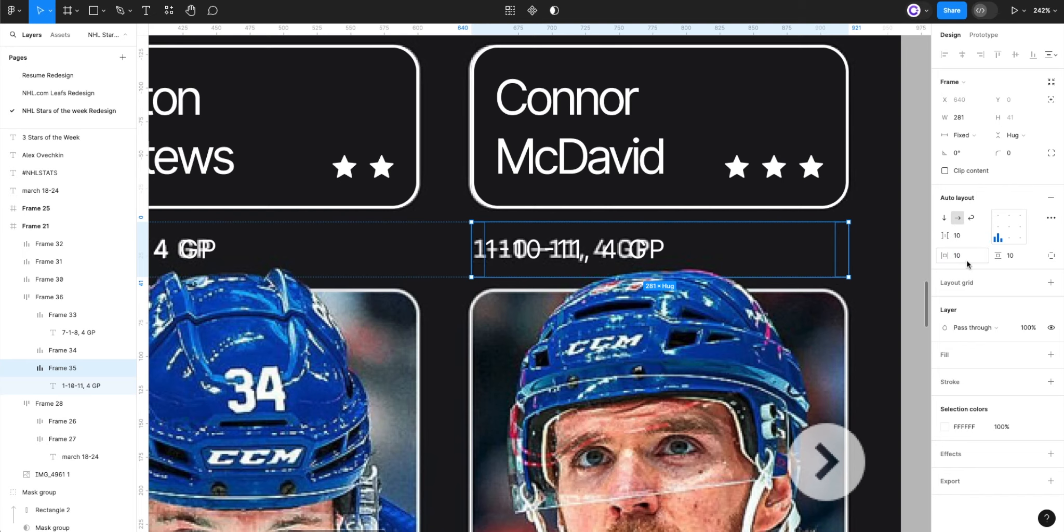
{"action": "key", "text": "Return"}
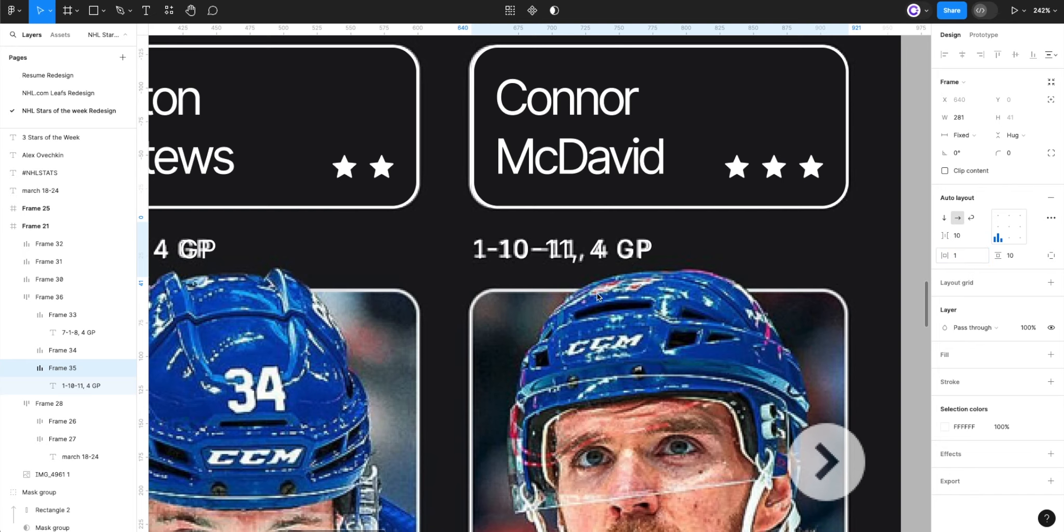
- Set the width of all three players' stat texts to Fill container within their frames
{"action": "scroll", "coordinate": [597, 297], "scroll_direction": "down", "scroll_amount": 6}
{"action": "scroll", "coordinate": [598, 297], "scroll_direction": "left", "scroll_amount": 3}
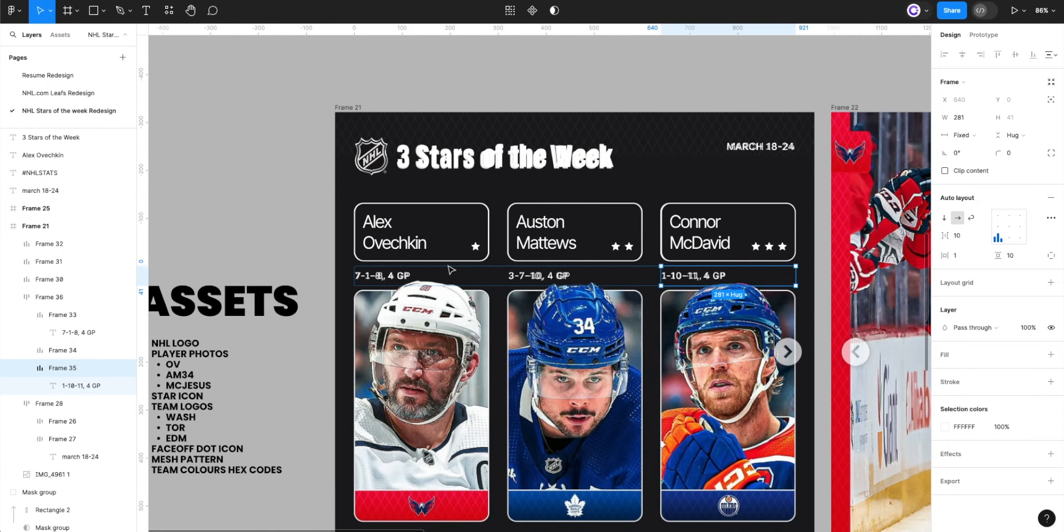
{"action": "left_click", "coordinate": [527, 278]}
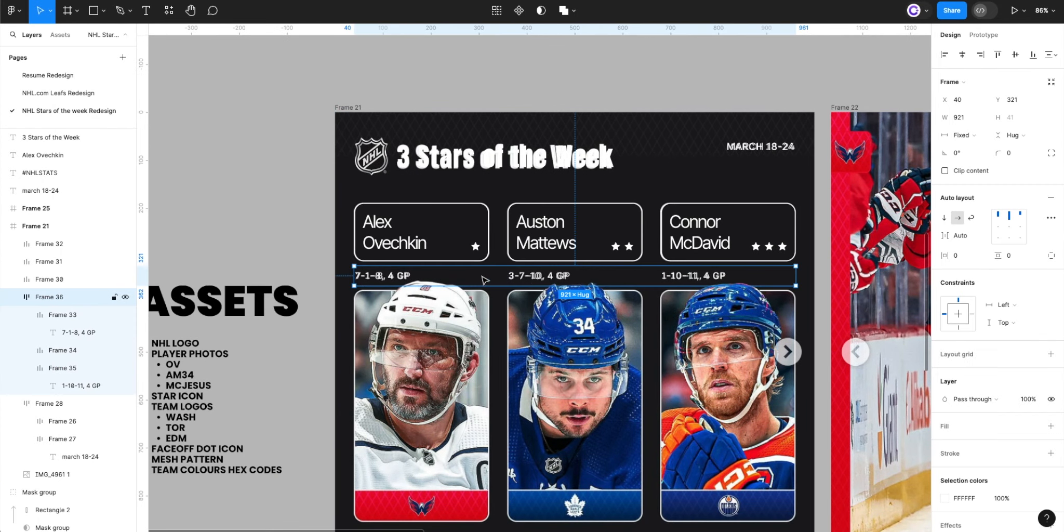
{"action": "double_click", "coordinate": [527, 278]}
{"action": "left_click", "coordinate": [961, 117]}
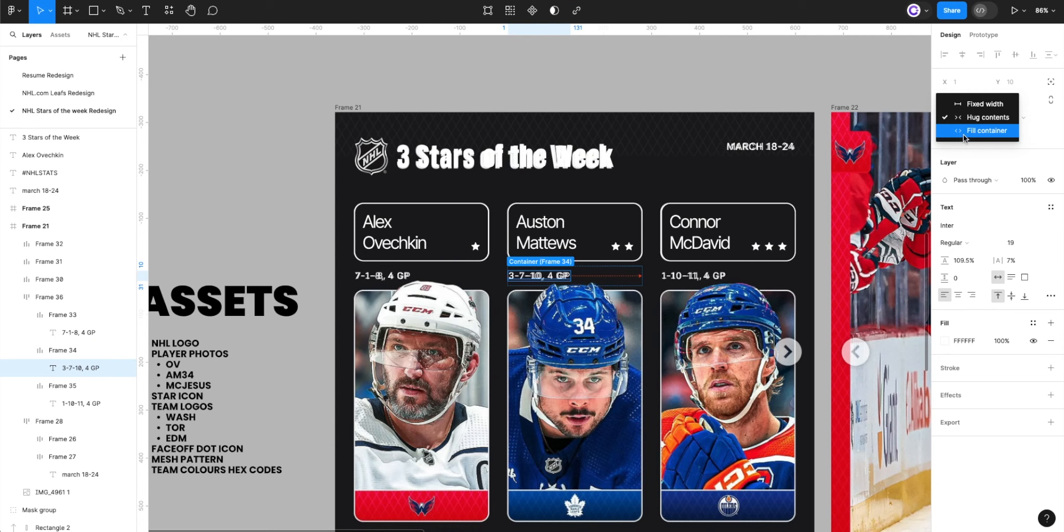
{"action": "left_click", "coordinate": [970, 131]}
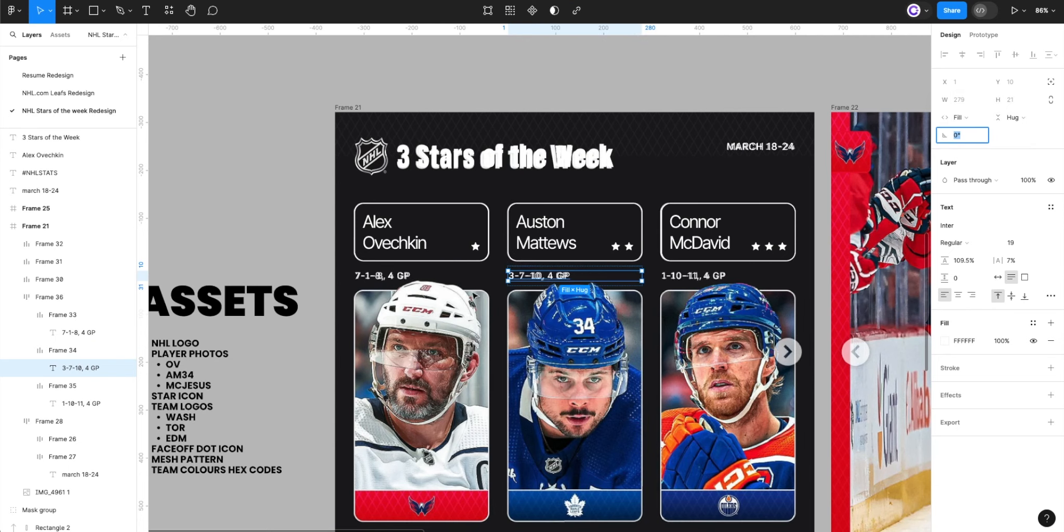
{"action": "left_click", "coordinate": [382, 275]}
{"action": "left_click", "coordinate": [964, 117]}
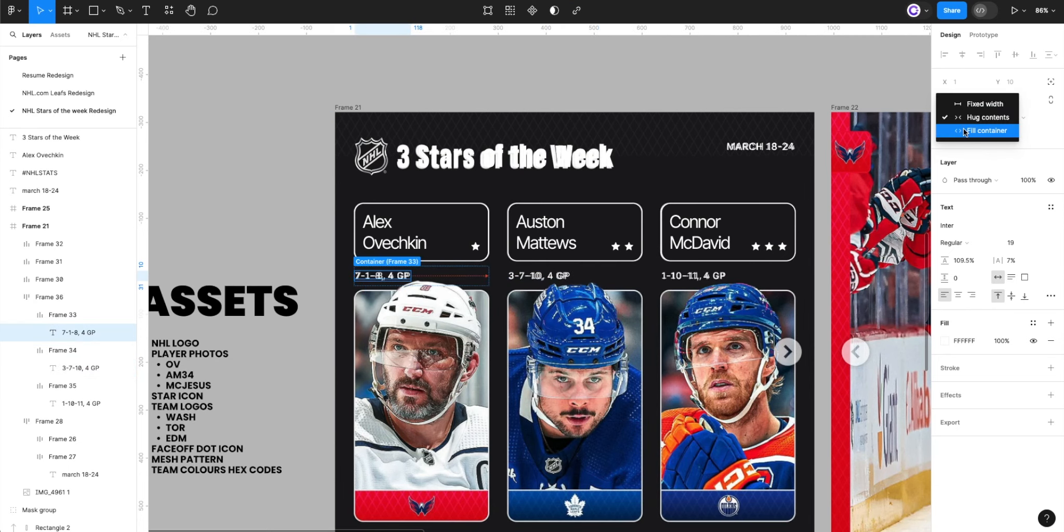
{"action": "left_click", "coordinate": [972, 129]}
{"action": "left_click", "coordinate": [694, 276]}
{"action": "left_click", "coordinate": [961, 117]}
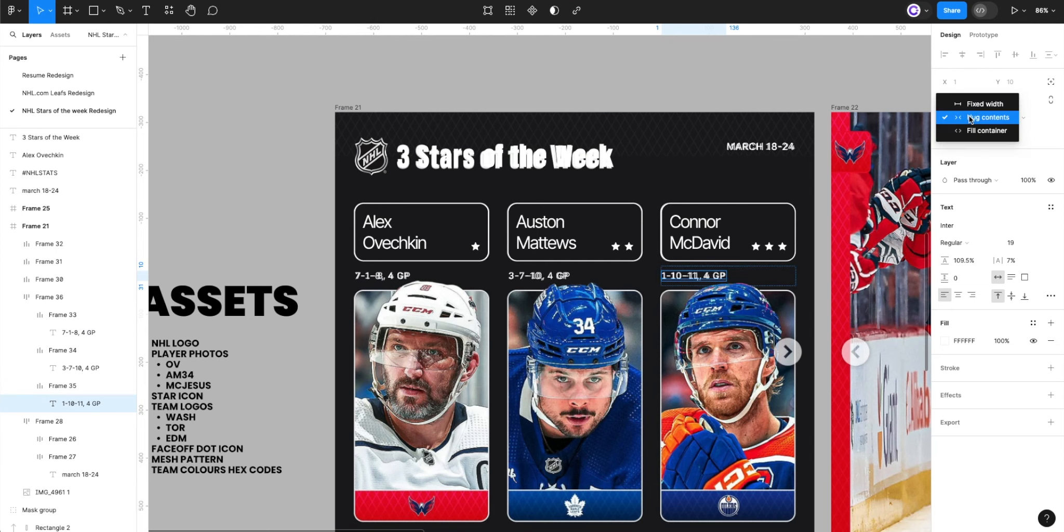
{"action": "left_click", "coordinate": [970, 131]}
{"action": "left_click", "coordinate": [262, 224]}
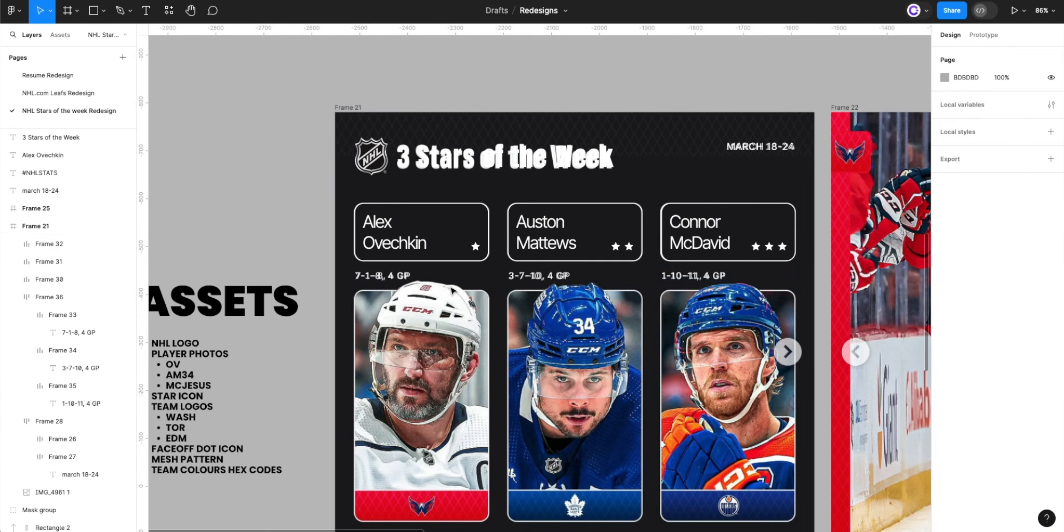
{"action": "left_click", "coordinate": [701, 282]}
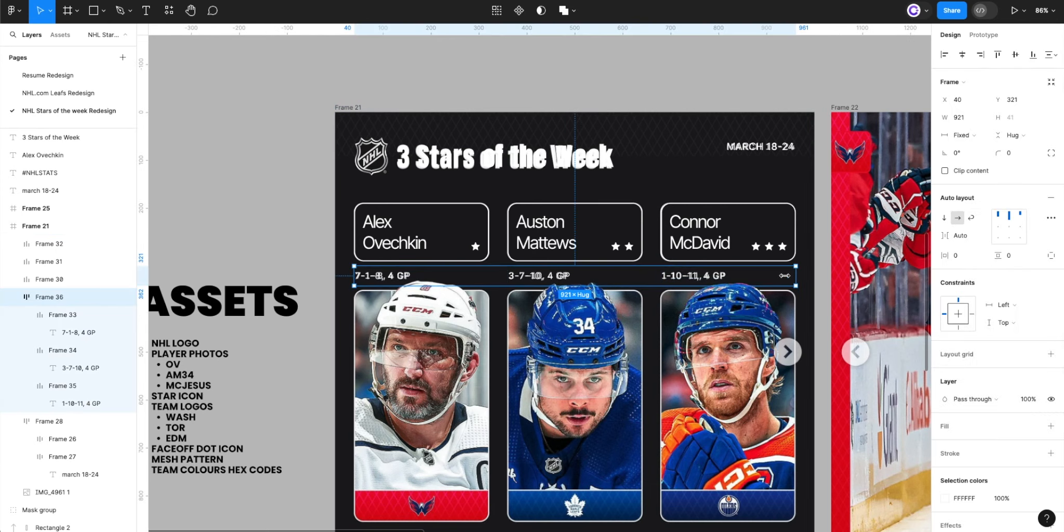
{"action": "scroll", "coordinate": [482, 284], "scroll_direction": "down", "scroll_amount": 3}
{"action": "left_click", "coordinate": [323, 229]}
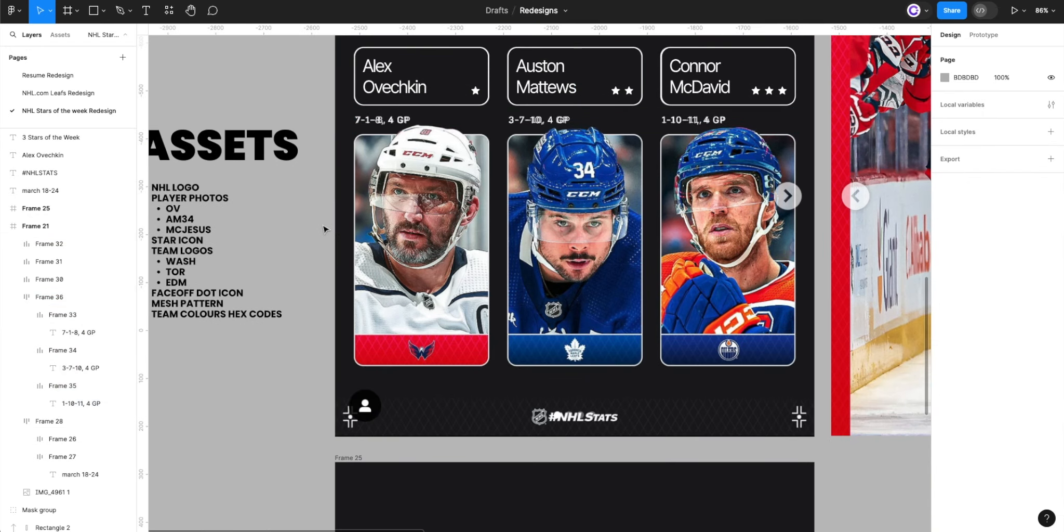
{"action": "scroll", "coordinate": [397, 269], "scroll_direction": "down", "scroll_amount": 4}
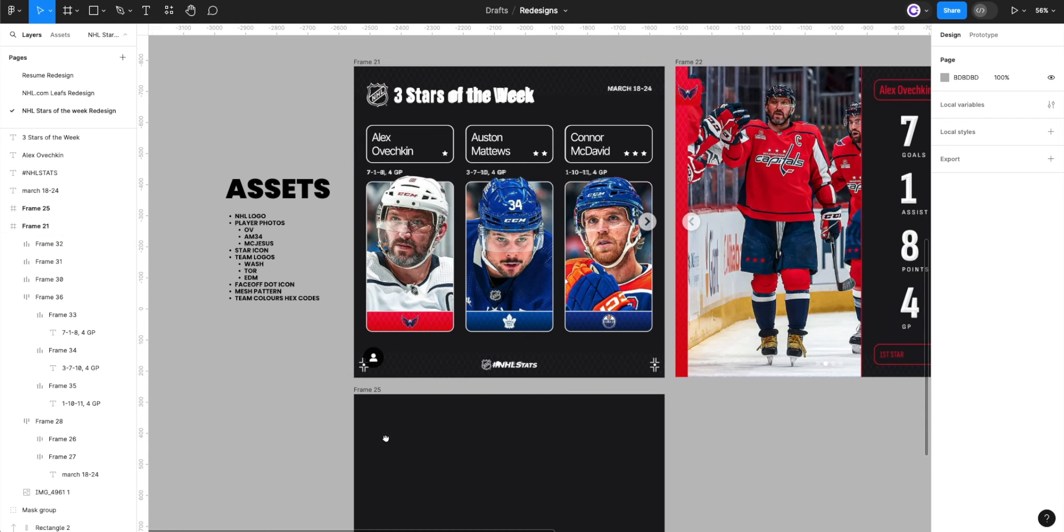
- Move the ASSETS heading and its checklist away from Frame 21 to sit beside the player photo assets
{"action": "scroll", "coordinate": [386, 438], "scroll_direction": "up", "scroll_amount": 2}
{"action": "scroll", "coordinate": [386, 438], "scroll_direction": "left", "scroll_amount": 3}
{"action": "left_click_drag", "start_coordinate": [356, 232], "coordinate": [451, 432]}
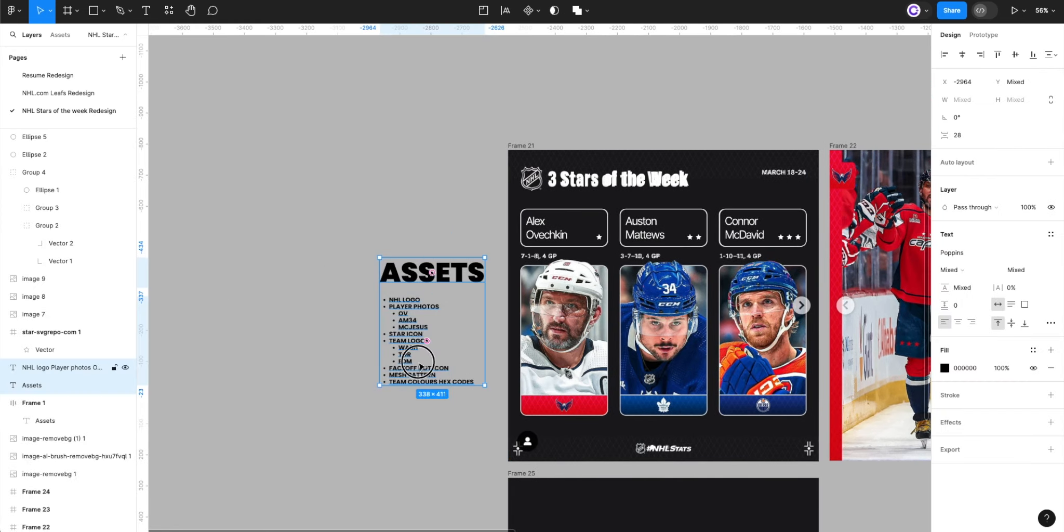
{"action": "left_click_drag", "start_coordinate": [418, 364], "coordinate": [747, 296]}
{"action": "left_click", "coordinate": [639, 305]}
{"action": "scroll", "coordinate": [639, 304], "scroll_direction": "down", "scroll_amount": 3}
{"action": "scroll", "coordinate": [554, 168], "scroll_direction": "down", "scroll_amount": 3}
{"action": "scroll", "coordinate": [554, 169], "scroll_direction": "right", "scroll_amount": 1}
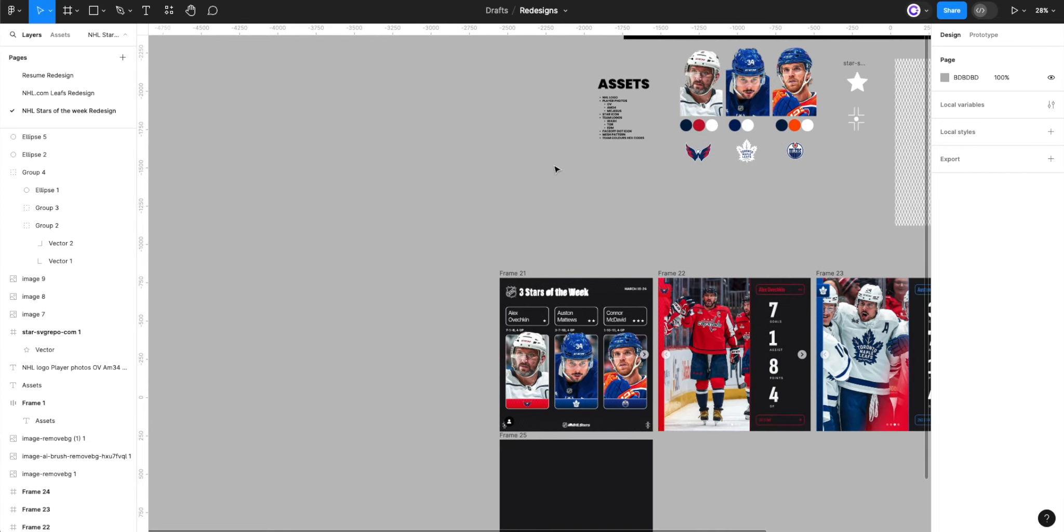
{"action": "scroll", "coordinate": [543, 385], "scroll_direction": "up", "scroll_amount": 3}
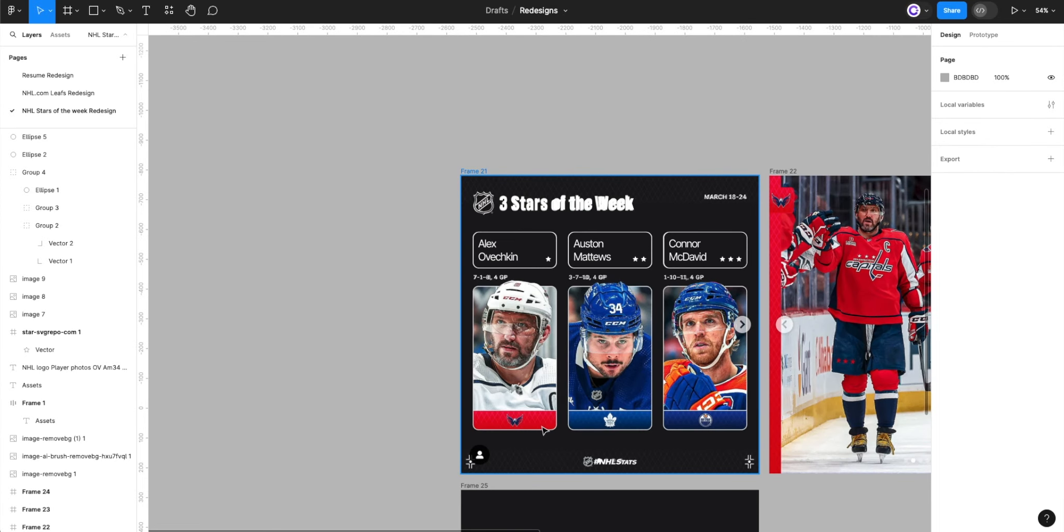
{"action": "scroll", "coordinate": [543, 429], "scroll_direction": "up", "scroll_amount": 2}
{"action": "scroll", "coordinate": [420, 301], "scroll_direction": "down", "scroll_amount": 3}
{"action": "scroll", "coordinate": [411, 295], "scroll_direction": "up", "scroll_amount": 1}
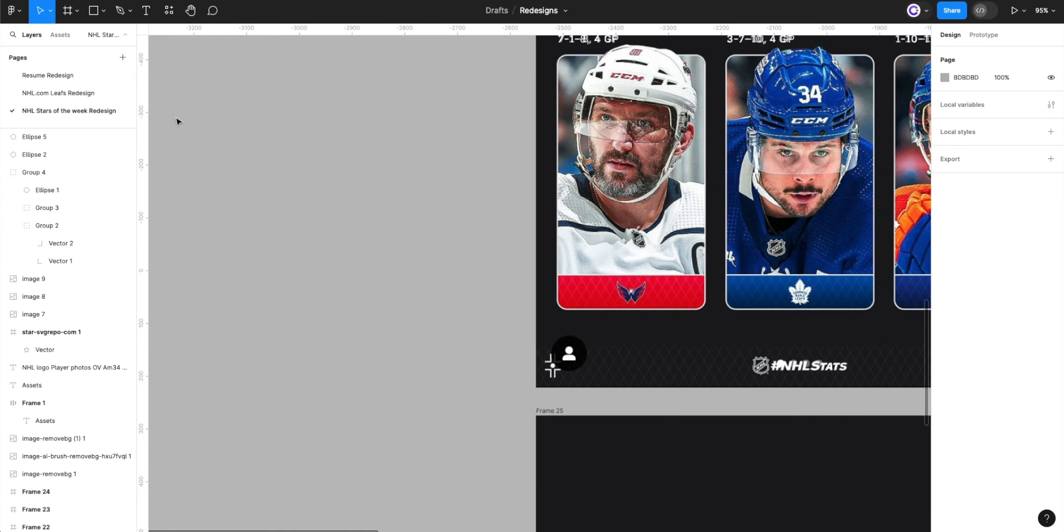
{"action": "scroll", "coordinate": [322, 139], "scroll_direction": "down", "scroll_amount": 2}
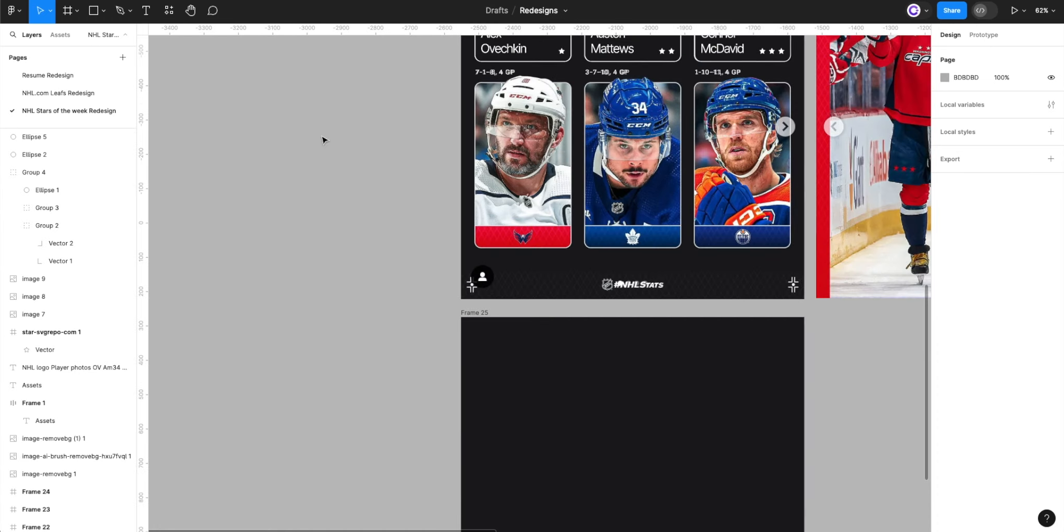
{"action": "scroll", "coordinate": [323, 143], "scroll_direction": "up", "scroll_amount": 3}
{"action": "scroll", "coordinate": [322, 143], "scroll_direction": "down", "scroll_amount": 3}
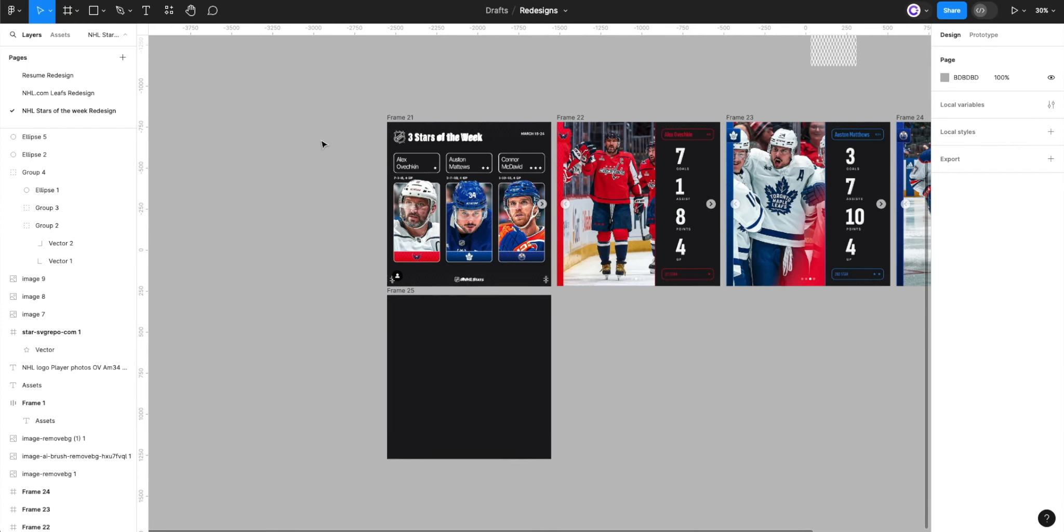
- Copy the Capitals, Maple Leafs and Oilers logos and the team colour swatches to the empty canvas beside Frame 21
{"action": "scroll", "coordinate": [323, 143], "scroll_direction": "up", "scroll_amount": 4}
{"action": "left_click_drag", "start_coordinate": [607, 166], "coordinate": [232, 418]}
{"action": "left_click_drag", "start_coordinate": [646, 233], "coordinate": [262, 343]}
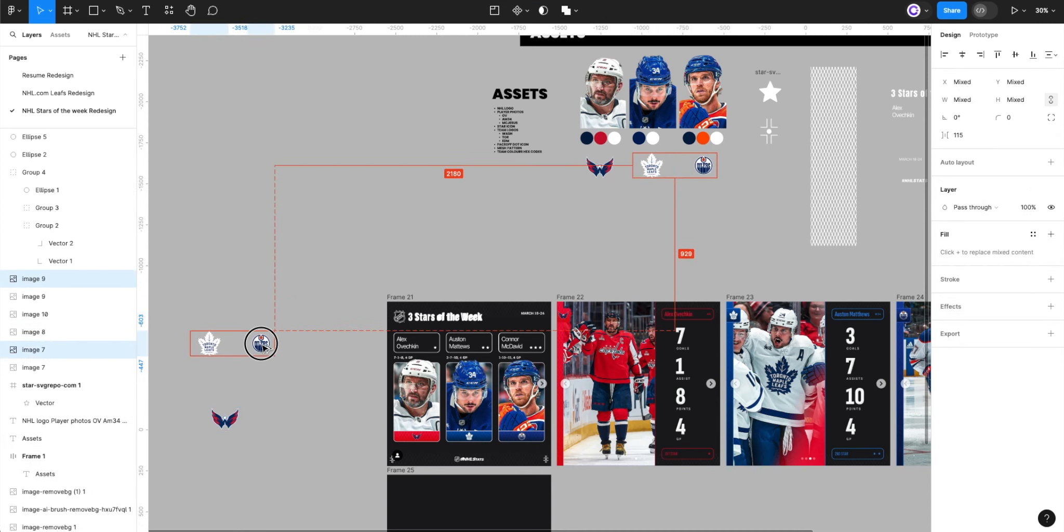
{"action": "left_click_drag", "start_coordinate": [576, 147], "coordinate": [311, 311]}
{"action": "left_click_drag", "start_coordinate": [300, 257], "coordinate": [233, 282]}
{"action": "left_click", "coordinate": [208, 297]}
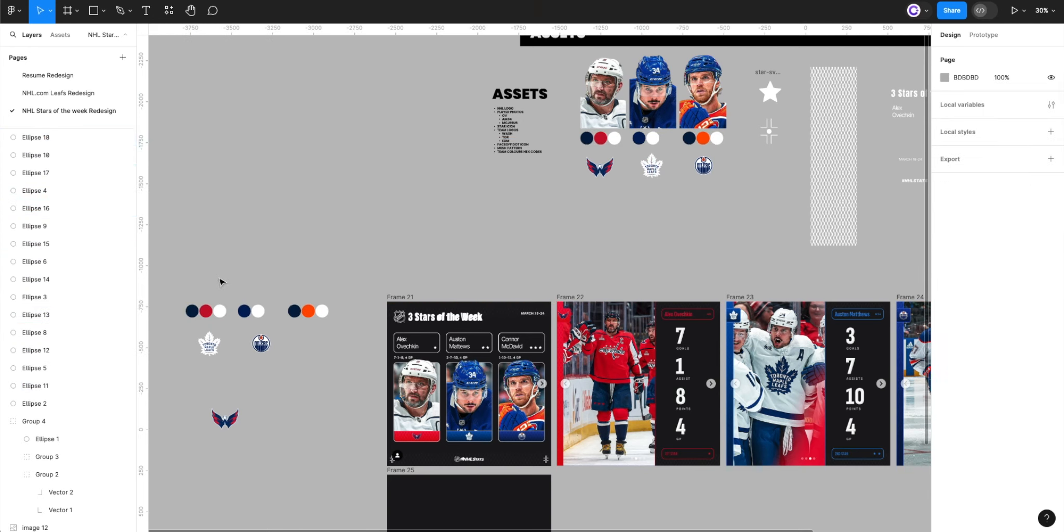
{"action": "scroll", "coordinate": [210, 286], "scroll_direction": "up", "scroll_amount": 3}
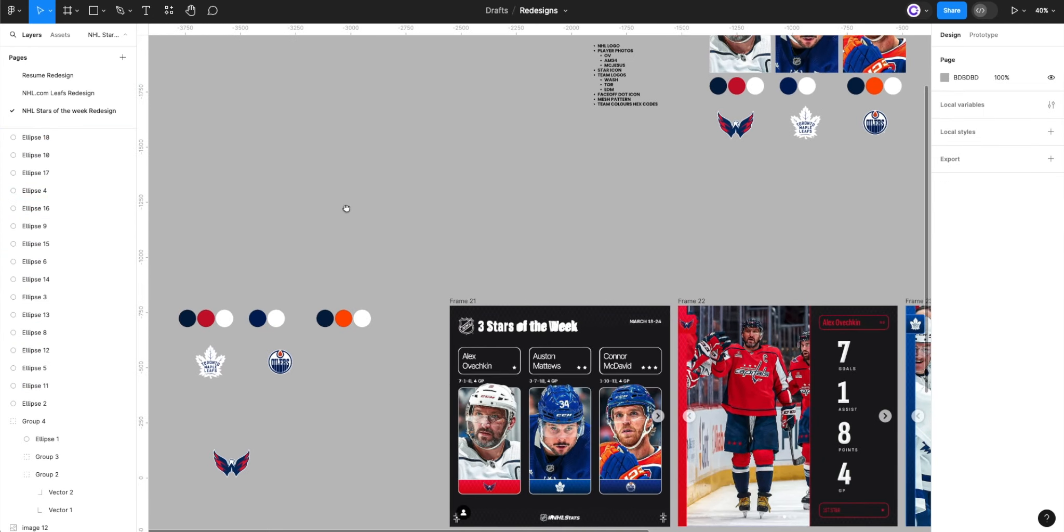
{"action": "scroll", "coordinate": [353, 206], "scroll_direction": "left", "scroll_amount": 5}
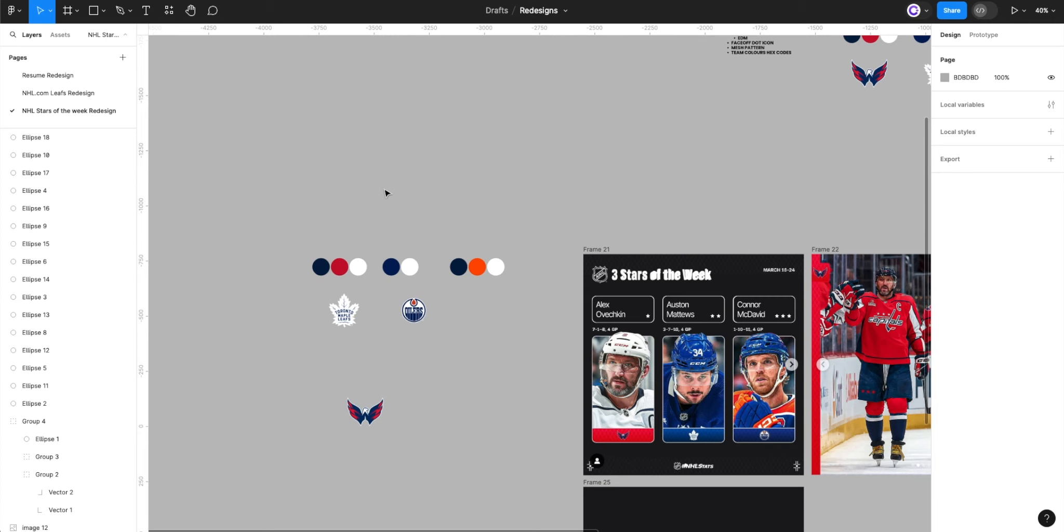
{"action": "scroll", "coordinate": [613, 223], "scroll_direction": "up", "scroll_amount": 2}
{"action": "scroll", "coordinate": [613, 222], "scroll_direction": "right", "scroll_amount": 2}
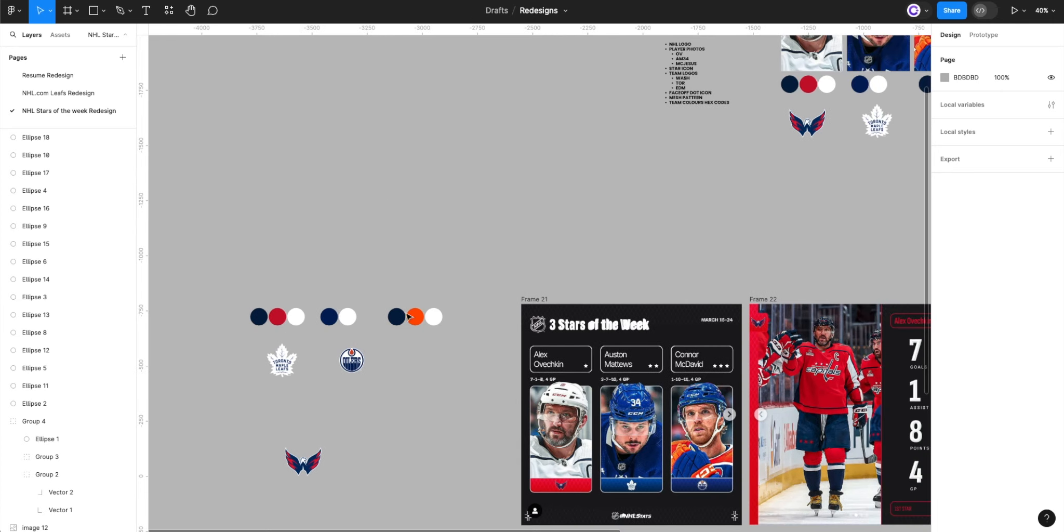
{"action": "left_click", "coordinate": [59, 35]}
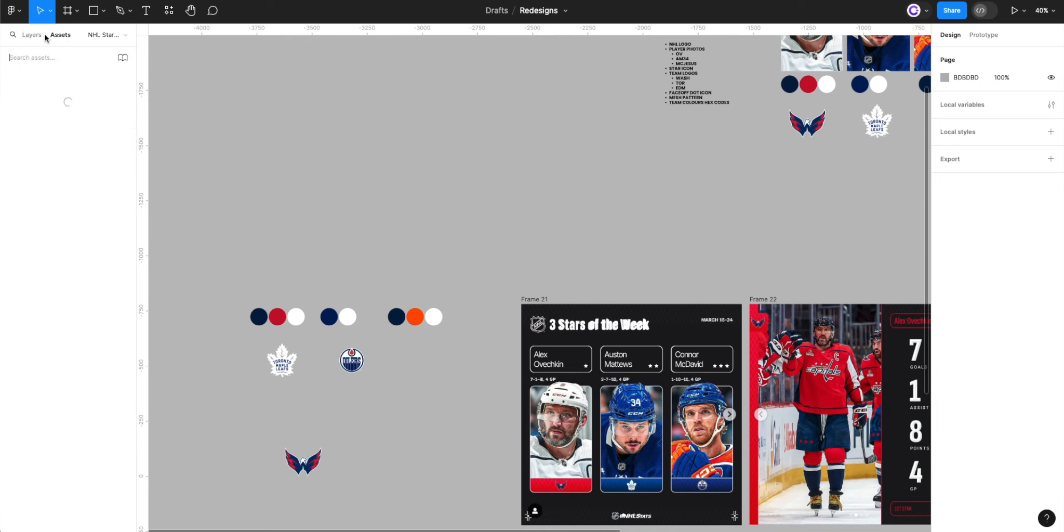
{"action": "left_click", "coordinate": [34, 36]}
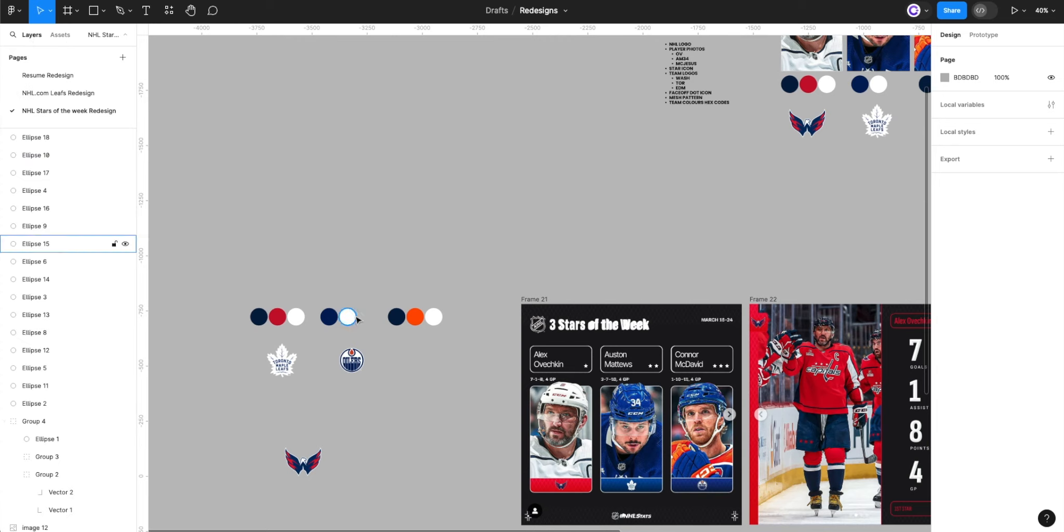
{"action": "scroll", "coordinate": [617, 230], "scroll_direction": "right", "scroll_amount": 5}
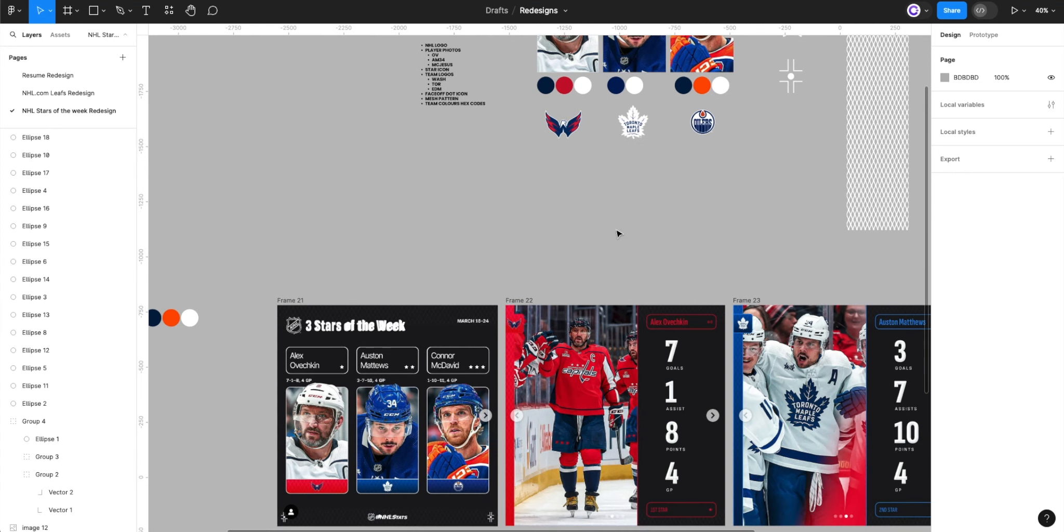
- Save the orange Oilers swatch's fill as a colour style named EDM Orange
{"action": "left_click", "coordinate": [701, 85]}
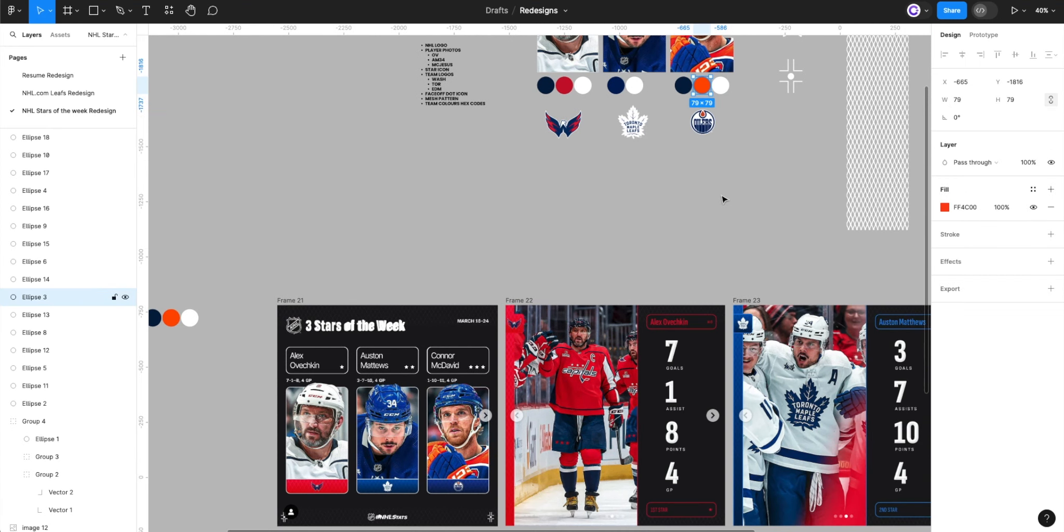
{"action": "left_click", "coordinate": [1033, 189]}
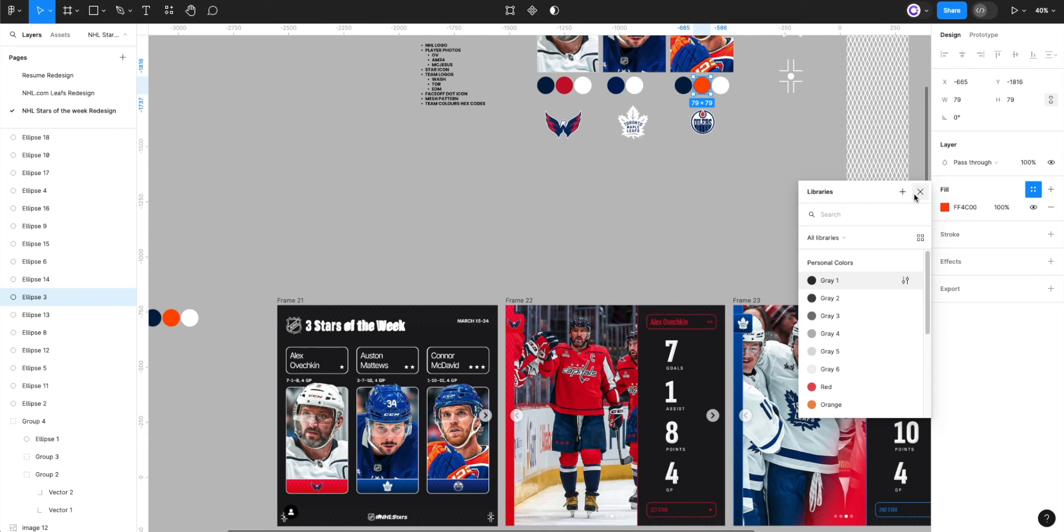
{"action": "left_click", "coordinate": [902, 193]}
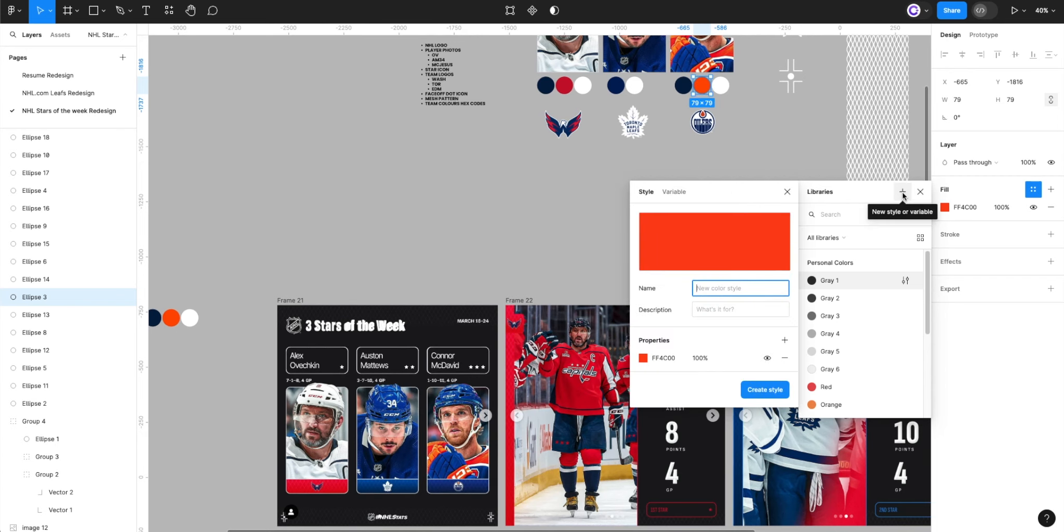
{"action": "type", "text": "EDM"}
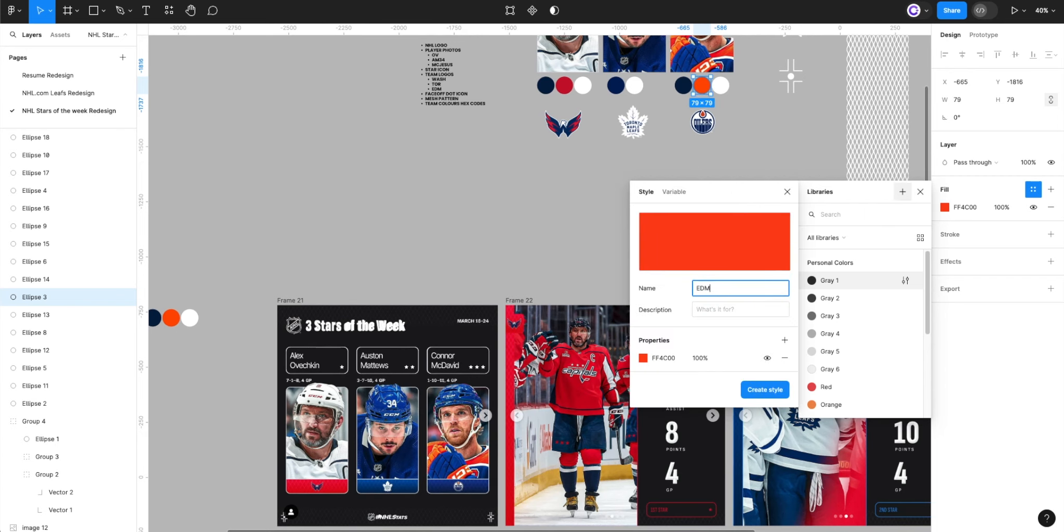
{"action": "type", "text": " Orange"}
{"action": "key", "text": "Return"}
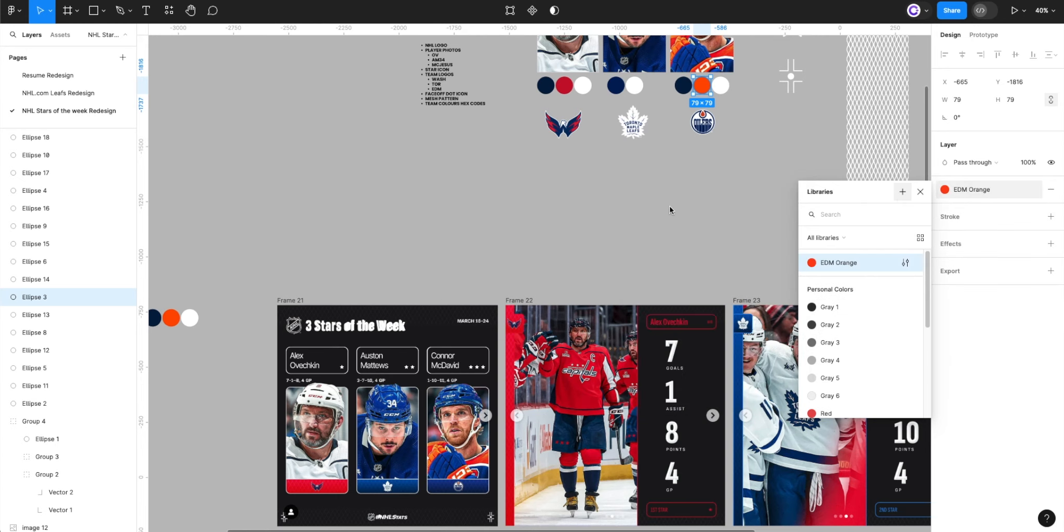
{"action": "left_click", "coordinate": [307, 256]}
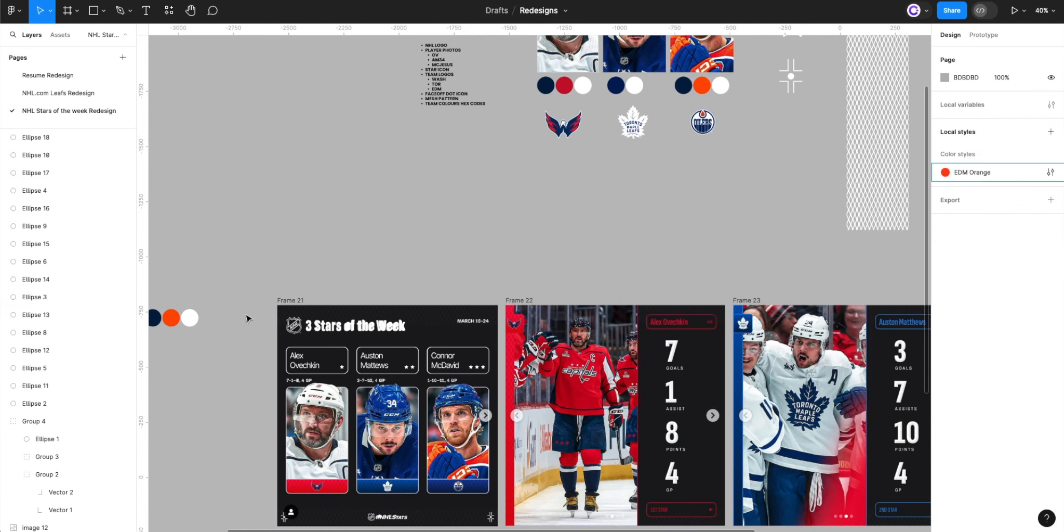
- Try the EDM Orange style on a copy of the white Oilers swatch and delete the copy
{"action": "left_click_drag", "start_coordinate": [244, 311], "coordinate": [315, 330]}
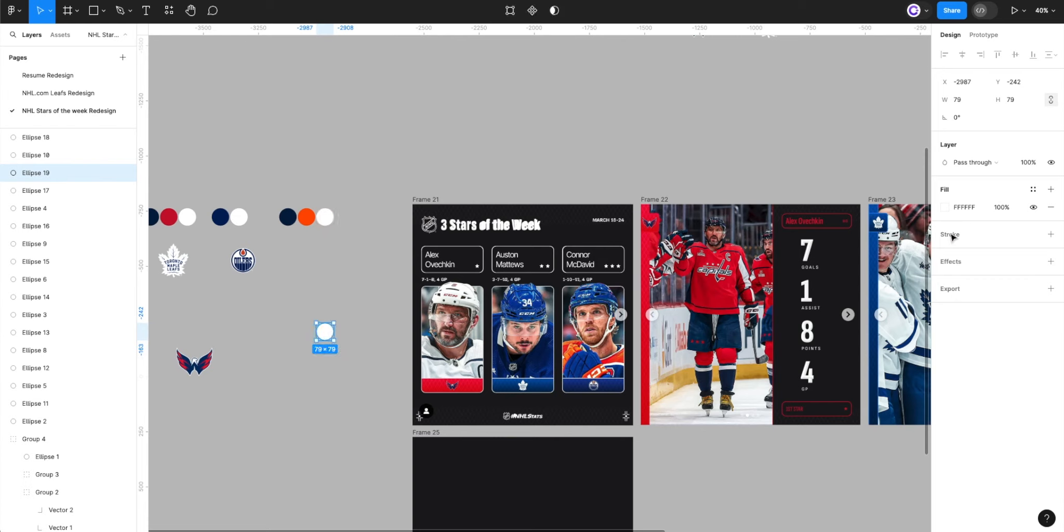
{"action": "left_click", "coordinate": [1032, 190]}
{"action": "left_click", "coordinate": [837, 262]}
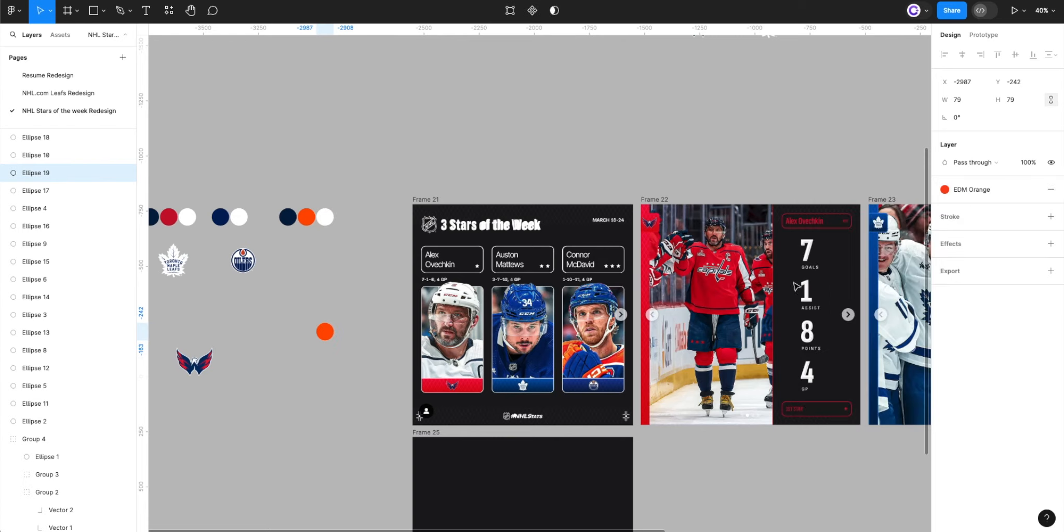
{"action": "left_click", "coordinate": [299, 365]}
{"action": "left_click", "coordinate": [327, 338]}
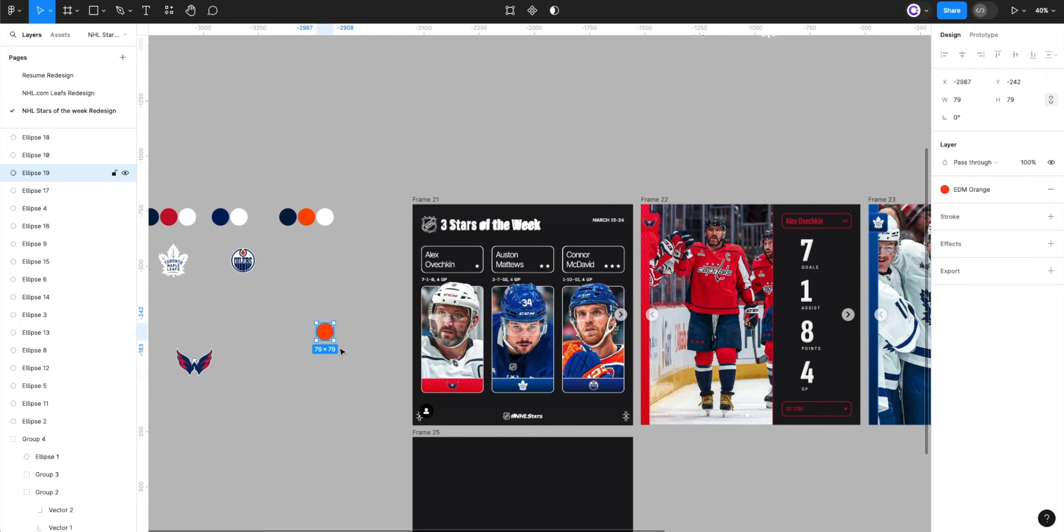
{"action": "key", "text": "Delete"}
- Move the Capitals logo to the open canvas below the Oilers logo and wrap it in an auto layout frame
{"action": "scroll", "coordinate": [344, 299], "scroll_direction": "left", "scroll_amount": 3}
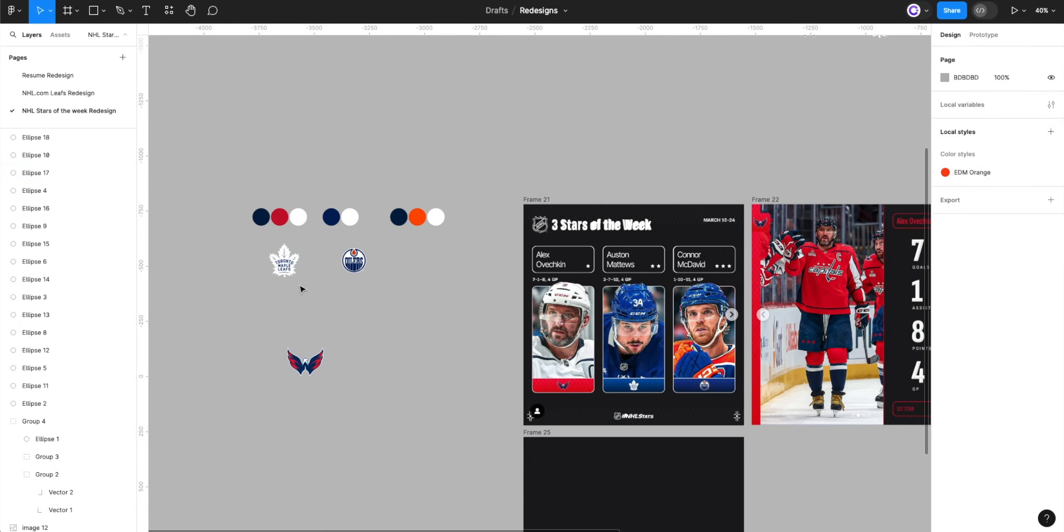
{"action": "scroll", "coordinate": [300, 289], "scroll_direction": "up", "scroll_amount": 3}
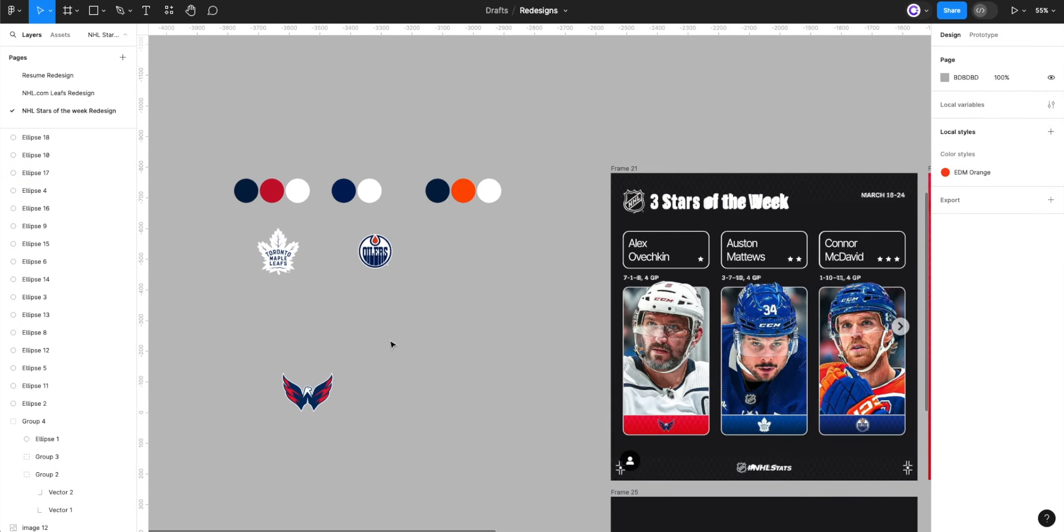
{"action": "left_click_drag", "start_coordinate": [422, 349], "coordinate": [414, 278]}
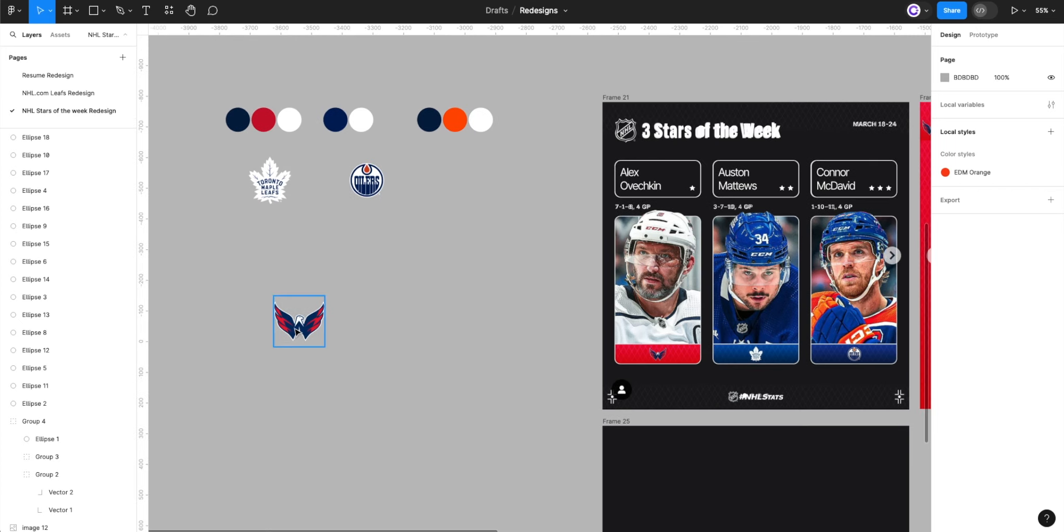
{"action": "left_click_drag", "start_coordinate": [298, 326], "coordinate": [401, 320]}
{"action": "left_click_drag", "start_coordinate": [406, 287], "coordinate": [401, 335]}
{"action": "scroll", "coordinate": [400, 337], "scroll_direction": "up", "scroll_amount": 5}
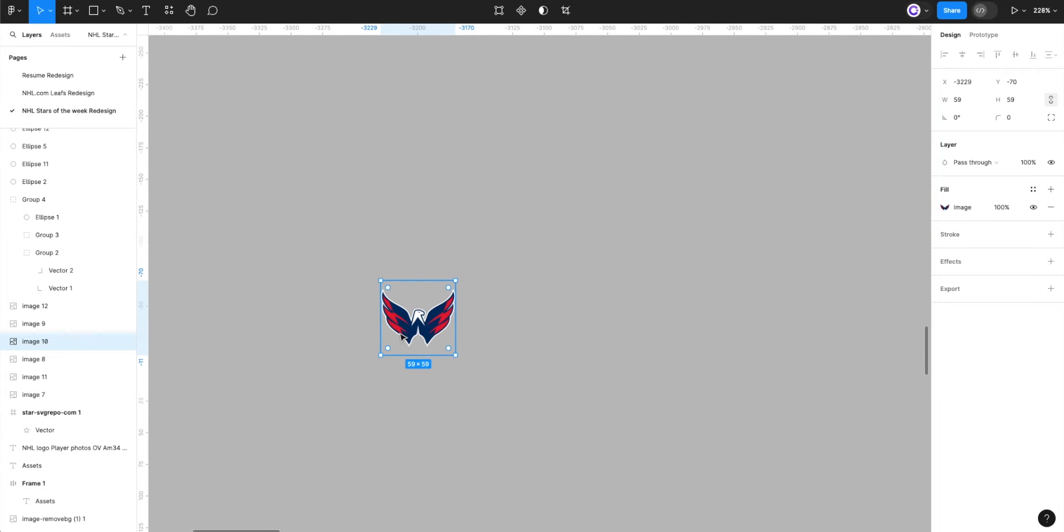
{"action": "key", "text": "shift+a"}
- Widen the Capitals logo frame to about 514 and align its content to the centre
{"action": "scroll", "coordinate": [401, 337], "scroll_direction": "down", "scroll_amount": 5}
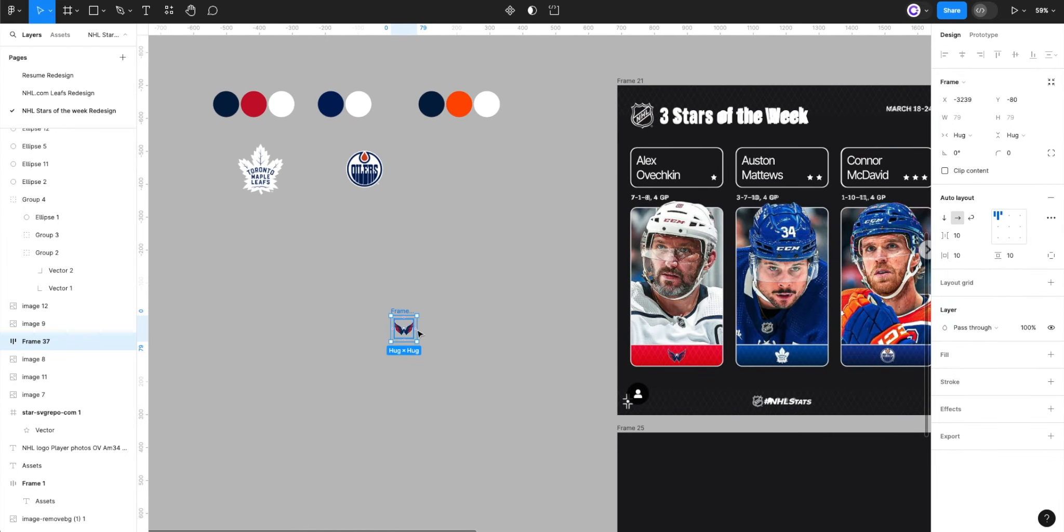
{"action": "left_click_drag", "start_coordinate": [421, 326], "coordinate": [560, 343]}
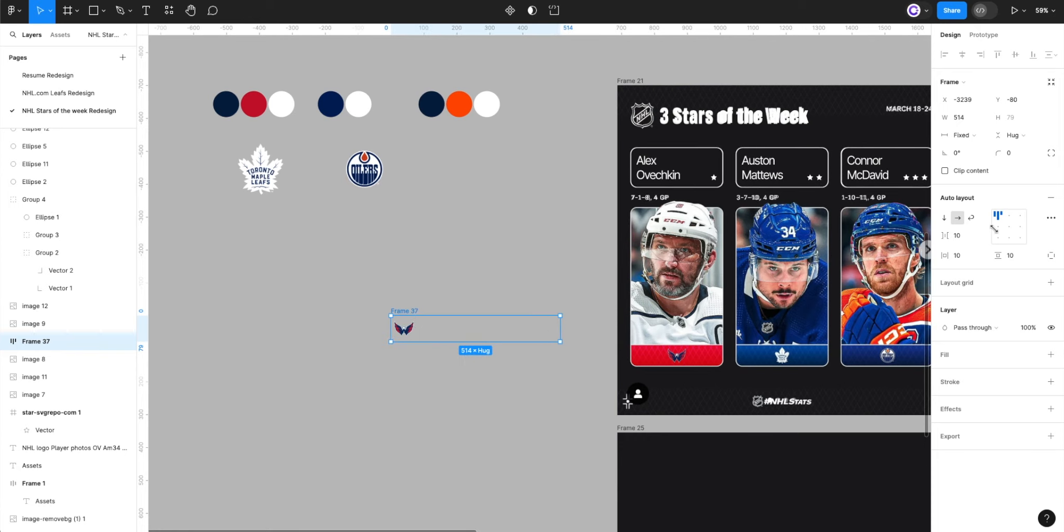
{"action": "left_click", "coordinate": [1009, 227]}
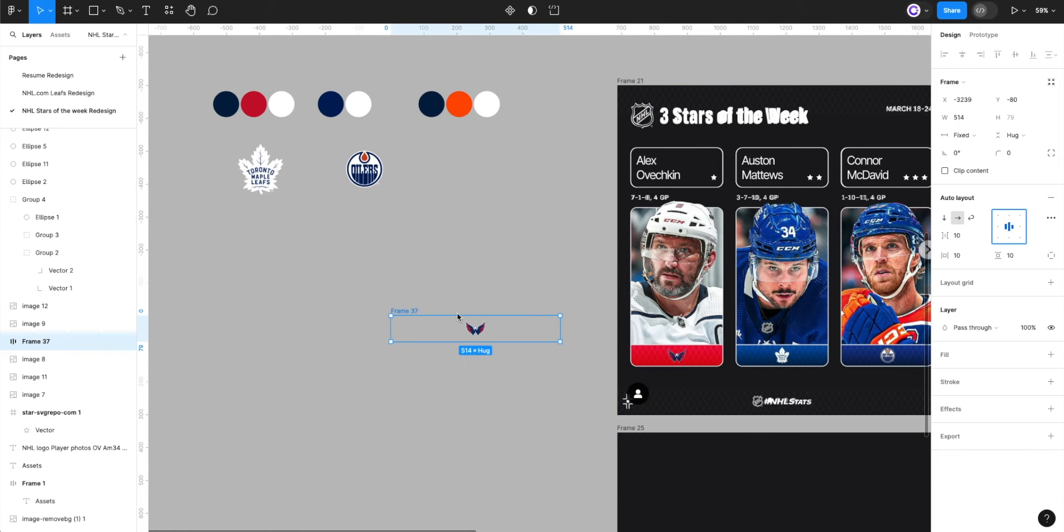
- Place the Capitals logo frame over the red band of the Ovechkin card in Frame 21 and set its width to 281
{"action": "left_click_drag", "start_coordinate": [411, 315], "coordinate": [647, 357]}
{"action": "scroll", "coordinate": [679, 348], "scroll_direction": "up", "scroll_amount": 5}
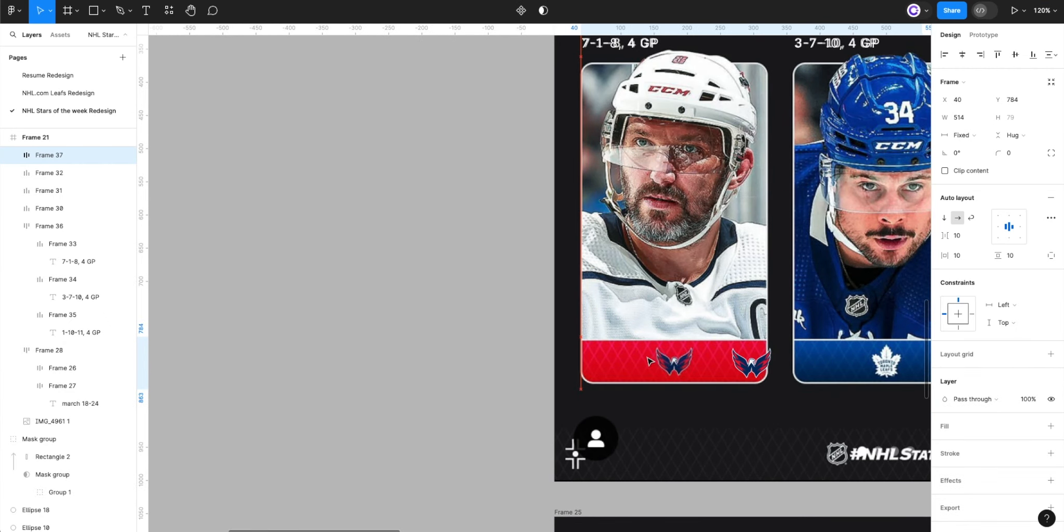
{"action": "left_click", "coordinate": [961, 116]}
{"action": "type", "text": "281"}
{"action": "key", "text": "Return"}
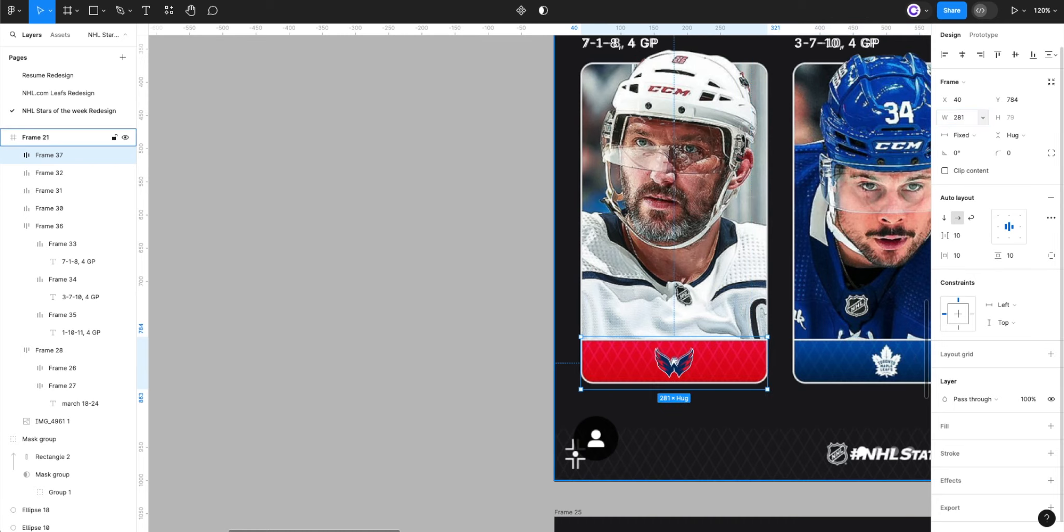
- Shrink the Capitals logo frame from its lower and upper edges to a height of 67, matching the red band
{"action": "scroll", "coordinate": [724, 235], "scroll_direction": "up", "scroll_amount": 3}
{"action": "scroll", "coordinate": [691, 240], "scroll_direction": "up", "scroll_amount": 3}
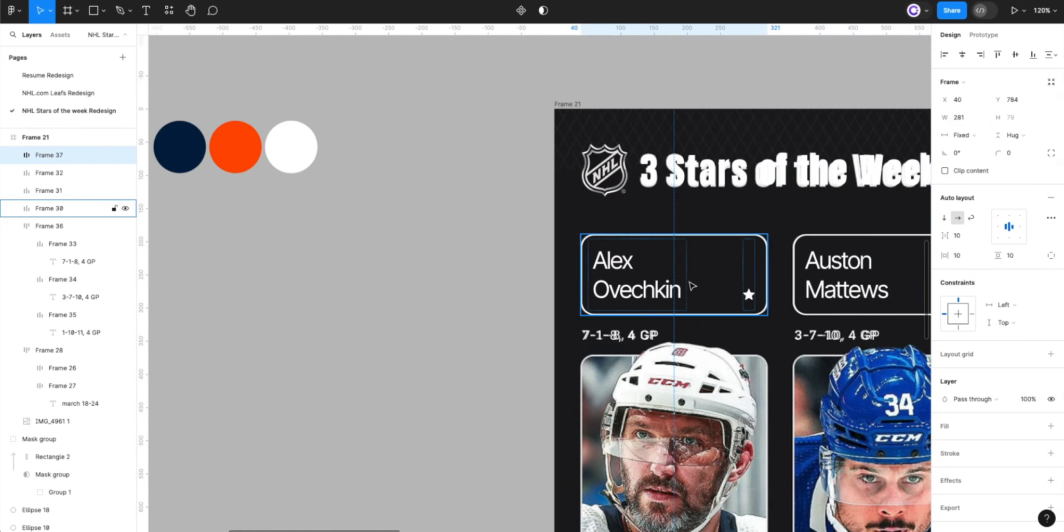
{"action": "scroll", "coordinate": [689, 287], "scroll_direction": "down", "scroll_amount": 7}
{"action": "scroll", "coordinate": [680, 233], "scroll_direction": "up", "scroll_amount": 5}
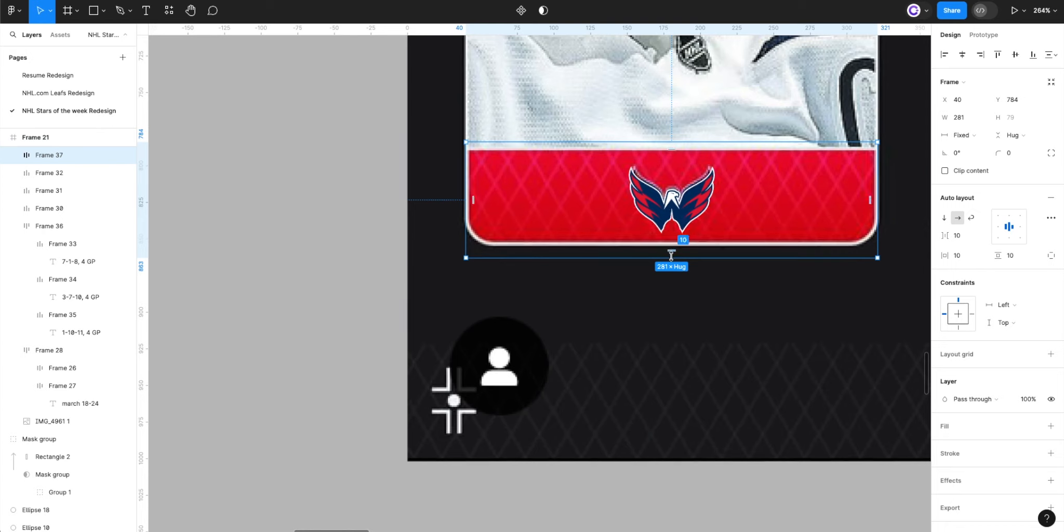
{"action": "left_click_drag", "start_coordinate": [671, 256], "coordinate": [672, 245]}
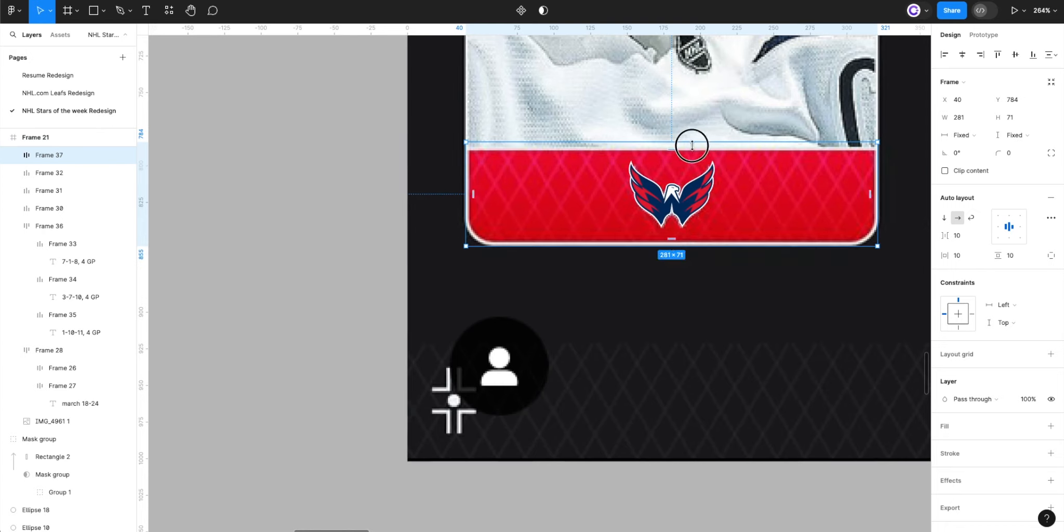
{"action": "left_click_drag", "start_coordinate": [691, 142], "coordinate": [688, 149]}
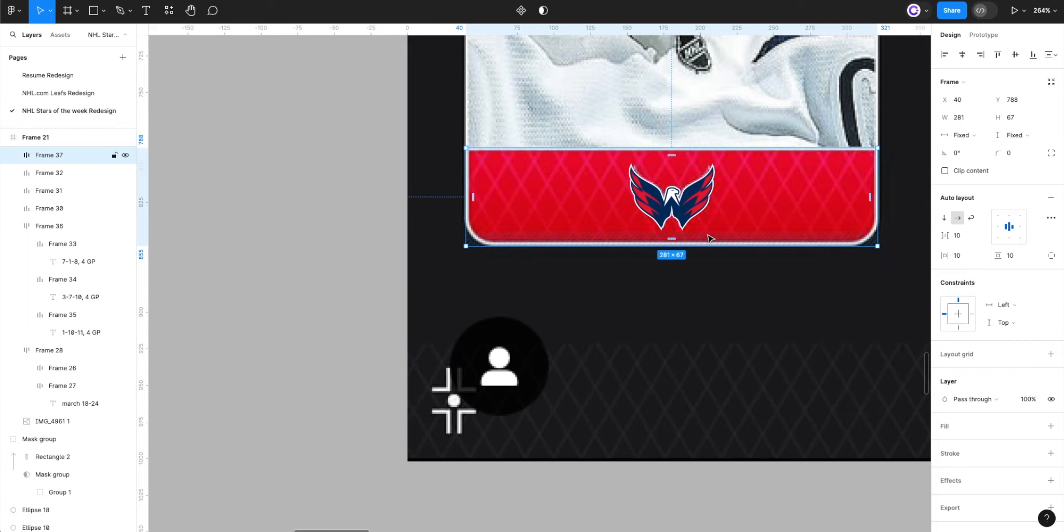
- Add a white fill to the Capitals logo frame and move it up to Y 697, clear of the reference's red band
{"action": "scroll", "coordinate": [708, 238], "scroll_direction": "down", "scroll_amount": 5}
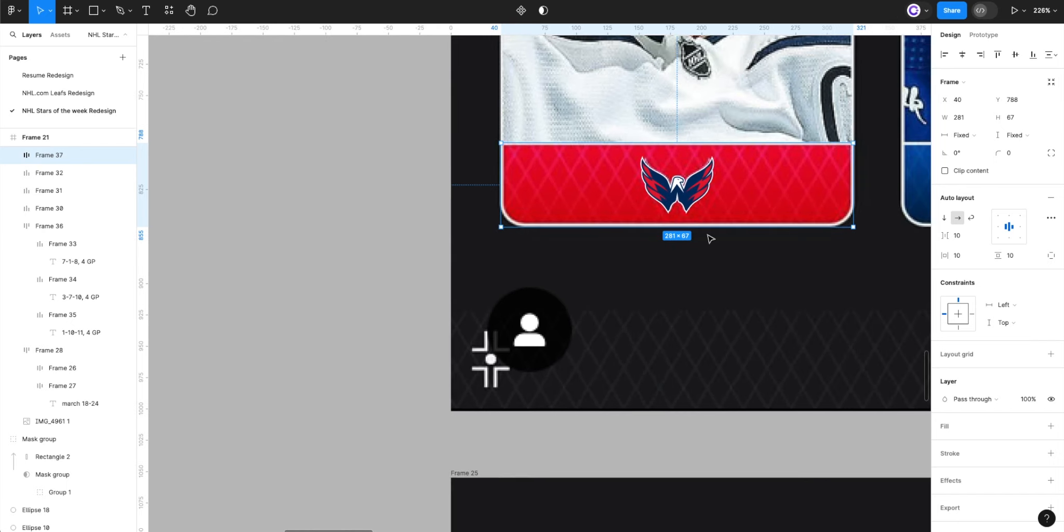
{"action": "scroll", "coordinate": [711, 239], "scroll_direction": "down", "scroll_amount": 3}
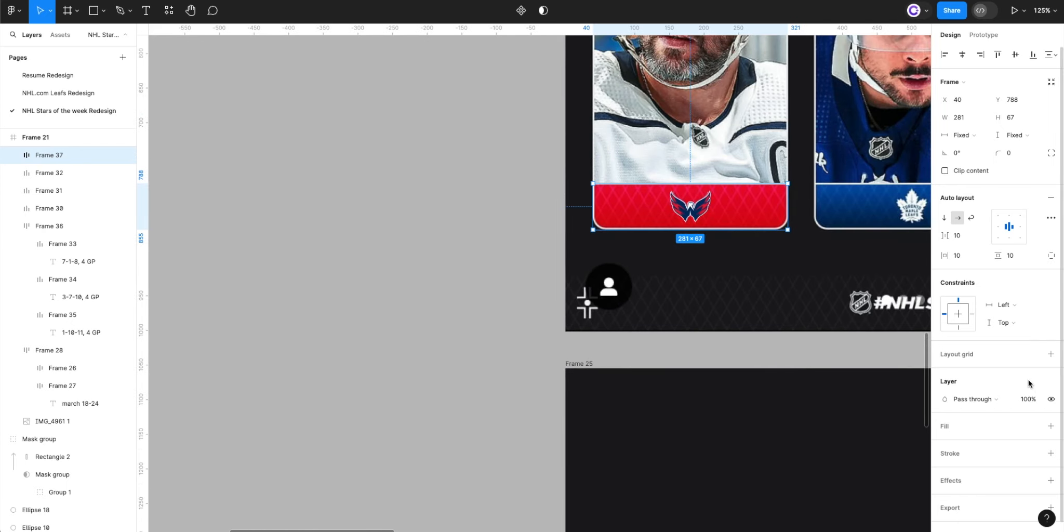
{"action": "left_click", "coordinate": [1049, 426]}
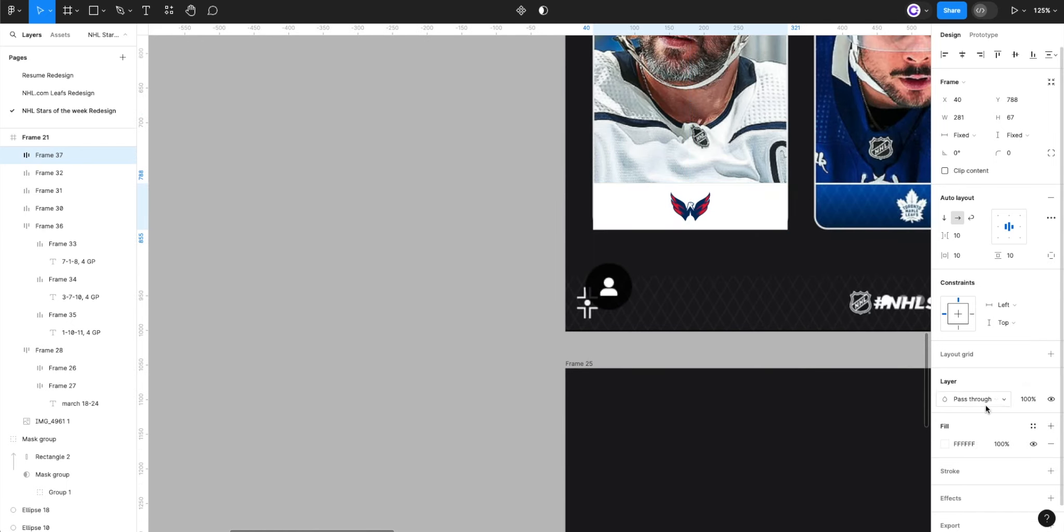
{"action": "left_click_drag", "start_coordinate": [757, 211], "coordinate": [754, 148]}
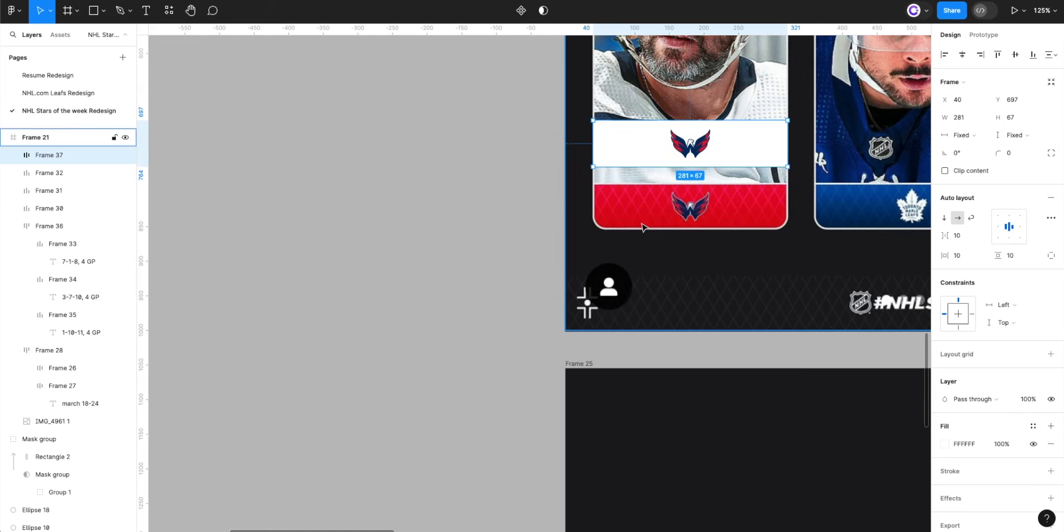
- Change the Capitals logo frame's fill to a linear gradient running vertically from its upper edge to its lower edge
{"action": "scroll", "coordinate": [641, 225], "scroll_direction": "up", "scroll_amount": 4}
{"action": "scroll", "coordinate": [444, 244], "scroll_direction": "down", "scroll_amount": 5}
{"action": "scroll", "coordinate": [402, 204], "scroll_direction": "up", "scroll_amount": 1}
{"action": "scroll", "coordinate": [402, 203], "scroll_direction": "left", "scroll_amount": 1}
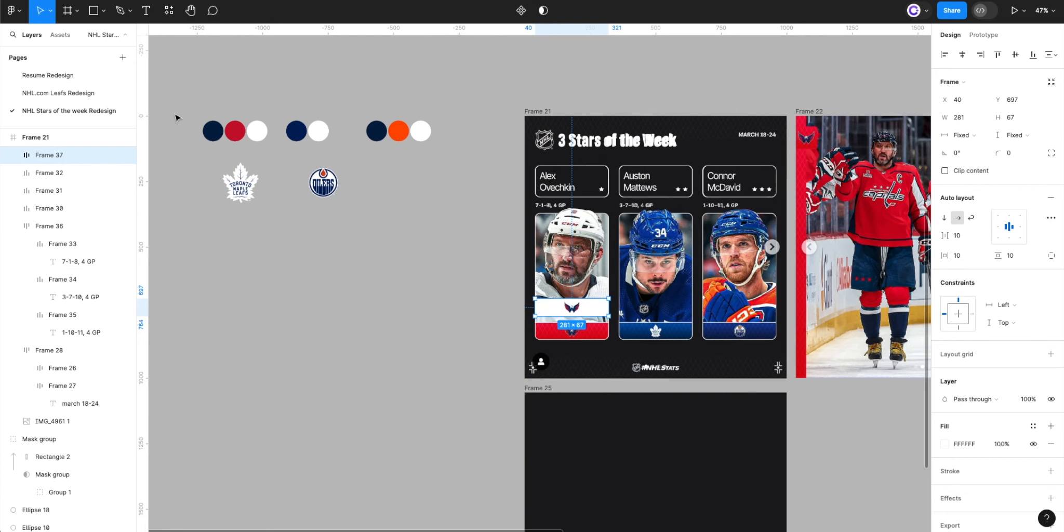
{"action": "scroll", "coordinate": [416, 296], "scroll_direction": "up", "scroll_amount": 1}
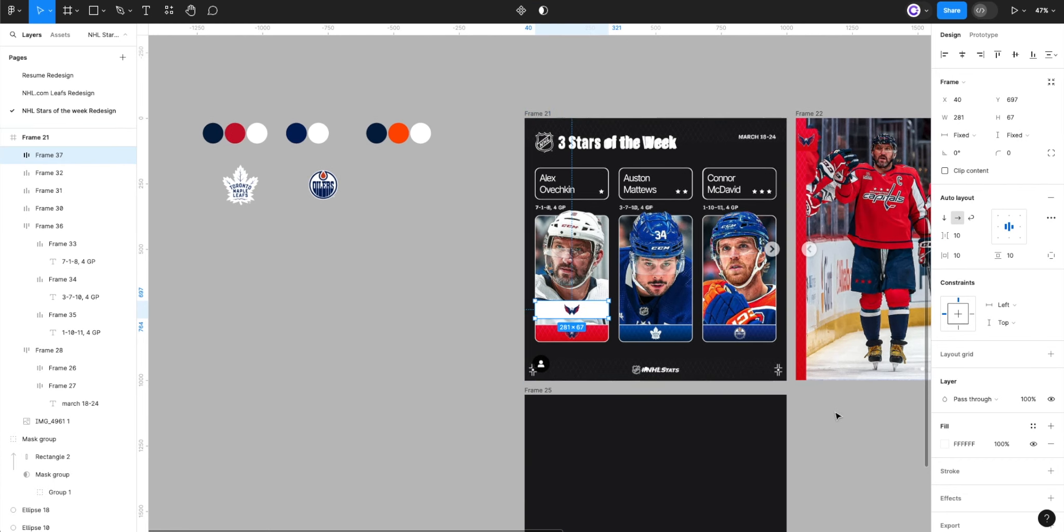
{"action": "left_click", "coordinate": [944, 444]}
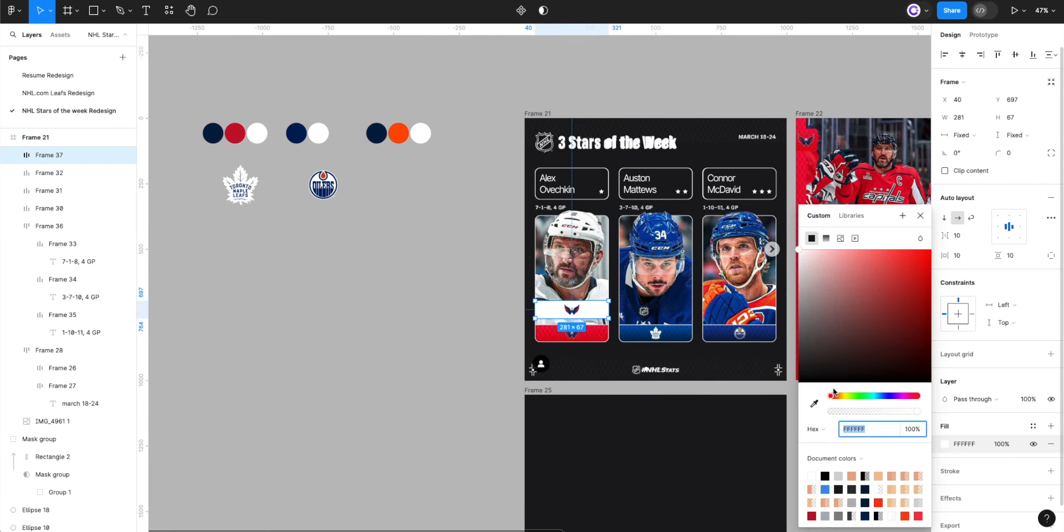
{"action": "left_click", "coordinate": [826, 239]}
{"action": "scroll", "coordinate": [570, 332], "scroll_direction": "up", "scroll_amount": 5}
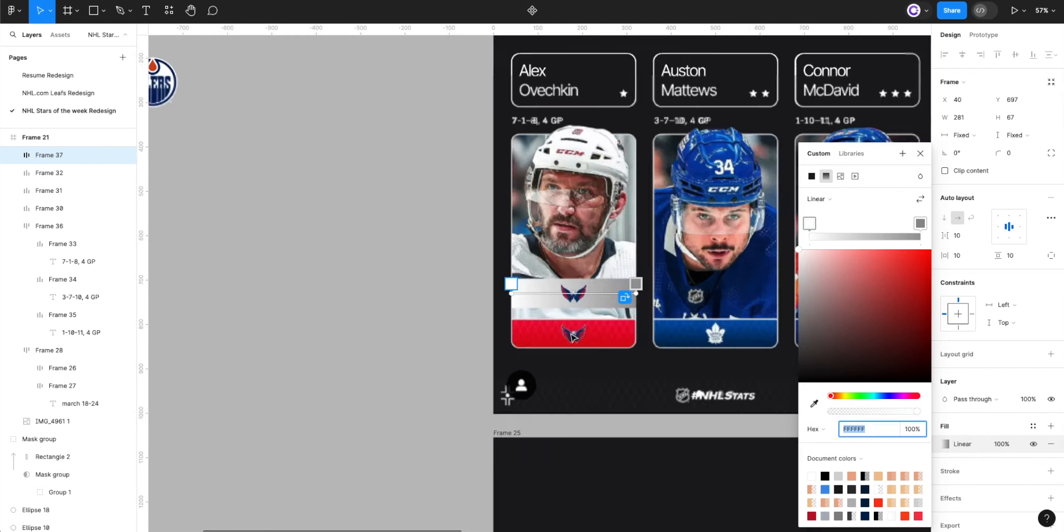
{"action": "mouse_move", "coordinate": [421, 223]}
{"action": "left_mouse_down"}
{"action": "mouse_move", "coordinate": [594, 185]}
{"action": "mouse_move", "coordinate": [579, 195]}
{"action": "left_mouse_up"}
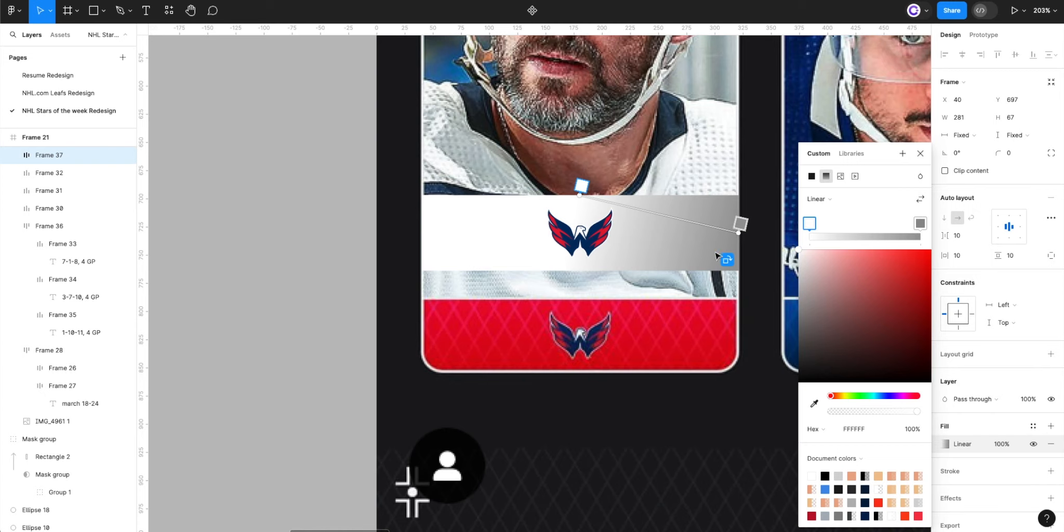
{"action": "left_click_drag", "start_coordinate": [735, 231], "coordinate": [579, 270]}
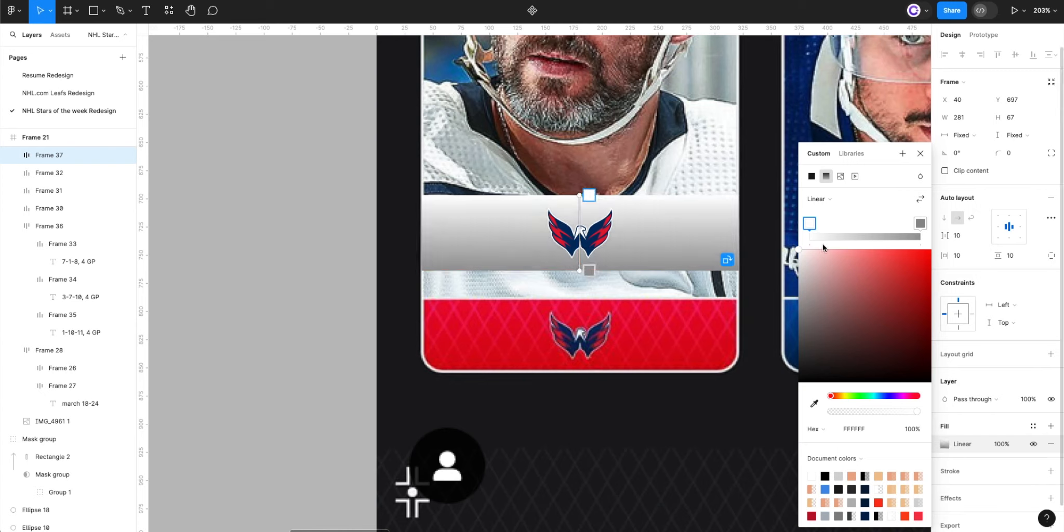
- Sample the reference's red band for the Capitals frame's gradient, using E8062D for the upper stop and D60B1F for the lower
{"action": "key", "text": "i"}
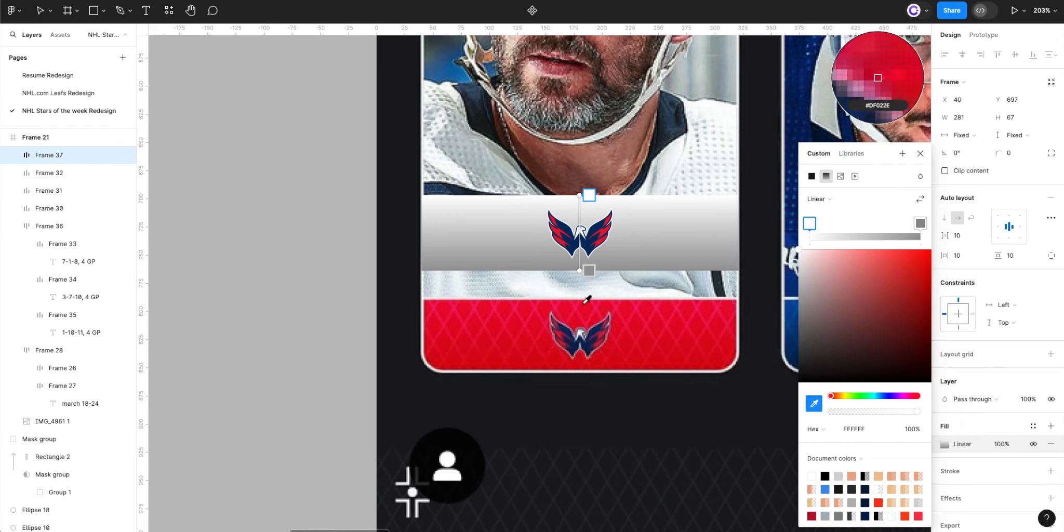
{"action": "left_click", "coordinate": [585, 307]}
{"action": "left_click", "coordinate": [588, 271]}
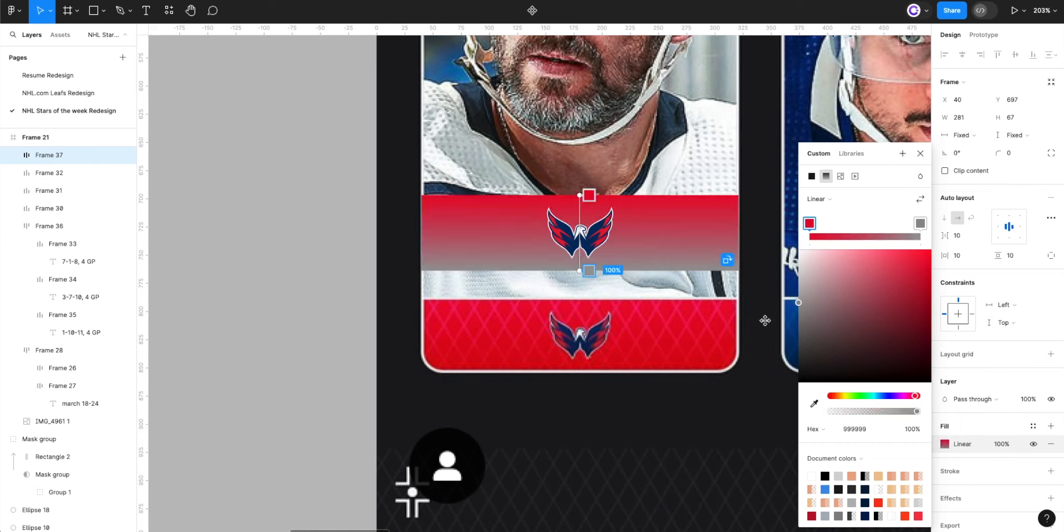
{"action": "left_click", "coordinate": [814, 403]}
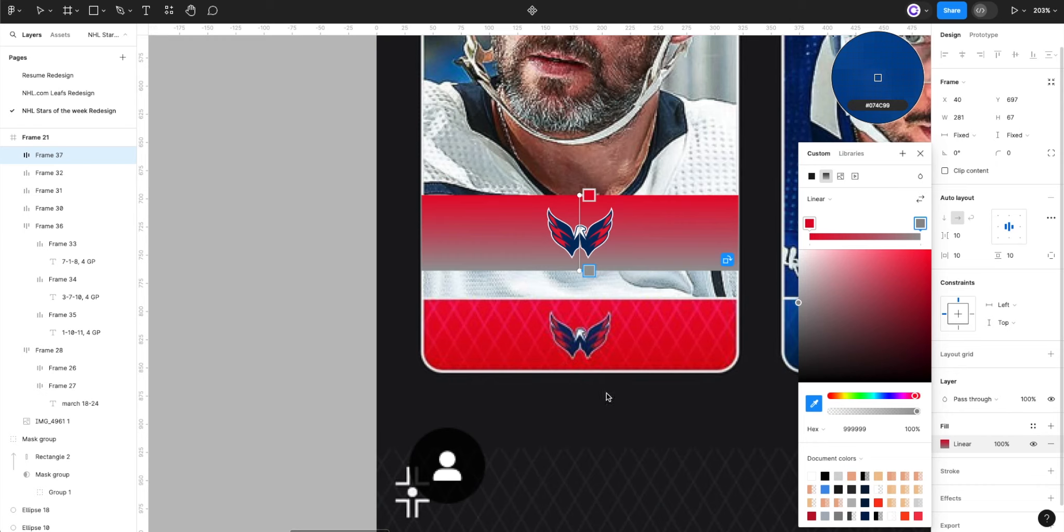
{"action": "left_click", "coordinate": [606, 364]}
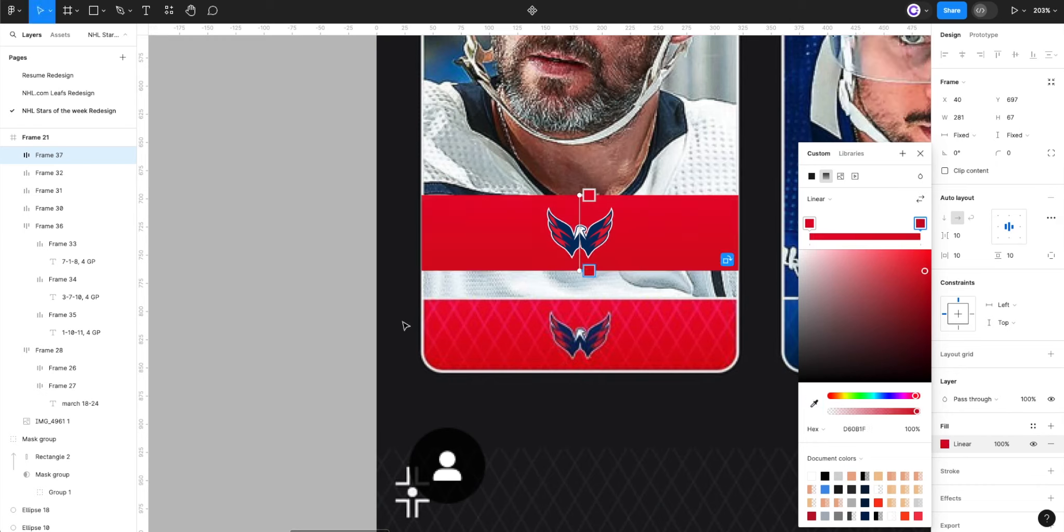
{"action": "left_click", "coordinate": [810, 223]}
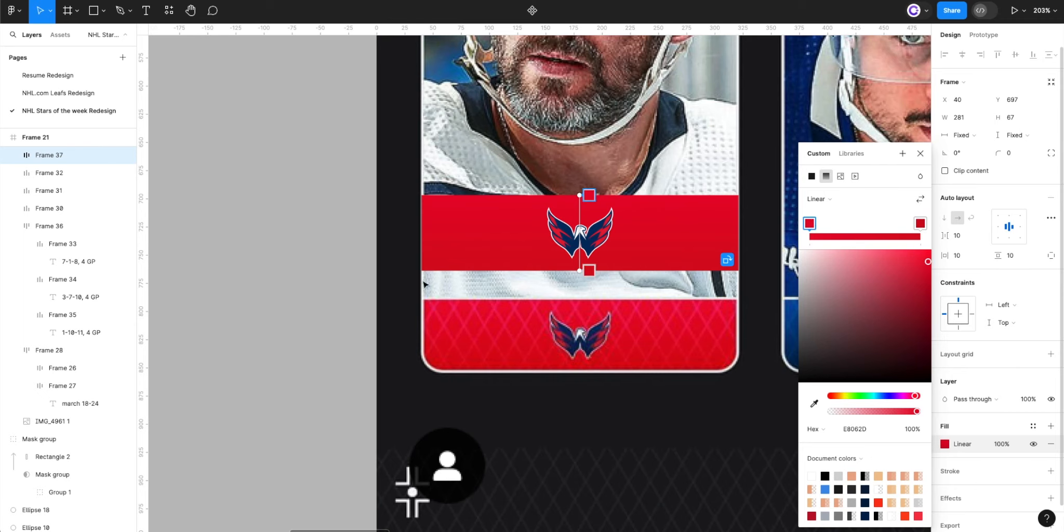
{"action": "left_click", "coordinate": [329, 244]}
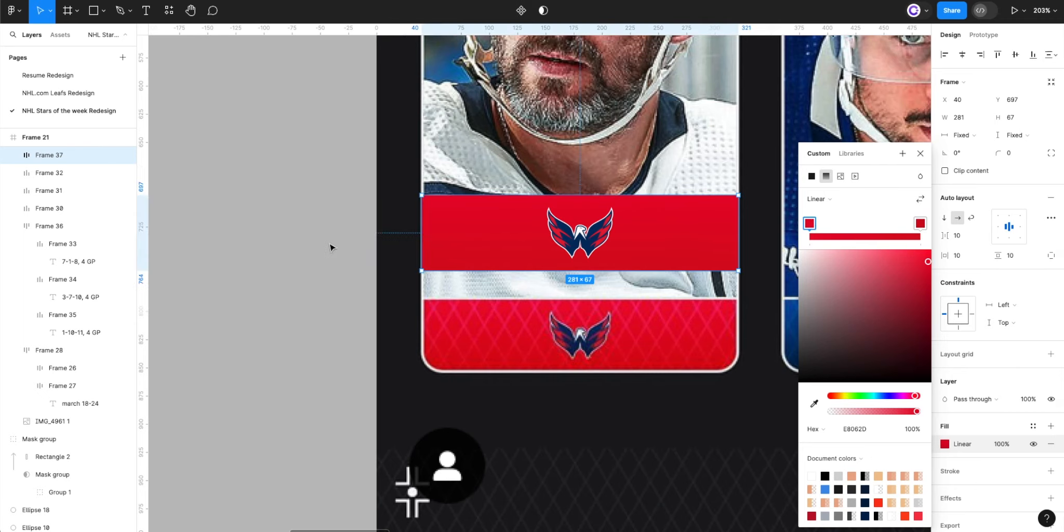
{"action": "left_click", "coordinate": [330, 248]}
- Duplicate the white mesh pattern mask group onto the empty canvas beside Frame 21, below the Oilers logo
{"action": "scroll", "coordinate": [330, 247], "scroll_direction": "down", "scroll_amount": 5}
{"action": "scroll", "coordinate": [312, 253], "scroll_direction": "up", "scroll_amount": 5}
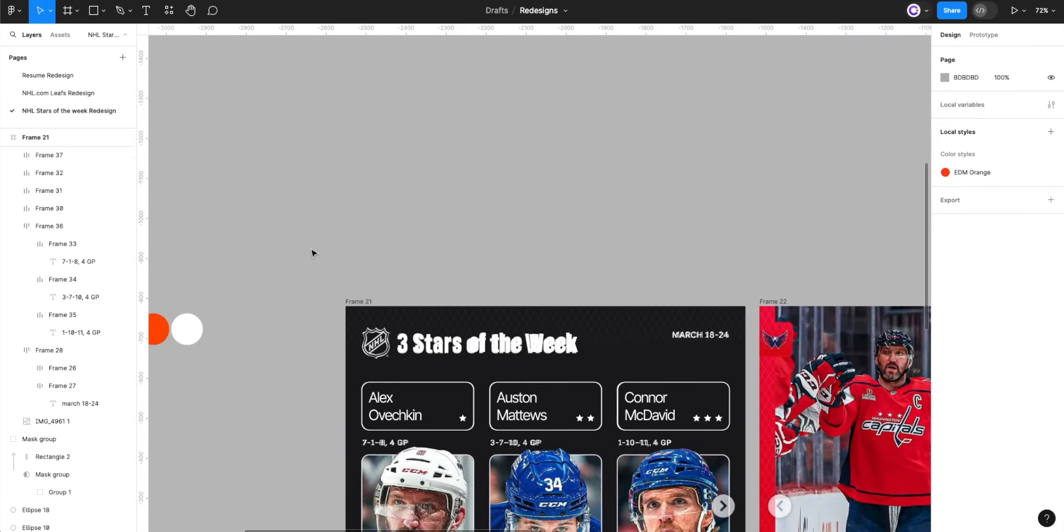
{"action": "scroll", "coordinate": [312, 253], "scroll_direction": "down", "scroll_amount": 6}
{"action": "left_click_drag", "start_coordinate": [607, 205], "coordinate": [261, 425], "text": "alt"}
{"action": "scroll", "coordinate": [259, 425], "scroll_direction": "up", "scroll_amount": 6}
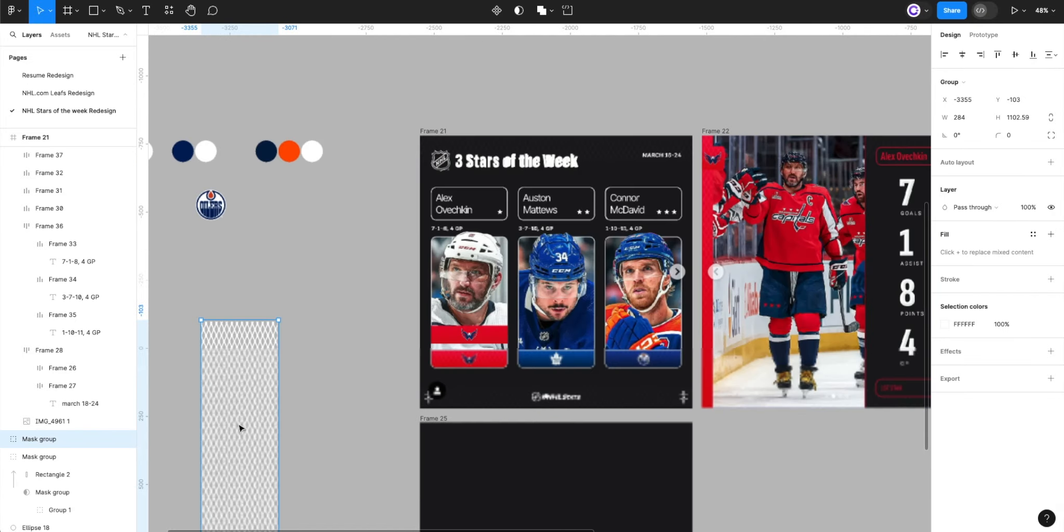
- Rotate the copied mesh group to -90° and place it across the lower part of the Ovechkin card in Frame 21
{"action": "scroll", "coordinate": [434, 309], "scroll_direction": "down", "scroll_amount": 2}
{"action": "scroll", "coordinate": [434, 310], "scroll_direction": "left", "scroll_amount": 2}
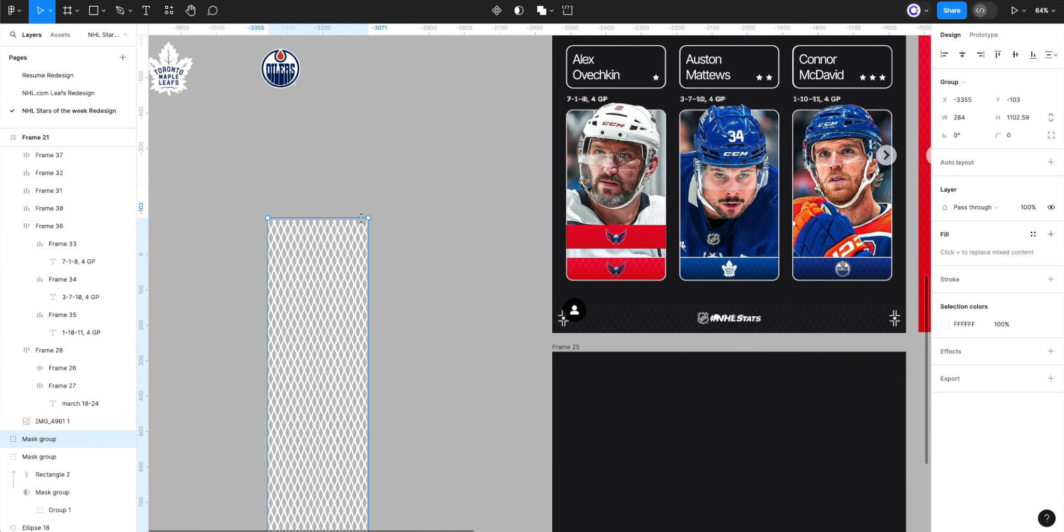
{"action": "left_click_drag", "start_coordinate": [496, 413], "coordinate": [491, 452]}
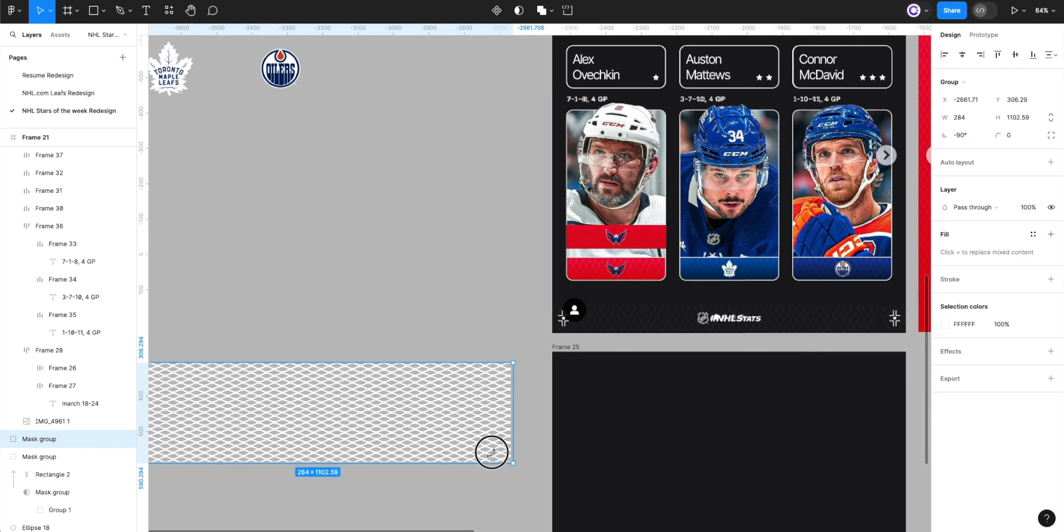
{"action": "left_click_drag", "start_coordinate": [338, 392], "coordinate": [632, 238]}
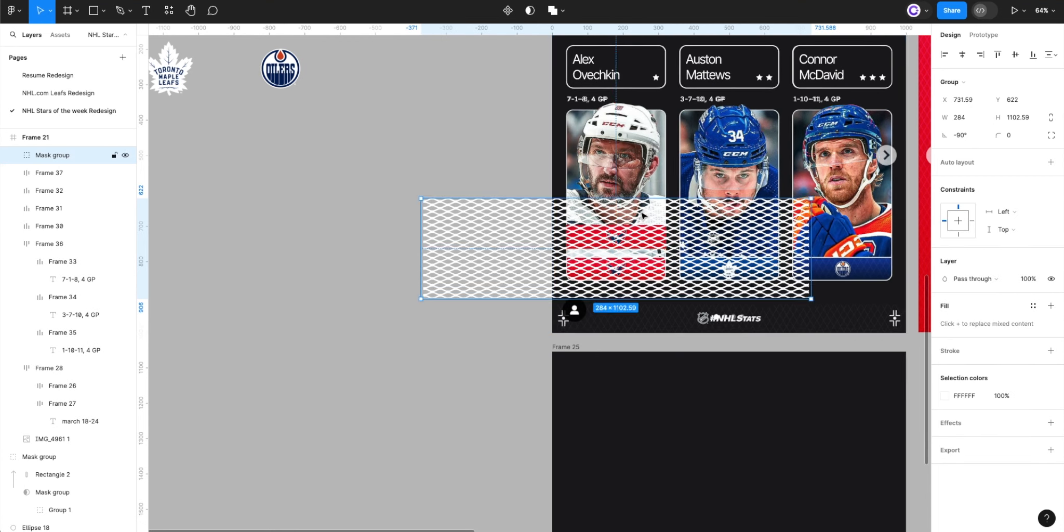
- Scale the mesh group down proportionally to 308 × 79.33 and position it over the new red Capitals band
{"action": "key", "text": "k"}
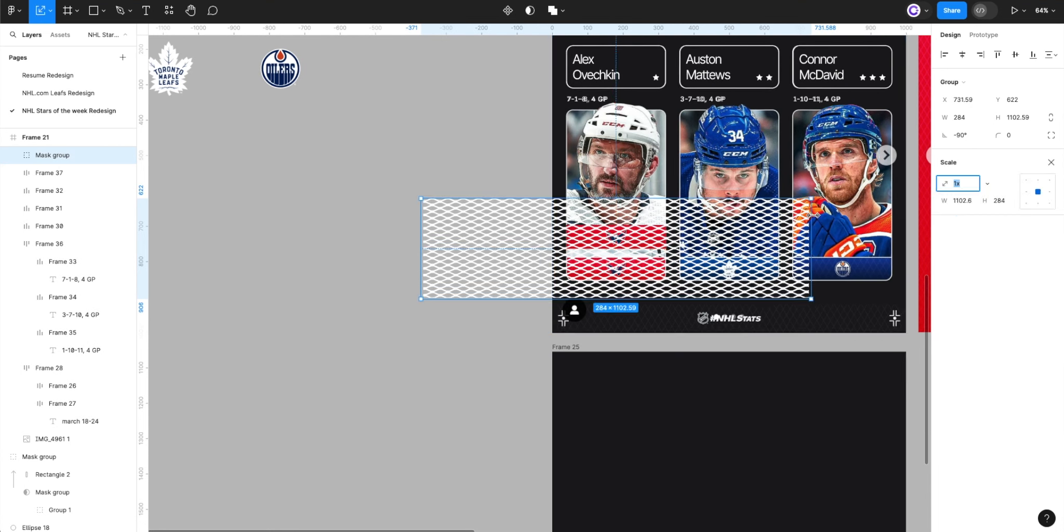
{"action": "left_click_drag", "start_coordinate": [811, 229], "coordinate": [697, 229]}
{"action": "scroll", "coordinate": [589, 247], "scroll_direction": "up", "scroll_amount": 5}
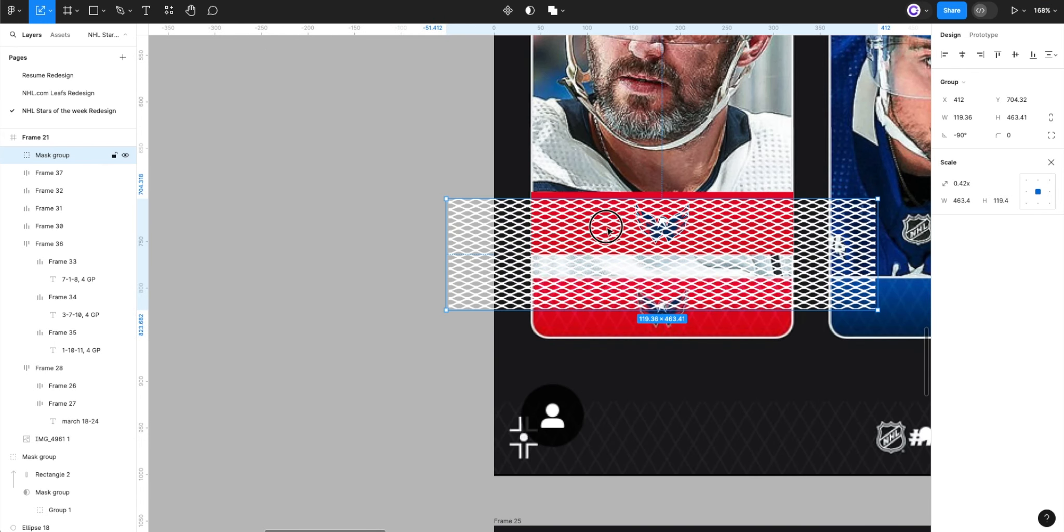
{"action": "left_click_drag", "start_coordinate": [591, 250], "coordinate": [633, 225]}
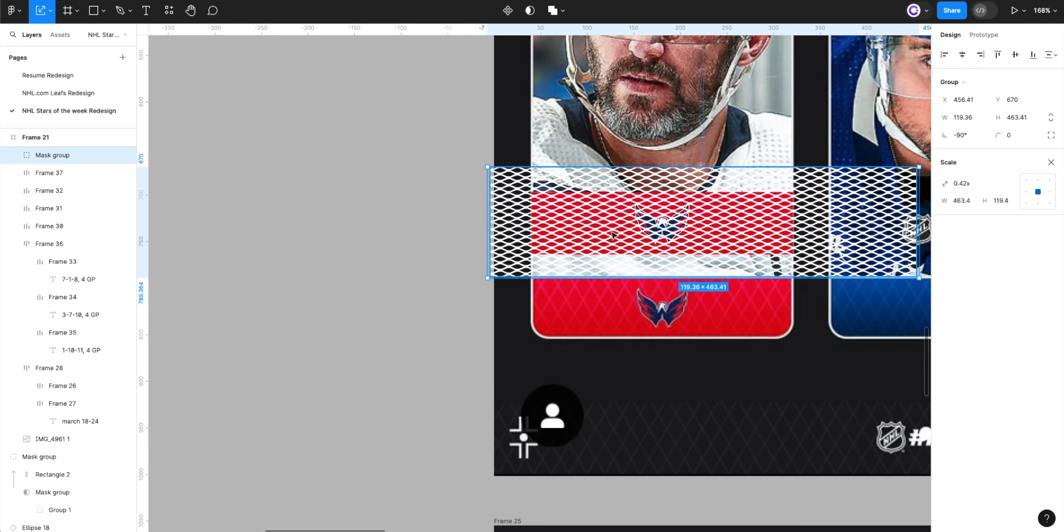
{"action": "scroll", "coordinate": [633, 226], "scroll_direction": "right", "scroll_amount": 5}
{"action": "left_click_drag", "start_coordinate": [719, 223], "coordinate": [687, 229]}
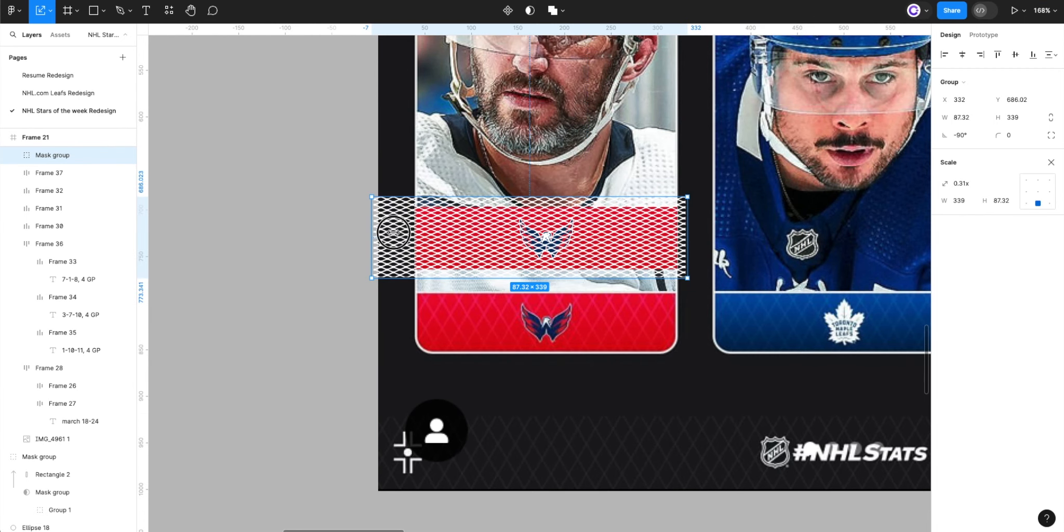
{"action": "left_click_drag", "start_coordinate": [395, 232], "coordinate": [434, 253]}
{"action": "scroll", "coordinate": [468, 264], "scroll_direction": "up", "scroll_amount": 5}
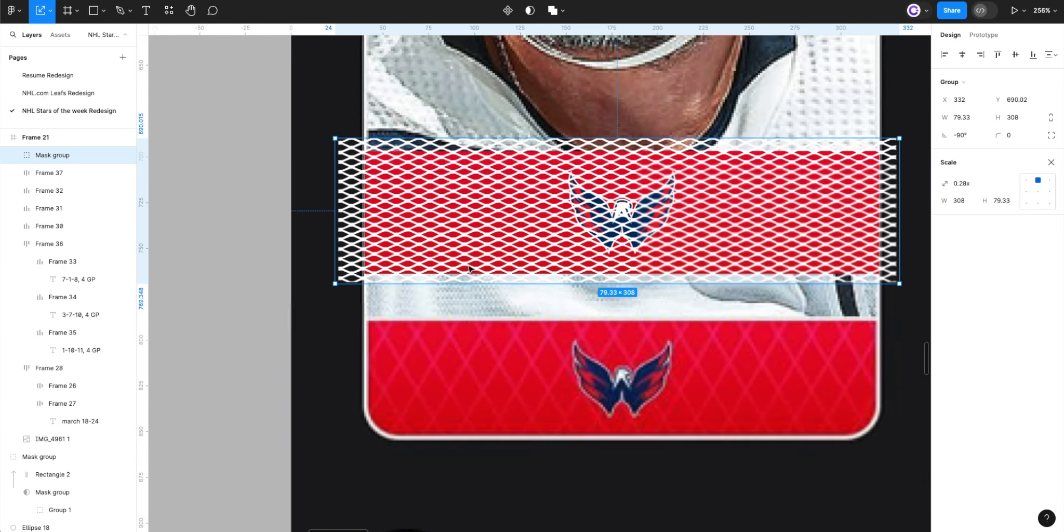
{"action": "double_click", "coordinate": [629, 248]}
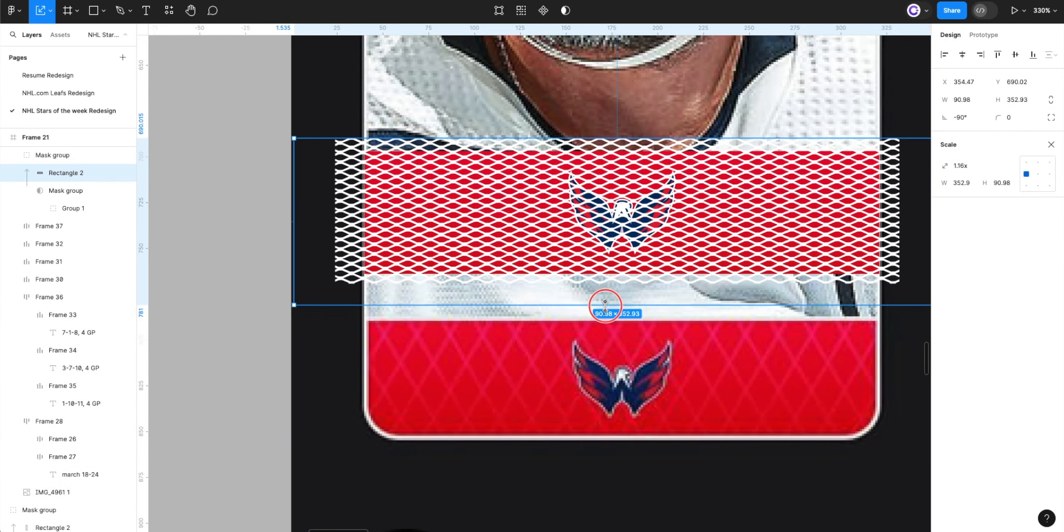
{"action": "double_click", "coordinate": [625, 246]}
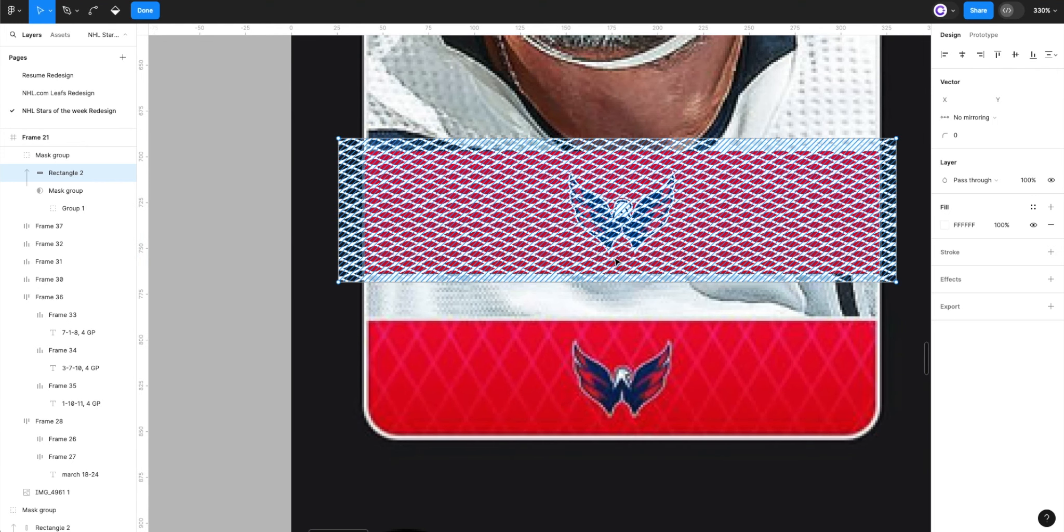
{"action": "key", "text": "Escape"}
- Enlarge Group 1 inside the mesh mask group to 197.98 × 768.65 so the diamonds are coarser
{"action": "left_click", "coordinate": [71, 208]}
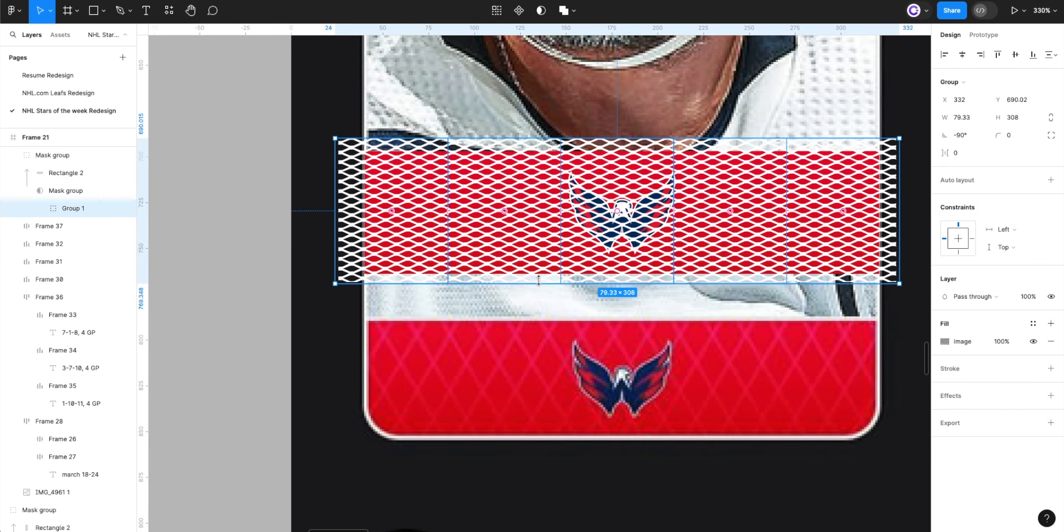
{"action": "left_click_drag", "start_coordinate": [535, 300], "coordinate": [491, 448]}
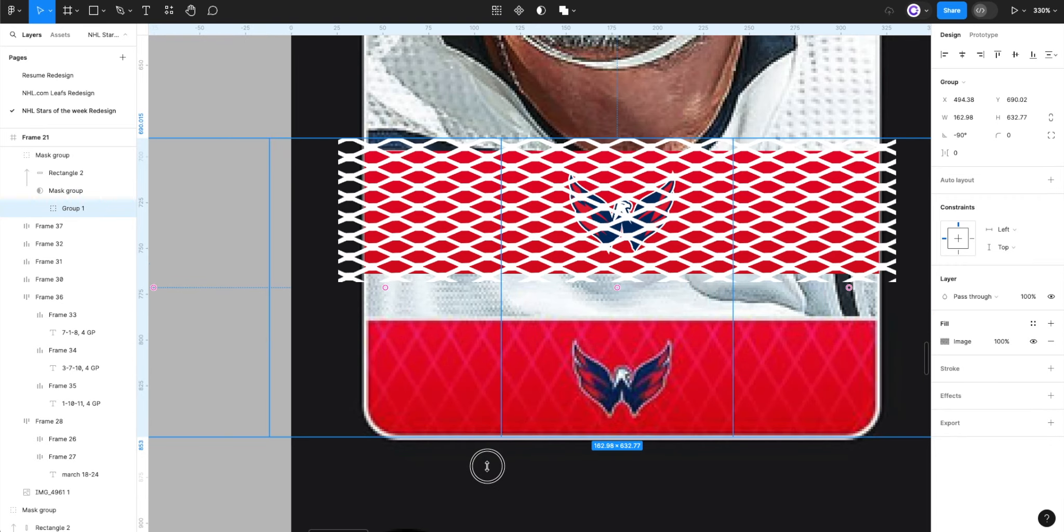
{"action": "left_click_drag", "start_coordinate": [478, 481], "coordinate": [471, 500]}
{"action": "left_click", "coordinate": [218, 80]}
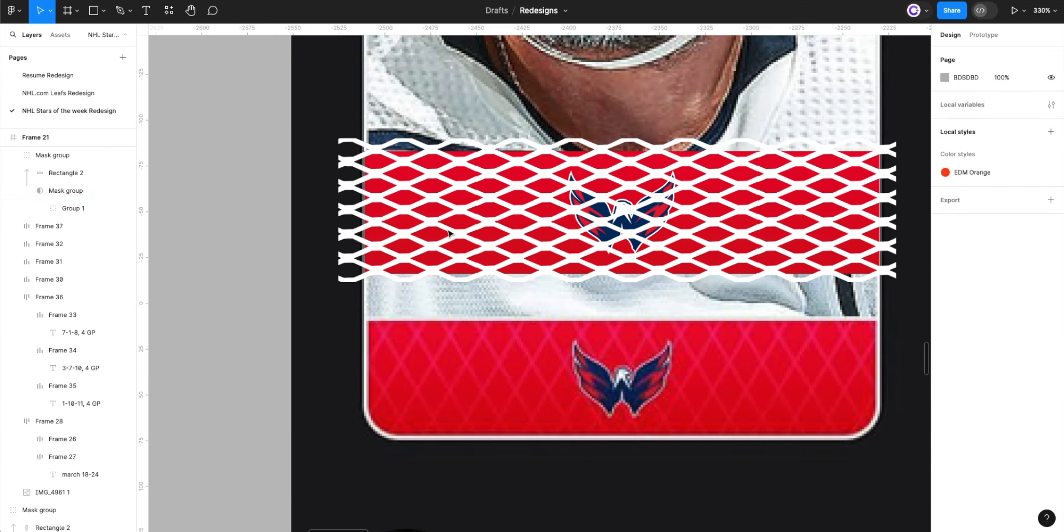
{"action": "scroll", "coordinate": [479, 255], "scroll_direction": "down", "scroll_amount": 5}
{"action": "scroll", "coordinate": [586, 233], "scroll_direction": "up", "scroll_amount": 3}
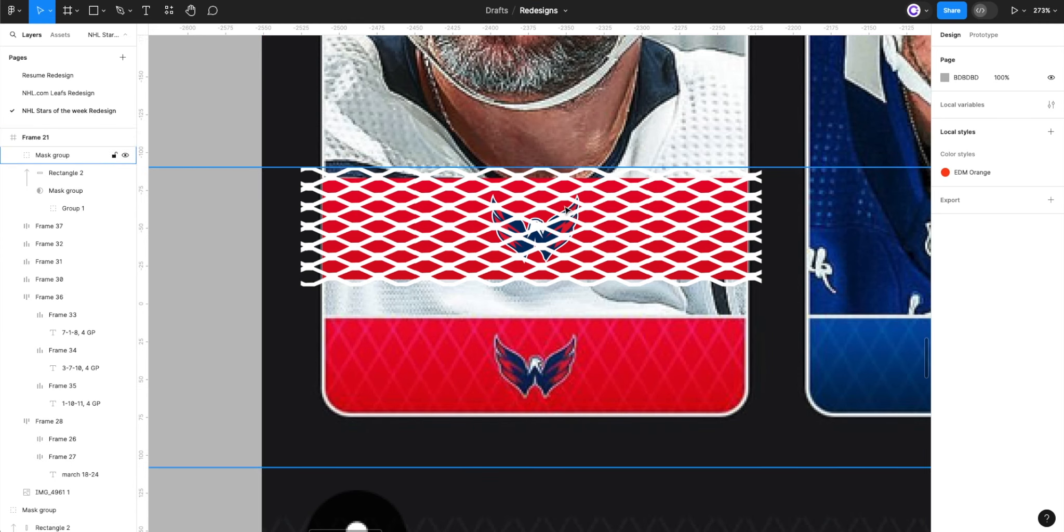
- Inspect the bounds of the mesh mask group, its Rectangle 2 and its nested mask group
{"action": "left_click", "coordinate": [405, 232]}
{"action": "scroll", "coordinate": [407, 231], "scroll_direction": "down", "scroll_amount": 5}
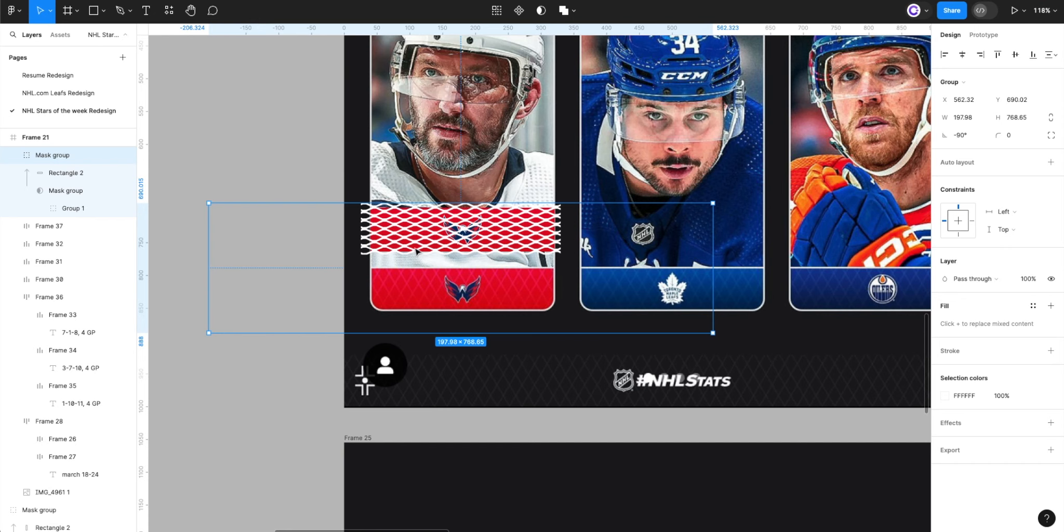
{"action": "double_click", "coordinate": [415, 251]}
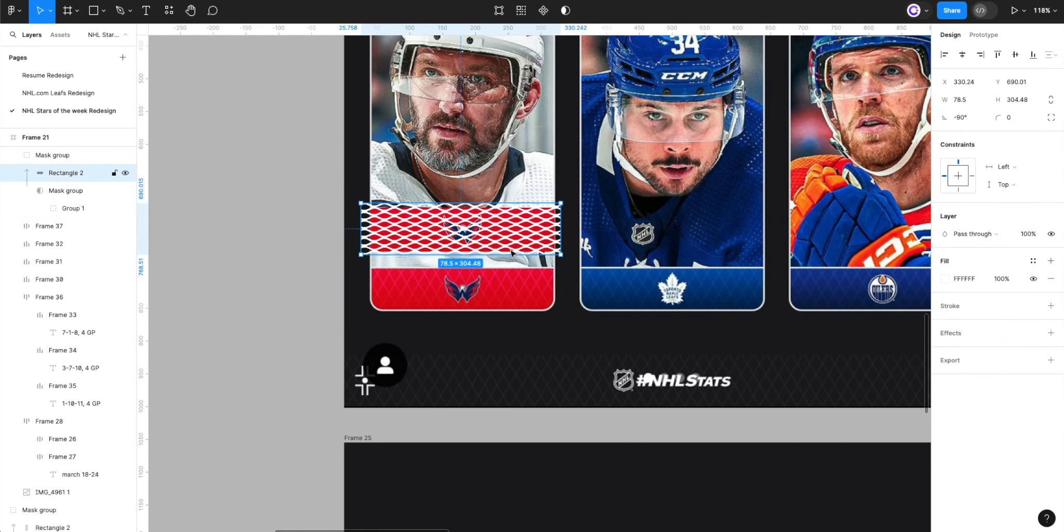
{"action": "left_click", "coordinate": [560, 285]}
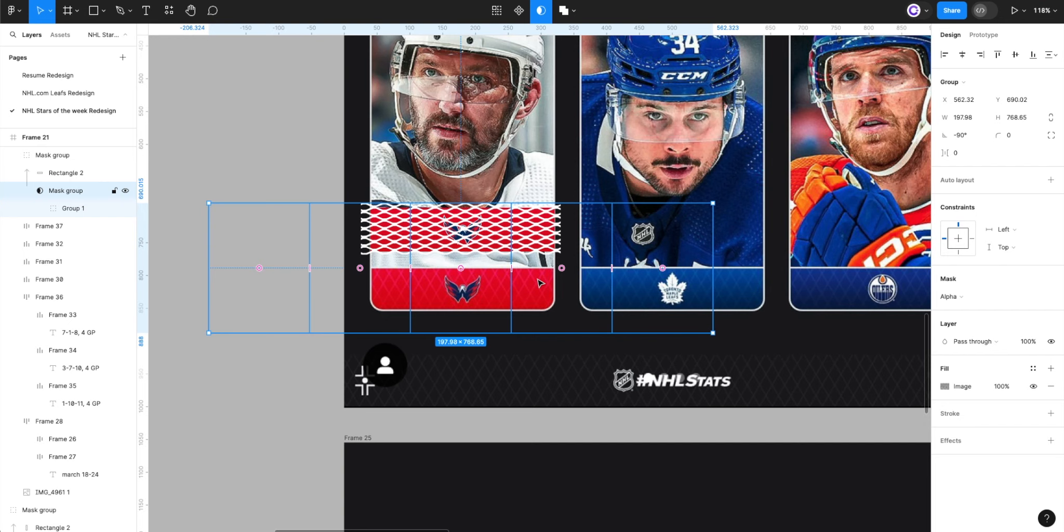
{"action": "left_click", "coordinate": [48, 174]}
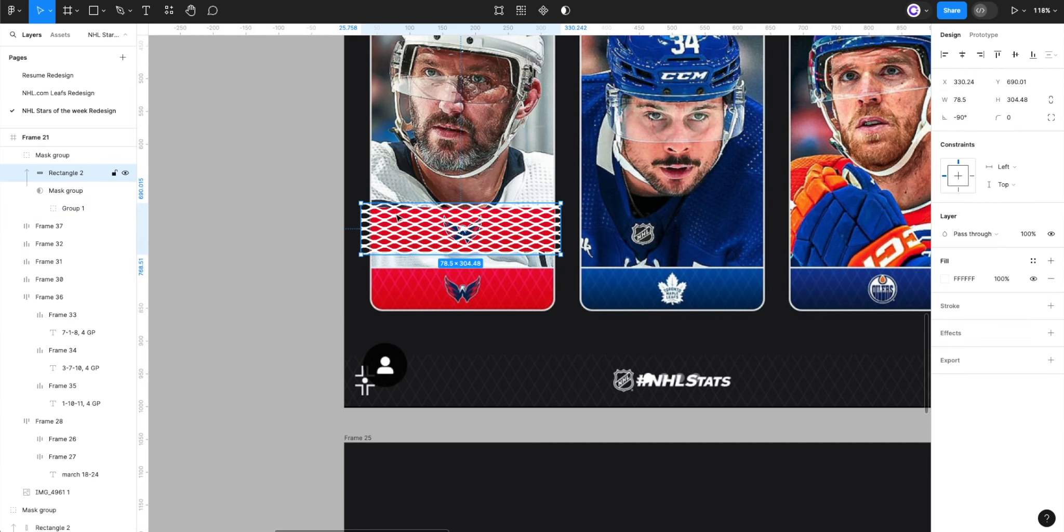
{"action": "left_click", "coordinate": [100, 157]}
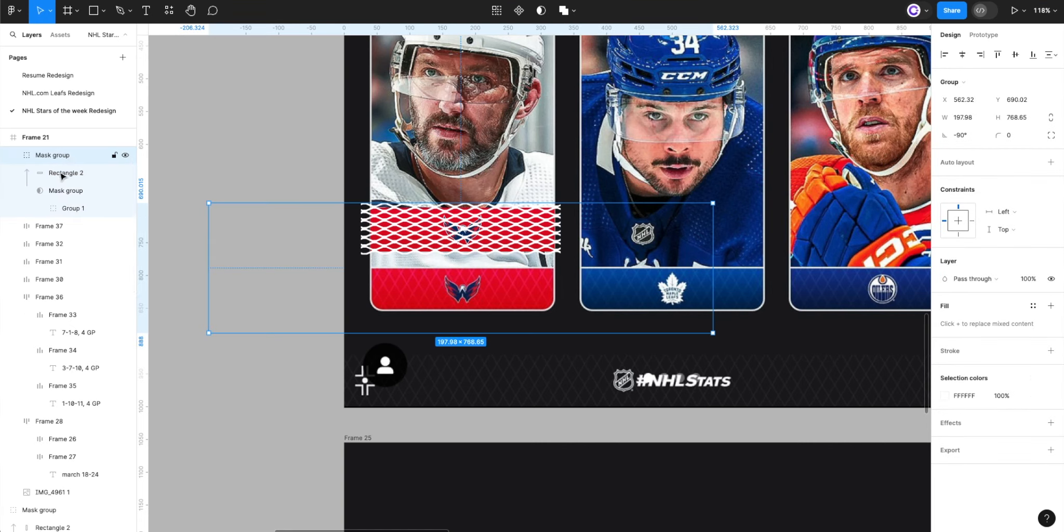
{"action": "left_click", "coordinate": [54, 172]}
{"action": "scroll", "coordinate": [55, 162], "scroll_direction": "up", "scroll_amount": 3}
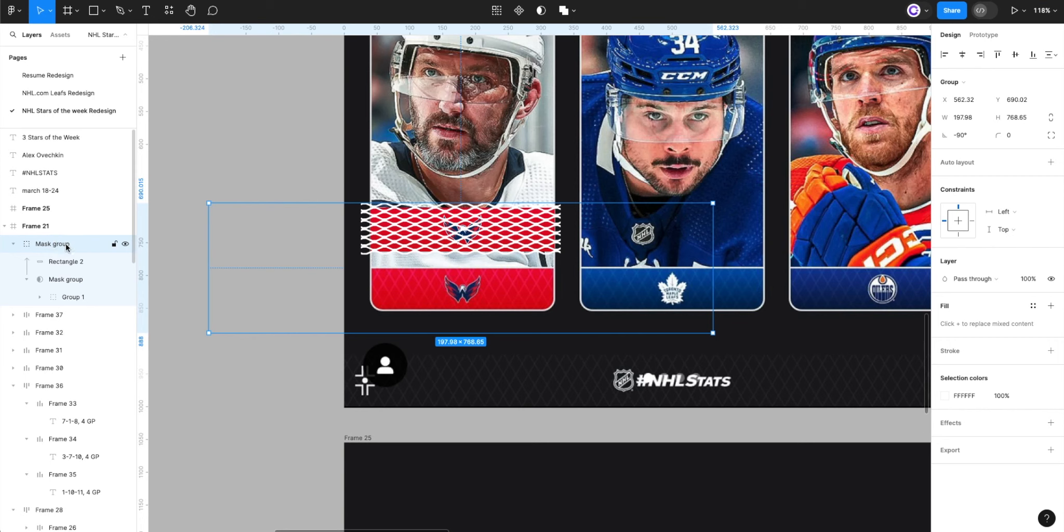
- Wrap the mesh mask group in a frame, crop it to 304 × 79 around the visible mesh and clip its content
{"action": "right_click", "coordinate": [46, 244]}
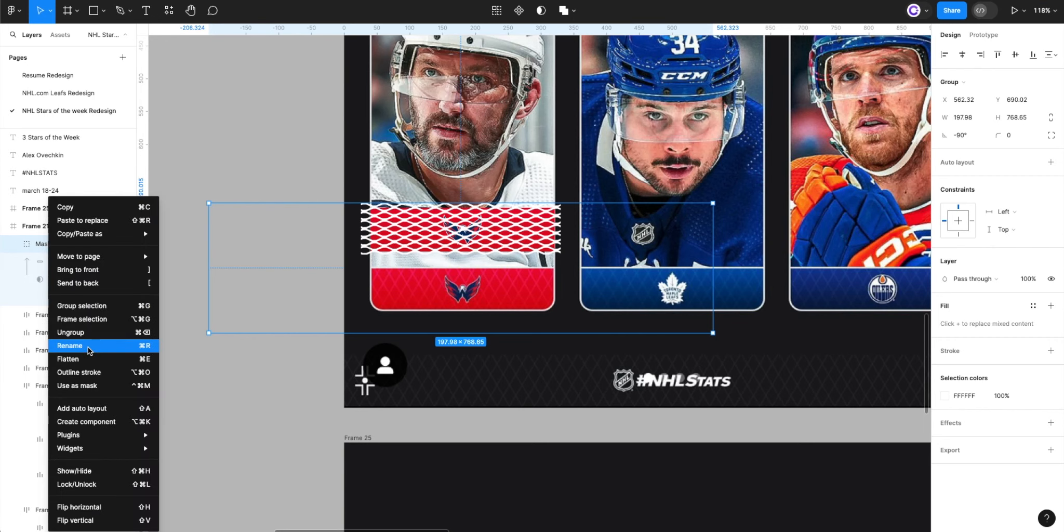
{"action": "left_click", "coordinate": [91, 319]}
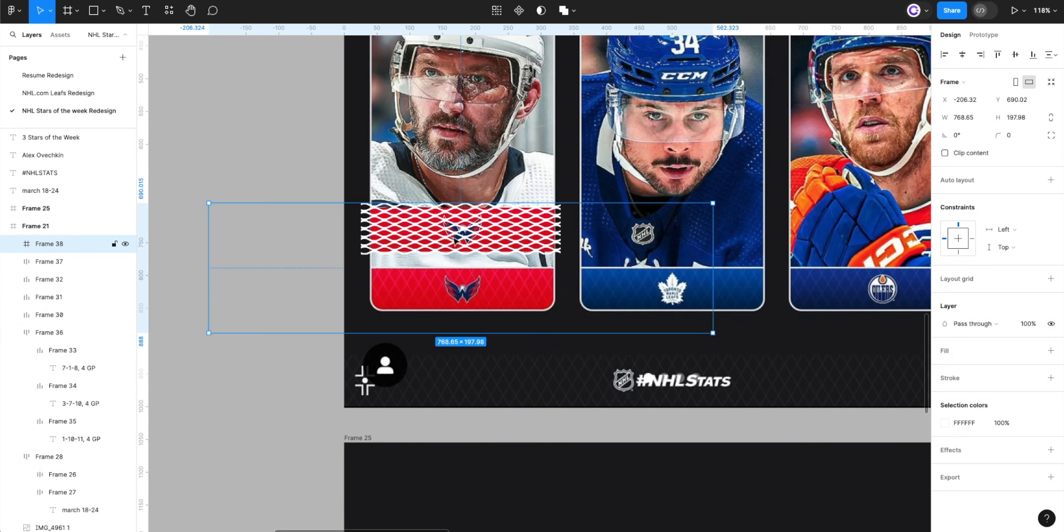
{"action": "left_click_drag", "start_coordinate": [470, 333], "coordinate": [483, 255]}
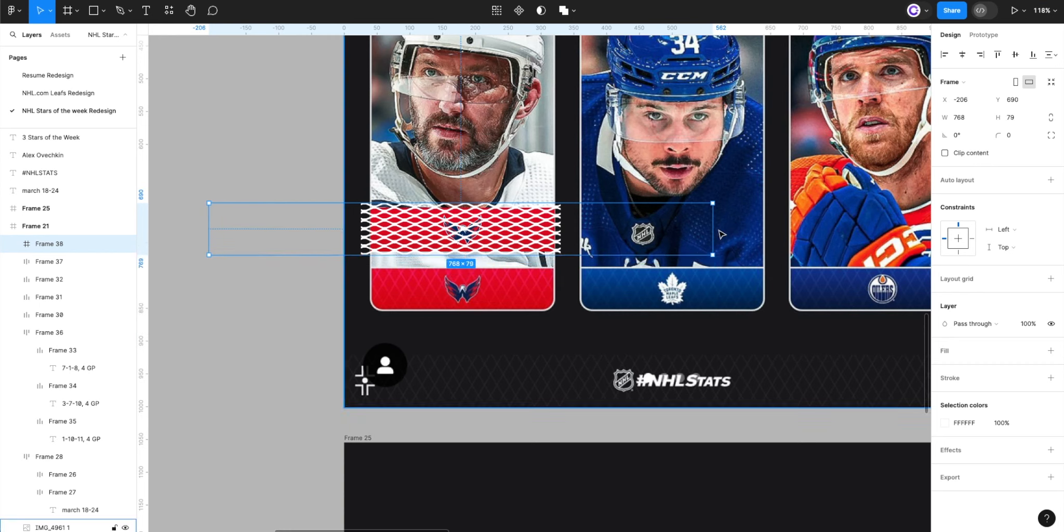
{"action": "left_click_drag", "start_coordinate": [713, 230], "coordinate": [560, 231]}
{"action": "left_click", "coordinate": [944, 153]}
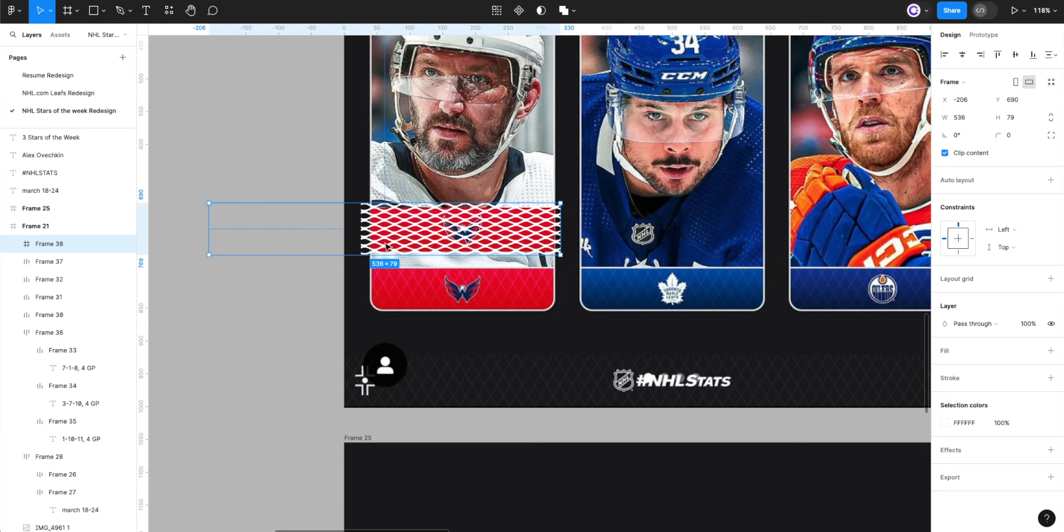
{"action": "left_click_drag", "start_coordinate": [309, 222], "coordinate": [360, 217]}
{"action": "scroll", "coordinate": [398, 236], "scroll_direction": "up", "scroll_amount": 5}
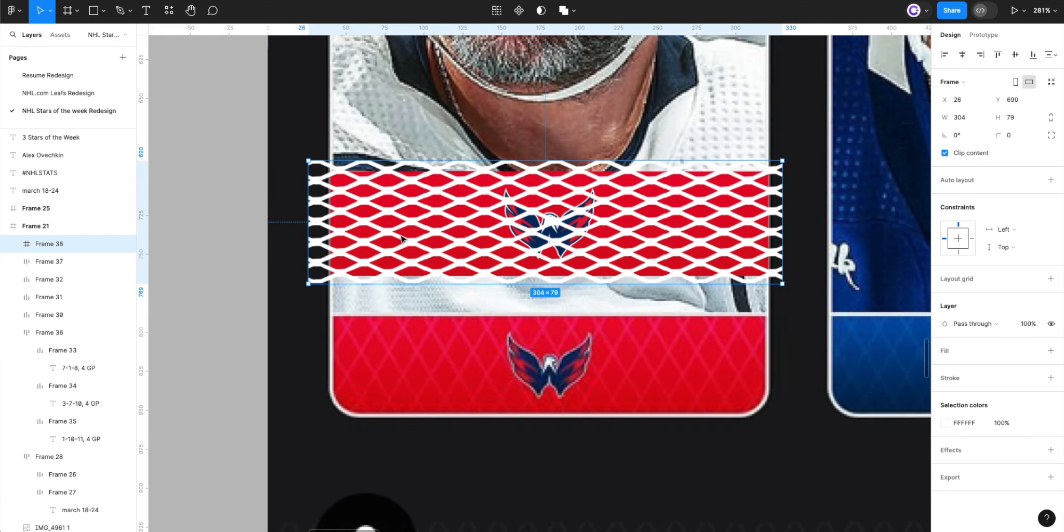
- Rename the new frame around the mesh as "mesh pattern"
{"action": "double_click", "coordinate": [46, 244]}
{"action": "type", "text": "mesh par"}
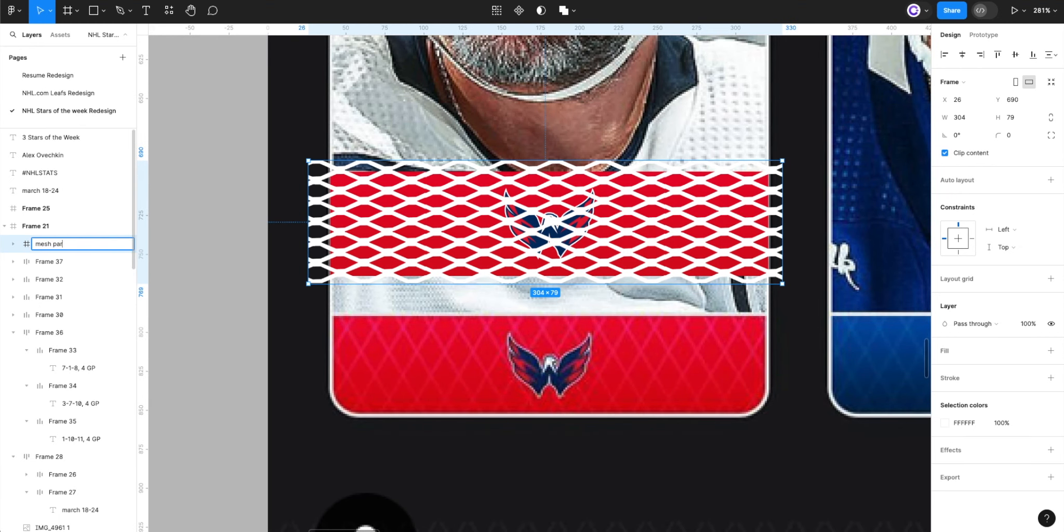
{"action": "key", "text": "Return"}
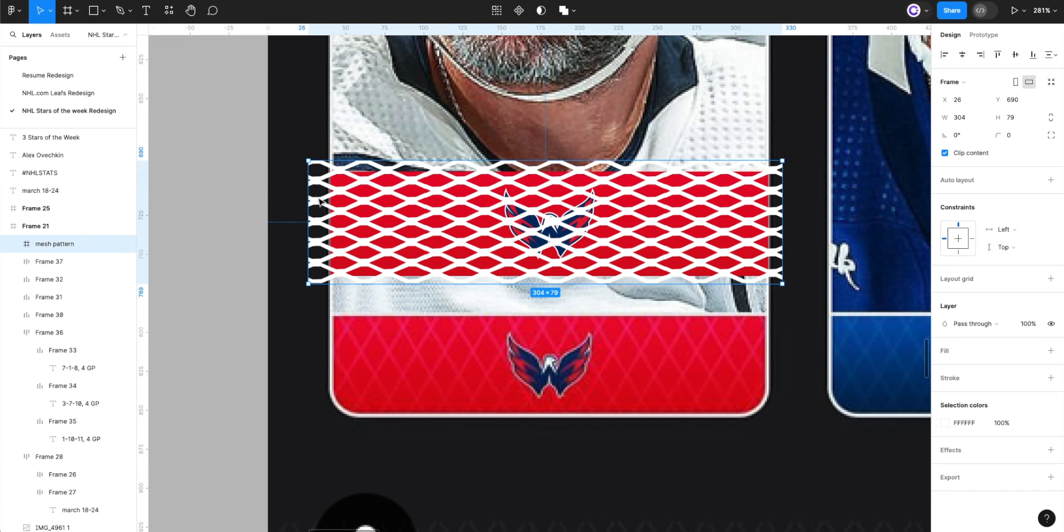
- Move the mesh pattern down off the logo band to Y 777 and rename Frame 37 as "player component bottom logo"
{"action": "key", "text": "Escape"}
{"action": "left_click_drag", "start_coordinate": [430, 210], "coordinate": [408, 339]}
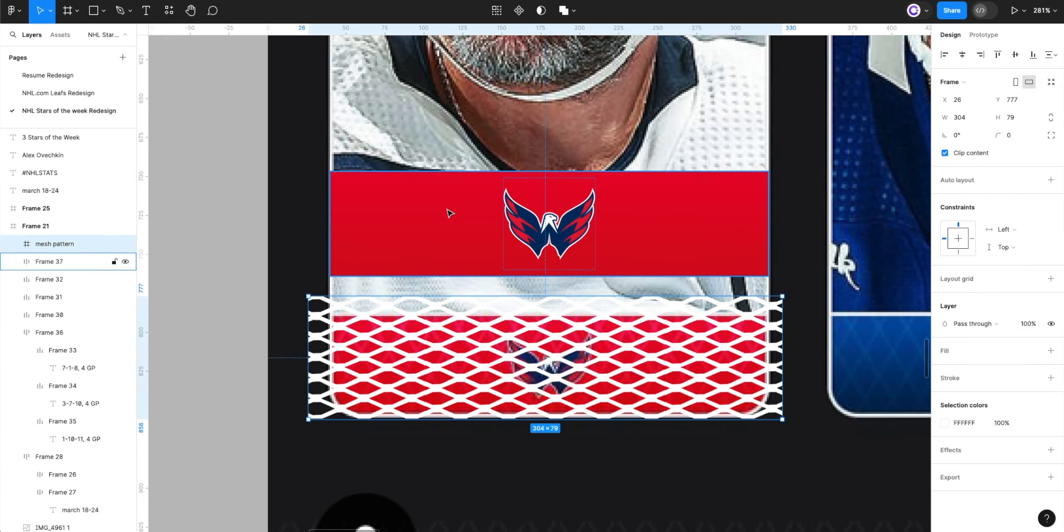
{"action": "left_click", "coordinate": [447, 211]}
{"action": "double_click", "coordinate": [43, 264]}
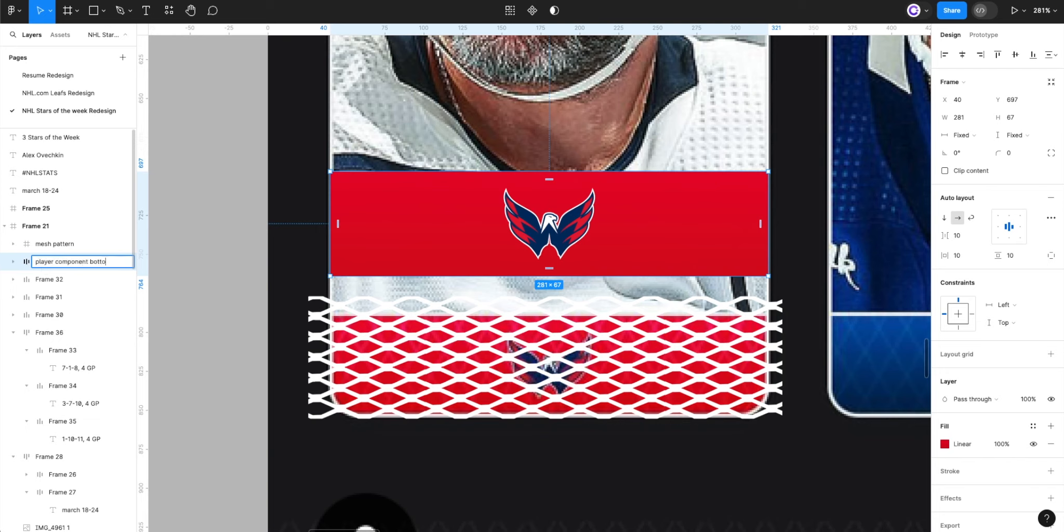
{"action": "key", "text": "Return"}
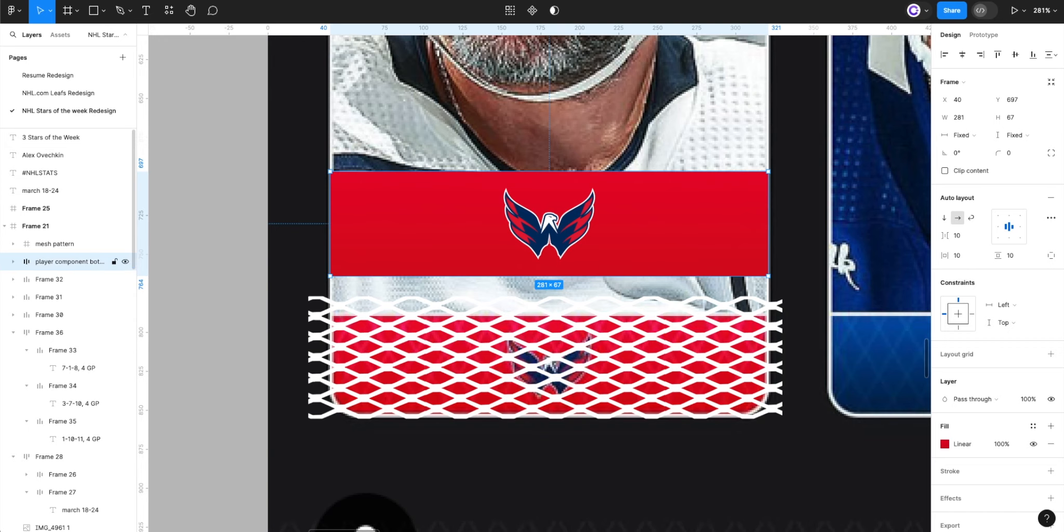
- Nest the mesh pattern inside the player component bottom logo frame and give it absolute position
{"action": "left_click", "coordinate": [375, 334]}
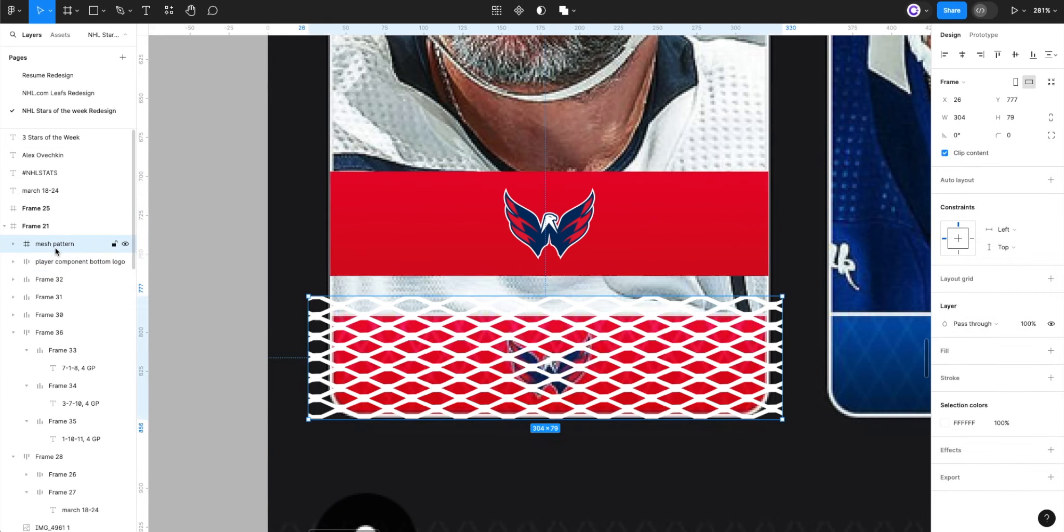
{"action": "left_click_drag", "start_coordinate": [55, 245], "coordinate": [53, 259]}
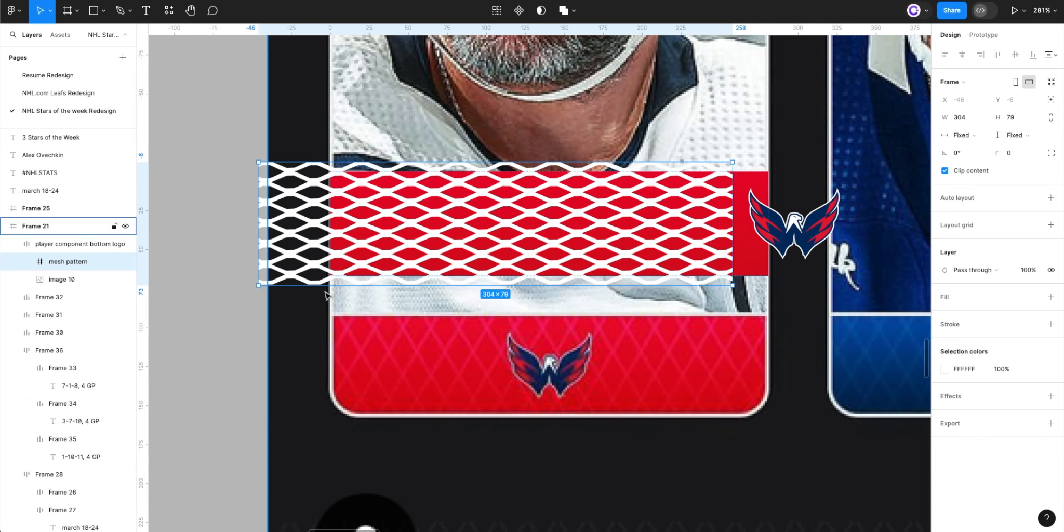
{"action": "left_click", "coordinate": [1051, 101]}
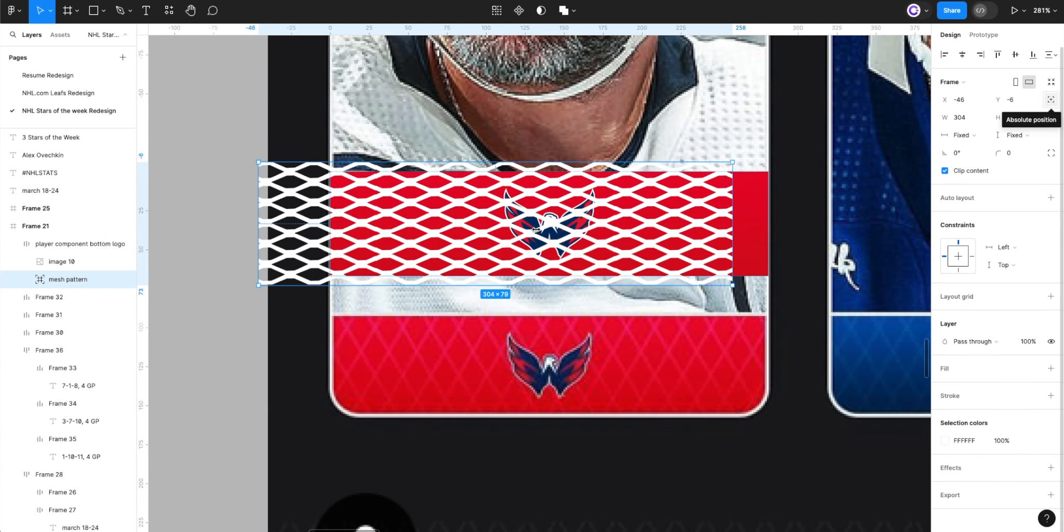
- Place the mesh pattern at X -10, Y -6 behind the Capitals logo and clip the band frame's content
{"action": "left_click_drag", "start_coordinate": [379, 230], "coordinate": [436, 239]}
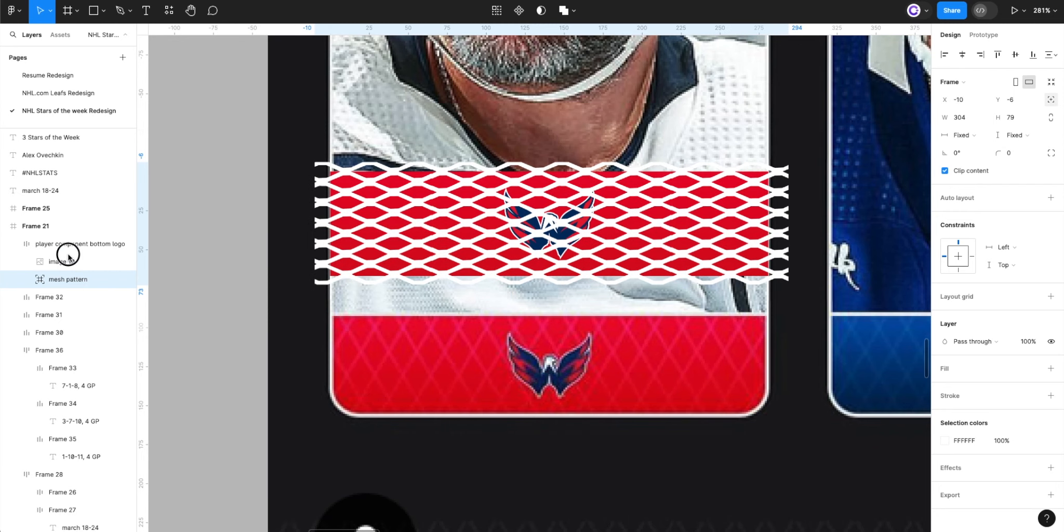
{"action": "left_click_drag", "start_coordinate": [68, 256], "coordinate": [73, 280]}
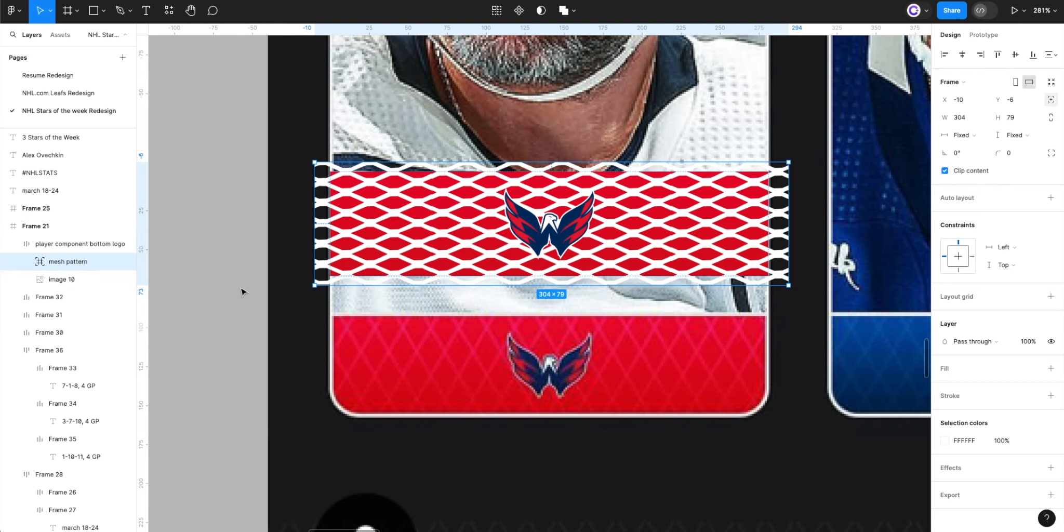
{"action": "left_click", "coordinate": [66, 242]}
{"action": "left_click", "coordinate": [944, 171]}
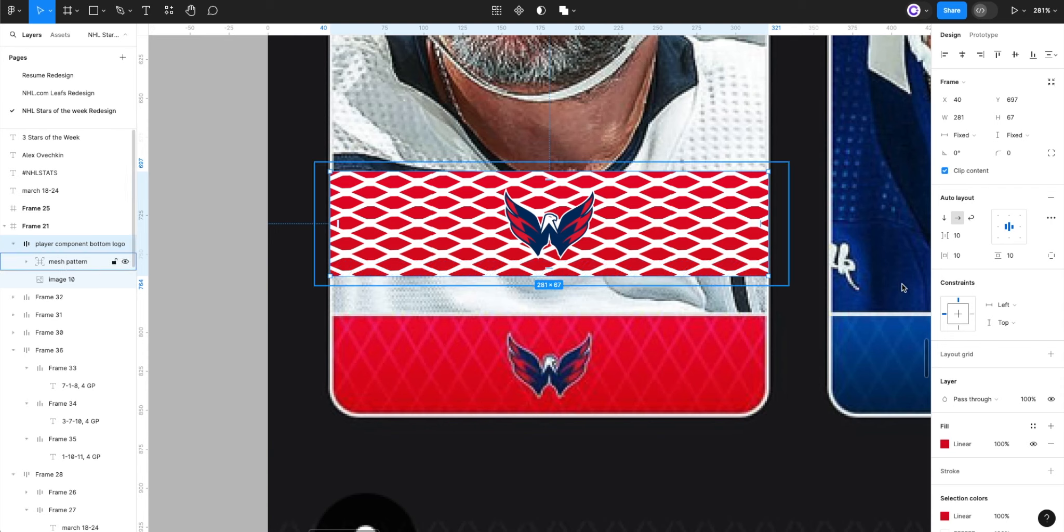
- Lower the mesh pattern's layer opacity to 10%, trying 40%, 30% and 20% on the way
{"action": "left_click", "coordinate": [1029, 341]}
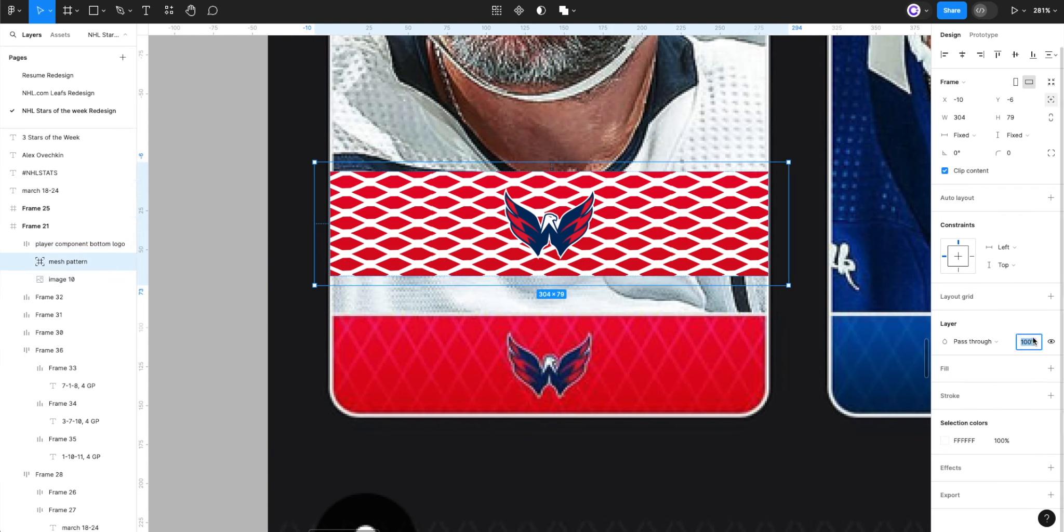
{"action": "type", "text": "40"}
{"action": "key", "text": "Return"}
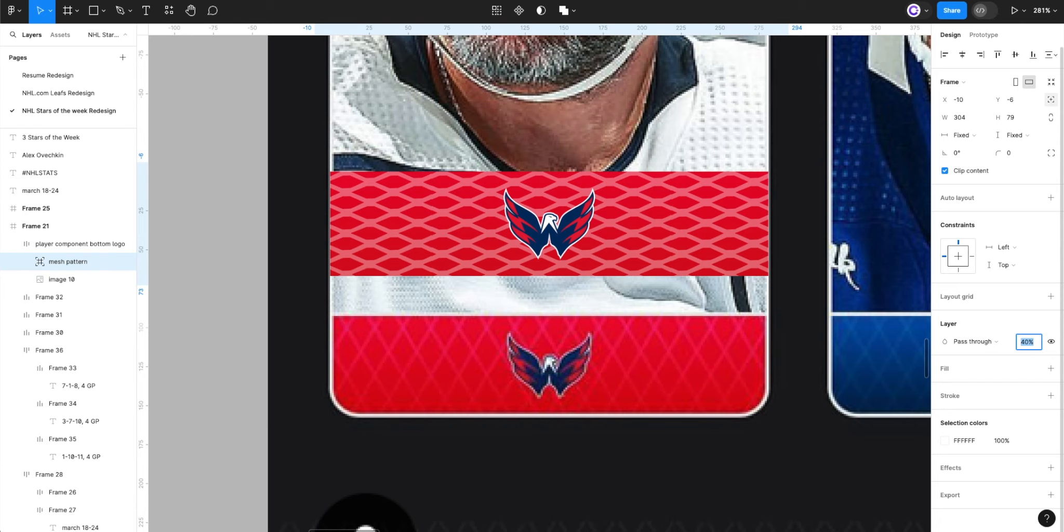
{"action": "type", "text": "30"}
{"action": "key", "text": "Return"}
{"action": "type", "text": "20"}
{"action": "key", "text": "Return"}
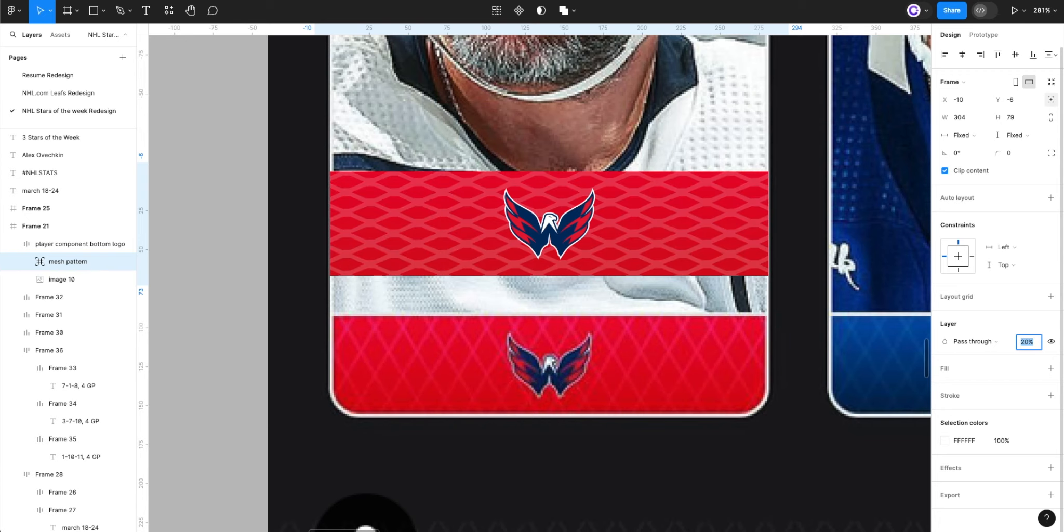
{"action": "key", "text": "shift+Down"}
{"action": "key", "text": "shift+Up"}
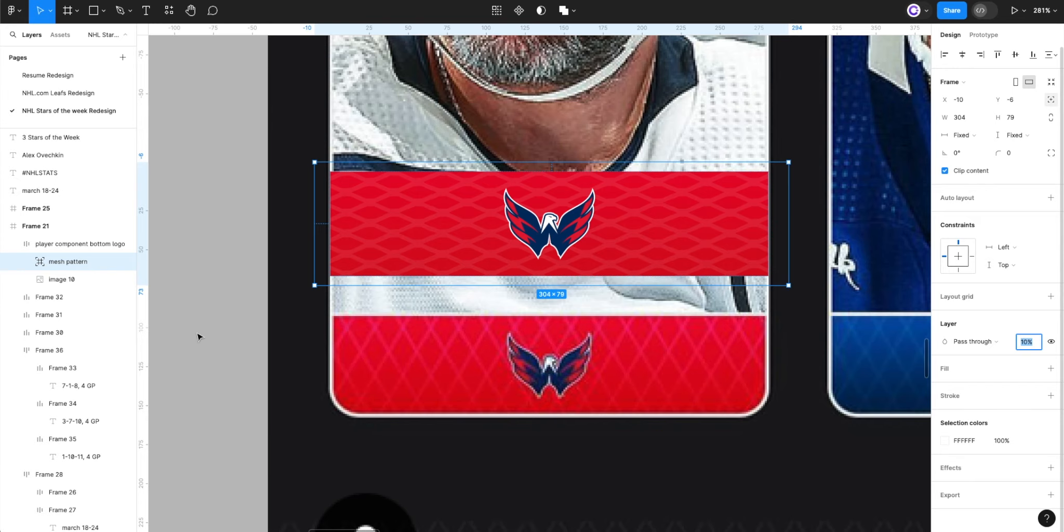
{"action": "left_click", "coordinate": [214, 328]}
{"action": "scroll", "coordinate": [214, 330], "scroll_direction": "down", "scroll_amount": 5}
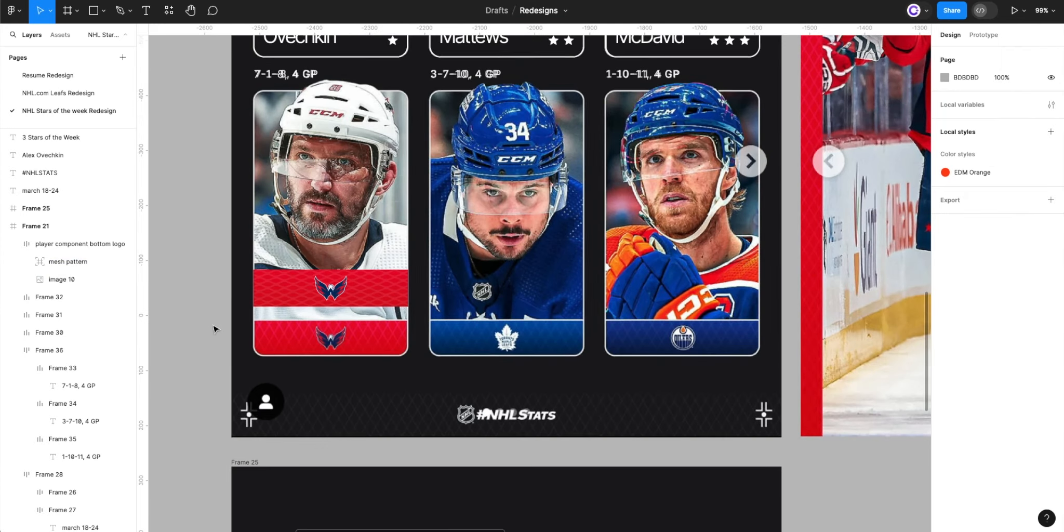
{"action": "scroll", "coordinate": [214, 327], "scroll_direction": "up", "scroll_amount": 5}
- Select image 1 through image 5 in Group 1, nested in the mesh pattern's mask groups
{"action": "left_click", "coordinate": [451, 255]}
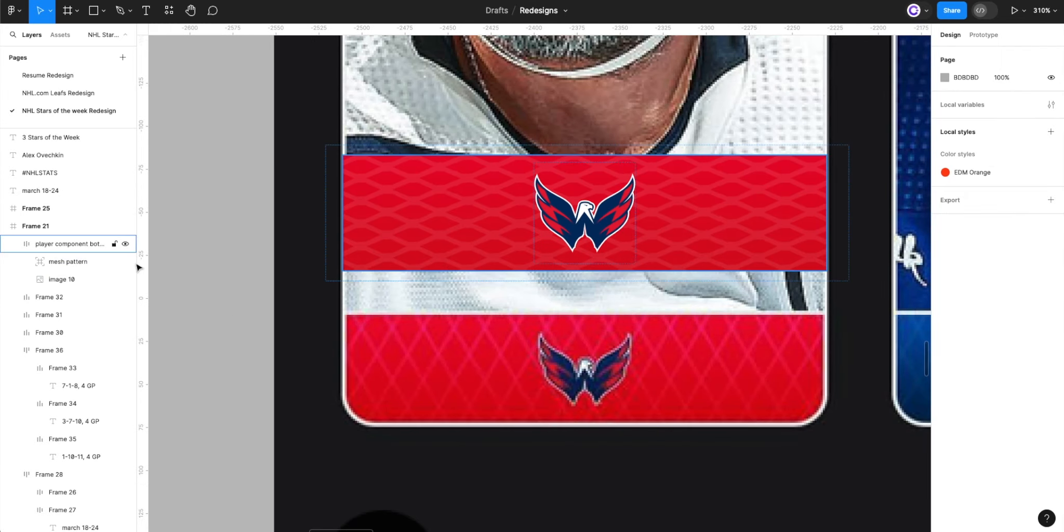
{"action": "left_click", "coordinate": [70, 263]}
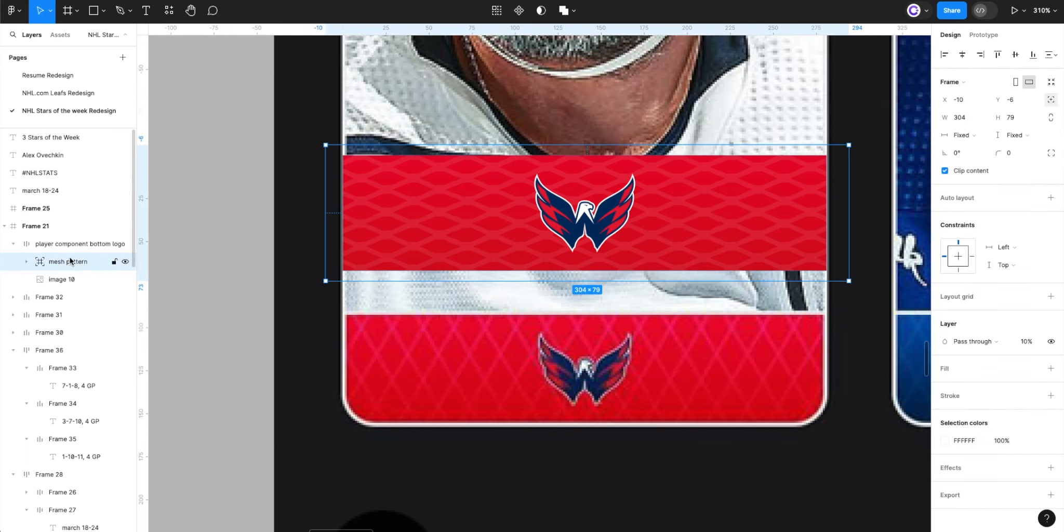
{"action": "left_click", "coordinate": [26, 261]}
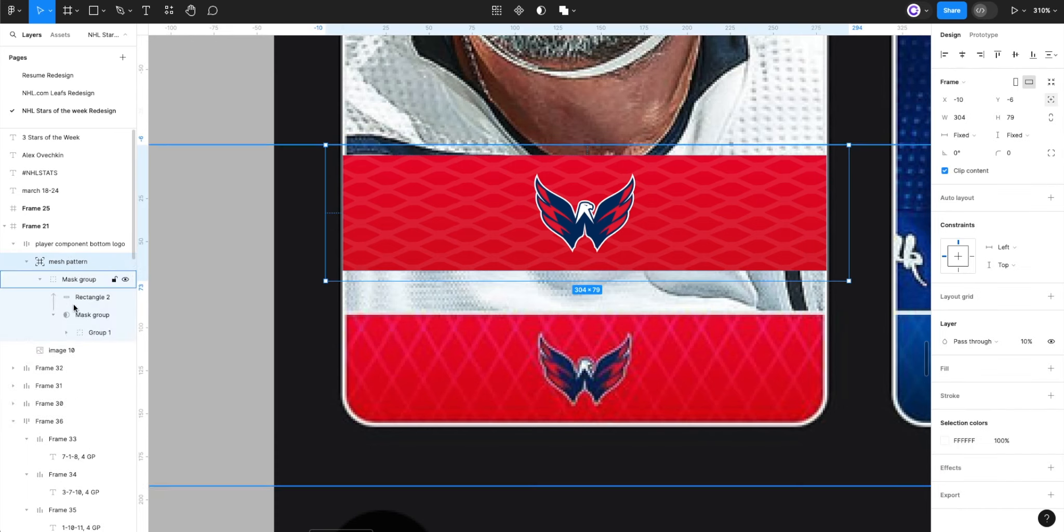
{"action": "left_click", "coordinate": [78, 331]}
{"action": "scroll", "coordinate": [281, 273], "scroll_direction": "down", "scroll_amount": 5}
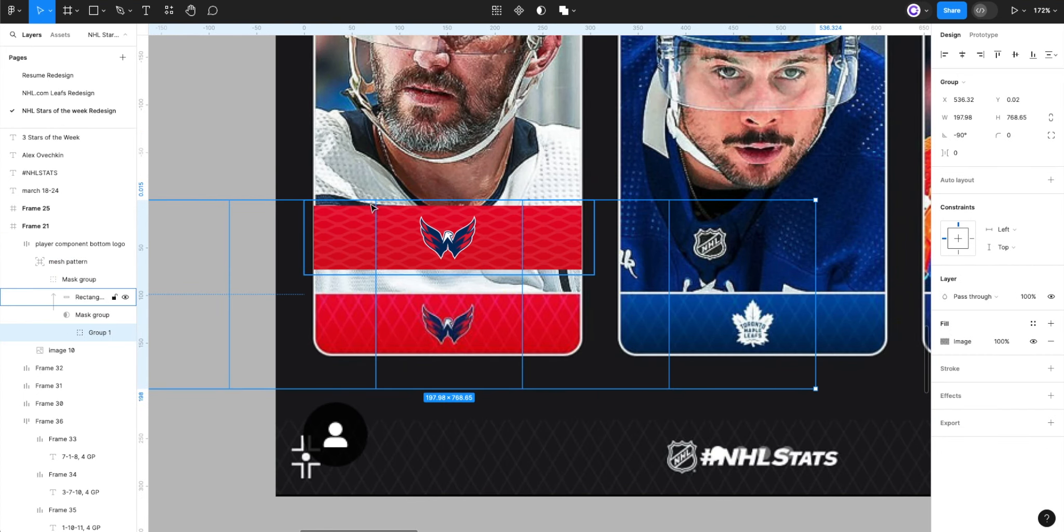
{"action": "left_click", "coordinate": [307, 251]}
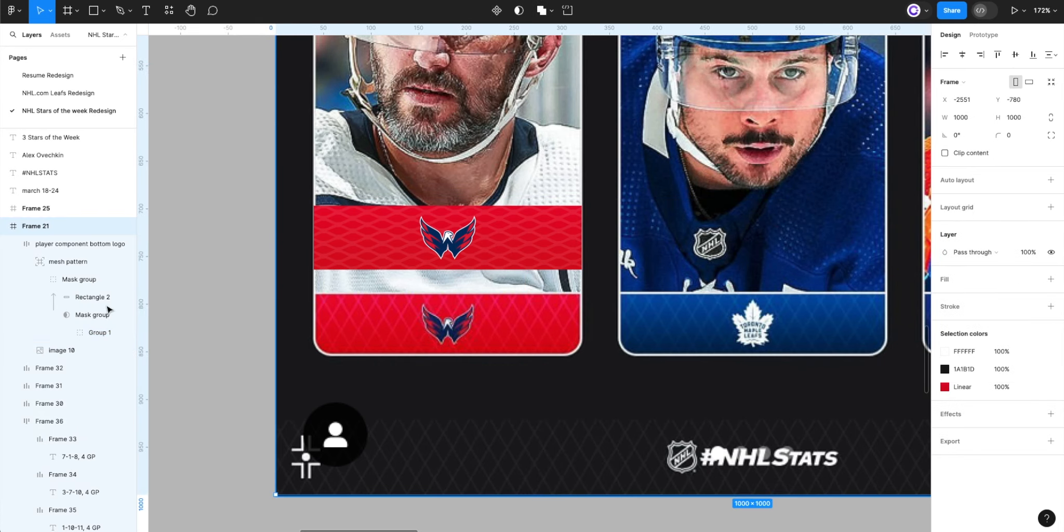
{"action": "left_click", "coordinate": [69, 334]}
{"action": "left_click", "coordinate": [67, 333]}
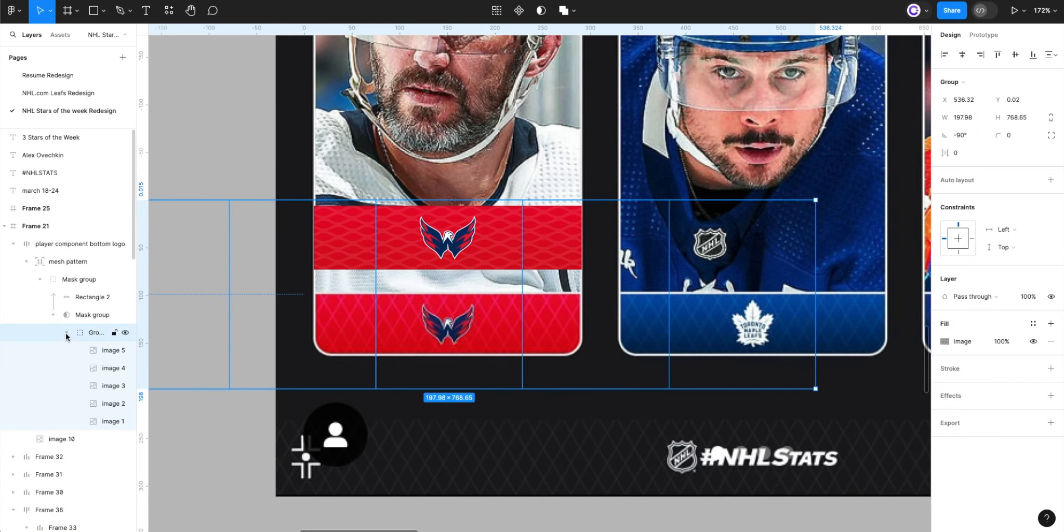
{"action": "left_click", "coordinate": [104, 351]}
{"action": "left_click", "coordinate": [107, 370], "text": "shift"}
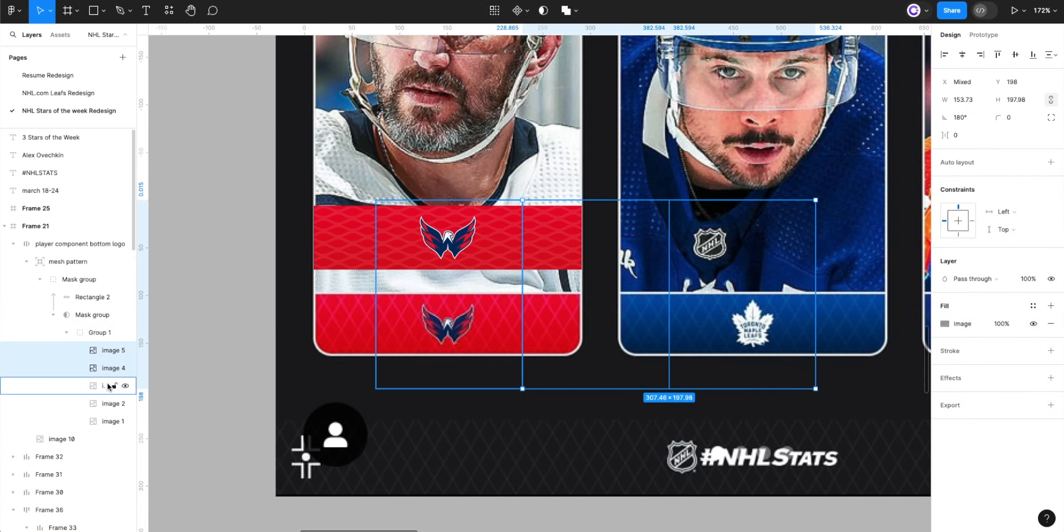
{"action": "left_click", "coordinate": [108, 385]}
{"action": "left_click", "coordinate": [107, 404], "text": "shift"}
{"action": "left_click", "coordinate": [108, 421], "text": "shift"}
{"action": "left_click", "coordinate": [106, 351], "text": "shift"}
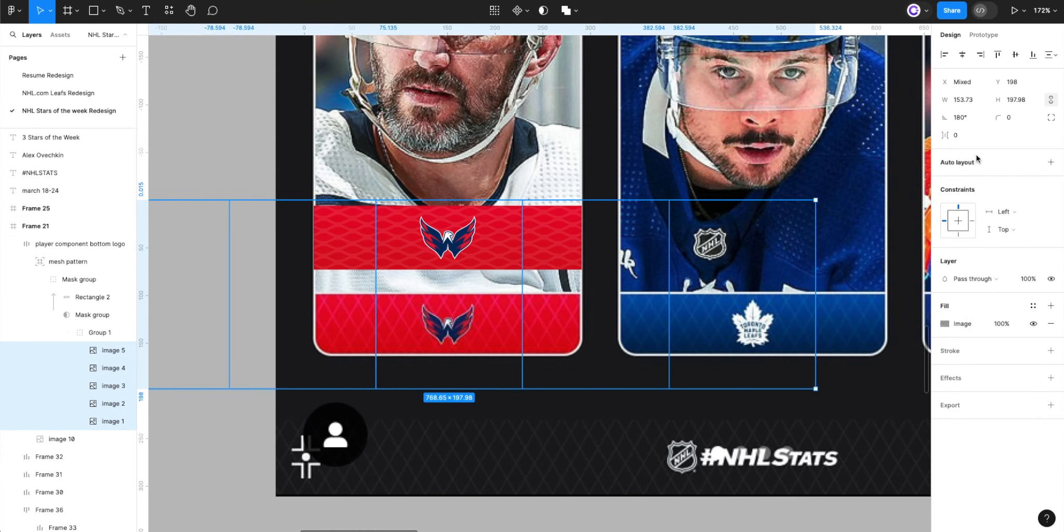
- Rotate the five mesh images to 90°, trying 165°, 150° and 120° on the way, so the diamonds stand upright
{"action": "type", "text": "165"}
{"action": "key", "text": "Return"}
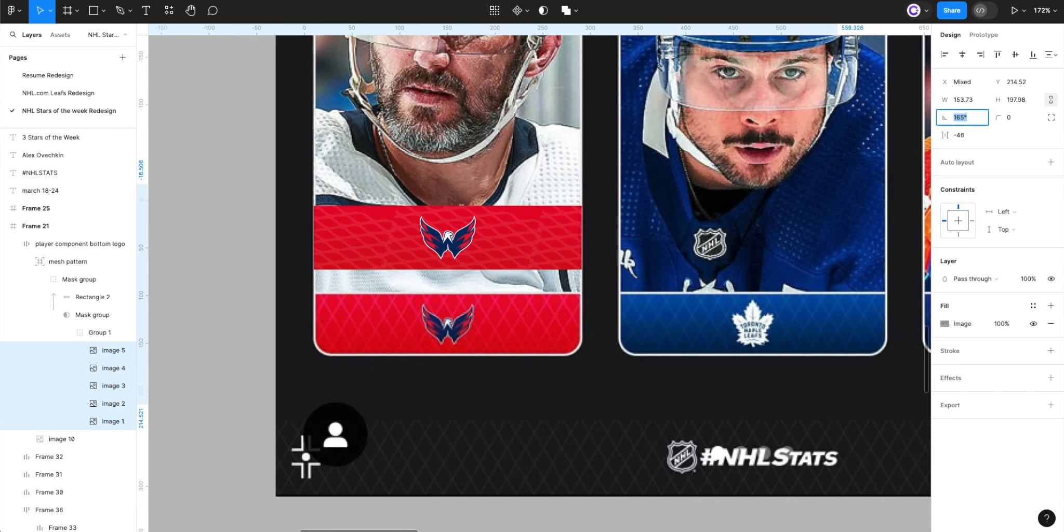
{"action": "type", "text": "150"}
{"action": "key", "text": "Return"}
{"action": "type", "text": "120"}
{"action": "key", "text": "Return"}
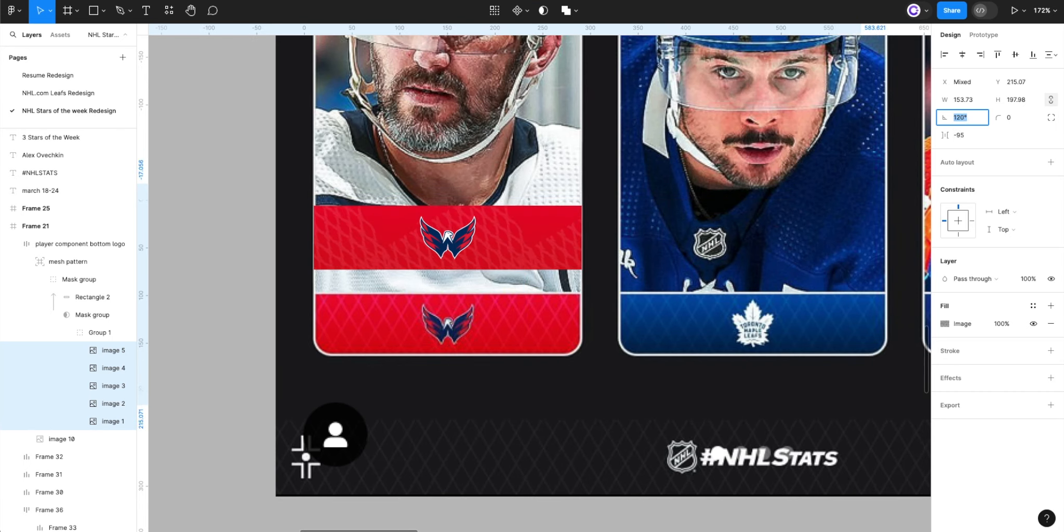
{"action": "type", "text": "90"}
{"action": "key", "text": "Return"}
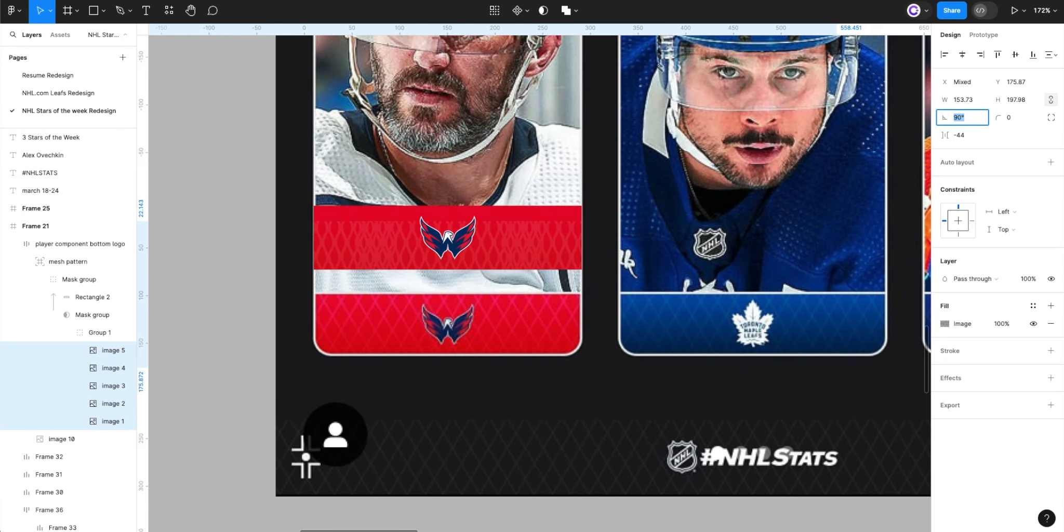
- Set the spacing between the five mesh images to 0 and move them up to Y 139.73 to cover the band
{"action": "left_click", "coordinate": [964, 137]}
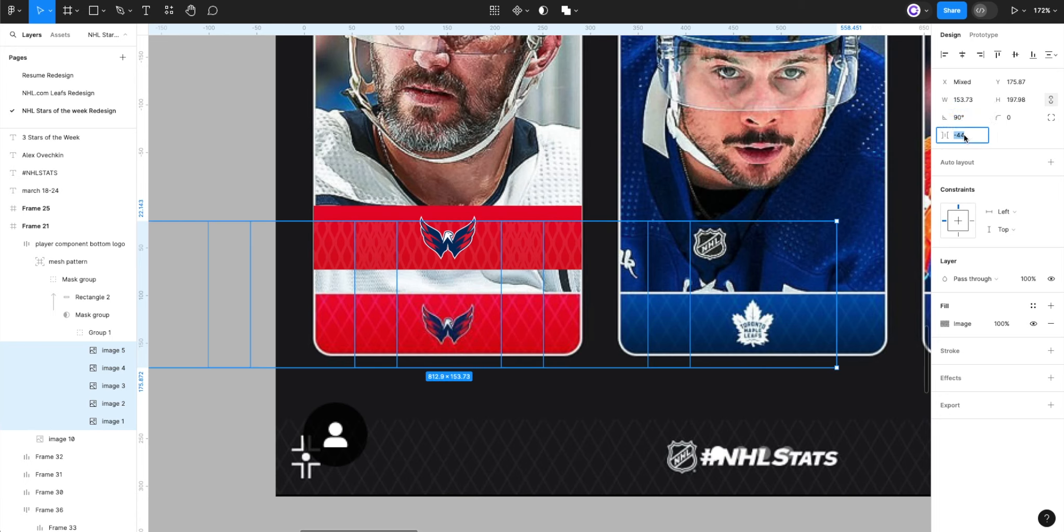
{"action": "type", "text": "0"}
{"action": "key", "text": "Return"}
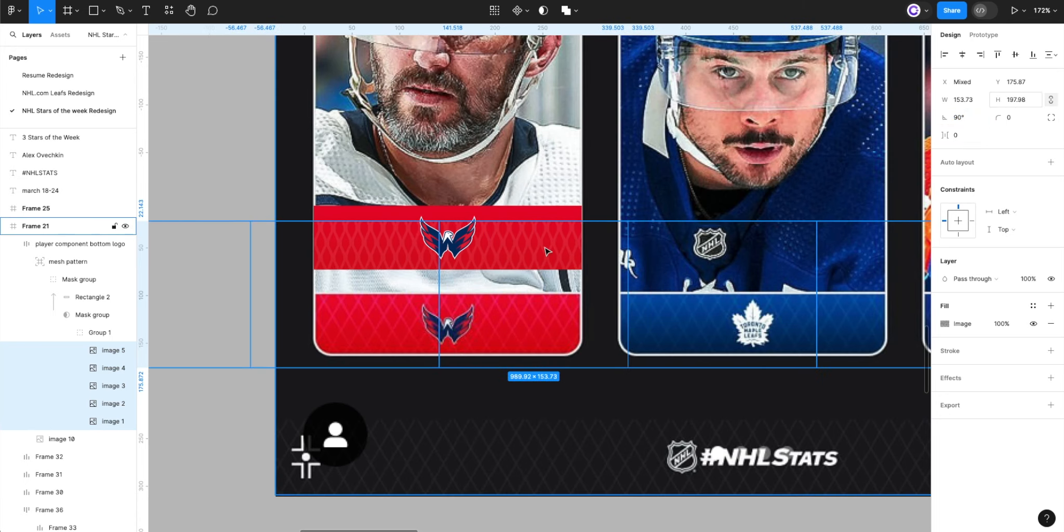
{"action": "left_click_drag", "start_coordinate": [511, 251], "coordinate": [514, 227]}
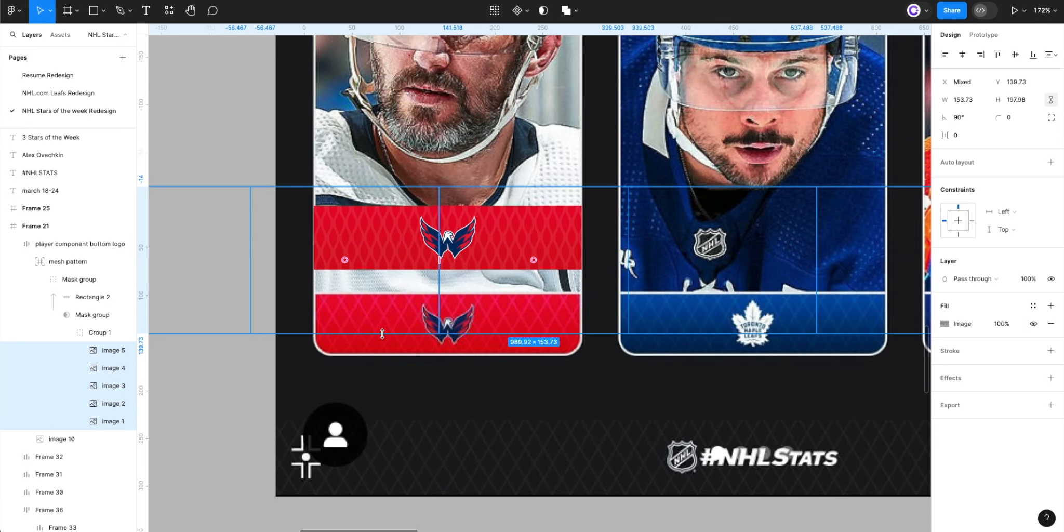
- Enlarge the five mesh images to 209 × 269 each and reposition them at Y 178 over the band
{"action": "left_click_drag", "start_coordinate": [383, 333], "coordinate": [365, 386]}
{"action": "key", "text": "shift+Up"}
{"action": "key", "text": "shift+Up"}
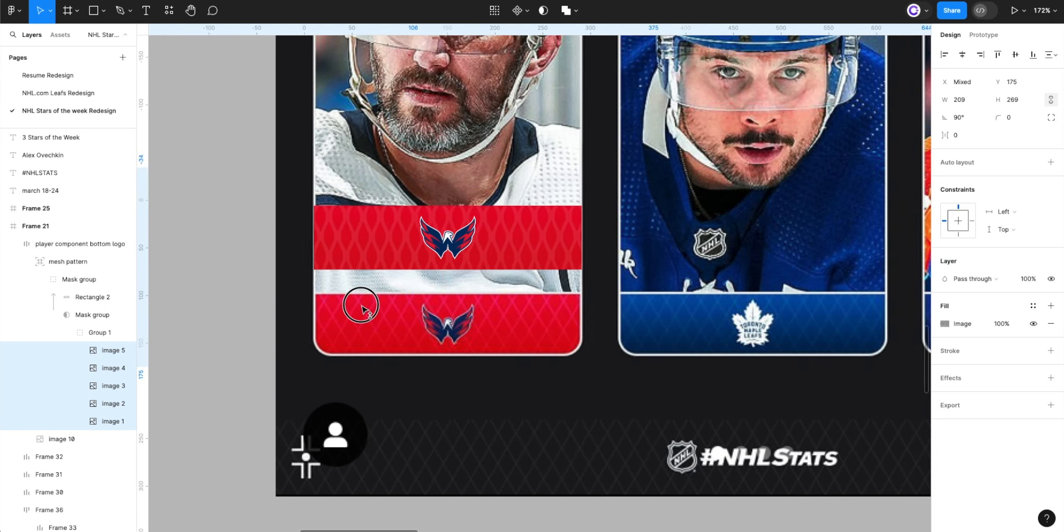
{"action": "left_click_drag", "start_coordinate": [361, 307], "coordinate": [362, 308]}
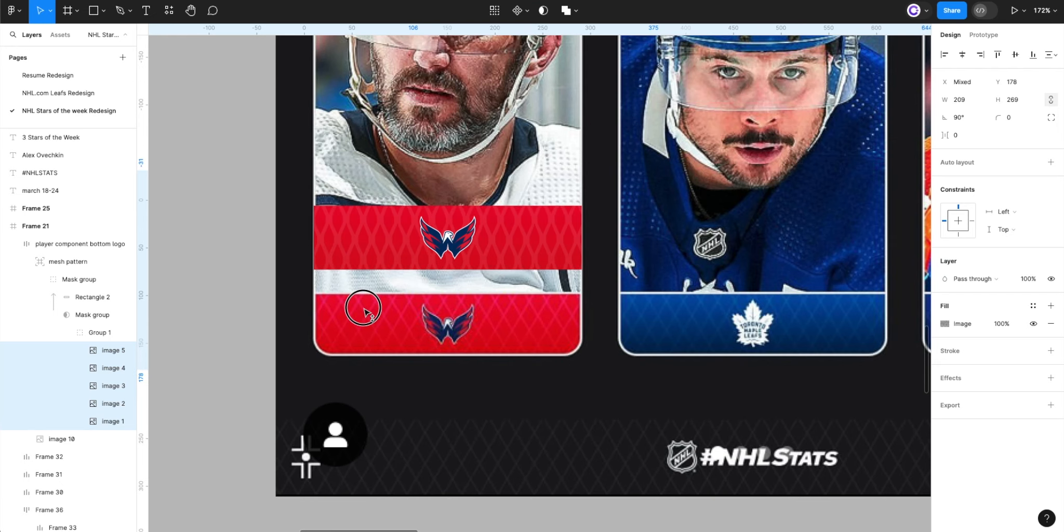
{"action": "left_click", "coordinate": [230, 389]}
- Move the player component bottom logo frame down to Y 788 over the reference band of the Ovechkin card
{"action": "scroll", "coordinate": [230, 390], "scroll_direction": "down", "scroll_amount": 5}
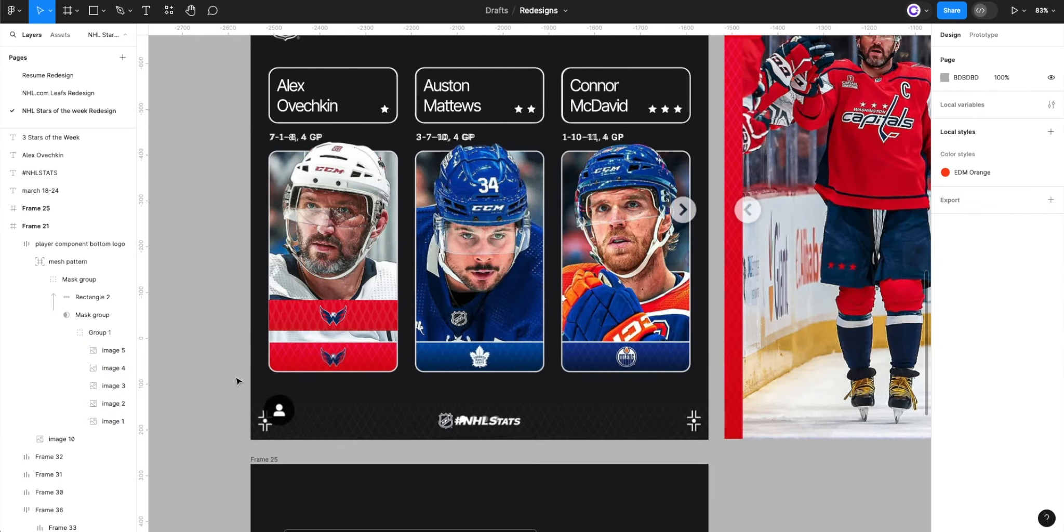
{"action": "scroll", "coordinate": [245, 369], "scroll_direction": "up", "scroll_amount": 5}
{"action": "scroll", "coordinate": [246, 368], "scroll_direction": "down", "scroll_amount": 3}
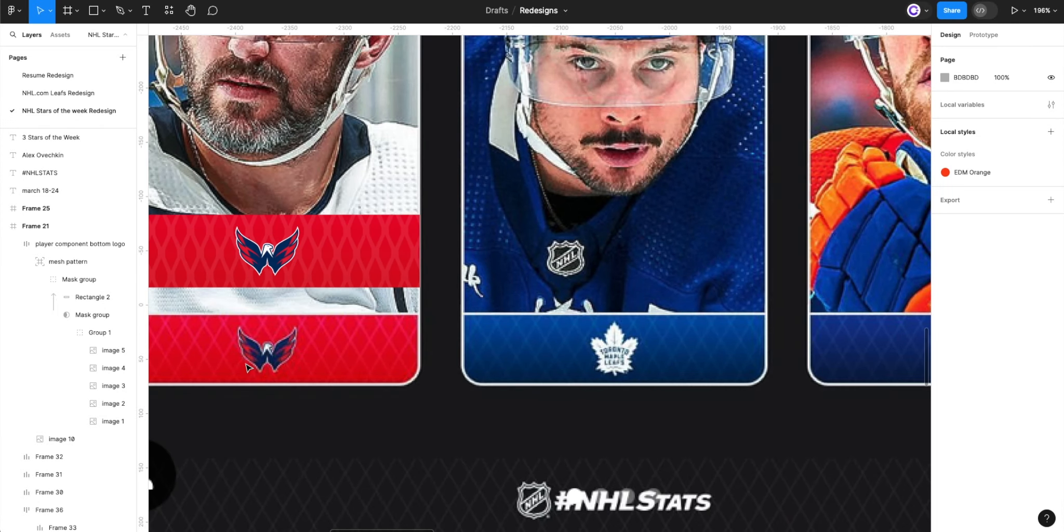
{"action": "scroll", "coordinate": [261, 361], "scroll_direction": "left", "scroll_amount": 3}
{"action": "left_click", "coordinate": [278, 265]}
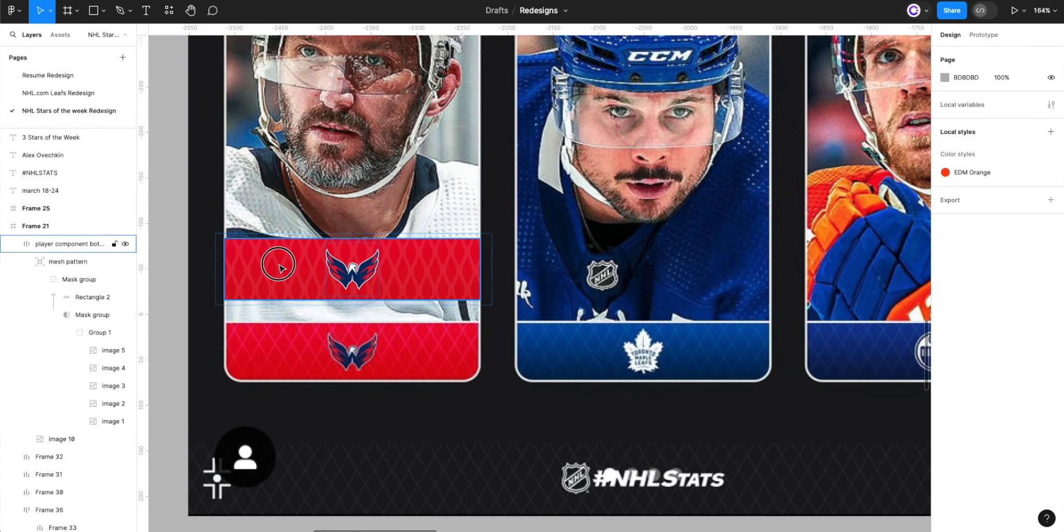
{"action": "left_click", "coordinate": [285, 287]}
{"action": "left_click_drag", "start_coordinate": [285, 287], "coordinate": [286, 356]}
{"action": "scroll", "coordinate": [289, 351], "scroll_direction": "down", "scroll_amount": 4}
{"action": "scroll", "coordinate": [288, 349], "scroll_direction": "left", "scroll_amount": 5}
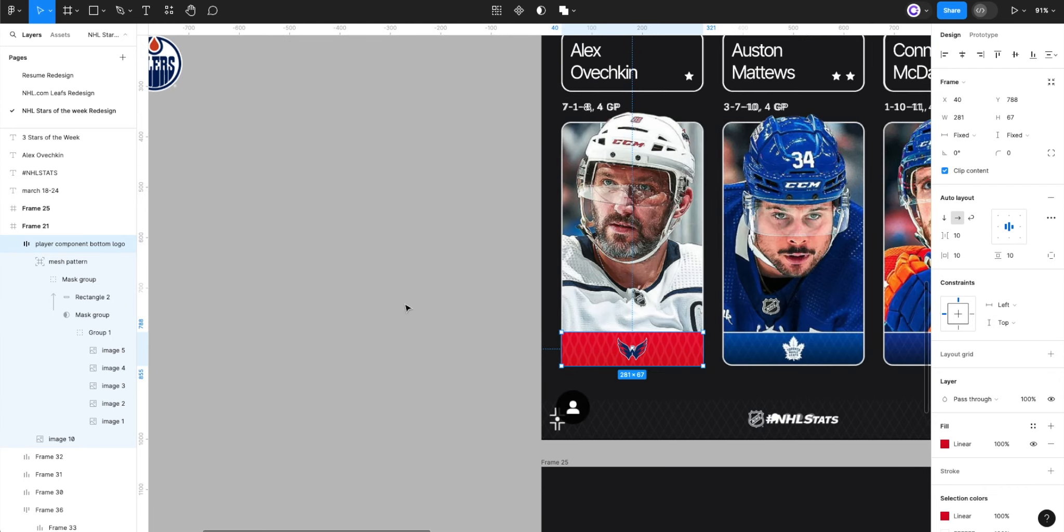
{"action": "scroll", "coordinate": [406, 306], "scroll_direction": "up", "scroll_amount": 2}
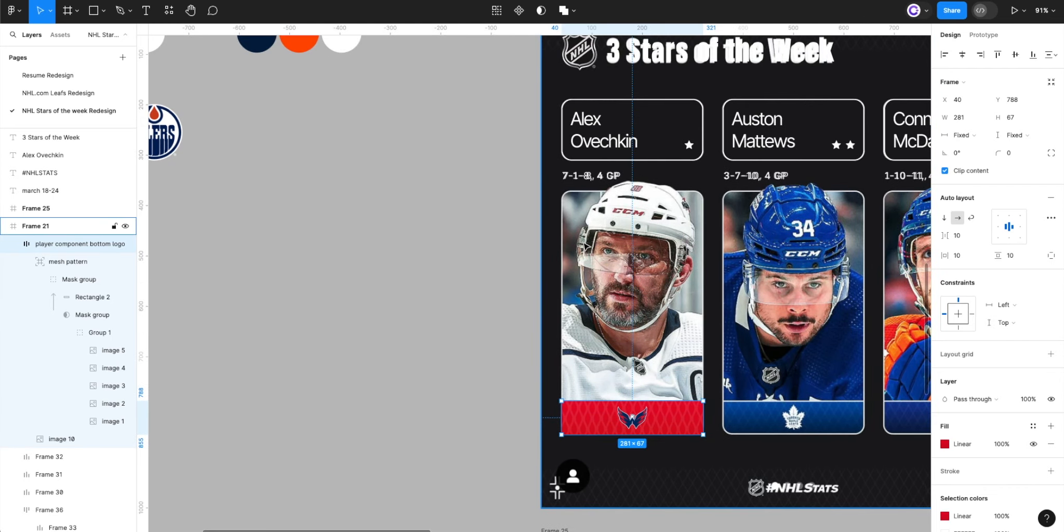
- Select the loose crowd photo on the canvas above Frame 21
{"action": "scroll", "coordinate": [409, 263], "scroll_direction": "down", "scroll_amount": 8}
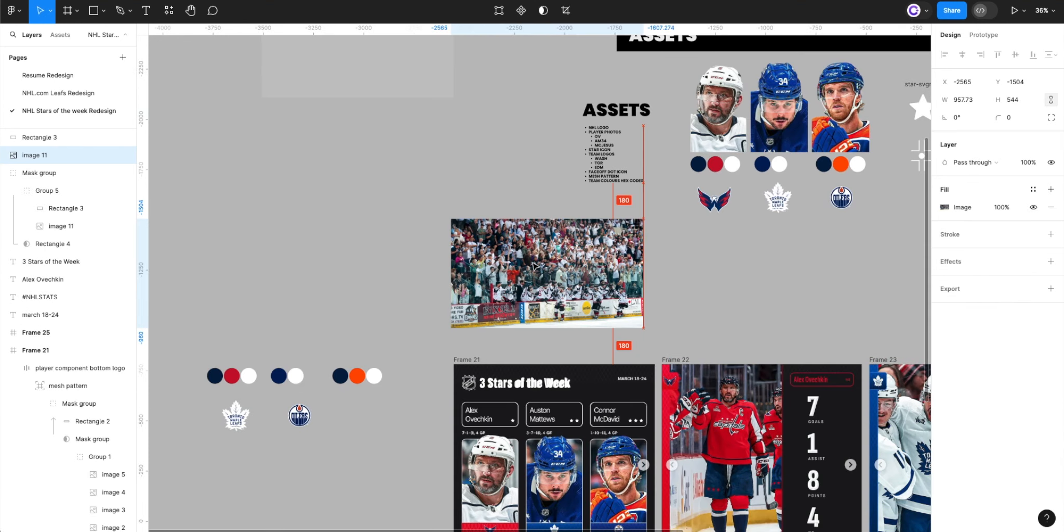
{"action": "left_click_drag", "start_coordinate": [534, 264], "coordinate": [534, 266]}
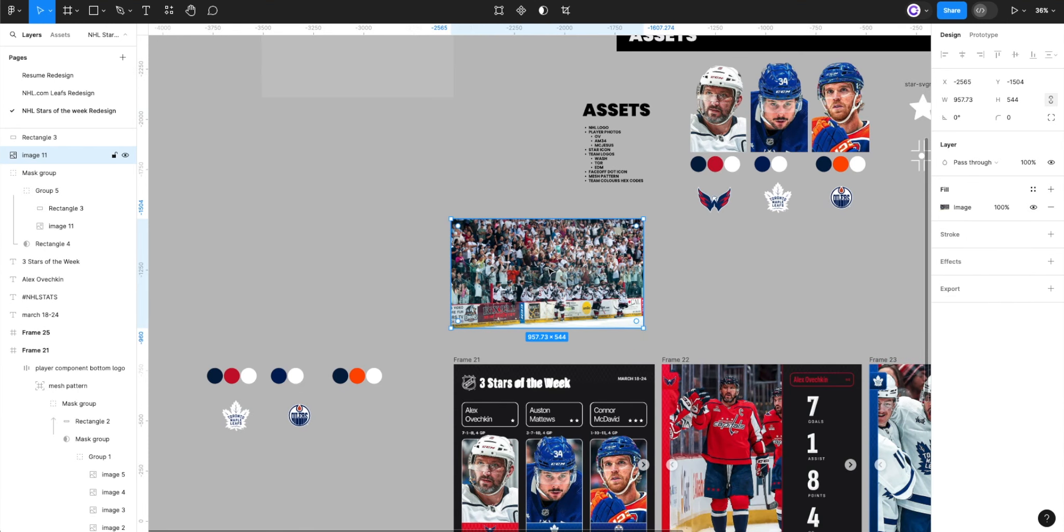
{"action": "scroll", "coordinate": [519, 333], "scroll_direction": "down", "scroll_amount": 3}
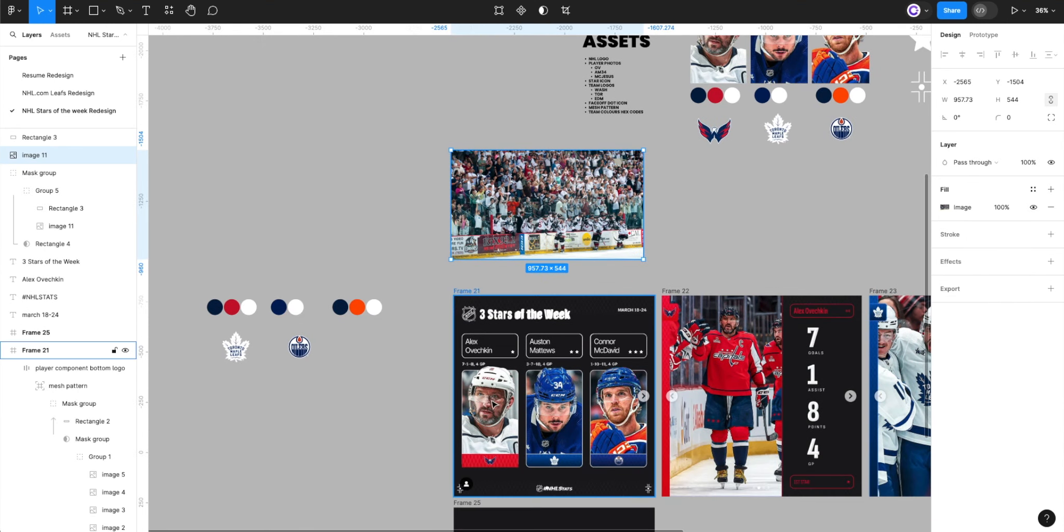
{"action": "scroll", "coordinate": [501, 374], "scroll_direction": "up", "scroll_amount": 5, "text": "ctrl"}
{"action": "scroll", "coordinate": [450, 388], "scroll_direction": "up", "scroll_amount": 5, "text": "ctrl"}
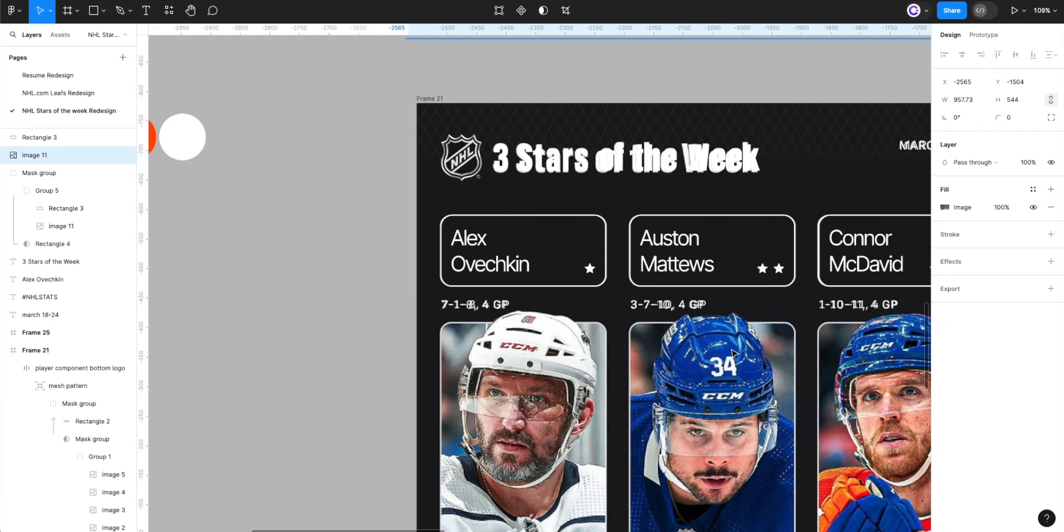
{"action": "scroll", "coordinate": [674, 358], "scroll_direction": "down", "scroll_amount": 5, "text": "ctrl"}
{"action": "scroll", "coordinate": [675, 358], "scroll_direction": "up", "scroll_amount": 2, "text": "ctrl"}
{"action": "scroll", "coordinate": [651, 362], "scroll_direction": "up", "scroll_amount": 3}
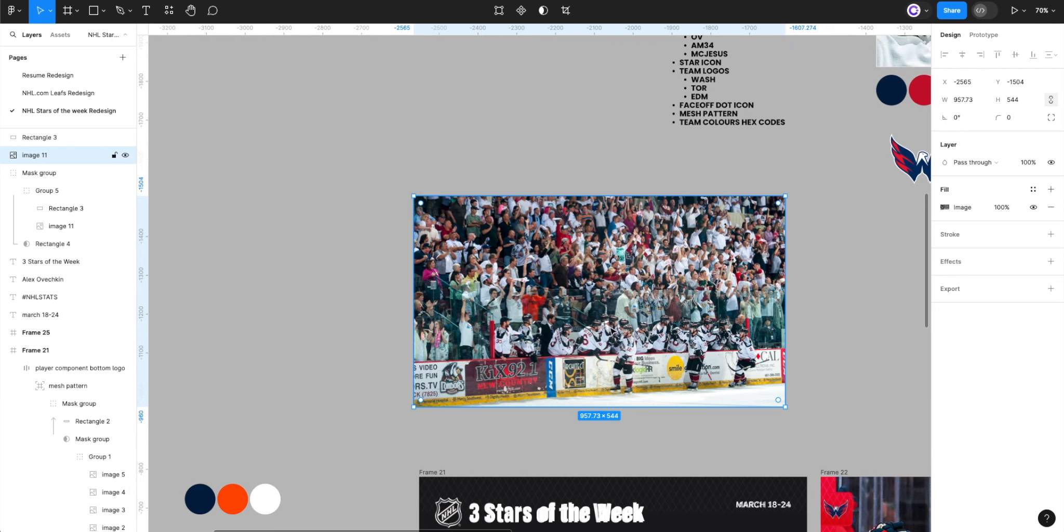
{"action": "scroll", "coordinate": [592, 316], "scroll_direction": "down", "scroll_amount": 1}
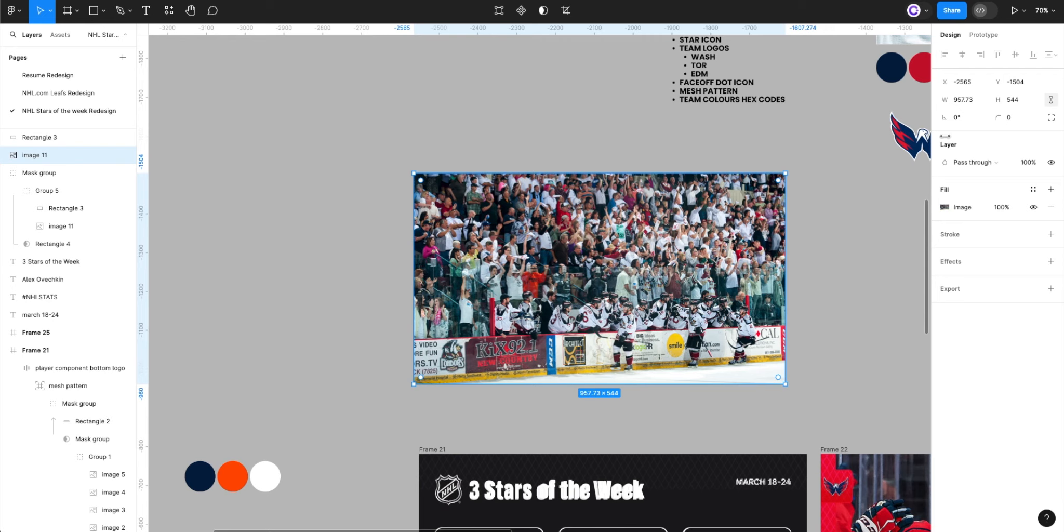
{"action": "left_click", "coordinate": [966, 102]}
{"action": "key", "text": "Return"}
{"action": "key", "text": "ctrl+z"}
- Crop the crowd photo from both sides to a narrow portrait and set its width to 281
{"action": "left_click_drag", "start_coordinate": [785, 227], "coordinate": [627, 226]}
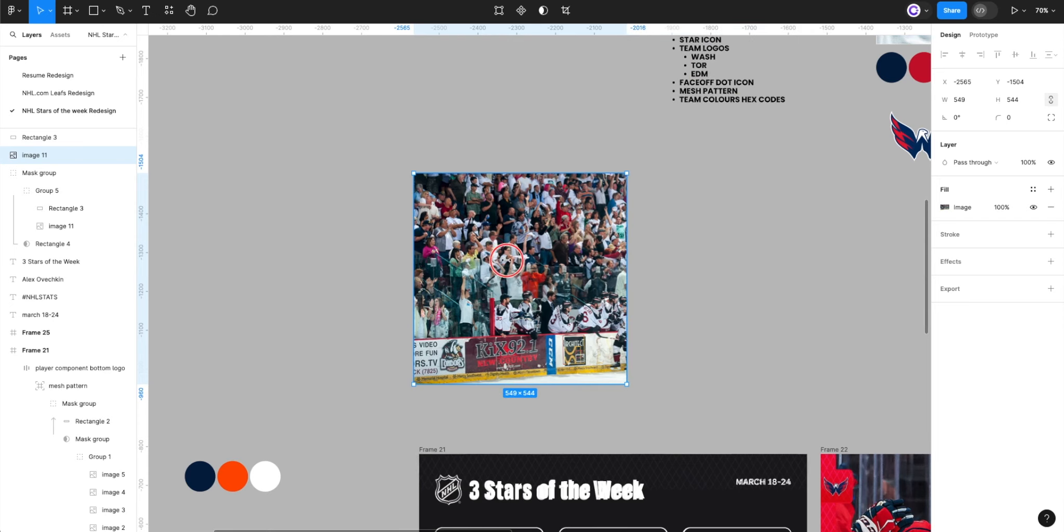
{"action": "left_click_drag", "start_coordinate": [507, 259], "coordinate": [517, 259]}
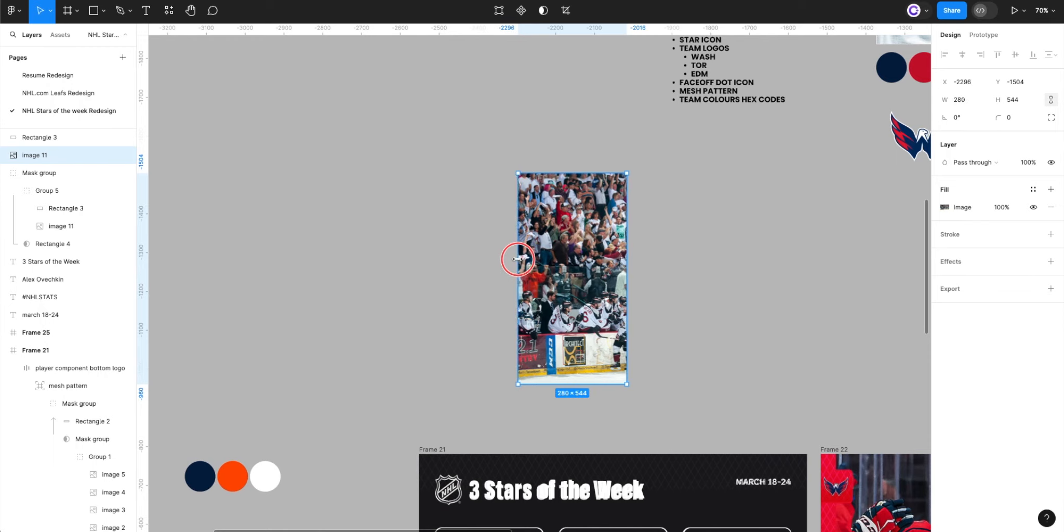
{"action": "left_click", "coordinate": [965, 103]}
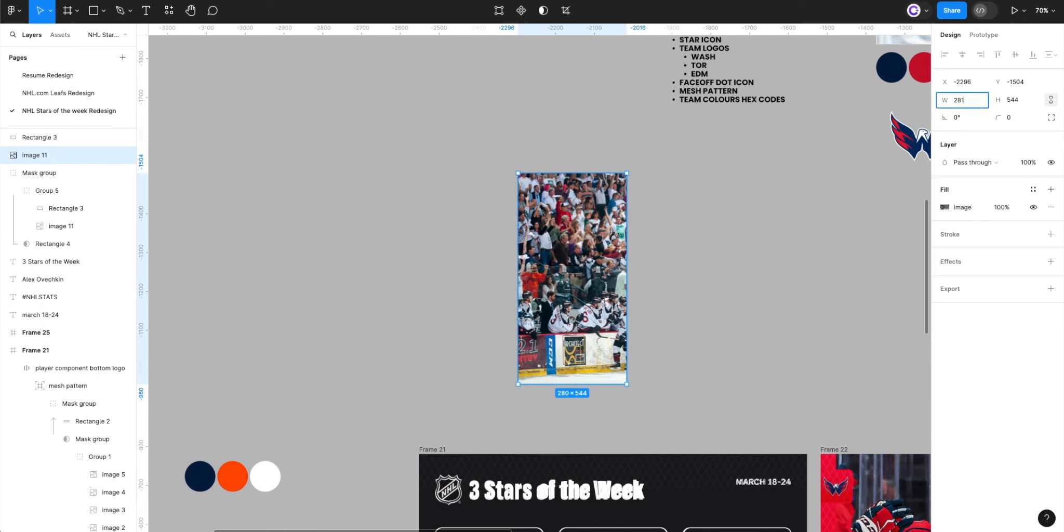
{"action": "type", "text": "281"}
{"action": "key", "text": "Return"}
- Move the crowd photo onto the Ovechkin card in Frame 21 at X 39, Y 408 and reduce its height to 380
{"action": "scroll", "coordinate": [592, 239], "scroll_direction": "down", "scroll_amount": 4}
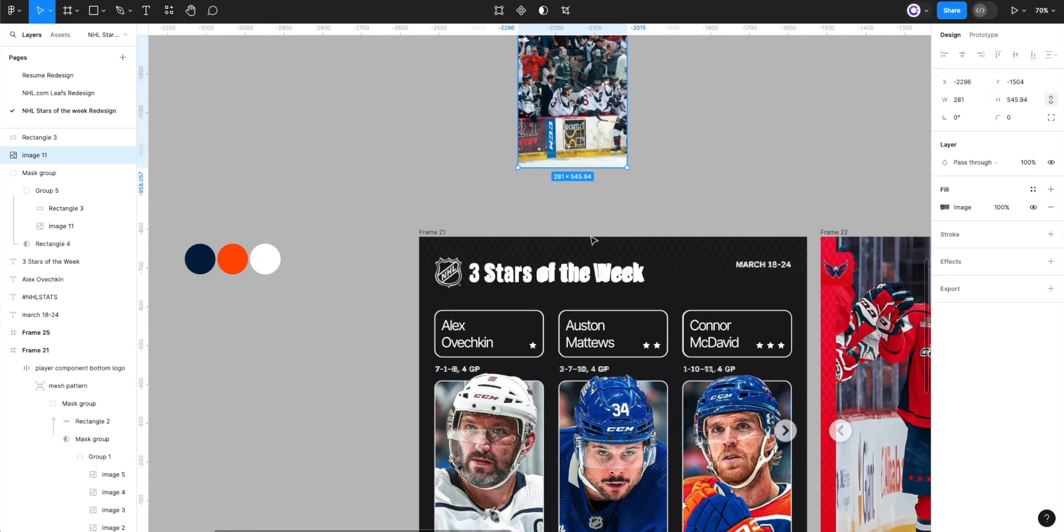
{"action": "scroll", "coordinate": [592, 239], "scroll_direction": "down", "scroll_amount": 4}
{"action": "left_click_drag", "start_coordinate": [573, 153], "coordinate": [527, 403]}
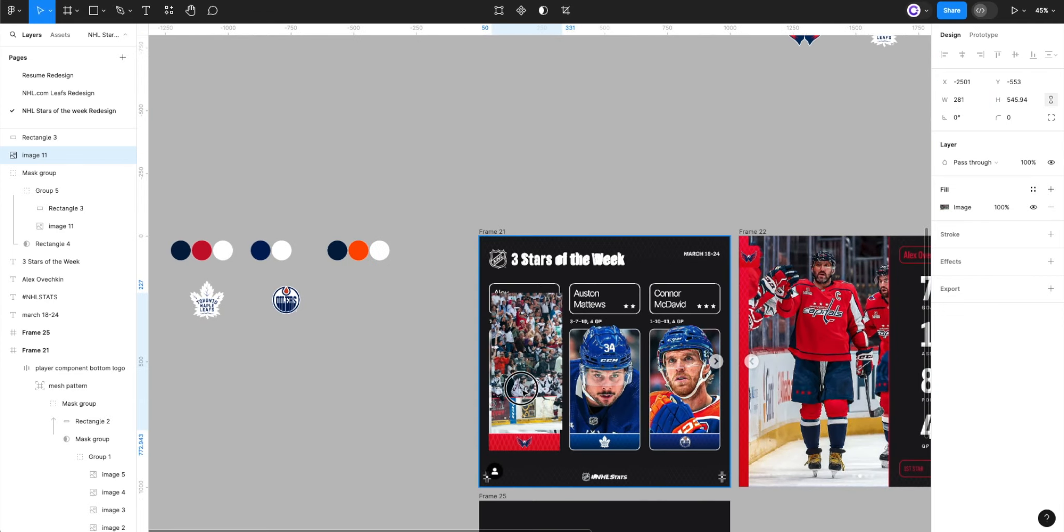
{"action": "scroll", "coordinate": [530, 467], "scroll_direction": "up", "scroll_amount": 4}
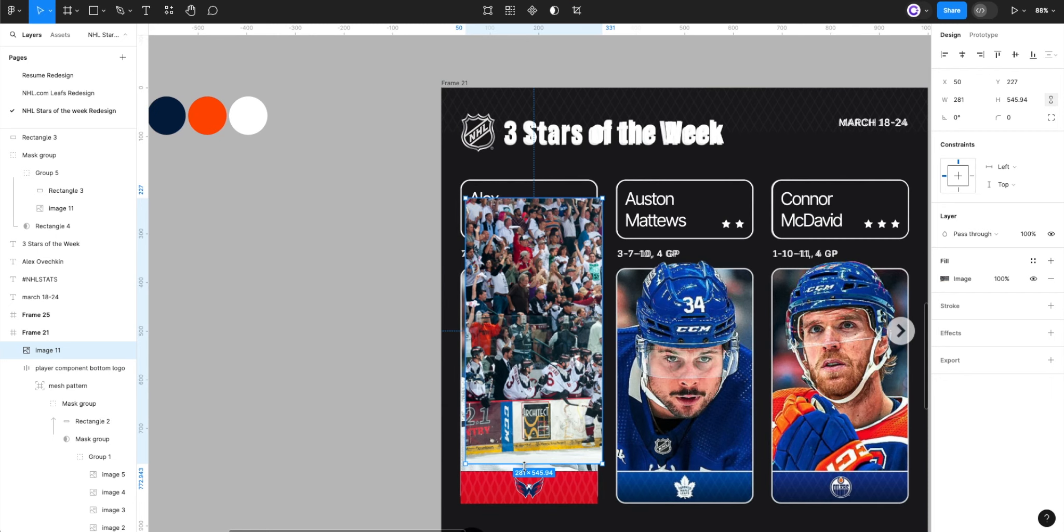
{"action": "left_click_drag", "start_coordinate": [521, 462], "coordinate": [522, 415]}
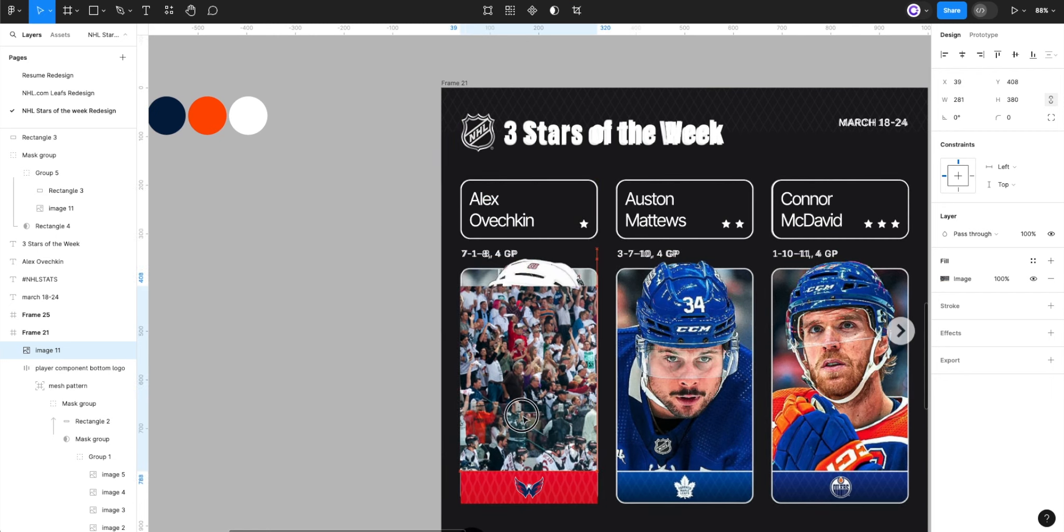
- Align the crowd photo and the player component bottom logo frame on their horizontal centers
{"action": "scroll", "coordinate": [539, 510], "scroll_direction": "up", "scroll_amount": 5}
{"action": "left_click", "coordinate": [505, 466], "text": "shift"}
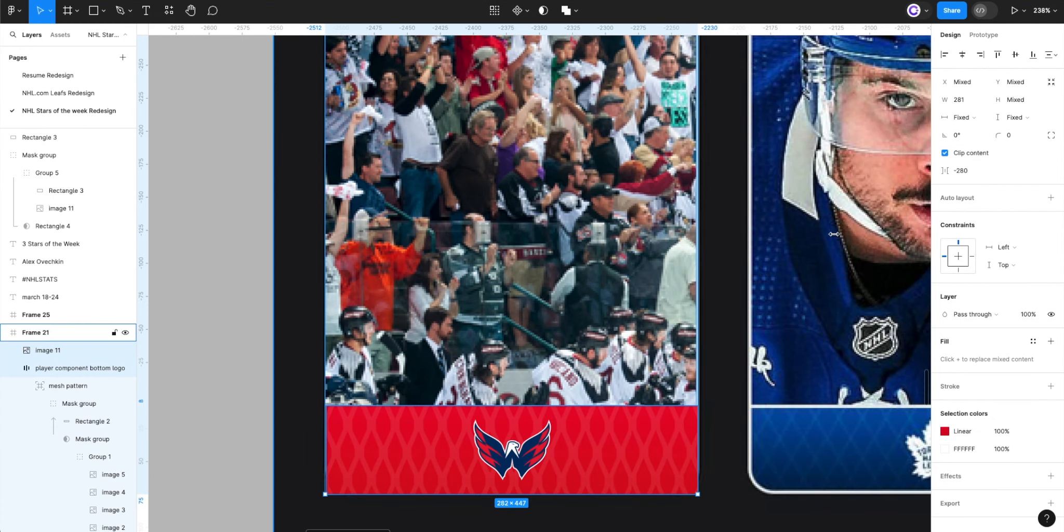
{"action": "left_click", "coordinate": [962, 55]}
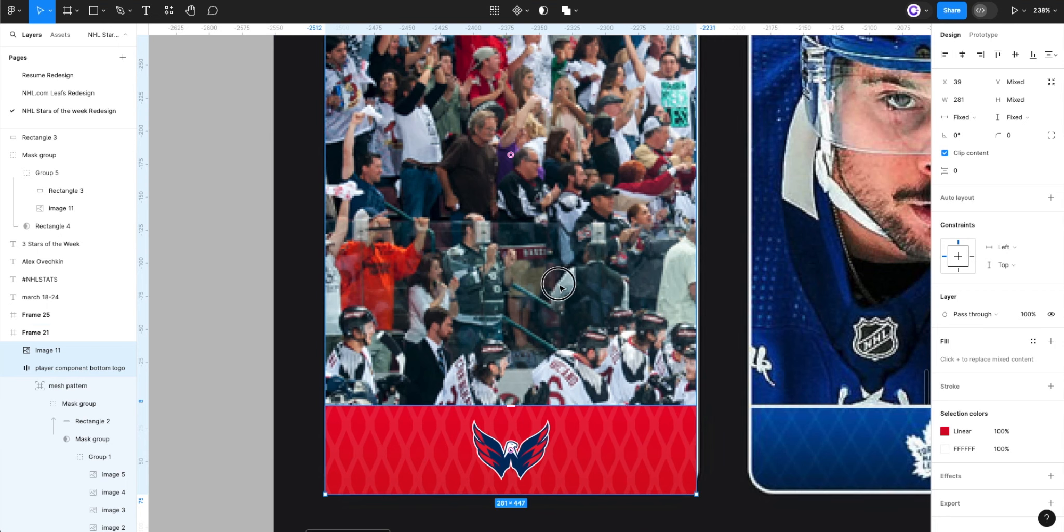
- Shift the crowd photo and the logo band together to X 40 over the reference card outline
{"action": "left_click_drag", "start_coordinate": [559, 284], "coordinate": [534, 445]}
{"action": "scroll", "coordinate": [538, 311], "scroll_direction": "down", "scroll_amount": 3}
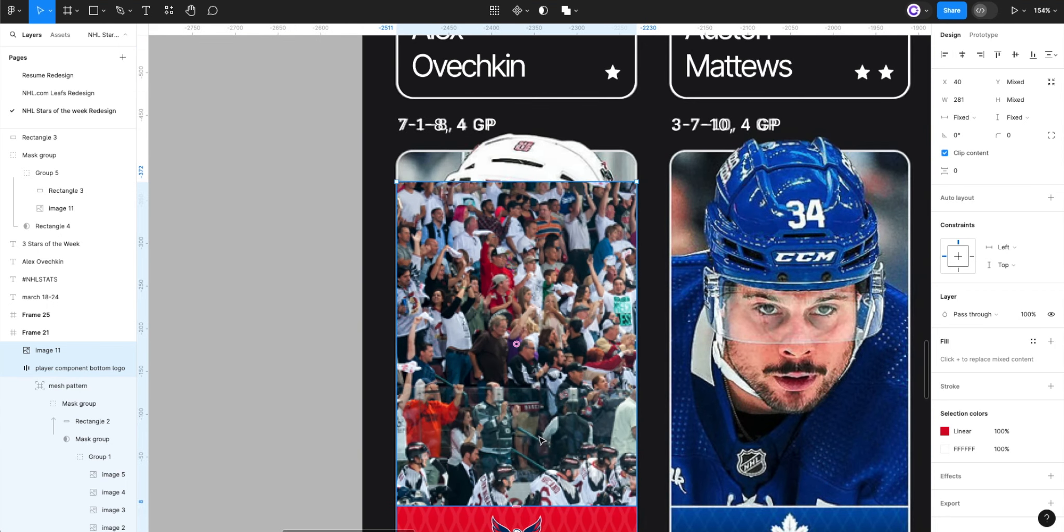
{"action": "scroll", "coordinate": [540, 440], "scroll_direction": "down", "scroll_amount": 2}
{"action": "scroll", "coordinate": [591, 447], "scroll_direction": "up", "scroll_amount": 5}
{"action": "scroll", "coordinate": [587, 403], "scroll_direction": "down", "scroll_amount": 1}
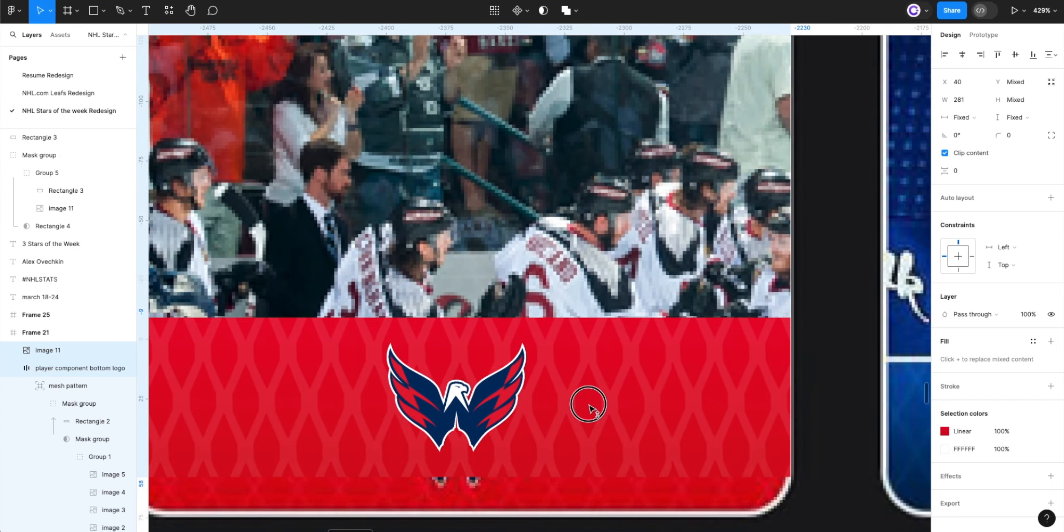
{"action": "scroll", "coordinate": [588, 414], "scroll_direction": "up", "scroll_amount": 2}
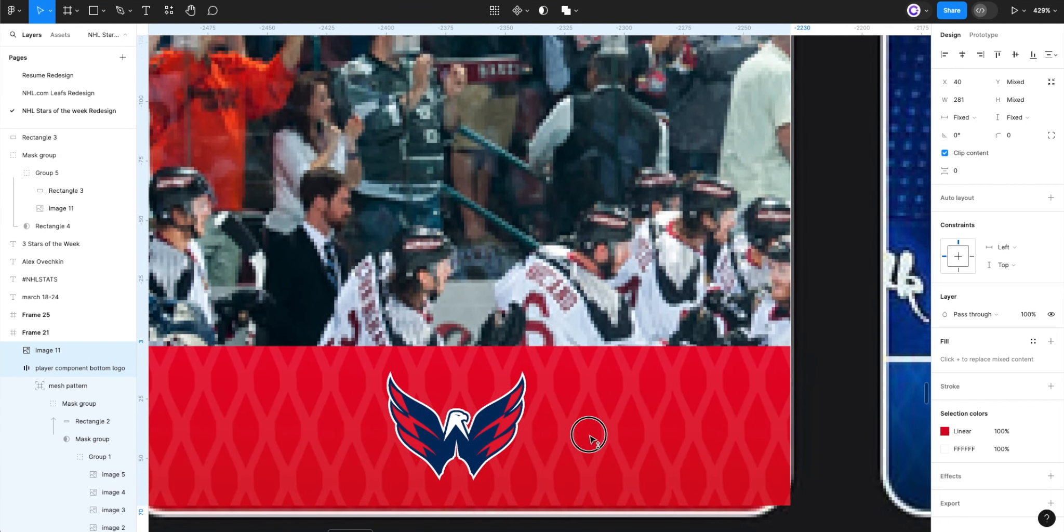
{"action": "left_click_drag", "start_coordinate": [591, 443], "coordinate": [593, 446]}
{"action": "scroll", "coordinate": [593, 446], "scroll_direction": "down", "scroll_amount": 4}
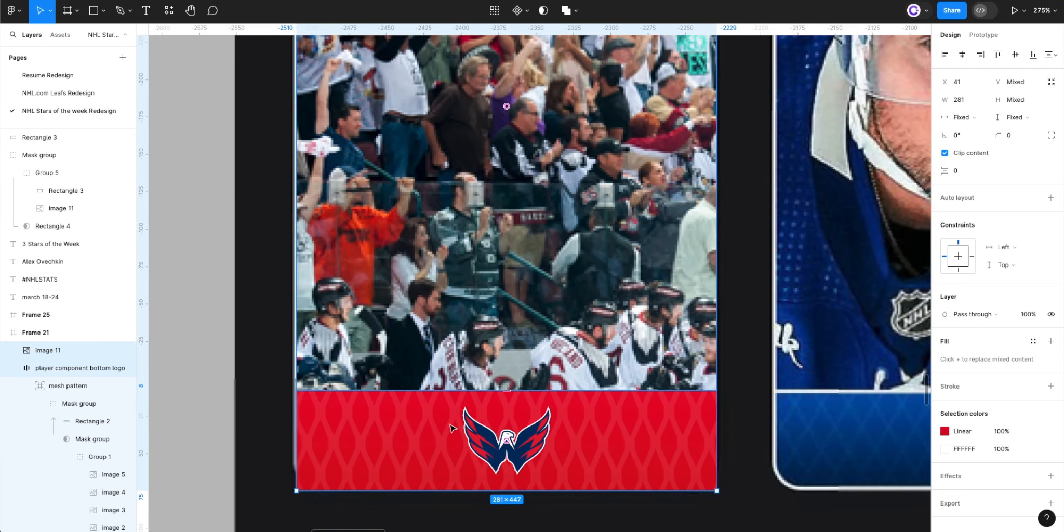
{"action": "key", "text": "Left"}
- Stretch the crowd photo and logo band together upward to 281 × 484, reaching the top edge of the card outline
{"action": "scroll", "coordinate": [435, 414], "scroll_direction": "up", "scroll_amount": 8}
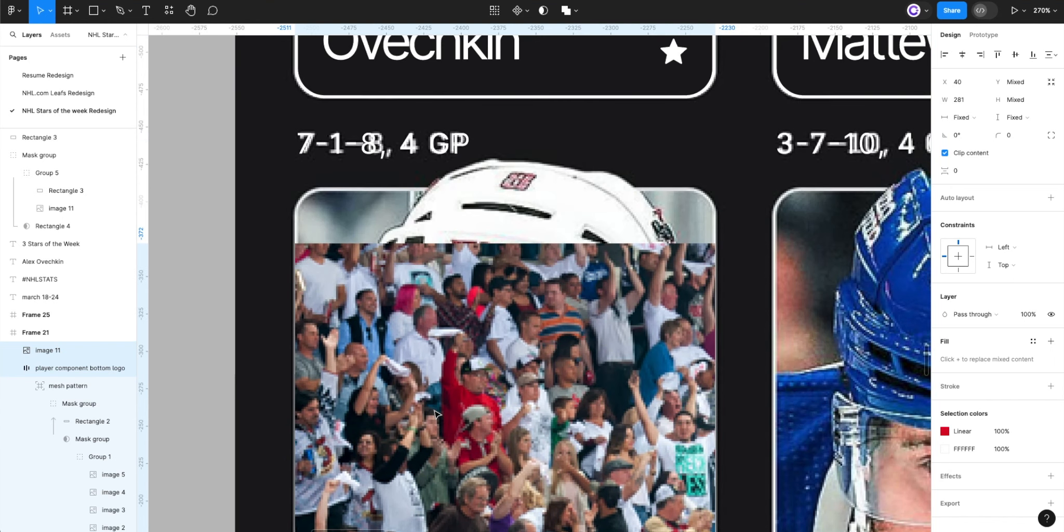
{"action": "left_click", "coordinate": [377, 250]}
{"action": "left_click_drag", "start_coordinate": [377, 244], "coordinate": [379, 204]}
{"action": "key", "text": "super+z"}
{"action": "key", "text": "super+z"}
{"action": "left_click_drag", "start_coordinate": [378, 244], "coordinate": [378, 187]}
{"action": "scroll", "coordinate": [379, 188], "scroll_direction": "down", "scroll_amount": 5}
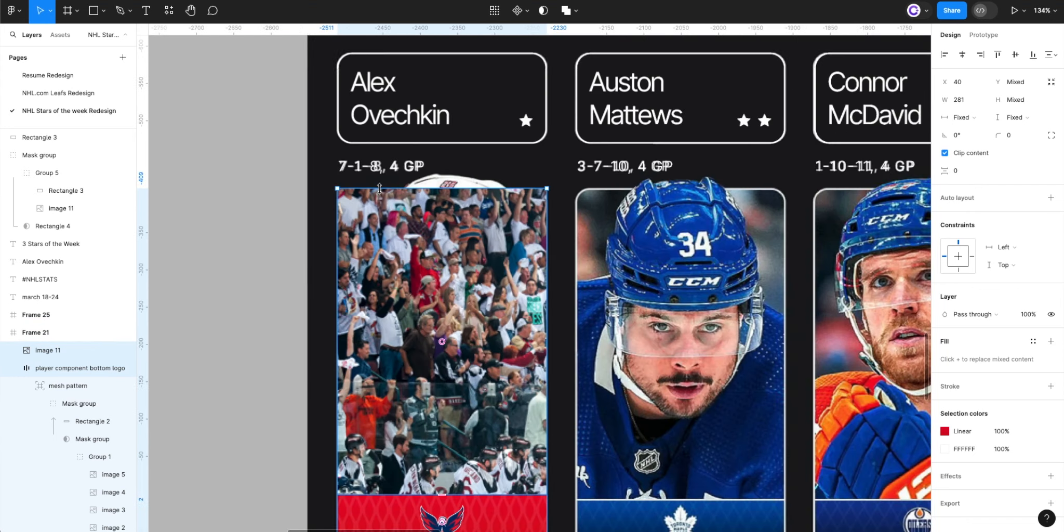
{"action": "scroll", "coordinate": [380, 189], "scroll_direction": "down", "scroll_amount": 3}
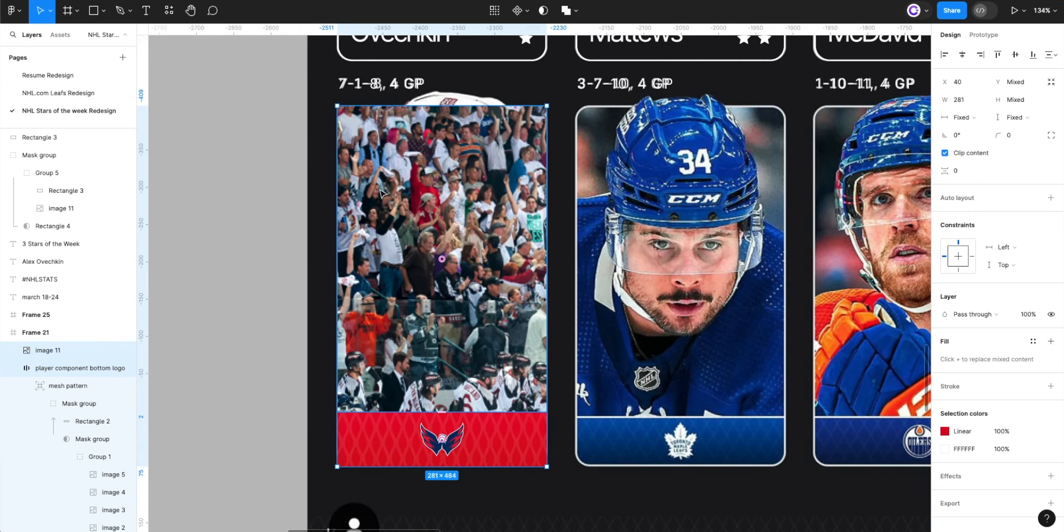
- Switch the crowd photo's image fill to Fit and back to Crop to reset its framing
{"action": "double_click", "coordinate": [377, 314]}
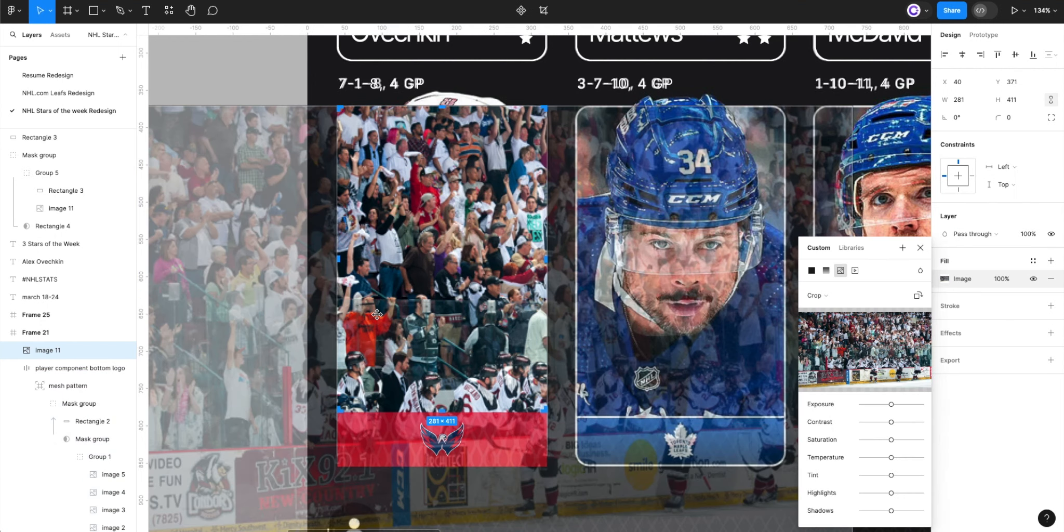
{"action": "left_click", "coordinate": [831, 299]}
{"action": "left_click", "coordinate": [835, 282]}
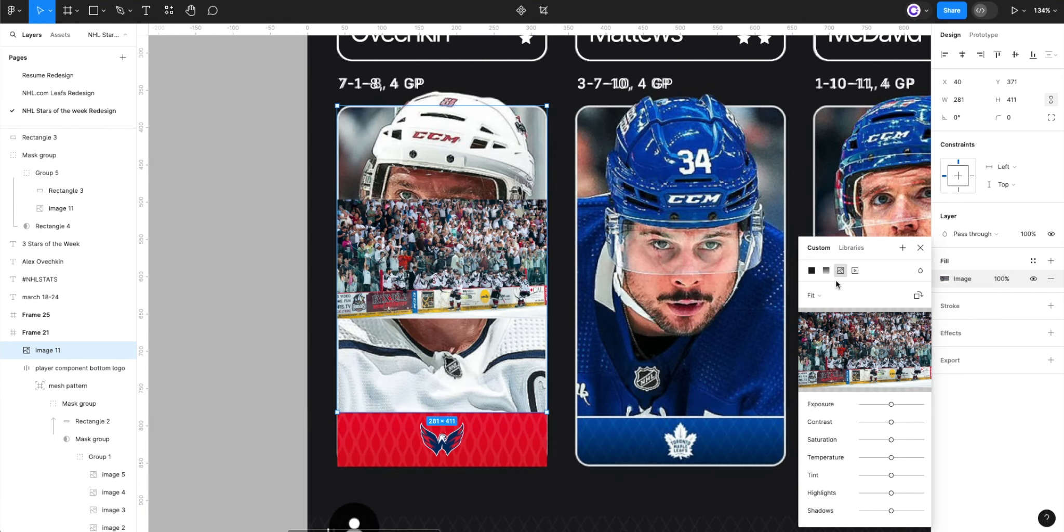
{"action": "left_click", "coordinate": [837, 292]}
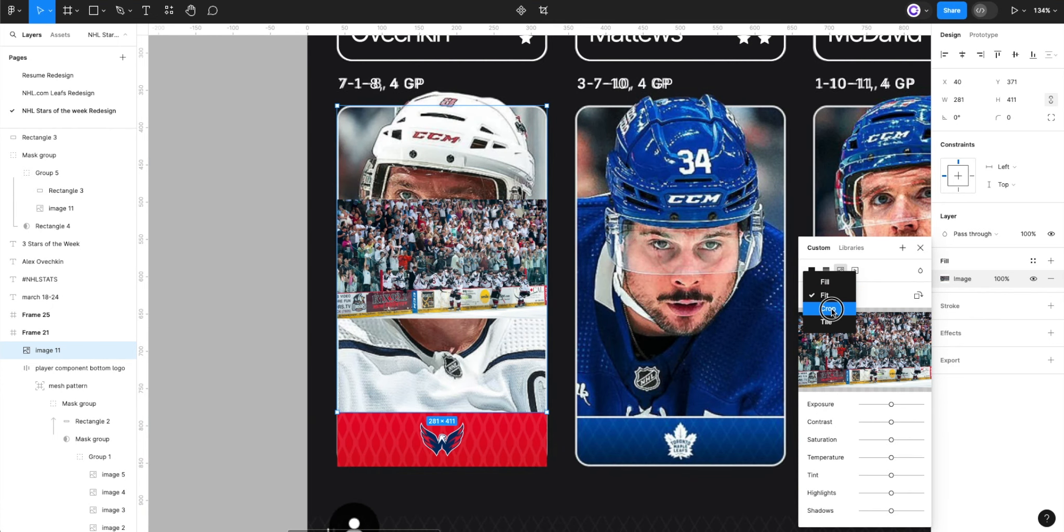
{"action": "left_click", "coordinate": [828, 308]}
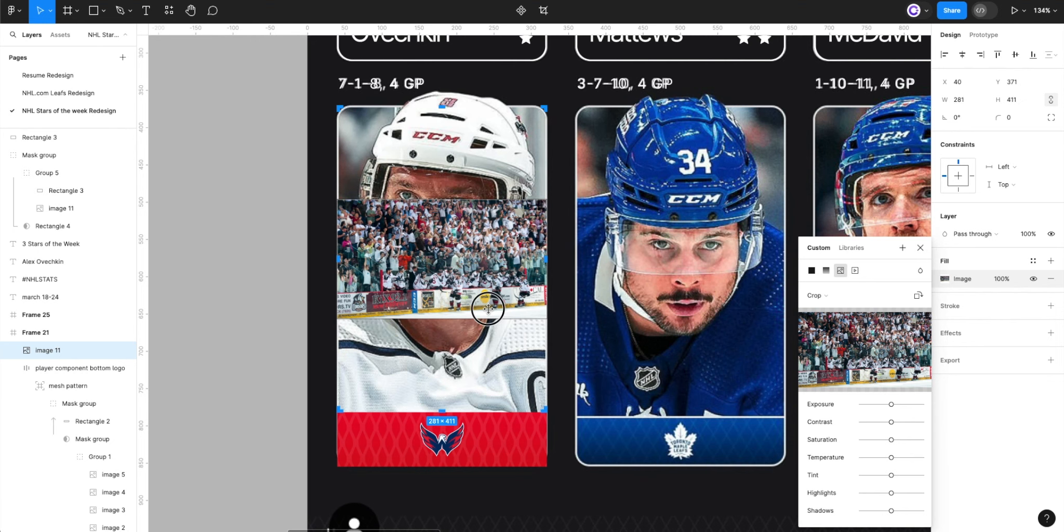
- Enlarge and reposition the crowd picture inside its 281 × 411 crop so only the spectators and bench glass fill it
{"action": "left_click_drag", "start_coordinate": [485, 314], "coordinate": [489, 318]}
{"action": "left_click_drag", "start_coordinate": [464, 210], "coordinate": [477, 83]}
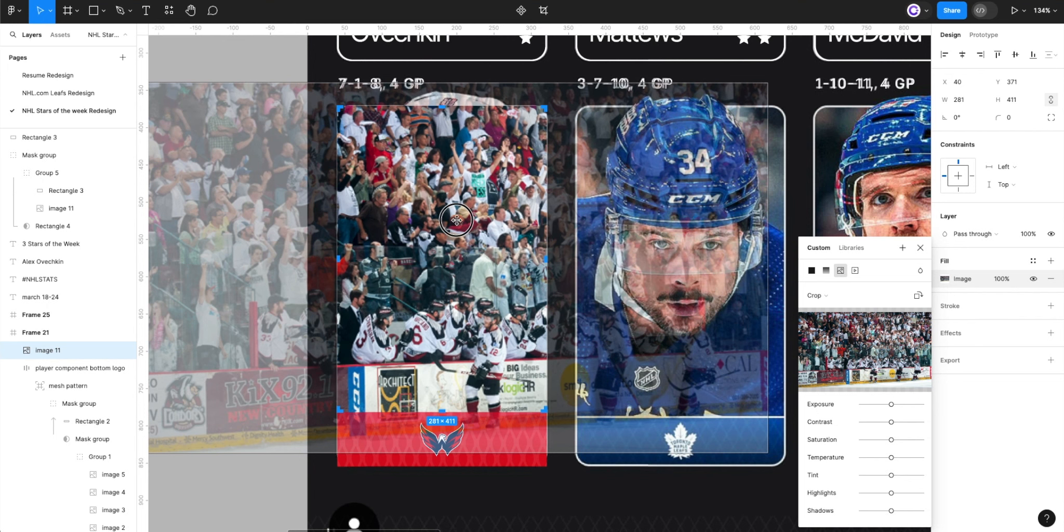
{"action": "left_click_drag", "start_coordinate": [457, 215], "coordinate": [451, 269]}
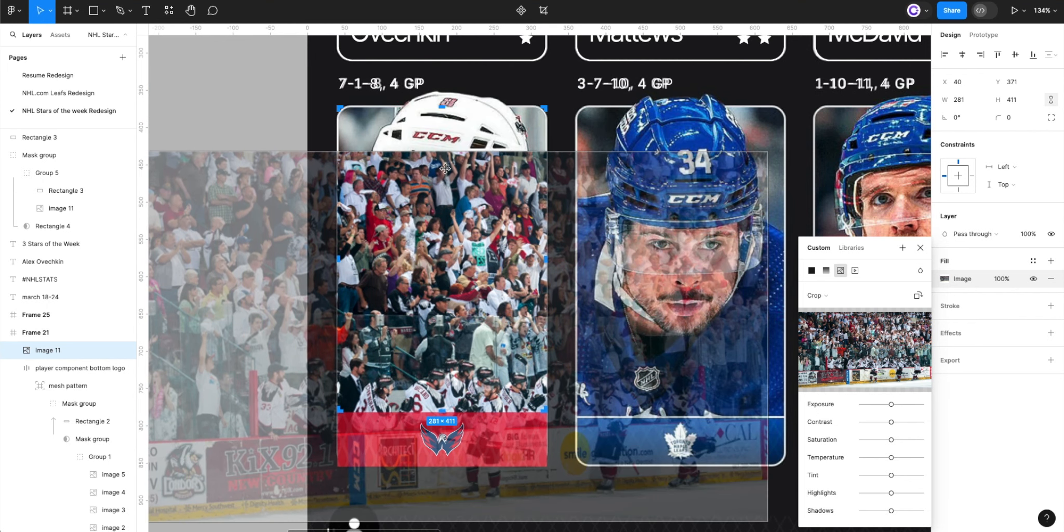
{"action": "left_click_drag", "start_coordinate": [450, 154], "coordinate": [462, 97]}
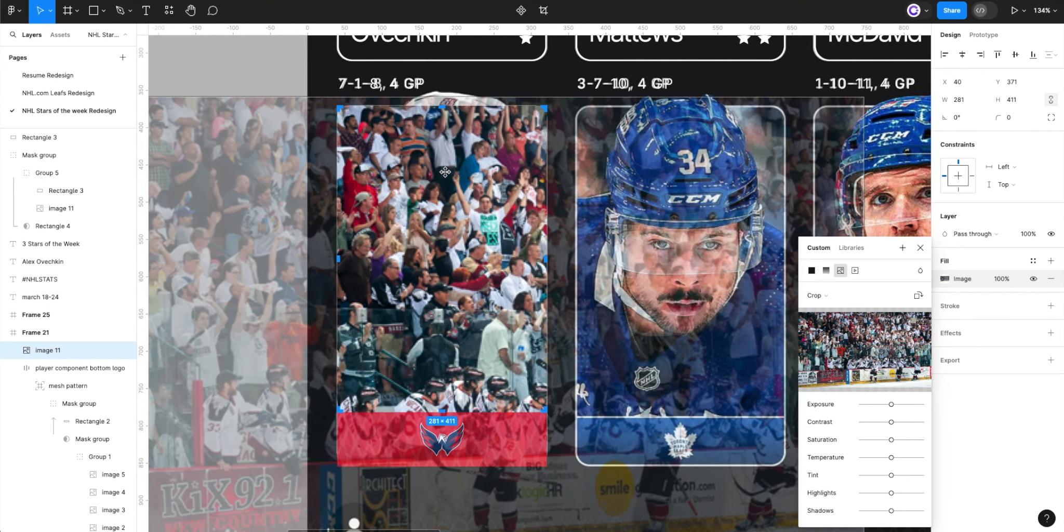
{"action": "left_click_drag", "start_coordinate": [446, 184], "coordinate": [445, 225]}
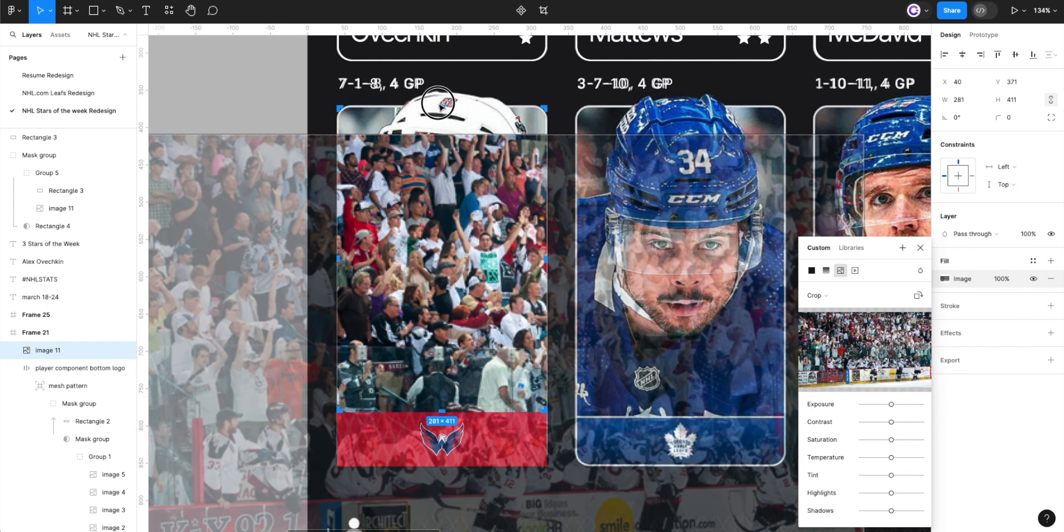
{"action": "left_click_drag", "start_coordinate": [438, 135], "coordinate": [438, 102]}
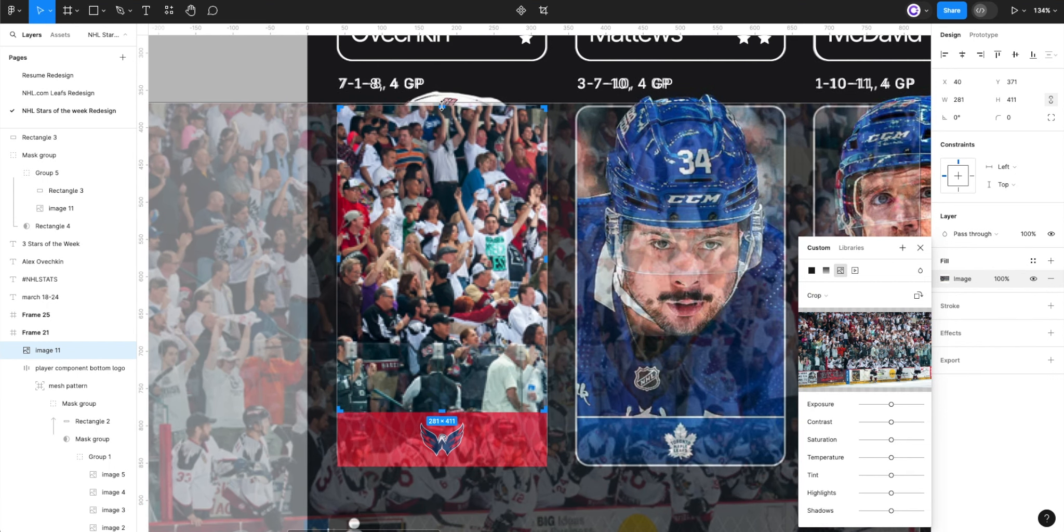
{"action": "key", "text": "Return"}
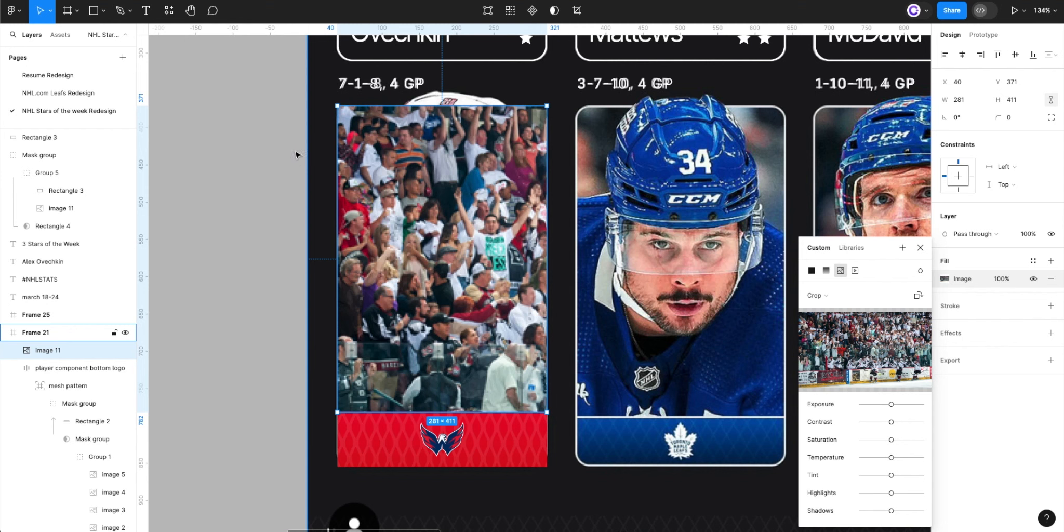
- Move the cropped crowd photo out of Frame 21 to the empty canvas above it at X -2445, Y -1493
{"action": "left_click", "coordinate": [292, 159]}
{"action": "scroll", "coordinate": [292, 159], "scroll_direction": "down", "scroll_amount": 5}
{"action": "left_click_drag", "start_coordinate": [322, 195], "coordinate": [343, 236]}
{"action": "scroll", "coordinate": [249, 228], "scroll_direction": "up", "scroll_amount": 4}
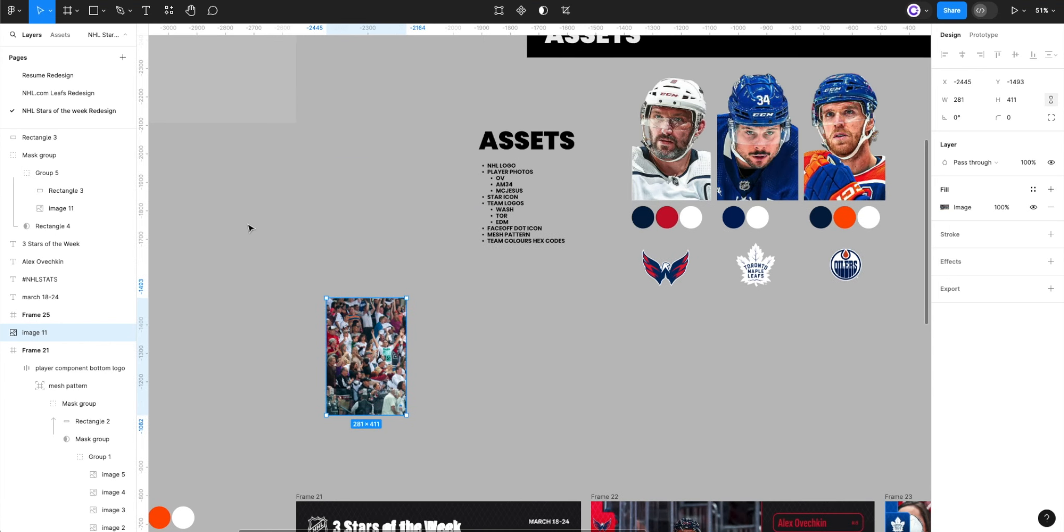
- Duplicate the cropped crowd photo and place the copy in line with the original at X -2852, Y -1493
{"action": "scroll", "coordinate": [285, 258], "scroll_direction": "down", "scroll_amount": 2}
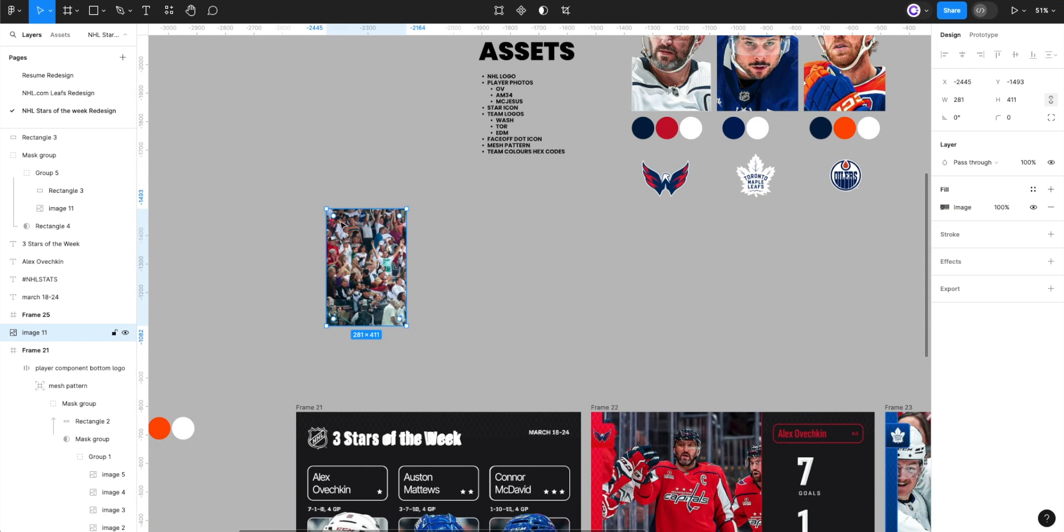
{"action": "key", "text": "ctrl+d"}
{"action": "left_click_drag", "start_coordinate": [361, 243], "coordinate": [244, 243]}
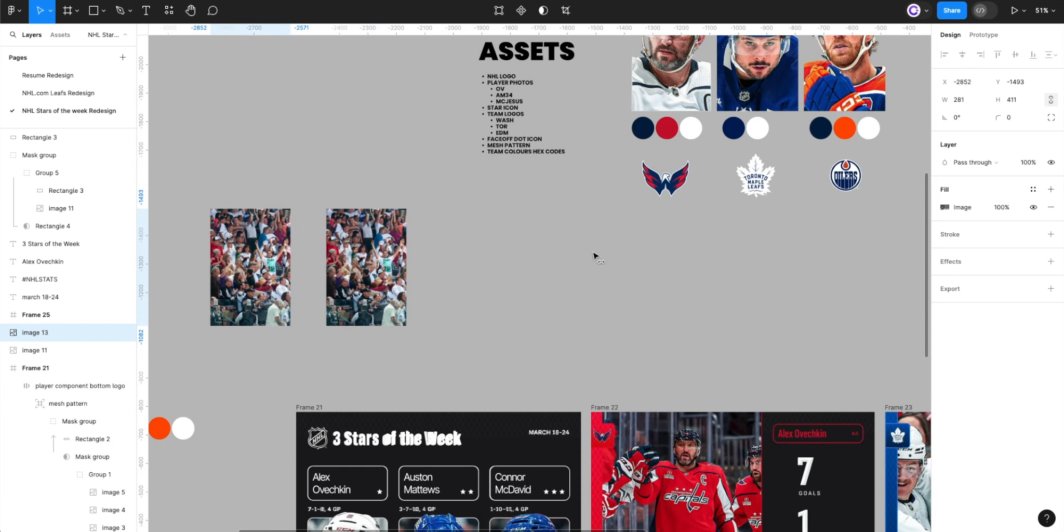
- Replace the copied crowd picture's image fill with a solid white FFFFFF fill at 100% opacity
{"action": "left_click", "coordinate": [1050, 189]}
{"action": "left_click", "coordinate": [1051, 224]}
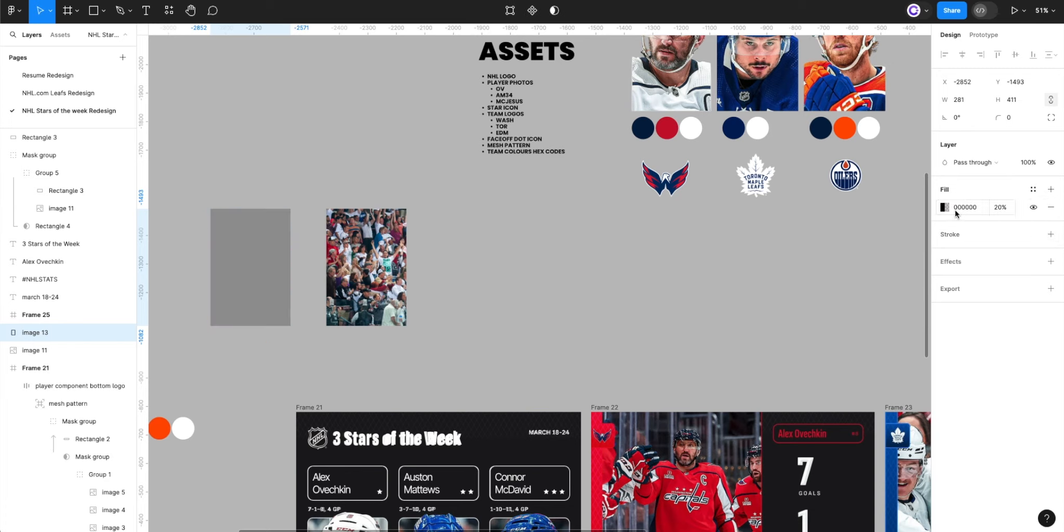
{"action": "left_click", "coordinate": [1000, 208]}
{"action": "type", "text": "10"}
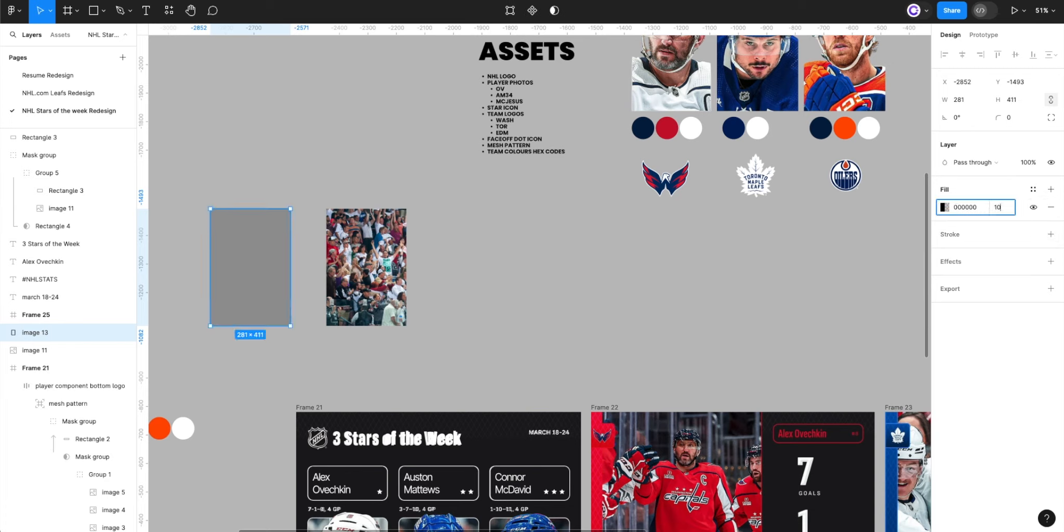
{"action": "type", "text": "0"}
{"action": "key", "text": "Return"}
{"action": "left_click", "coordinate": [944, 207]}
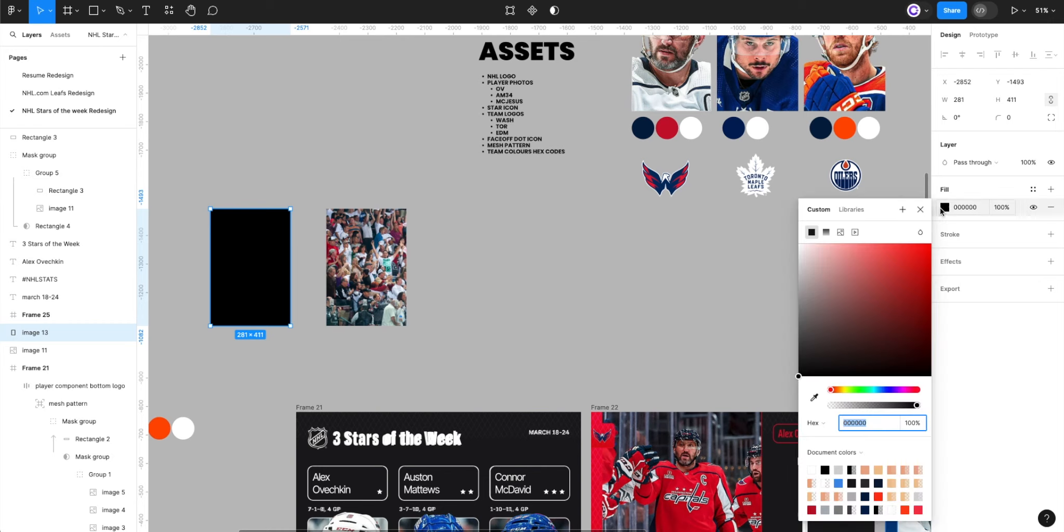
{"action": "left_click", "coordinate": [747, 195]}
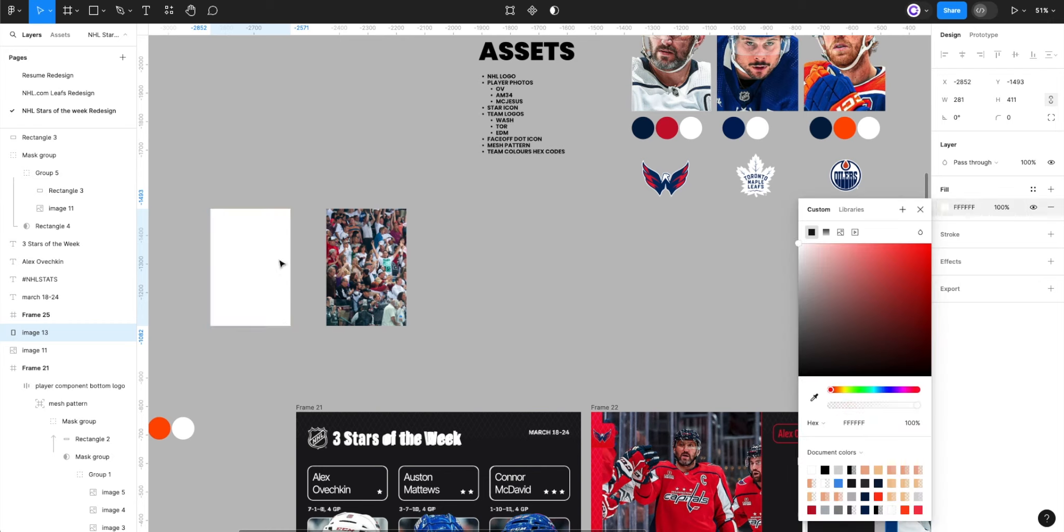
{"action": "left_click", "coordinate": [254, 265]}
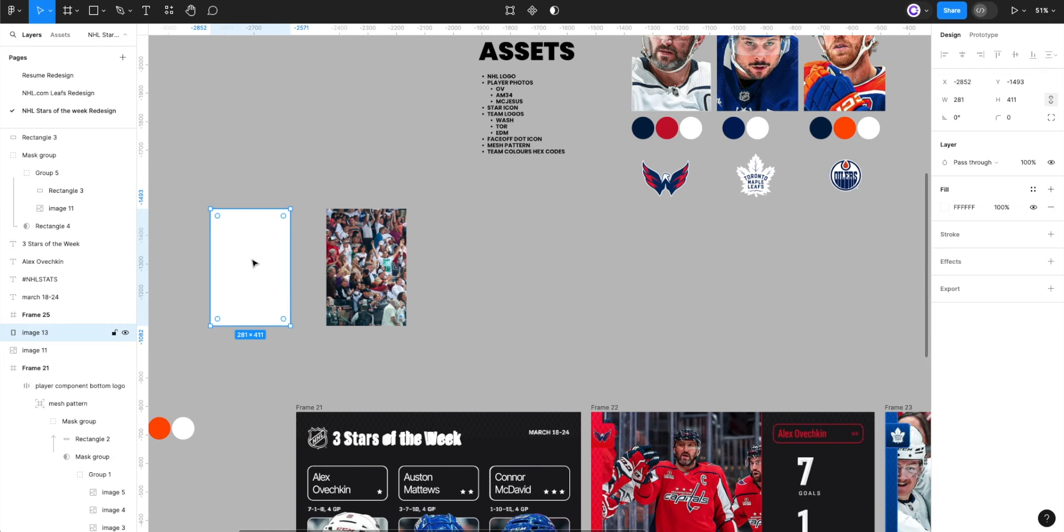
- Move the white rectangle over the remaining crowd photo at X -2445, Y -1493 and give it a background blur effect
{"action": "left_click_drag", "start_coordinate": [254, 263], "coordinate": [371, 263]}
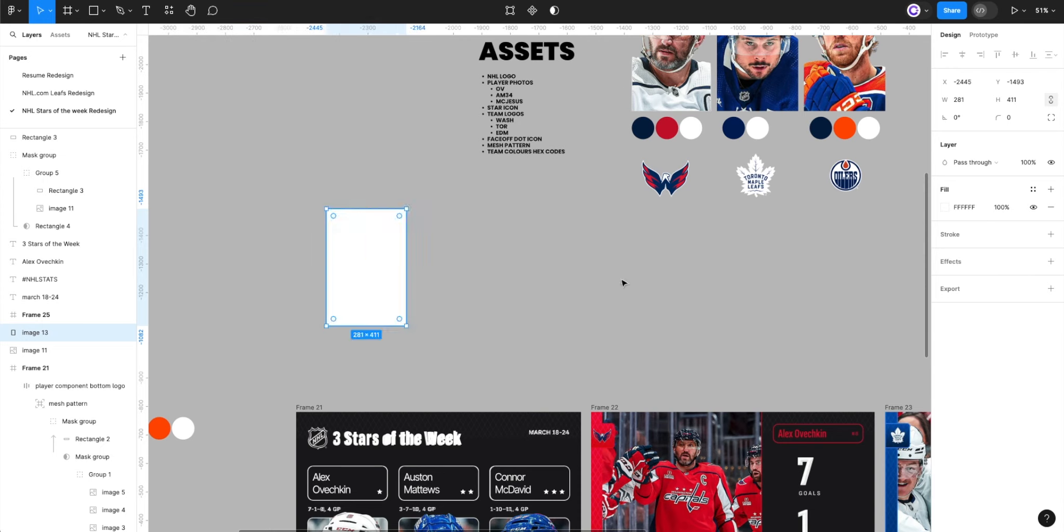
{"action": "left_click", "coordinate": [1009, 274]}
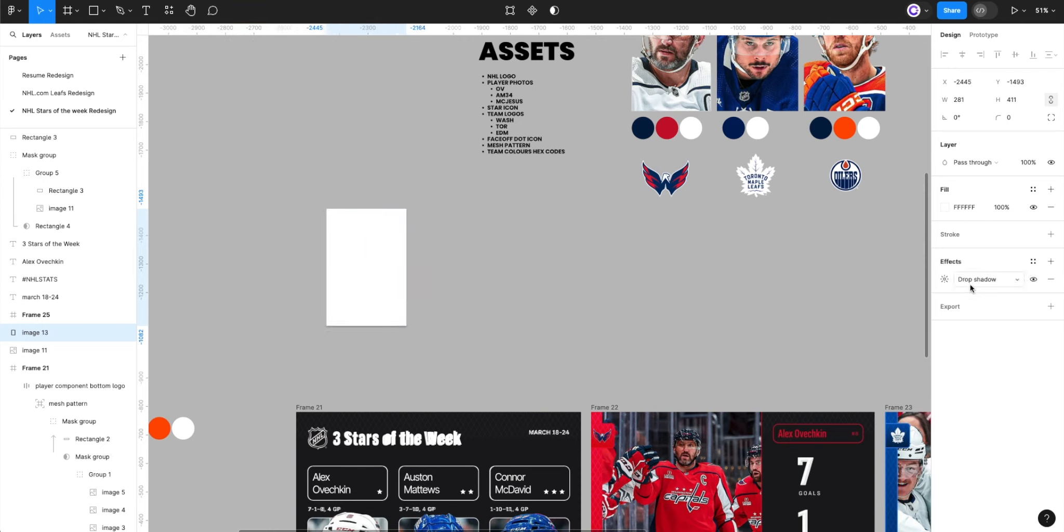
{"action": "left_click", "coordinate": [971, 282]}
{"action": "left_click", "coordinate": [977, 305]}
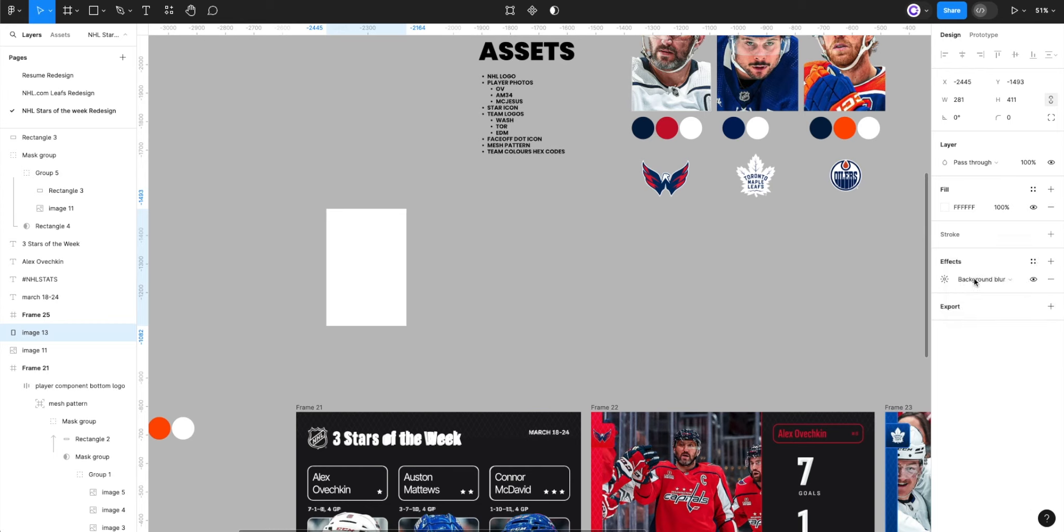
- Set the white overlay rectangle's fill opacity to 70%
{"action": "left_click", "coordinate": [1001, 208]}
{"action": "type", "text": "70"}
{"action": "key", "text": "Return"}
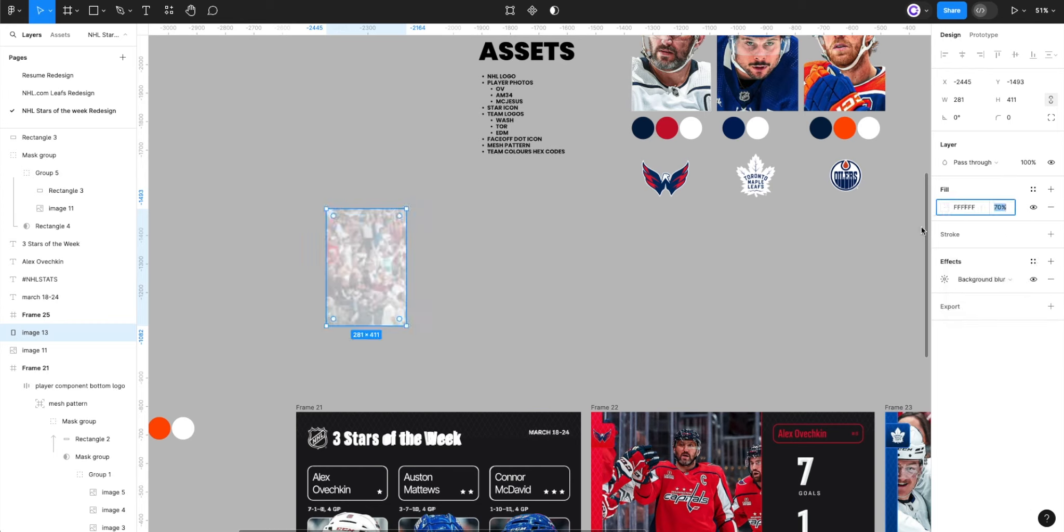
- Open the background blur settings of the white overlay rectangle
{"action": "left_click", "coordinate": [944, 208]}
{"action": "left_click", "coordinate": [944, 281]}
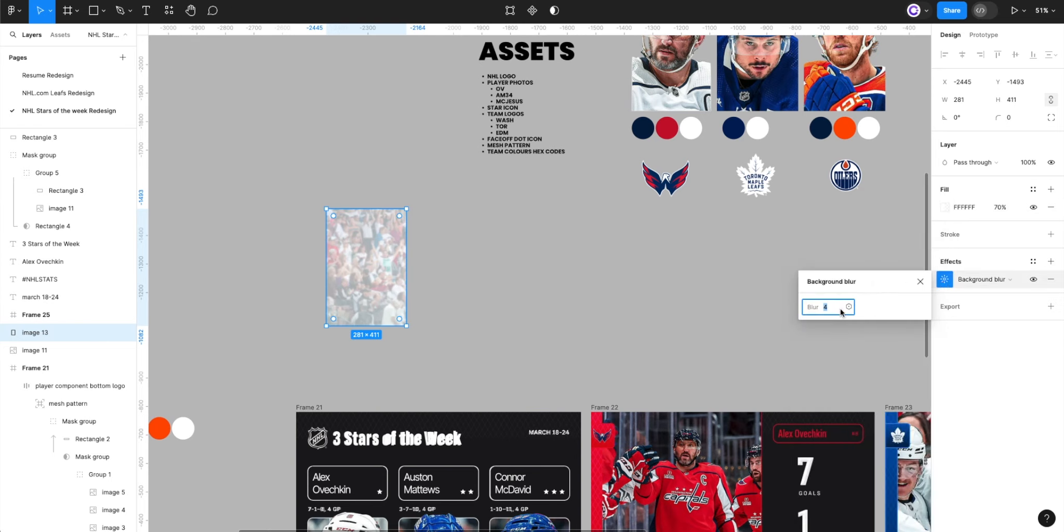
- Set the crowd overlay's background blur to 24 and its white fill opacity to 40%
{"action": "type", "text": "24"}
{"action": "key", "text": "Return"}
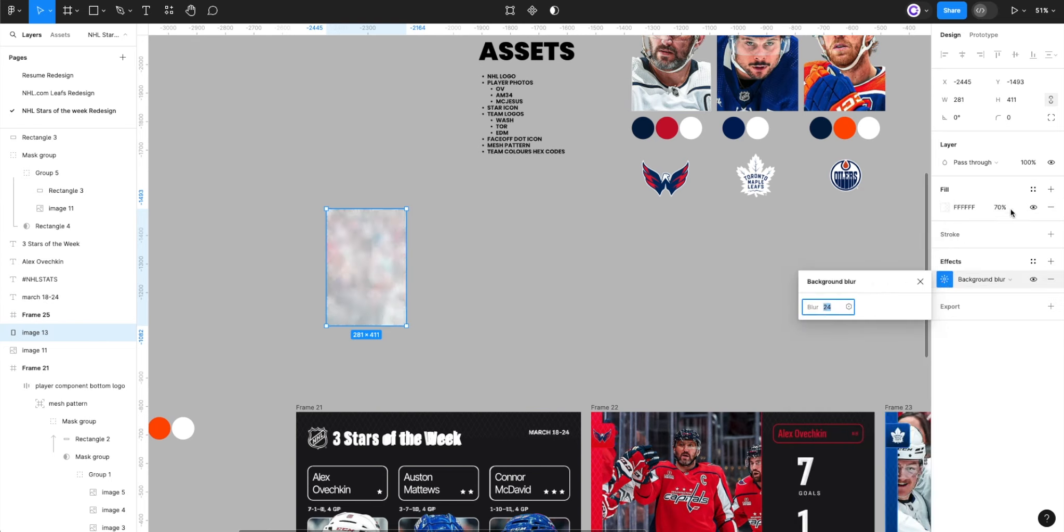
{"action": "left_click", "coordinate": [1001, 207]}
{"action": "type", "text": "40"}
{"action": "key", "text": "Return"}
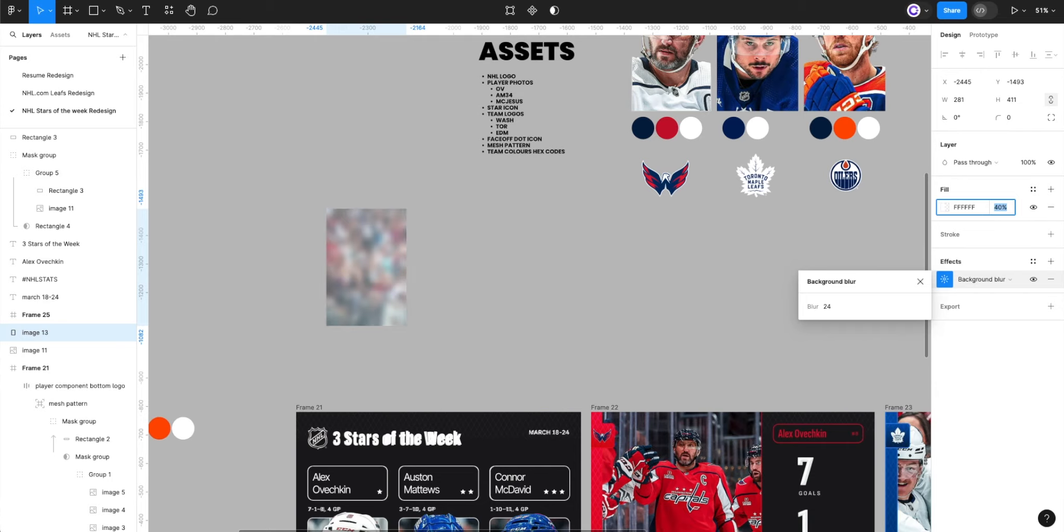
{"action": "scroll", "coordinate": [280, 285], "scroll_direction": "up", "scroll_amount": 5}
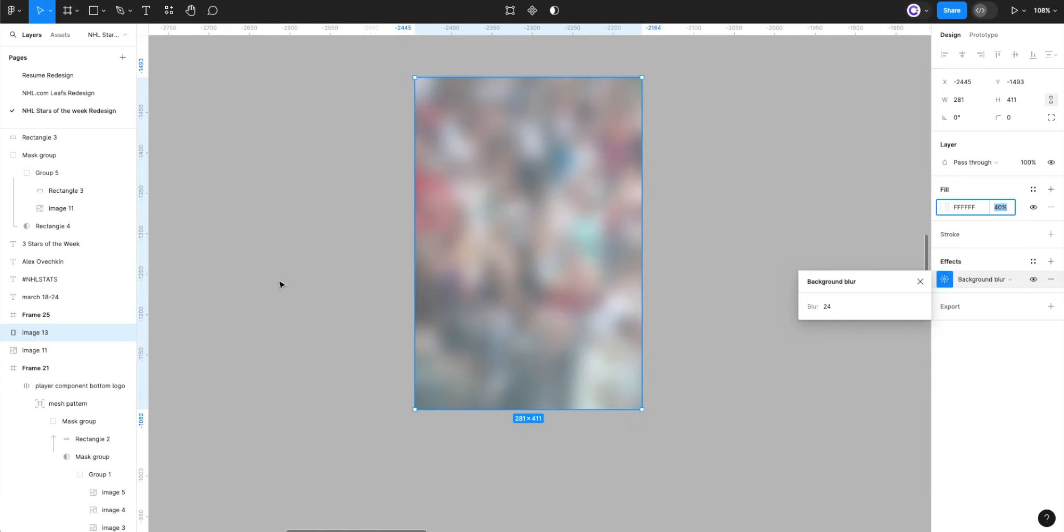
{"action": "left_click", "coordinate": [330, 284]}
{"action": "scroll", "coordinate": [329, 285], "scroll_direction": "down", "scroll_amount": 2}
{"action": "left_click", "coordinate": [472, 235]}
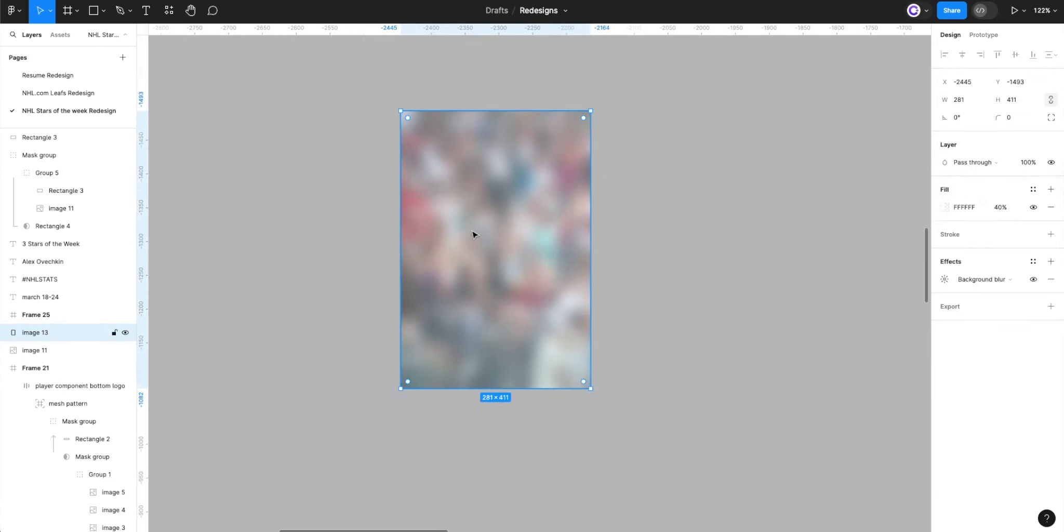
- Reduce the overlay's background blur to 14
{"action": "left_click", "coordinate": [943, 282]}
{"action": "key", "text": "Escape"}
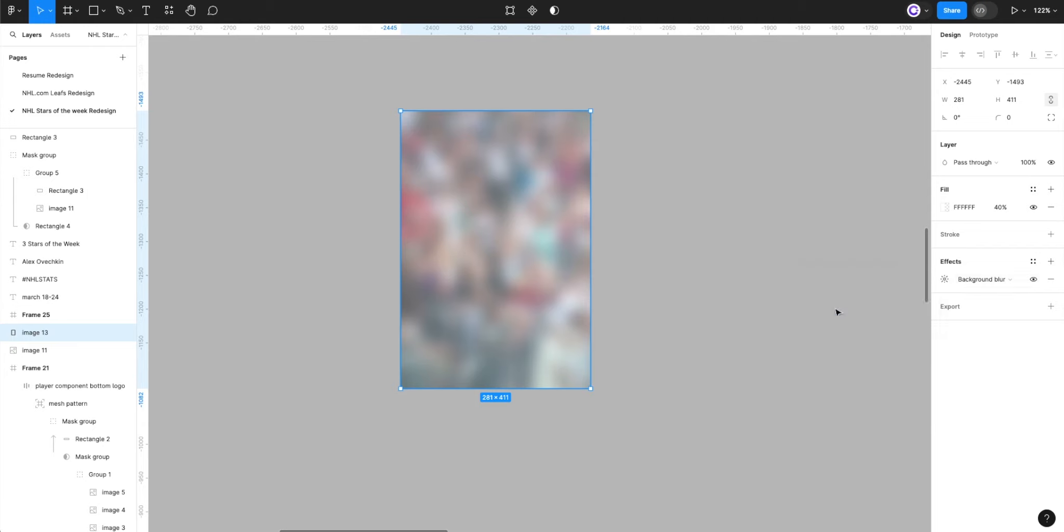
{"action": "left_click", "coordinate": [944, 281]}
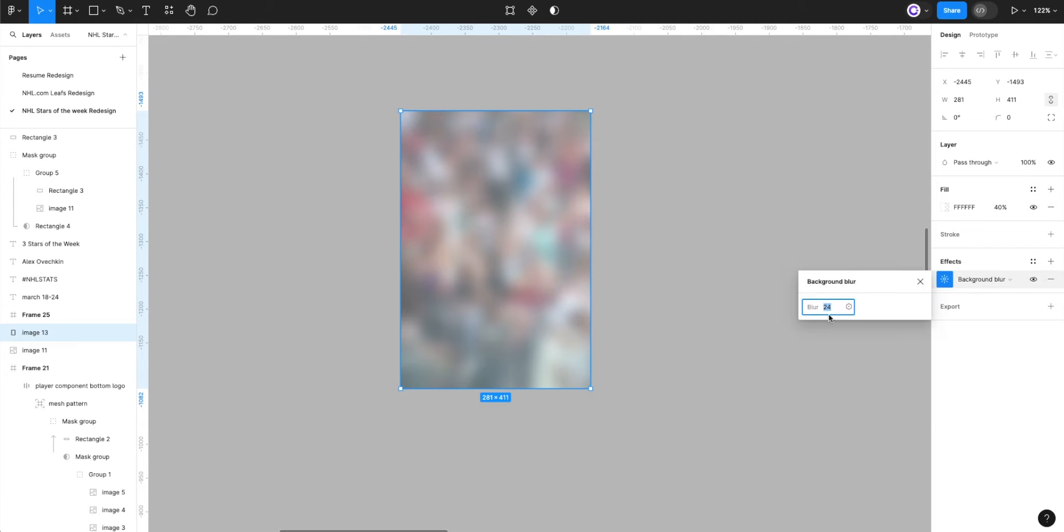
{"action": "left_click_drag", "start_coordinate": [829, 315], "coordinate": [825, 315]}
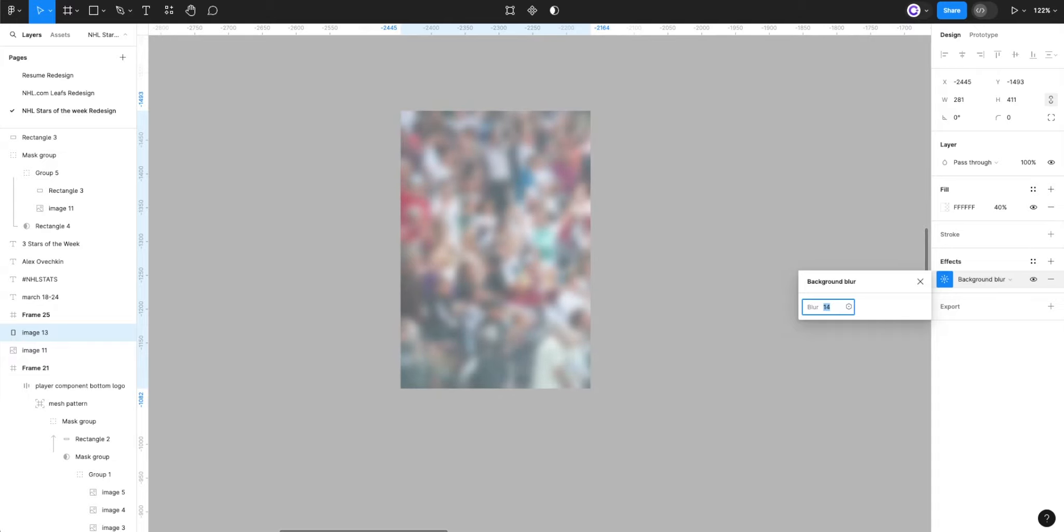
{"action": "left_click", "coordinate": [308, 272]}
{"action": "scroll", "coordinate": [308, 272], "scroll_direction": "down", "scroll_amount": 5}
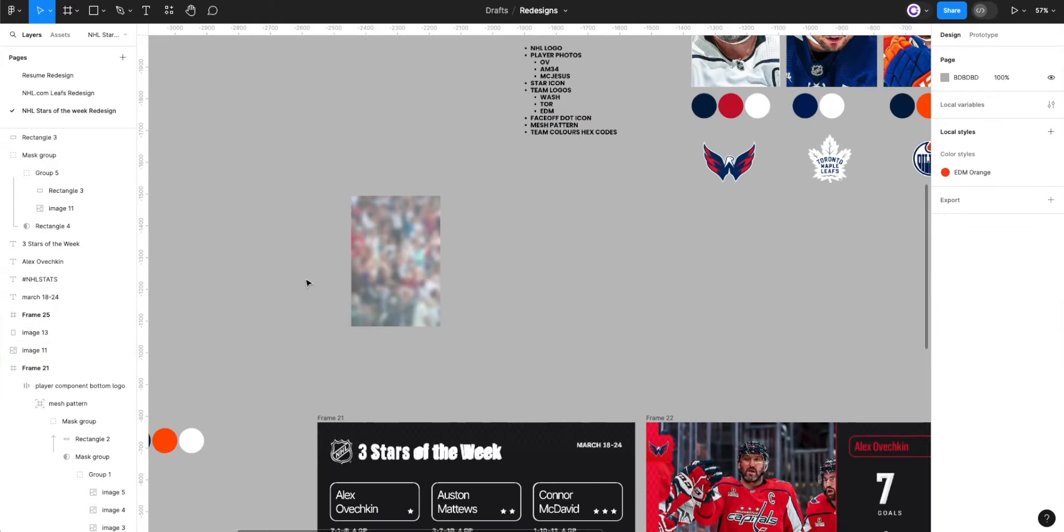
{"action": "left_click_drag", "start_coordinate": [306, 307], "coordinate": [352, 136]}
{"action": "left_click", "coordinate": [104, 333]}
{"action": "left_click_drag", "start_coordinate": [453, 110], "coordinate": [426, 426]}
{"action": "key", "text": "ctrl+z"}
- Group the blur overlay with the crowd image beneath it
{"action": "scroll", "coordinate": [441, 235], "scroll_direction": "up", "scroll_amount": 5}
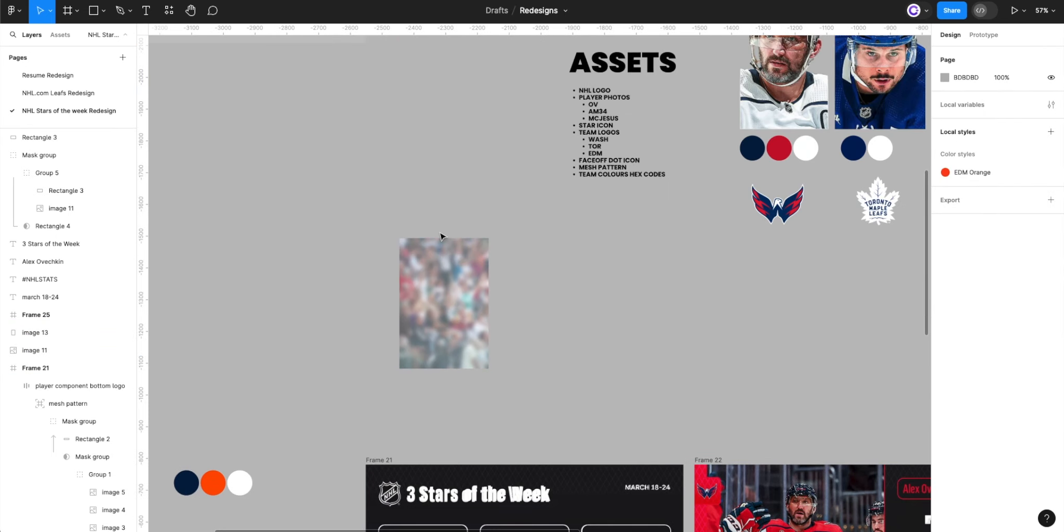
{"action": "left_click_drag", "start_coordinate": [359, 279], "coordinate": [586, 459]}
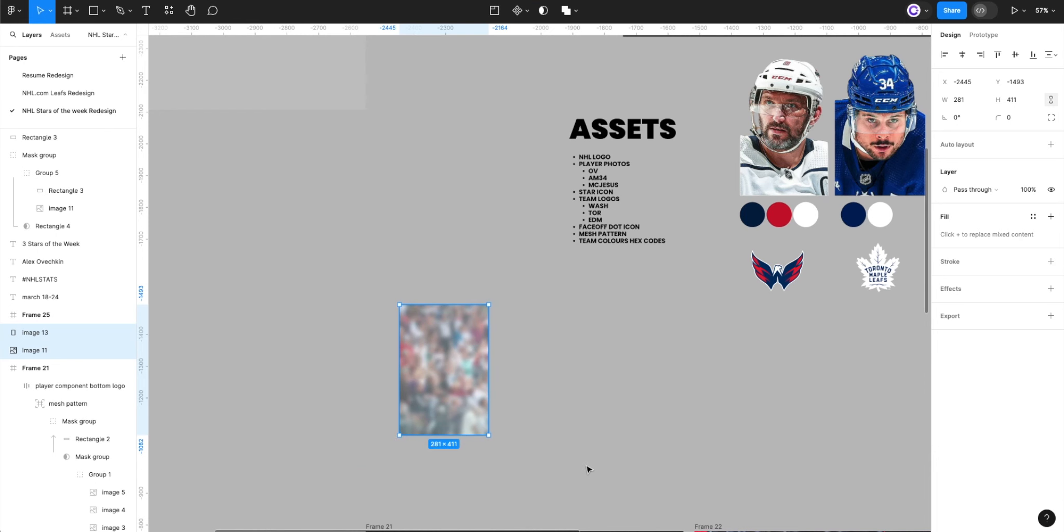
{"action": "key", "text": "ctrl+g"}
- Place the blurred crowd group over Ovechkin's photo in Frame 21 and set its spacing to the Capitals logo bar to 0
{"action": "scroll", "coordinate": [526, 413], "scroll_direction": "down", "scroll_amount": 5}
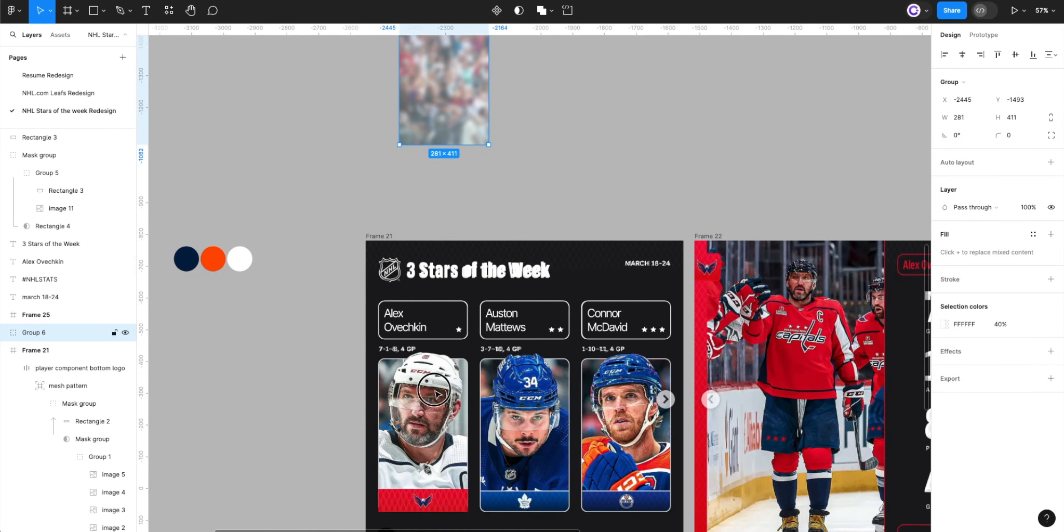
{"action": "mouse_move", "coordinate": [430, 414]}
{"action": "left_mouse_down"}
{"action": "mouse_move", "coordinate": [414, 422]}
{"action": "mouse_move", "coordinate": [427, 420]}
{"action": "left_mouse_up"}
{"action": "left_click", "coordinate": [451, 500], "text": "shift"}
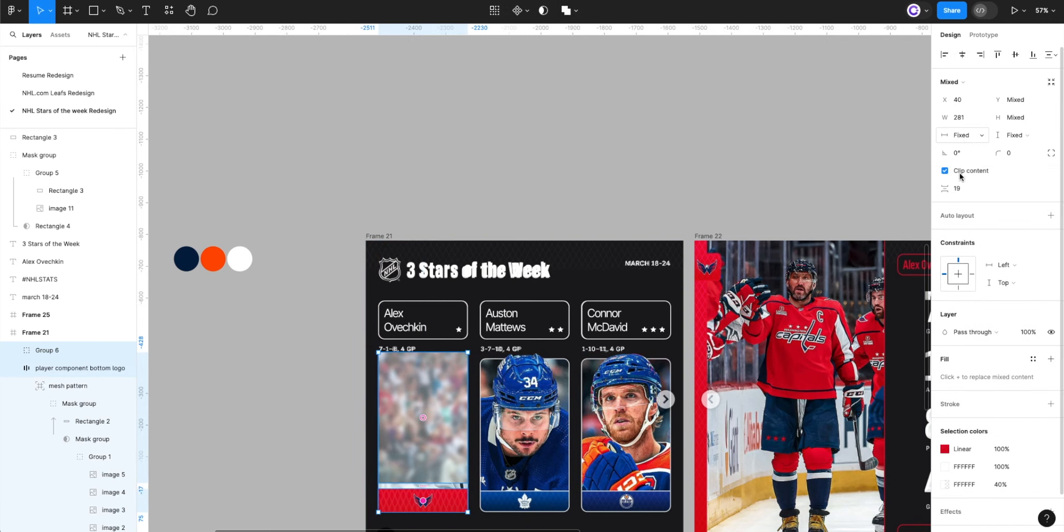
{"action": "left_click", "coordinate": [961, 188]}
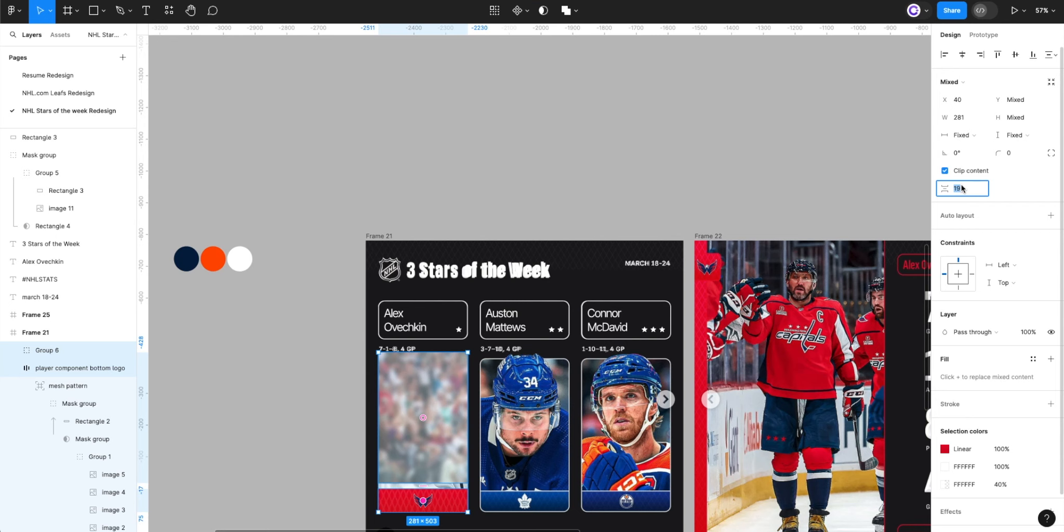
{"action": "type", "text": "0"}
{"action": "key", "text": "Return"}
- Move the crowd background and logo bar down to line up with the neighbouring player cards, and group them
{"action": "scroll", "coordinate": [325, 418], "scroll_direction": "up", "scroll_amount": 5}
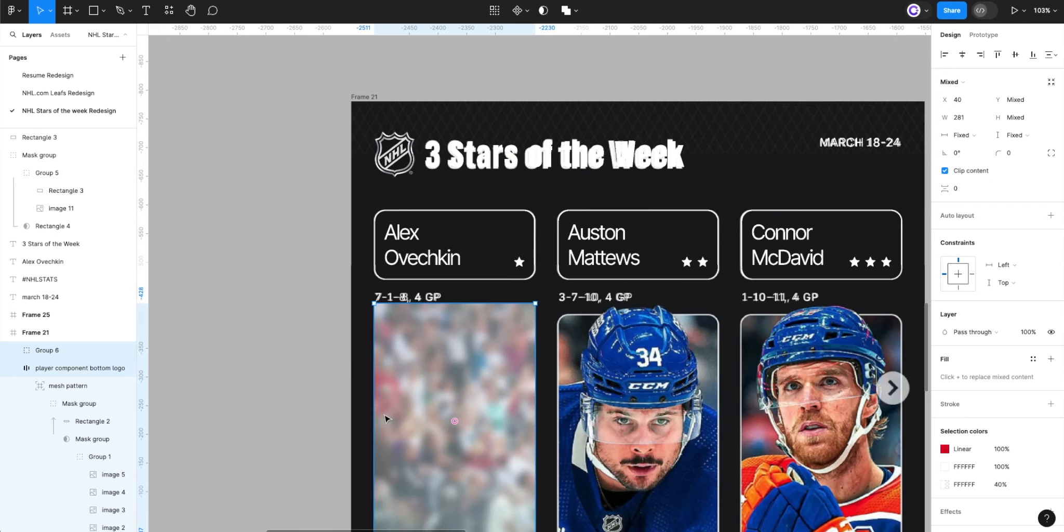
{"action": "left_click_drag", "start_coordinate": [511, 283], "coordinate": [510, 297]}
{"action": "key", "text": "super+g"}
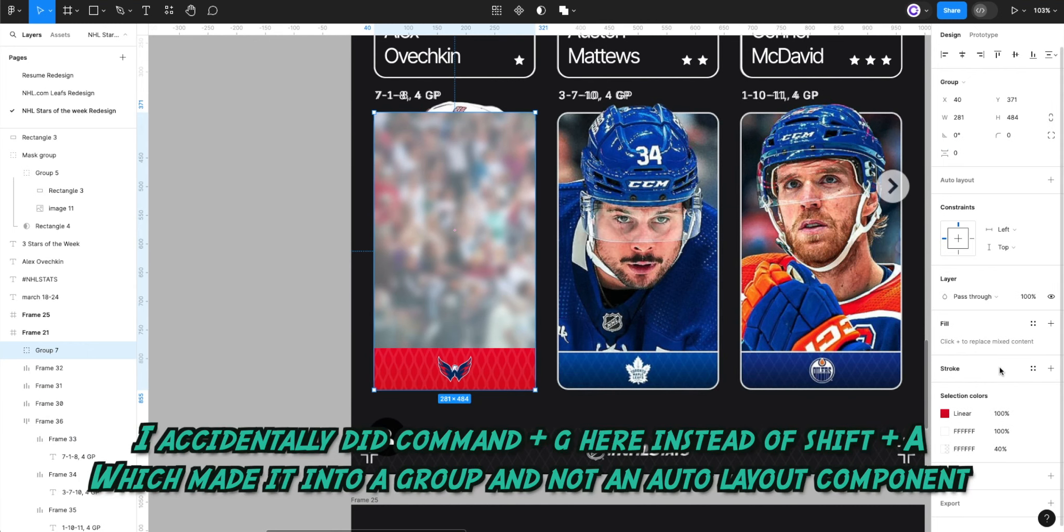
- Add a white inside stroke 2 px wide to the grouped Ovechkin card
{"action": "left_click", "coordinate": [1051, 369]}
{"action": "left_click", "coordinate": [1006, 404]}
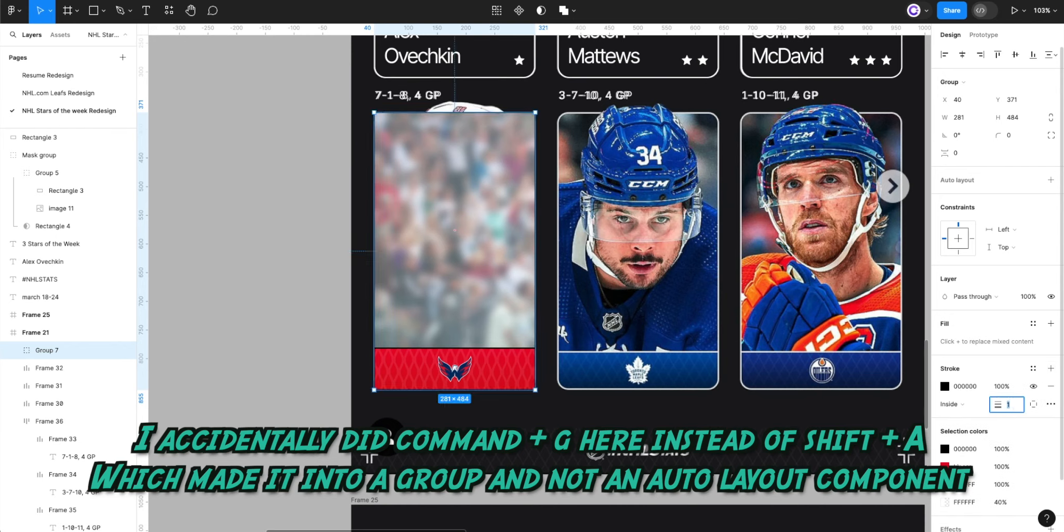
{"action": "key", "text": "Return"}
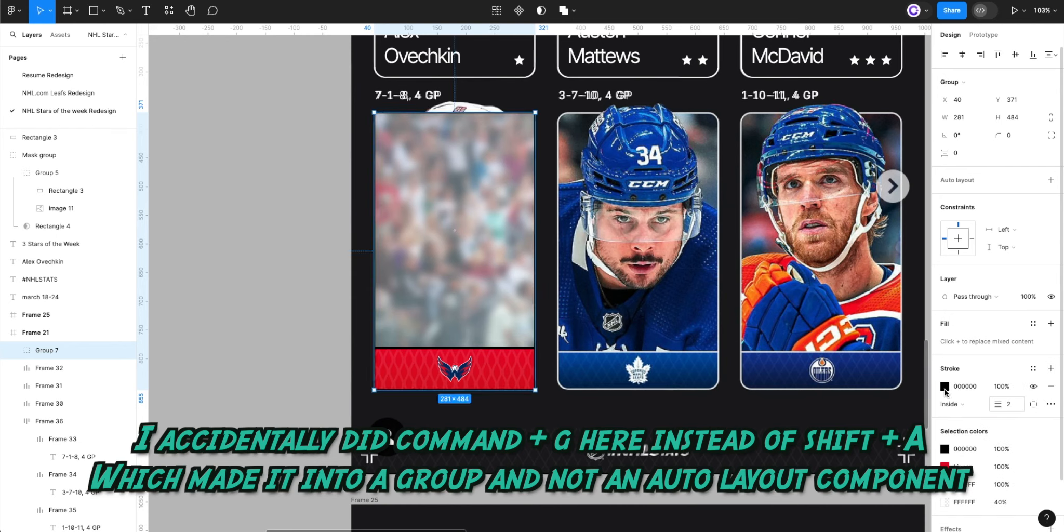
{"action": "left_click_drag", "start_coordinate": [858, 309], "coordinate": [751, 181]}
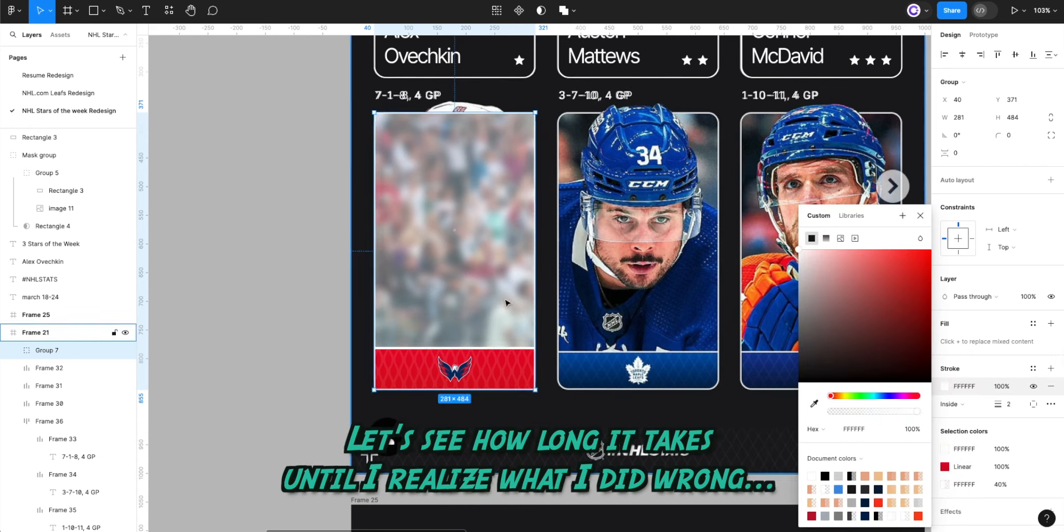
- Try corner radii of 30 and 20 on the grouped card and reset the radius to 0
{"action": "left_click", "coordinate": [963, 155]}
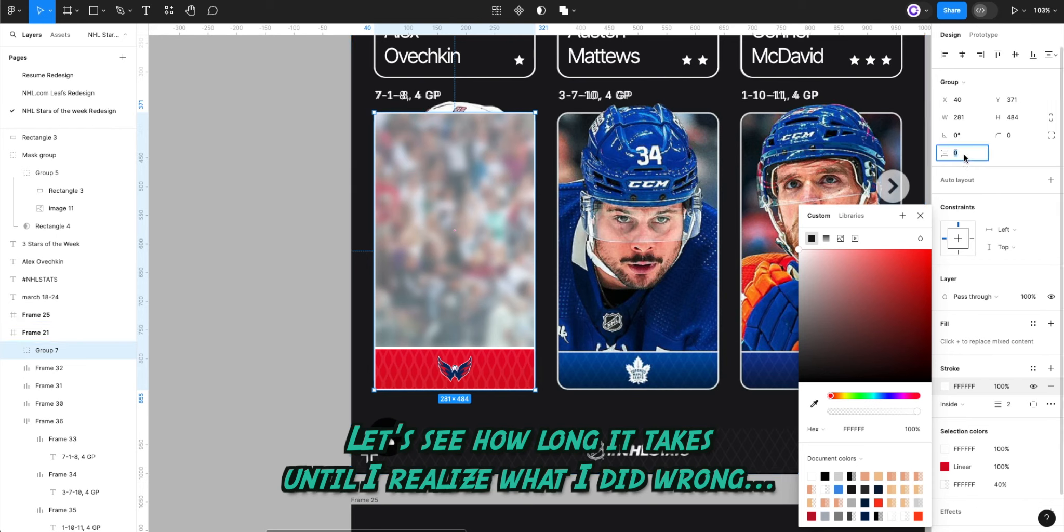
{"action": "left_click", "coordinate": [1005, 135]}
{"action": "type", "text": "30"}
{"action": "key", "text": "Return"}
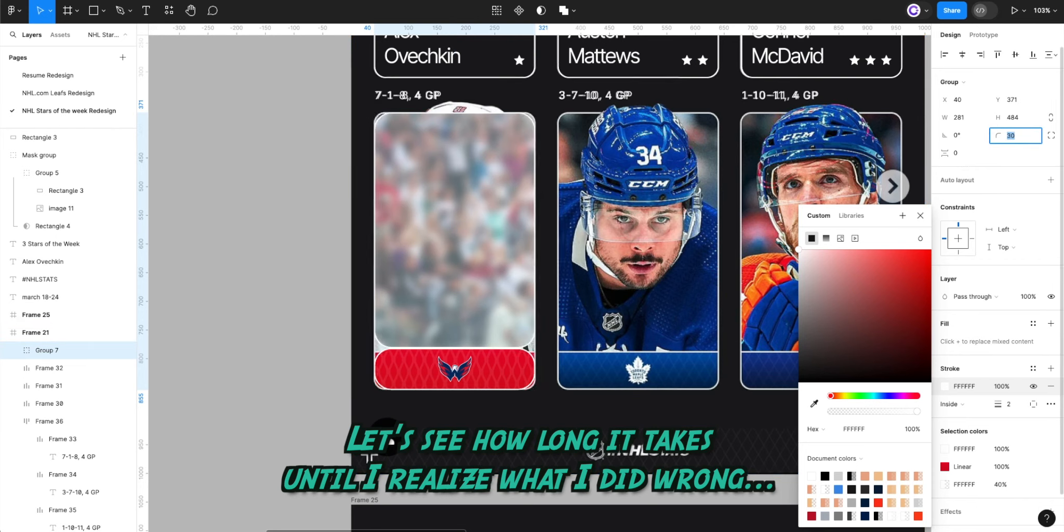
{"action": "type", "text": "20"}
{"action": "key", "text": "Return"}
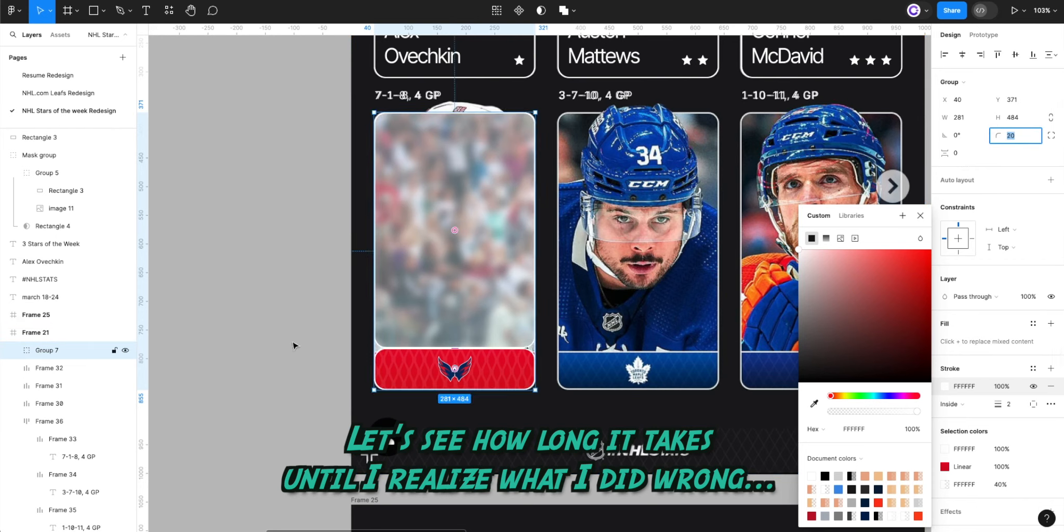
{"action": "key", "text": "super+z"}
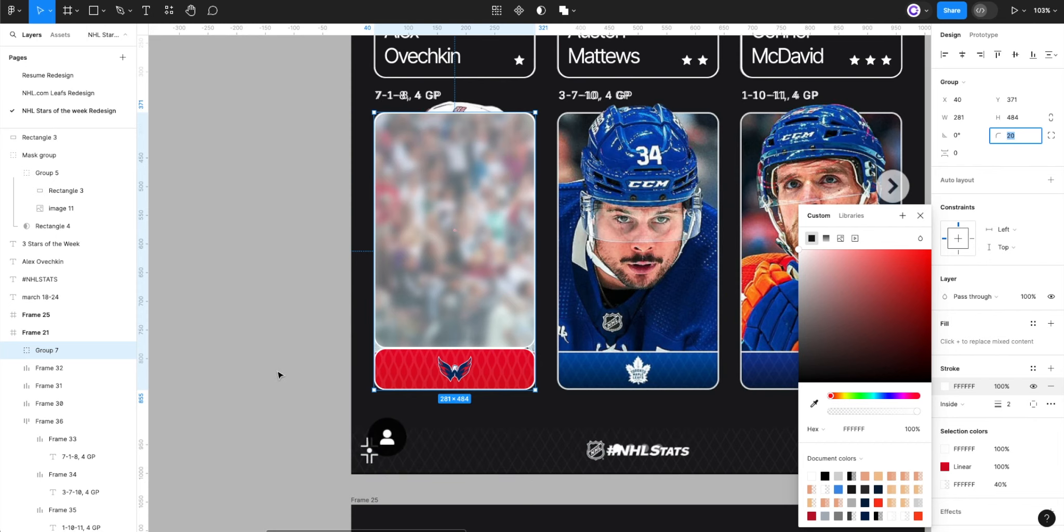
{"action": "type", "text": "0"}
{"action": "key", "text": "Return"}
{"action": "double_click", "coordinate": [409, 371]}
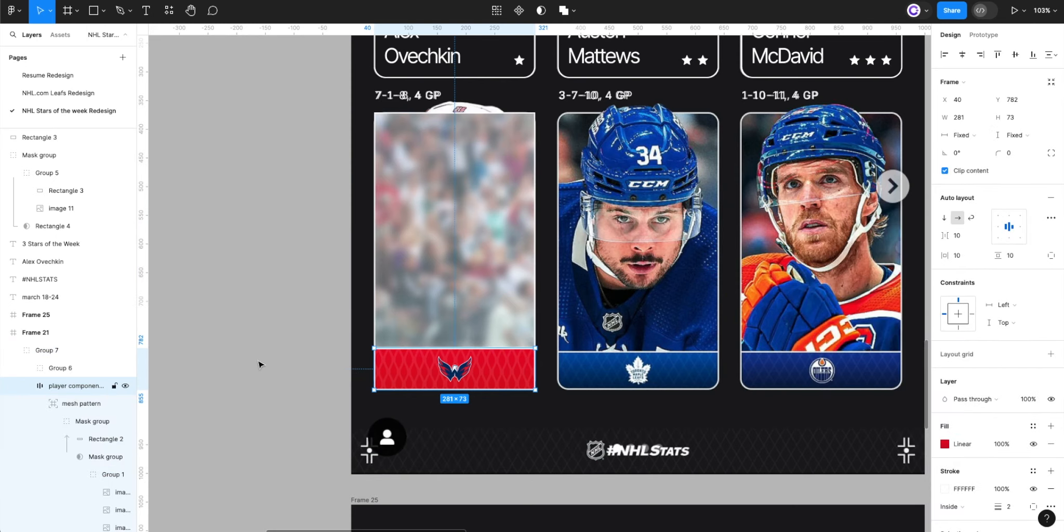
{"action": "left_click", "coordinate": [416, 297]}
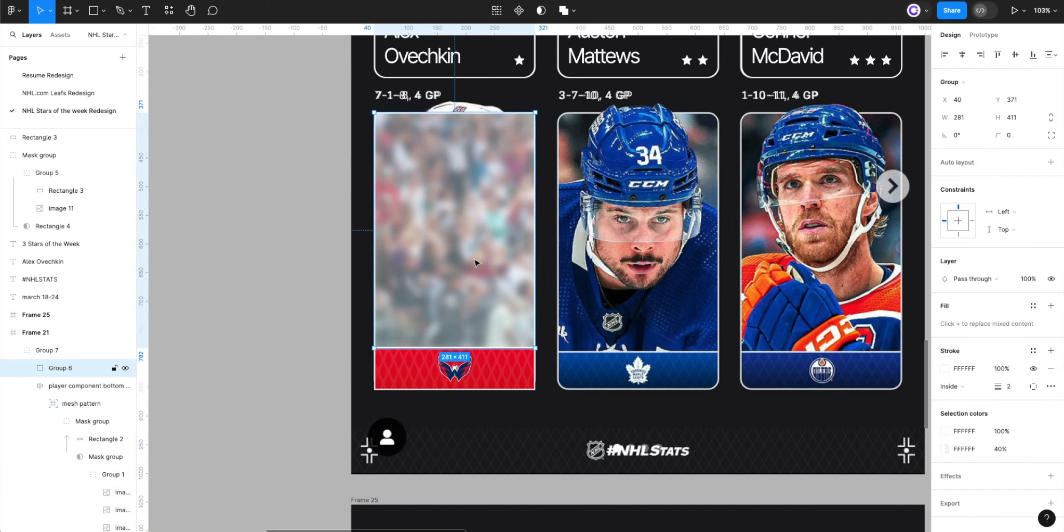
{"action": "left_click", "coordinate": [289, 312]}
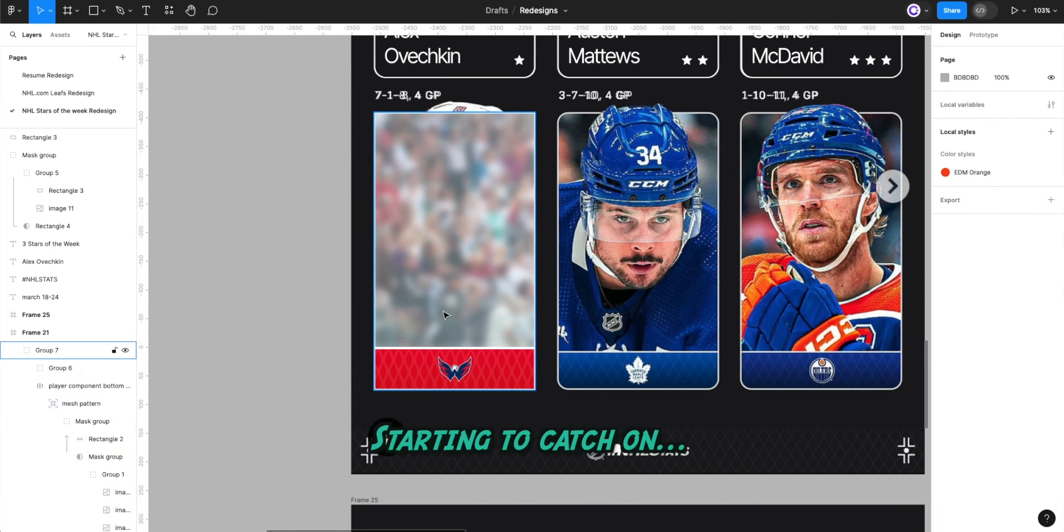
{"action": "left_click", "coordinate": [444, 314]}
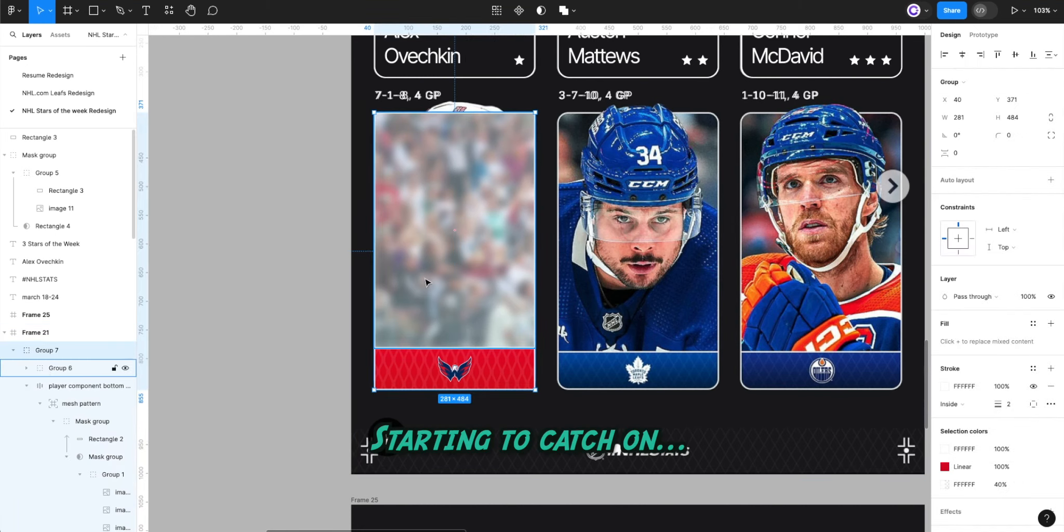
{"action": "left_click", "coordinate": [13, 353]}
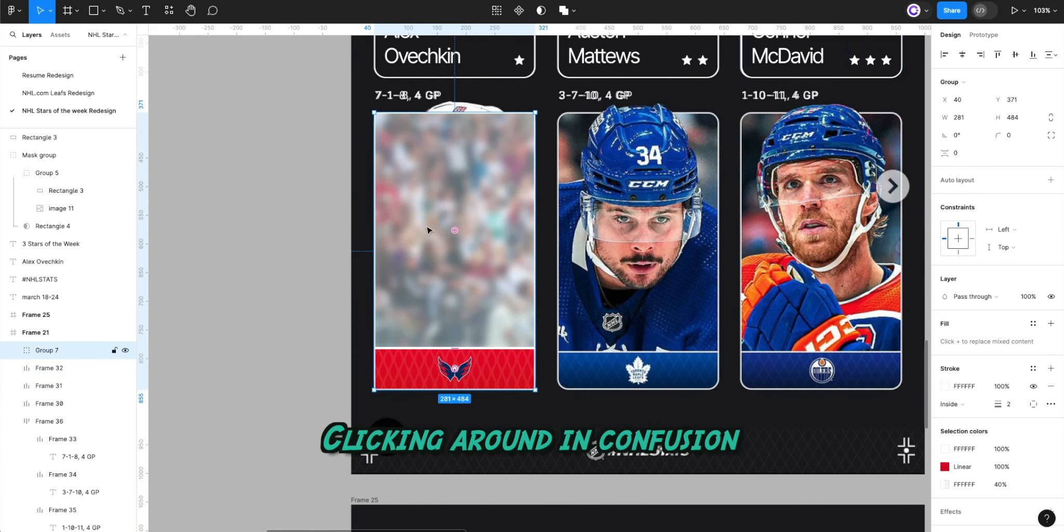
- Ungroup the card and wrap the crowd background and logo bar in an auto layout frame instead
{"action": "key", "text": "ctrl+shift+g"}
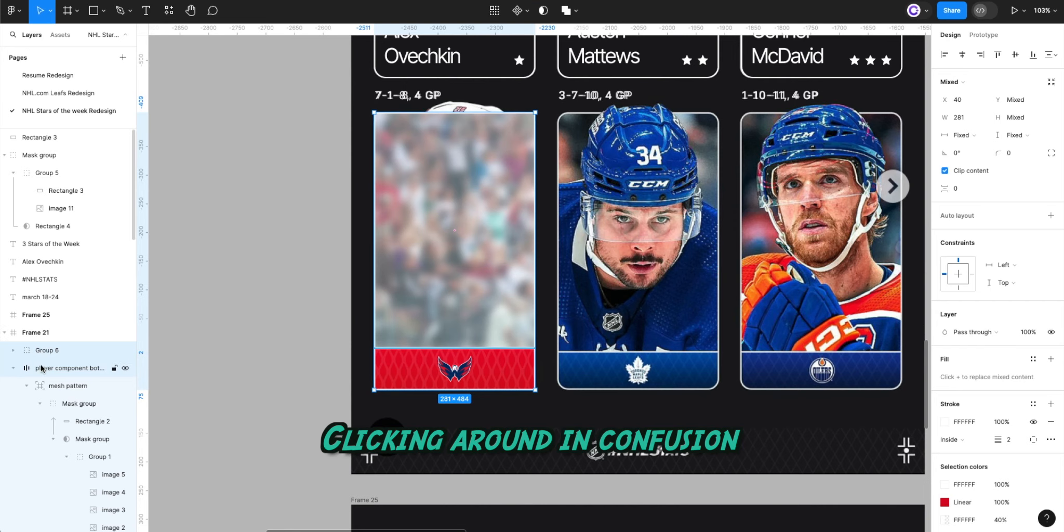
{"action": "left_click", "coordinate": [48, 352]}
{"action": "left_click", "coordinate": [47, 367]}
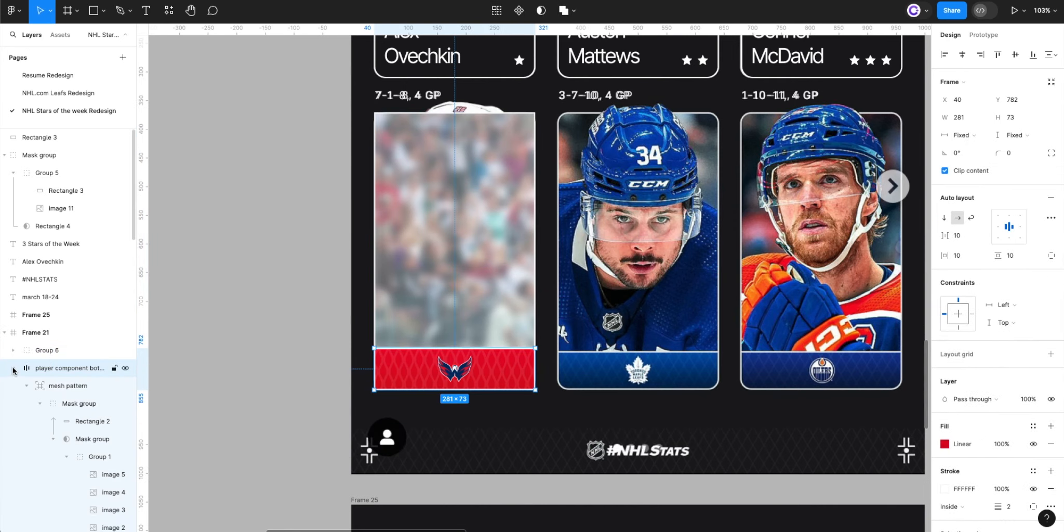
{"action": "left_click", "coordinate": [13, 368]}
{"action": "left_click", "coordinate": [46, 351]}
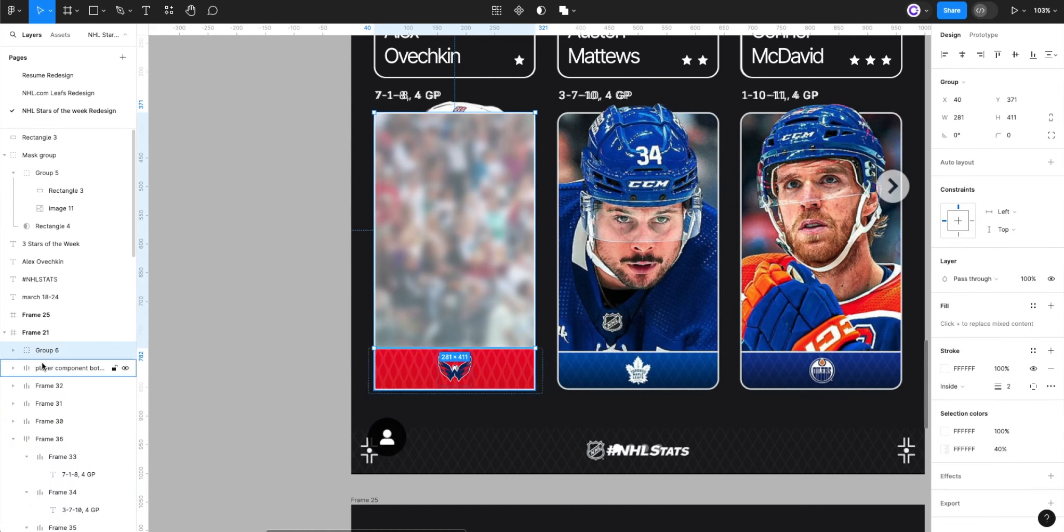
{"action": "left_click", "coordinate": [43, 366], "text": "shift"}
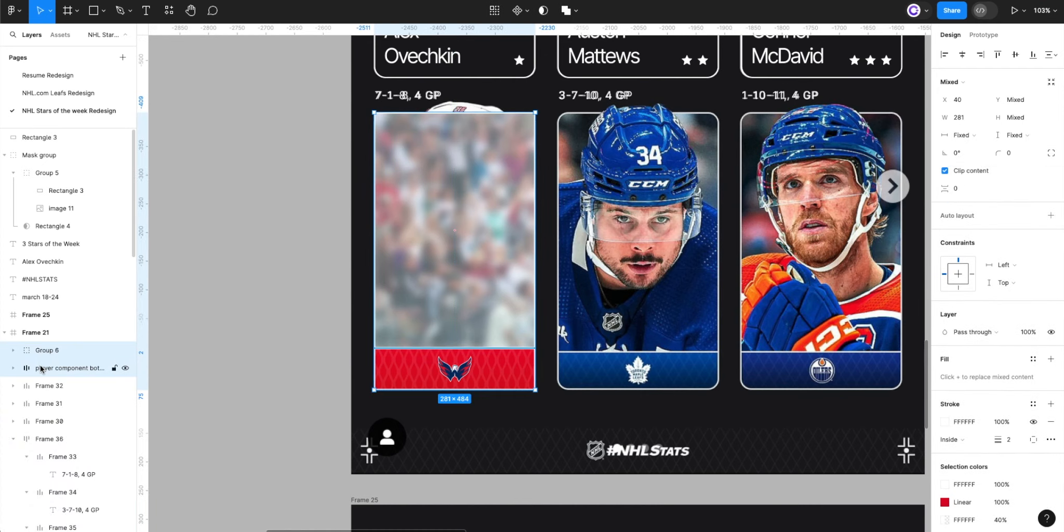
{"action": "key", "text": "ctrl+shift+g"}
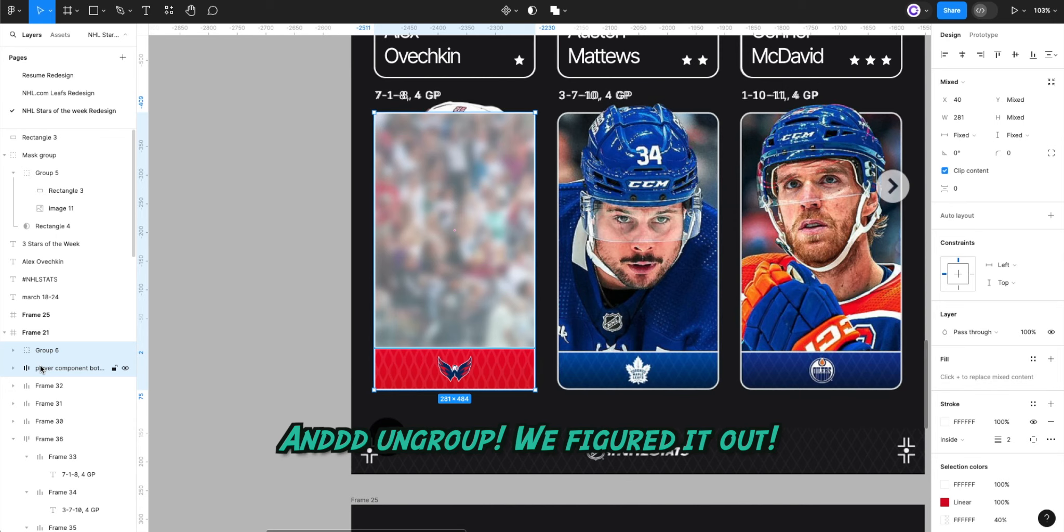
{"action": "key", "text": "shift+a"}
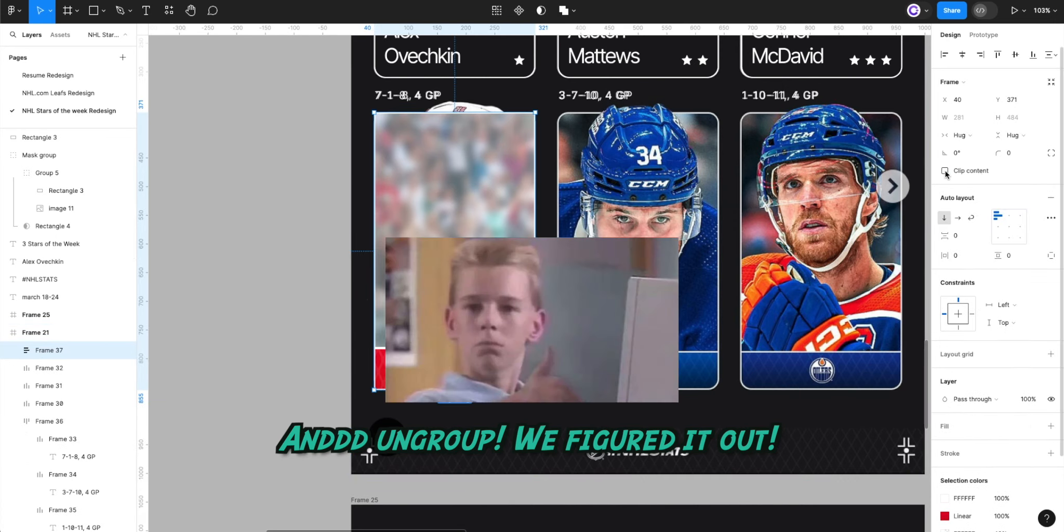
- Enable content clipping on the new card frame and set its corner radius to 20
{"action": "left_click", "coordinate": [981, 170]}
{"action": "type", "text": "20"}
{"action": "key", "text": "Return"}
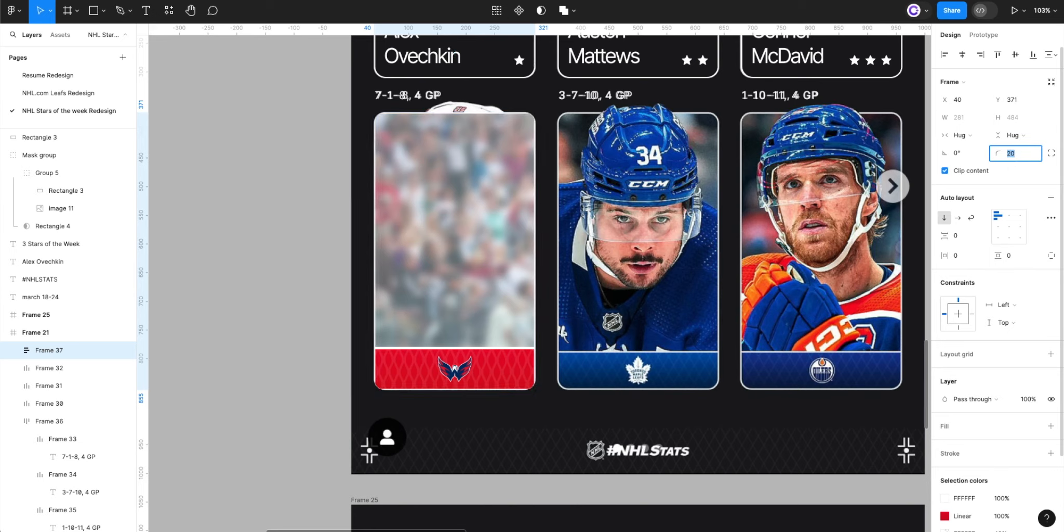
- Remove the strokes from the crowd background group and the Capitals logo bar inside the card frame
{"action": "left_click", "coordinate": [13, 351]}
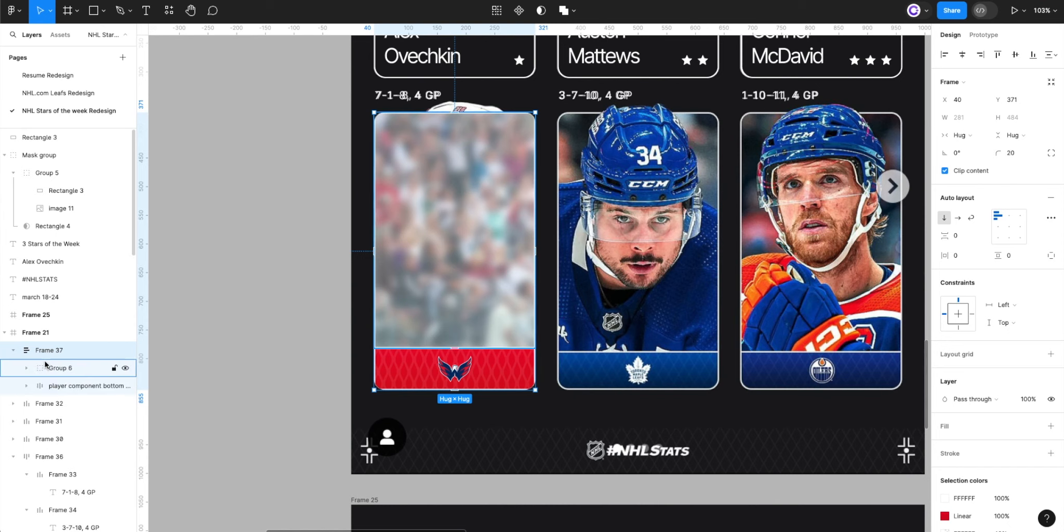
{"action": "left_click", "coordinate": [47, 366]}
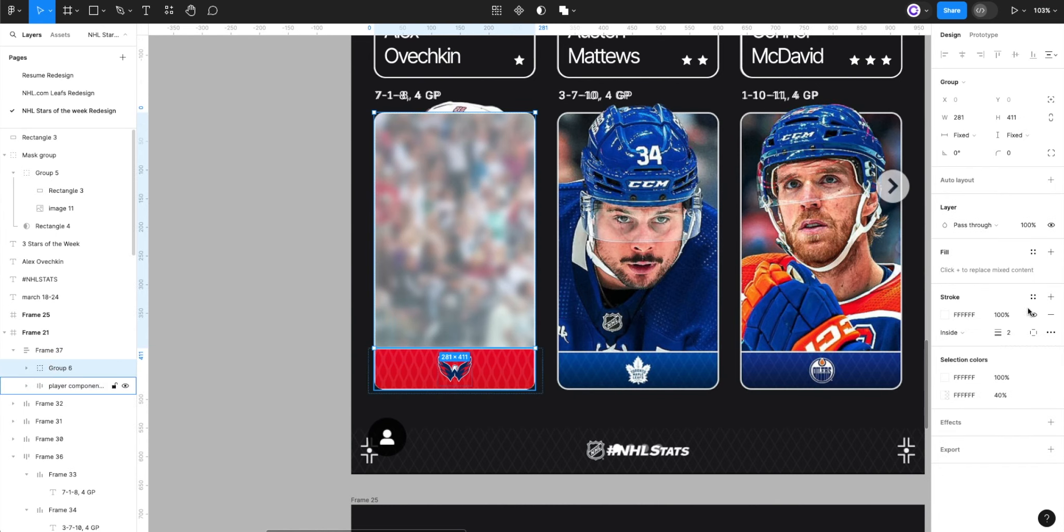
{"action": "left_click", "coordinate": [1051, 315]}
{"action": "left_click", "coordinate": [68, 388]}
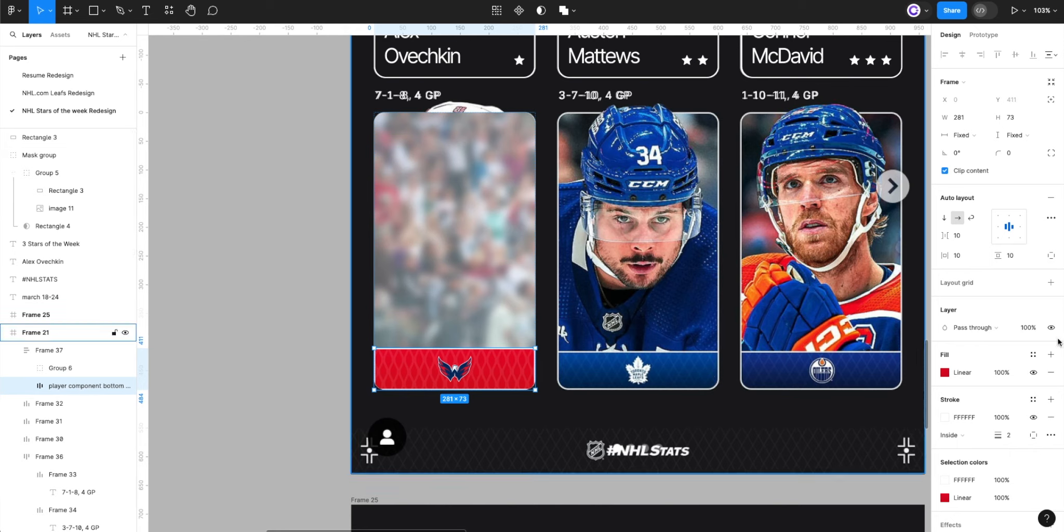
{"action": "left_click", "coordinate": [1051, 417]}
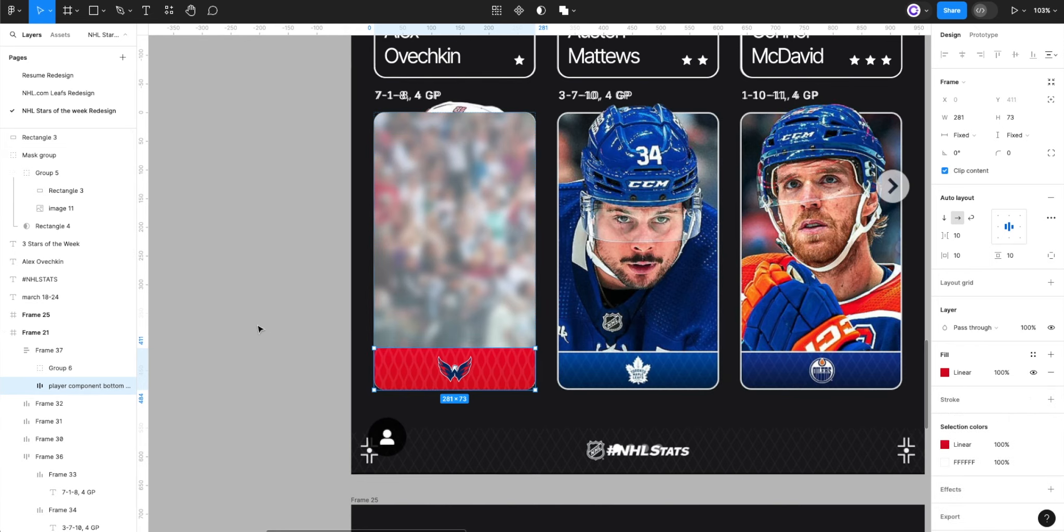
- Add a white (FFFFFF) inside stroke 2 px wide to the whole Ovechkin card frame, keeping content clipping enabled
{"action": "left_click", "coordinate": [413, 322]}
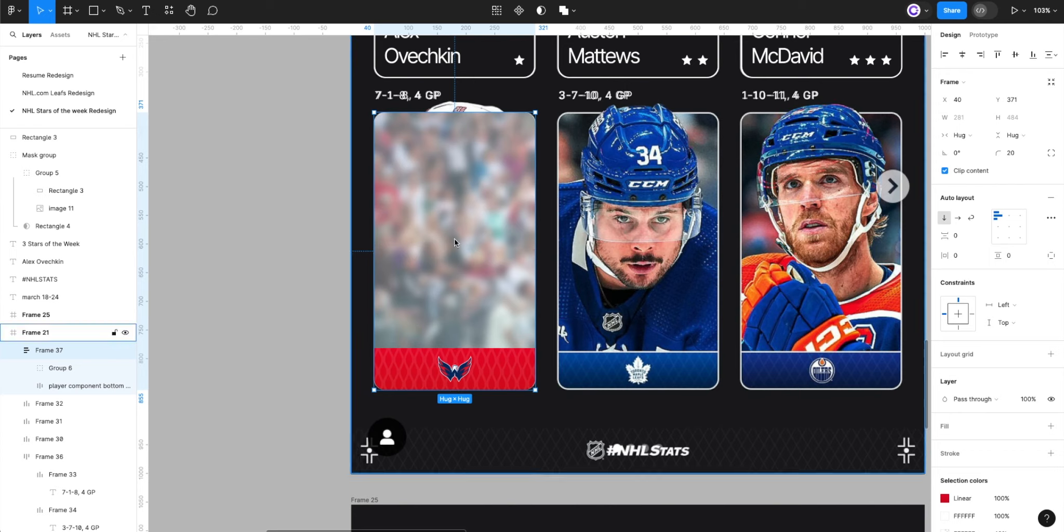
{"action": "left_click", "coordinate": [21, 351]}
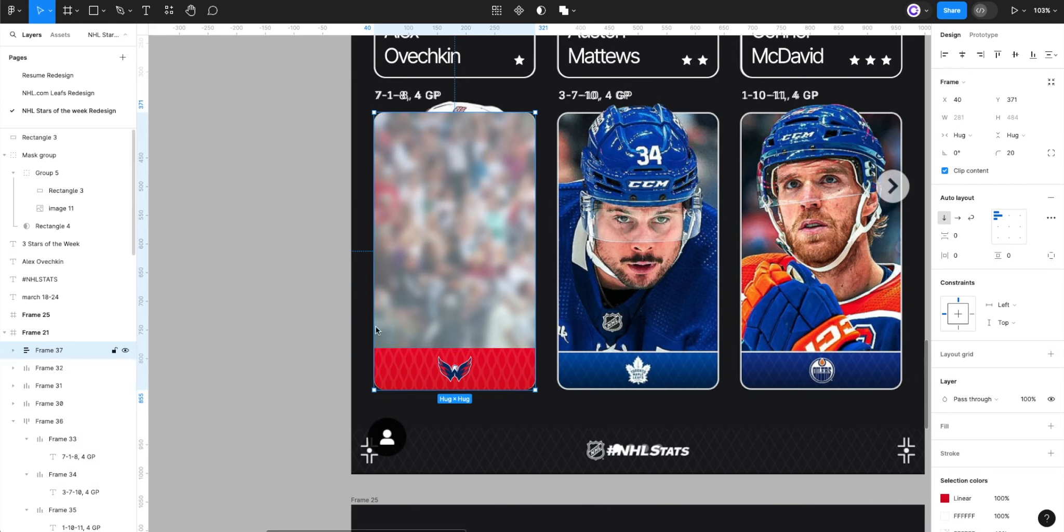
{"action": "left_click", "coordinate": [491, 371]}
{"action": "left_click", "coordinate": [485, 260]}
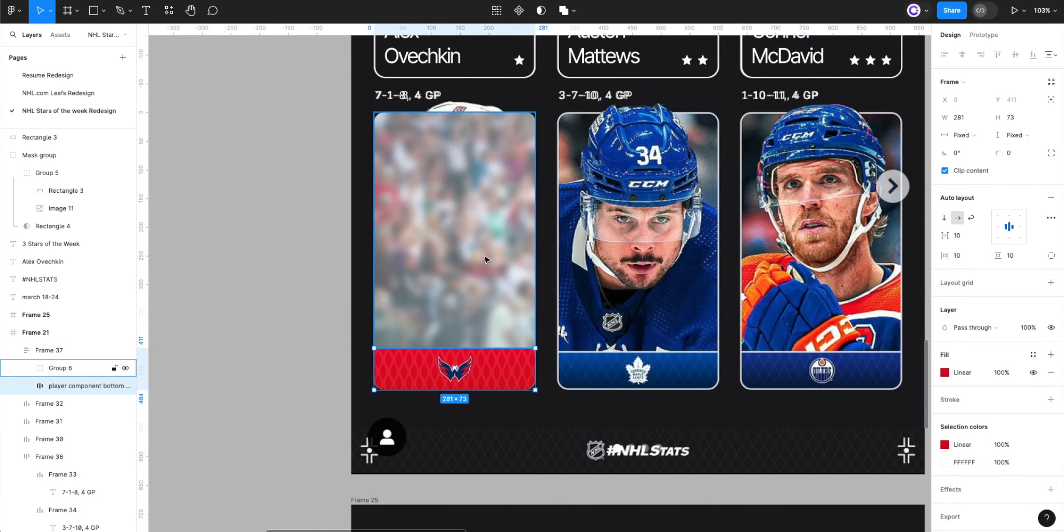
{"action": "left_click", "coordinate": [348, 345]}
{"action": "left_click", "coordinate": [395, 320]}
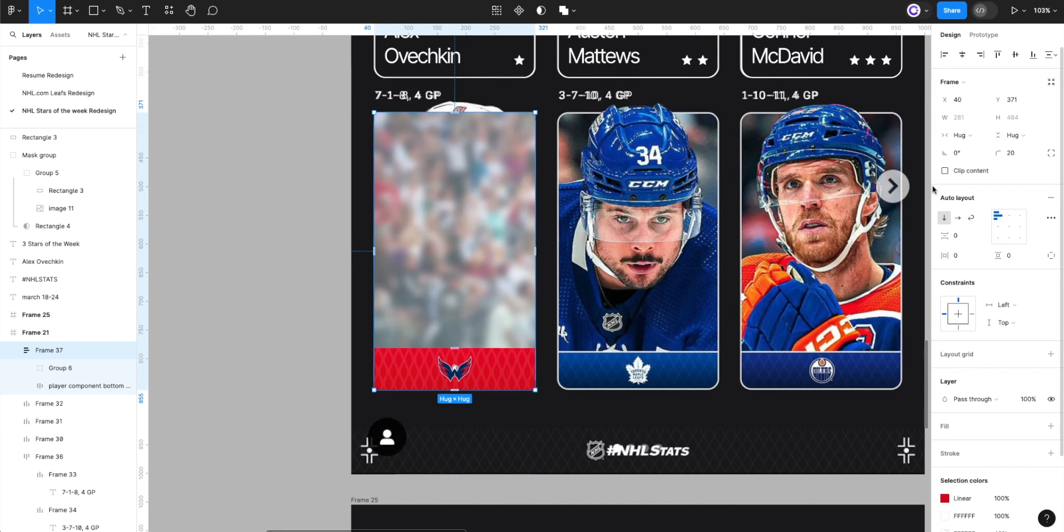
{"action": "left_click", "coordinate": [1050, 453]}
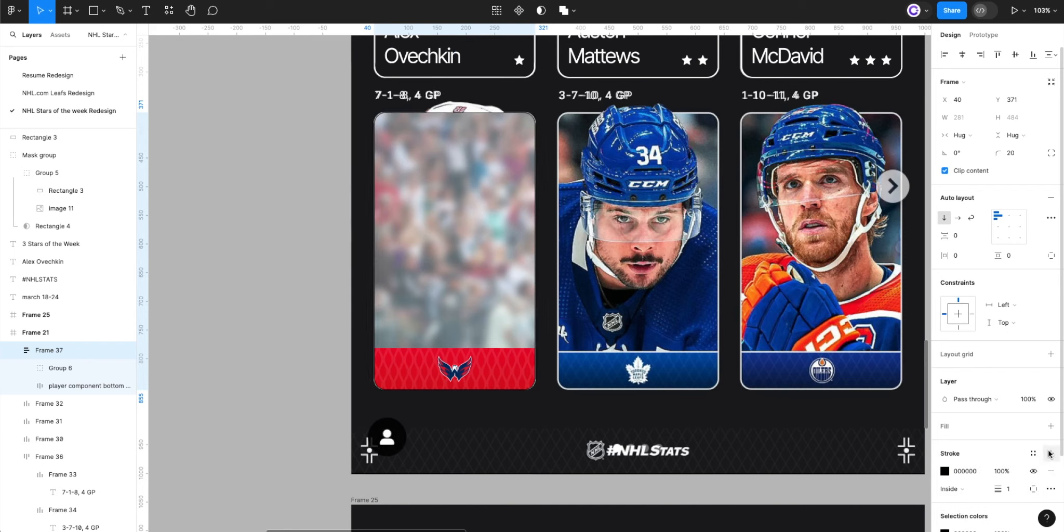
{"action": "left_click", "coordinate": [1010, 490]}
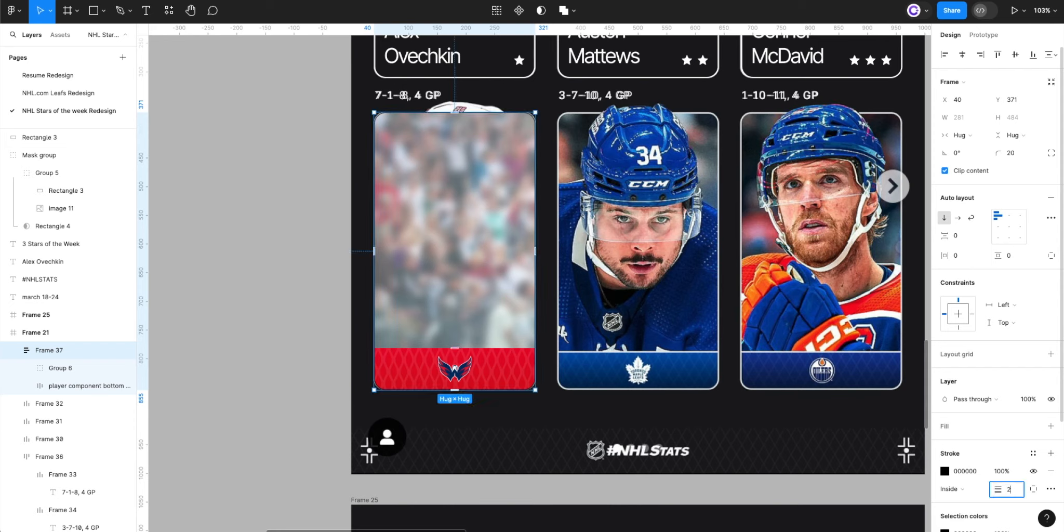
{"action": "key", "text": "Return"}
{"action": "left_click", "coordinate": [944, 471]}
{"action": "key", "text": "ctrl+c"}
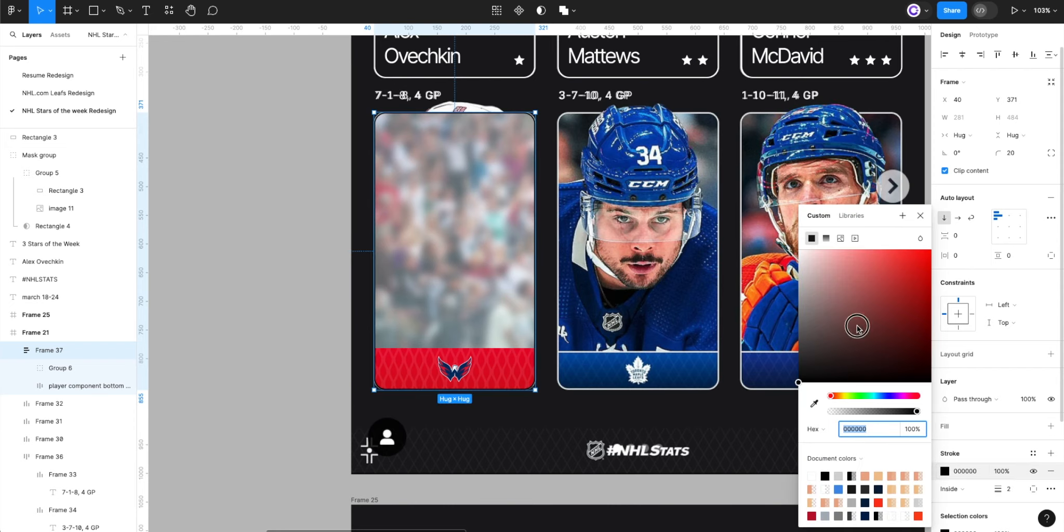
{"action": "left_click", "coordinate": [739, 151]}
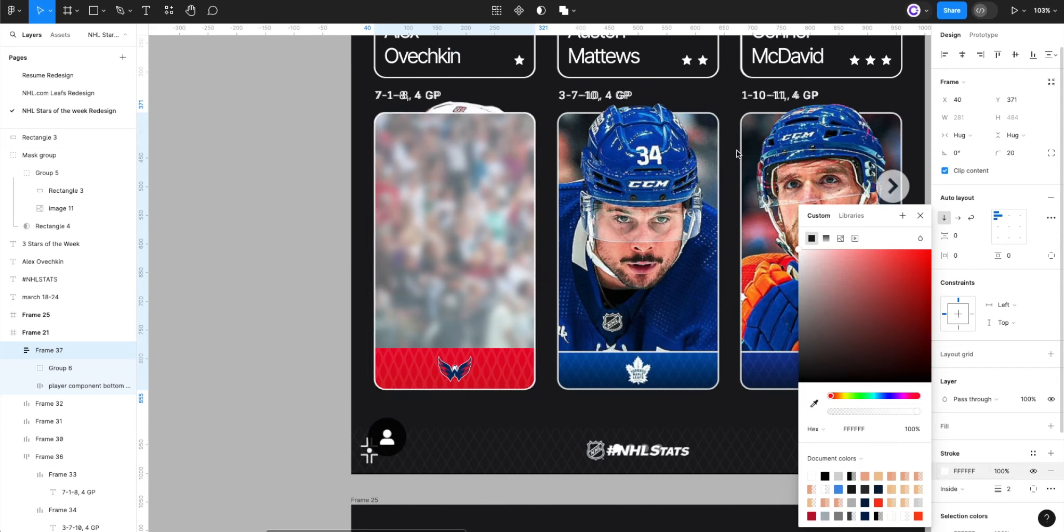
- Add a white (FFFFFF) inside stroke 2 px wide to the Capitals logo bar
{"action": "left_click", "coordinate": [491, 365]}
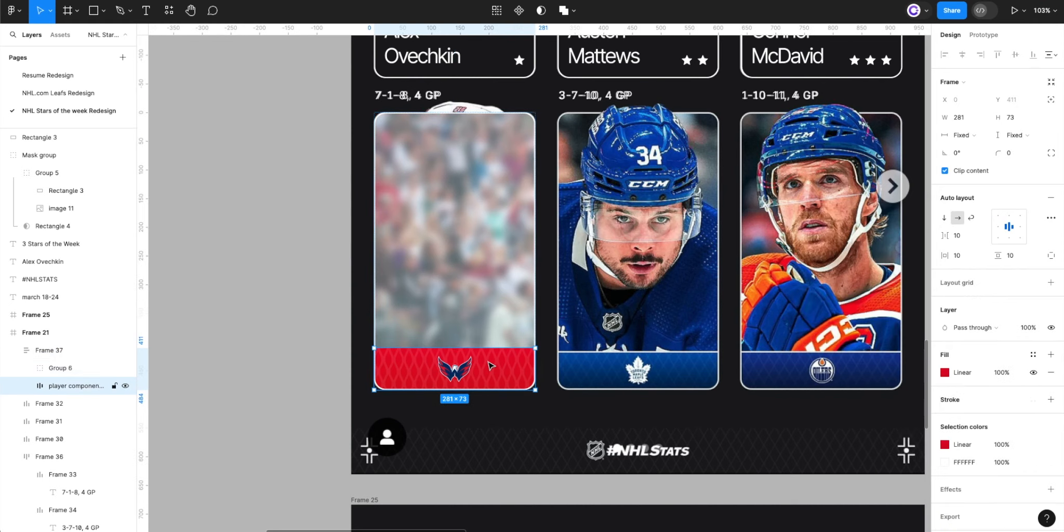
{"action": "left_click", "coordinate": [1051, 399]}
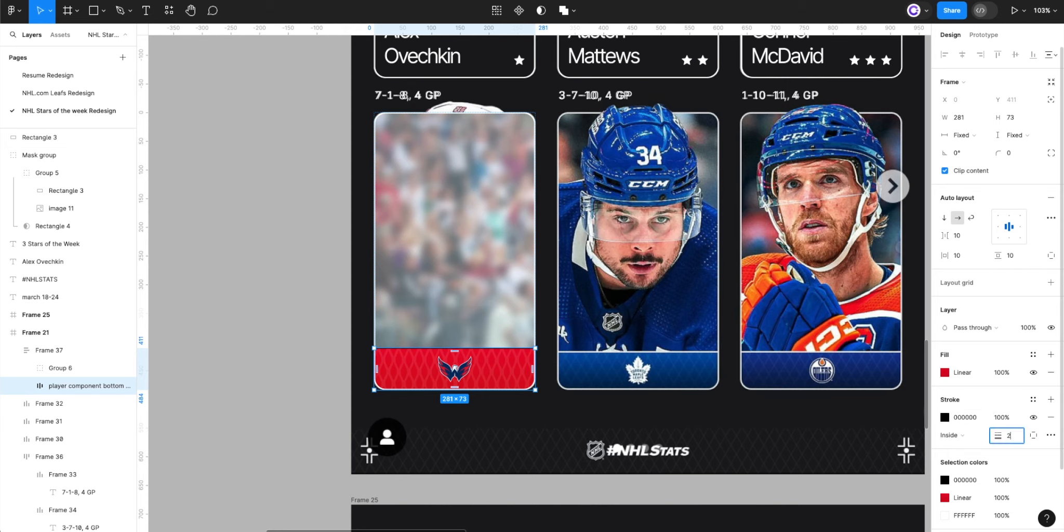
{"action": "type", "text": "2"}
{"action": "key", "text": "Return"}
{"action": "left_click", "coordinate": [944, 417]}
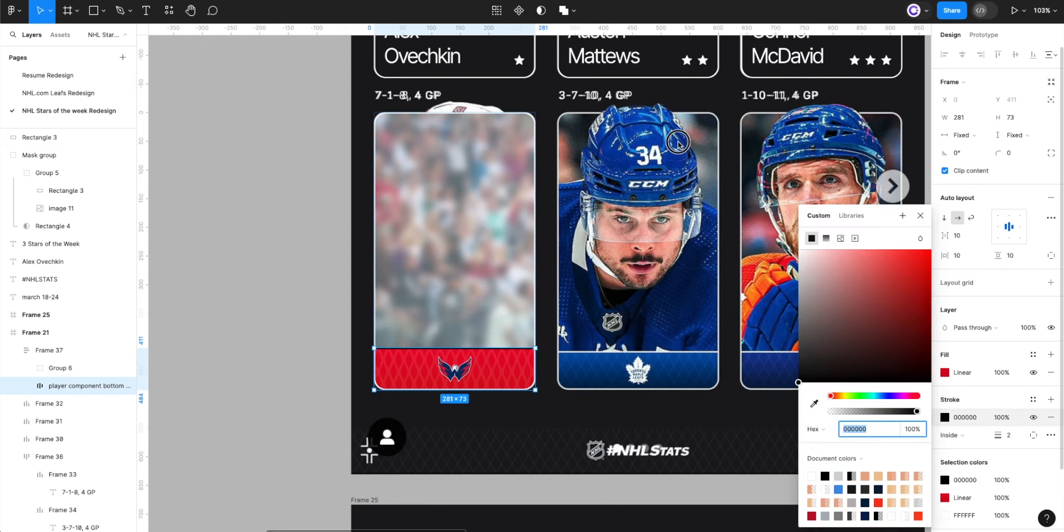
{"action": "type", "text": "FFFFFF"}
{"action": "key", "text": "Return"}
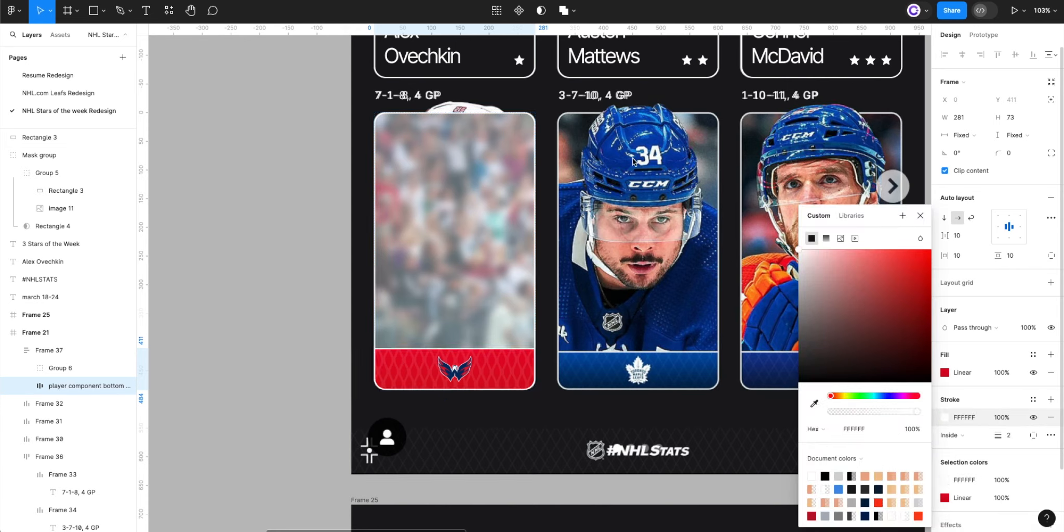
{"action": "left_click", "coordinate": [278, 338]}
{"action": "scroll", "coordinate": [470, 378], "scroll_direction": "up", "scroll_amount": 10}
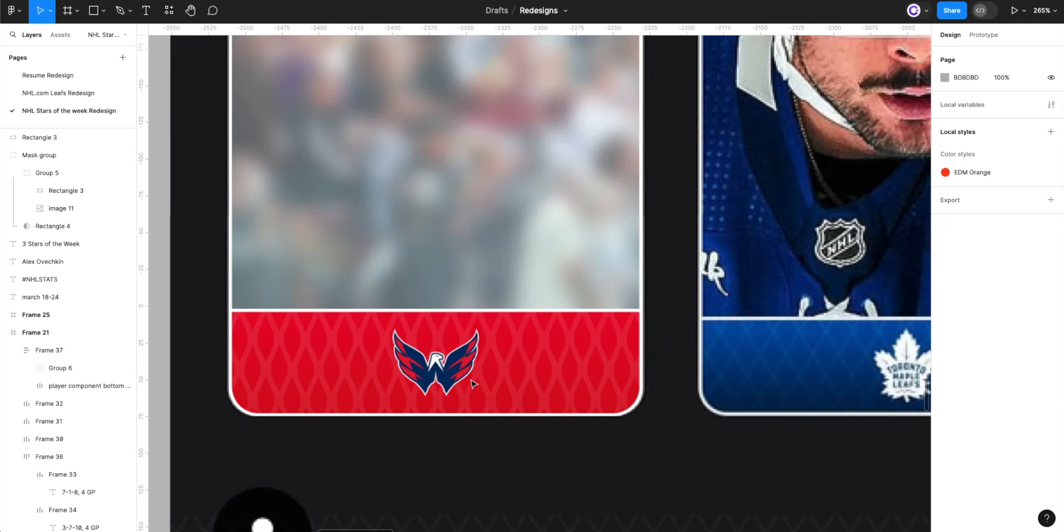
{"action": "left_click", "coordinate": [551, 364]}
{"action": "scroll", "coordinate": [550, 364], "scroll_direction": "right", "scroll_amount": 3}
{"action": "left_click", "coordinate": [407, 358]}
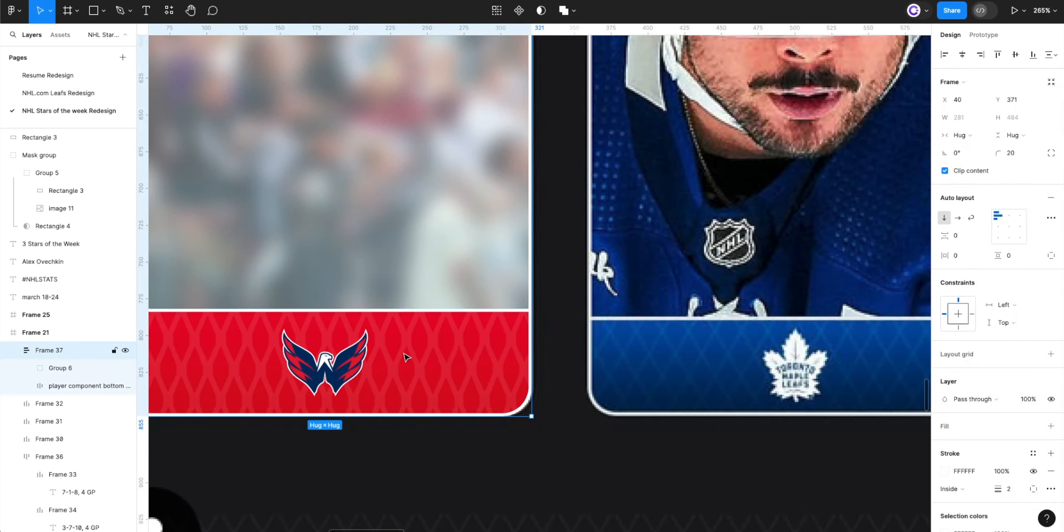
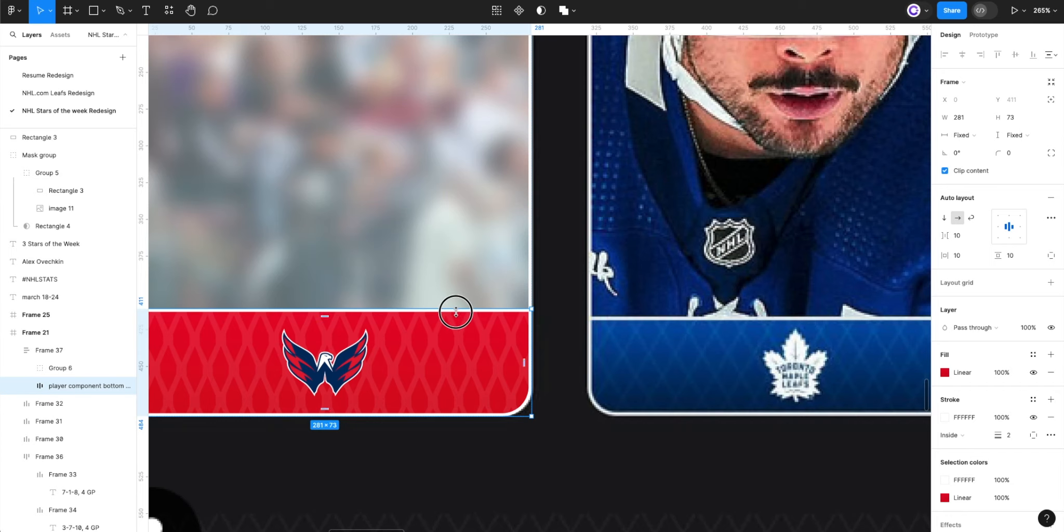
{"action": "left_click", "coordinate": [1012, 135]}
{"action": "left_click", "coordinate": [1008, 170]}
{"action": "scroll", "coordinate": [380, 357], "scroll_direction": "down", "scroll_amount": 8}
{"action": "left_click_drag", "start_coordinate": [379, 362], "coordinate": [566, 367], "text": "alt"}
{"action": "key", "text": "ctrl+z"}
- Duplicate the Capitals logo bar onto the Mattews card's bar and shrink the copy to match its height, 68 px
{"action": "left_click", "coordinate": [1008, 136]}
{"action": "left_click", "coordinate": [1001, 108]}
{"action": "left_click_drag", "start_coordinate": [387, 366], "coordinate": [562, 380], "text": "alt"}
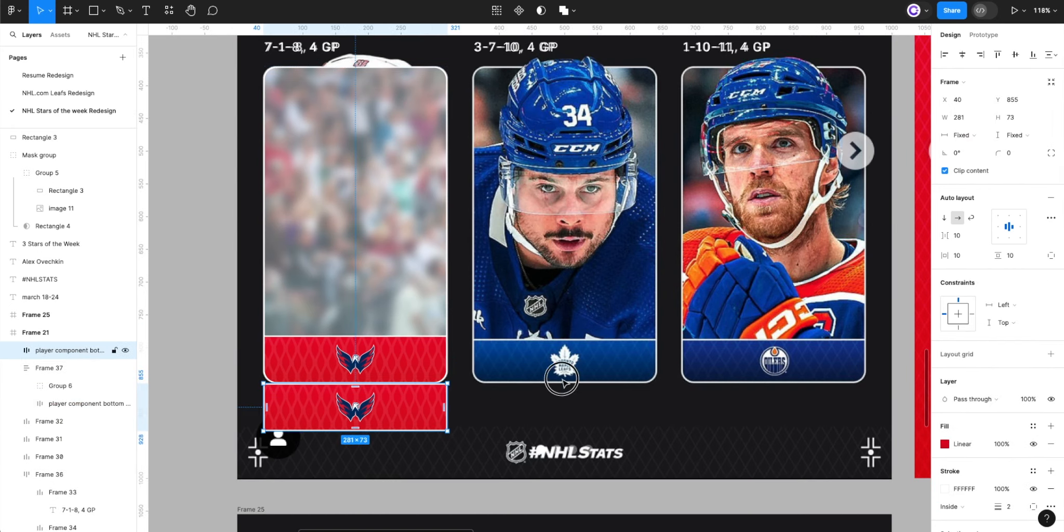
{"action": "scroll", "coordinate": [486, 374], "scroll_direction": "up", "scroll_amount": 10}
{"action": "left_click_drag", "start_coordinate": [520, 241], "coordinate": [516, 251]}
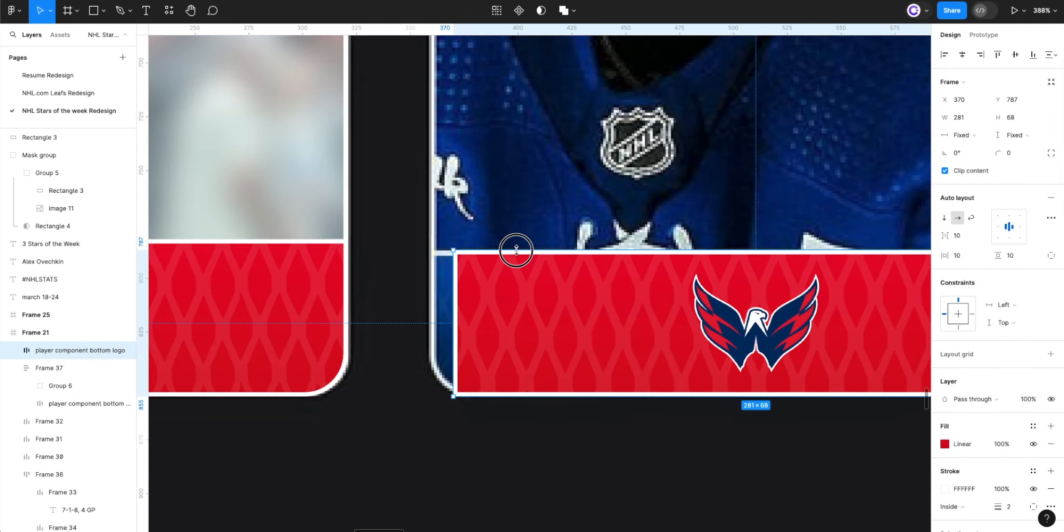
- Set the height of the logo bar in the Ovechkin card to 68
{"action": "scroll", "coordinate": [505, 307], "scroll_direction": "down", "scroll_amount": 4}
{"action": "scroll", "coordinate": [468, 316], "scroll_direction": "left", "scroll_amount": 4}
{"action": "double_click", "coordinate": [422, 321]}
{"action": "left_click", "coordinate": [1013, 120]}
{"action": "type", "text": "68"}
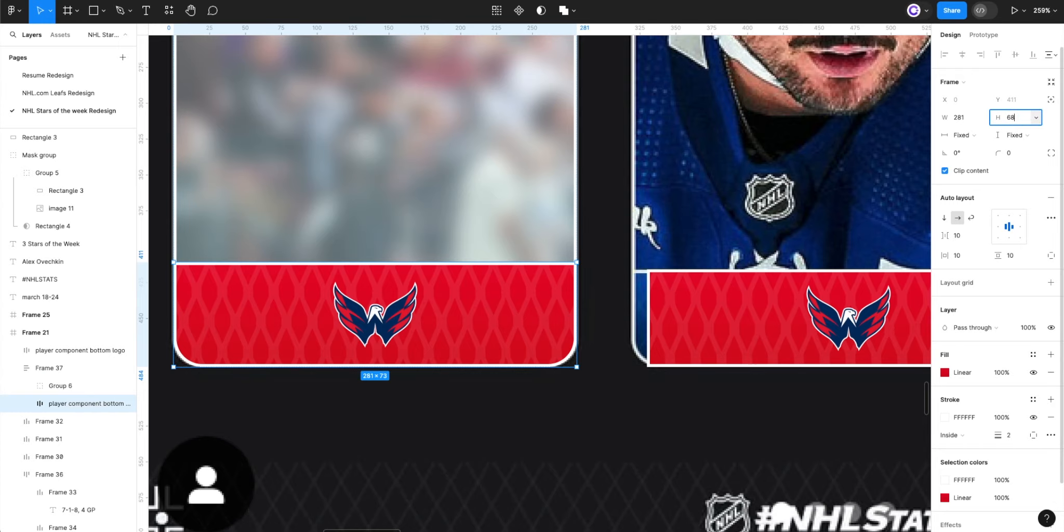
{"action": "key", "text": "Return"}
- Try to move the Ovechkin card slightly down and stretch the overlay of its crowd background upward
{"action": "scroll", "coordinate": [387, 208], "scroll_direction": "down", "scroll_amount": 5}
{"action": "left_click", "coordinate": [390, 312]}
{"action": "left_click", "coordinate": [399, 190]}
{"action": "left_click_drag", "start_coordinate": [417, 178], "coordinate": [417, 187]}
{"action": "scroll", "coordinate": [416, 186], "scroll_direction": "up", "scroll_amount": 4}
{"action": "scroll", "coordinate": [358, 134], "scroll_direction": "up", "scroll_amount": 4}
{"action": "double_click", "coordinate": [359, 157]}
{"action": "scroll", "coordinate": [364, 134], "scroll_direction": "down", "scroll_amount": 5}
{"action": "double_click", "coordinate": [363, 151]}
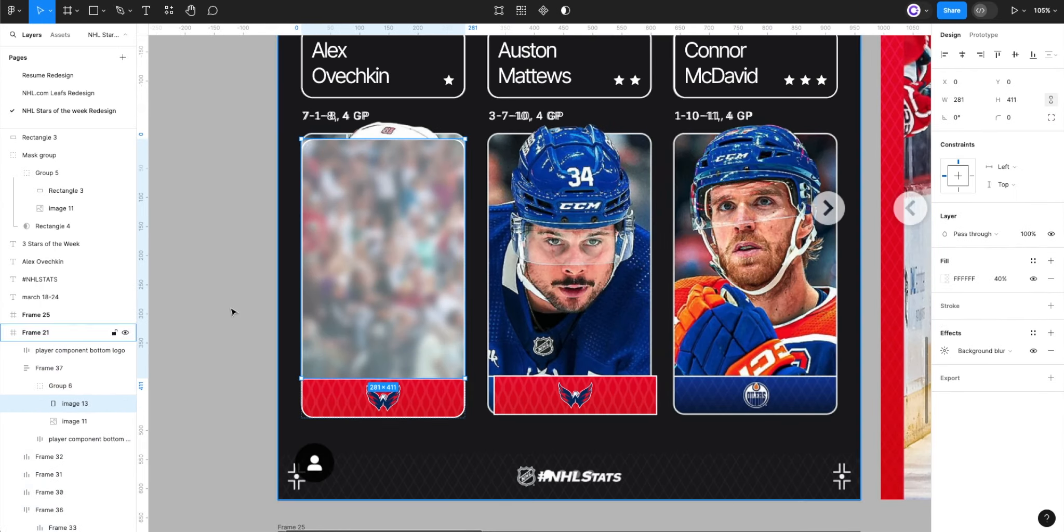
{"action": "left_click_drag", "start_coordinate": [390, 139], "coordinate": [378, 132]}
{"action": "key", "text": "super+z"}
{"action": "key", "text": "Escape"}
- Give the Ovechkin card a fixed height and stretch its background up to the neighbouring card's top edge, about 489 px high overall
{"action": "left_click", "coordinate": [368, 180]}
{"action": "double_click", "coordinate": [387, 244]}
{"action": "left_click", "coordinate": [1014, 135]}
{"action": "left_click", "coordinate": [1009, 151]}
{"action": "left_click", "coordinate": [207, 269]}
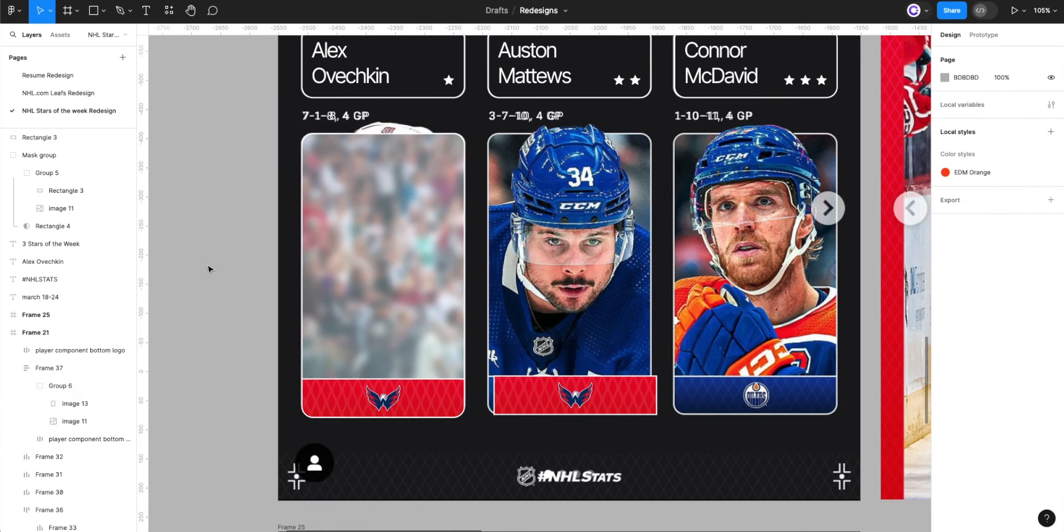
- Delete the duplicate logo bar over the Mattews card and nudge the Ovechkin card up 4 px to Y 366
{"action": "left_click", "coordinate": [622, 399]}
{"action": "key", "text": "Delete"}
{"action": "scroll", "coordinate": [233, 384], "scroll_direction": "up", "scroll_amount": 5}
{"action": "left_click", "coordinate": [532, 408]}
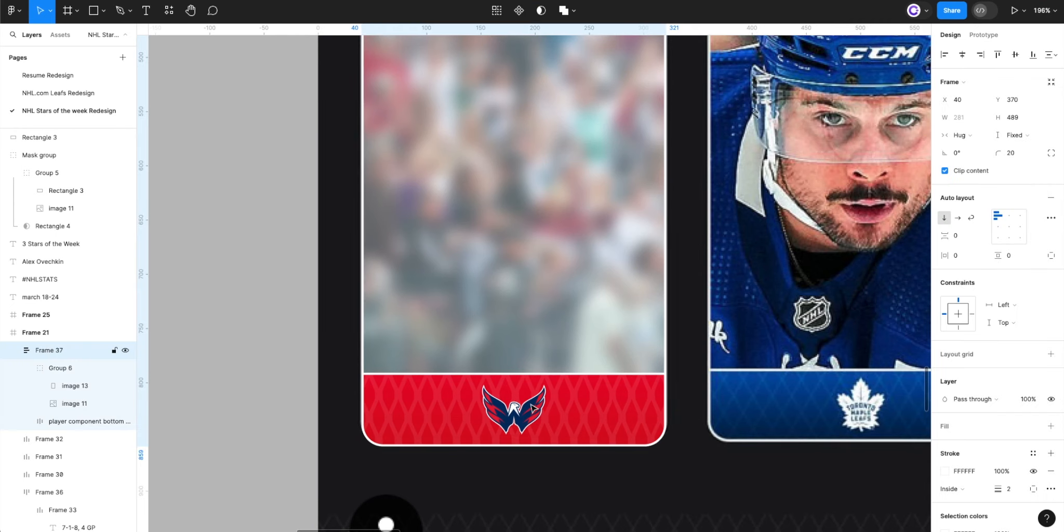
{"action": "key", "text": "Up"}
{"action": "key", "text": "Up"}
{"action": "key", "text": "Up"}
{"action": "key", "text": "Up"}
{"action": "scroll", "coordinate": [570, 380], "scroll_direction": "up", "scroll_amount": 3}
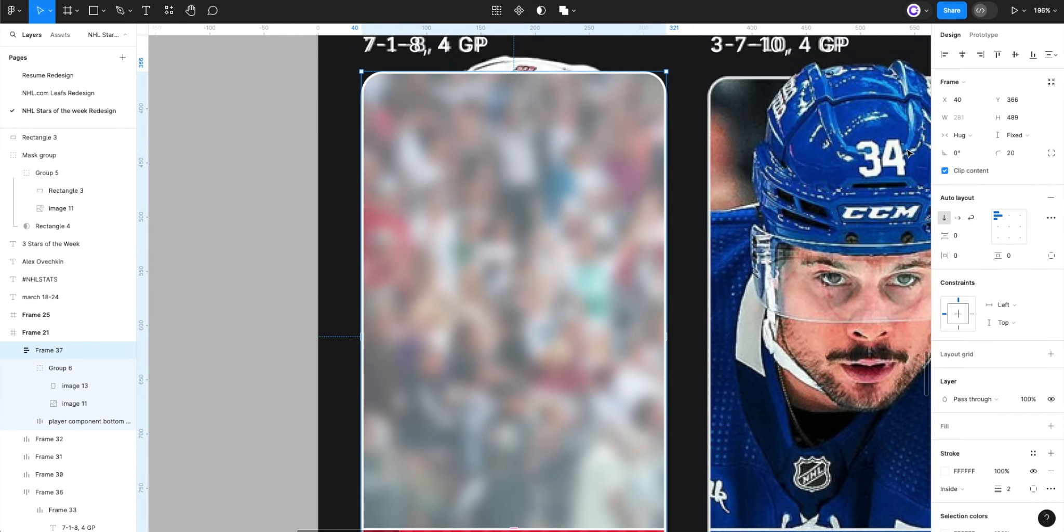
- Place horizontal guides at 370 and 855 and lower the Ovechkin card's top edge to the upper guide, making it 485 px high
{"action": "left_click_drag", "start_coordinate": [752, 30], "coordinate": [745, 75]}
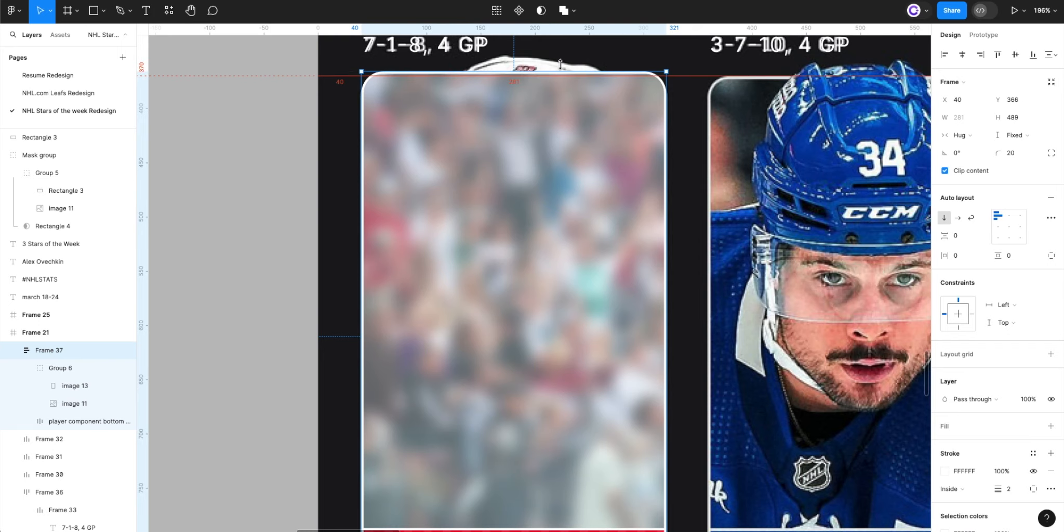
{"action": "left_click", "coordinate": [559, 66]}
{"action": "left_click", "coordinate": [546, 73]}
{"action": "left_click_drag", "start_coordinate": [546, 76], "coordinate": [546, 79]}
{"action": "scroll", "coordinate": [546, 80], "scroll_direction": "down", "scroll_amount": 4}
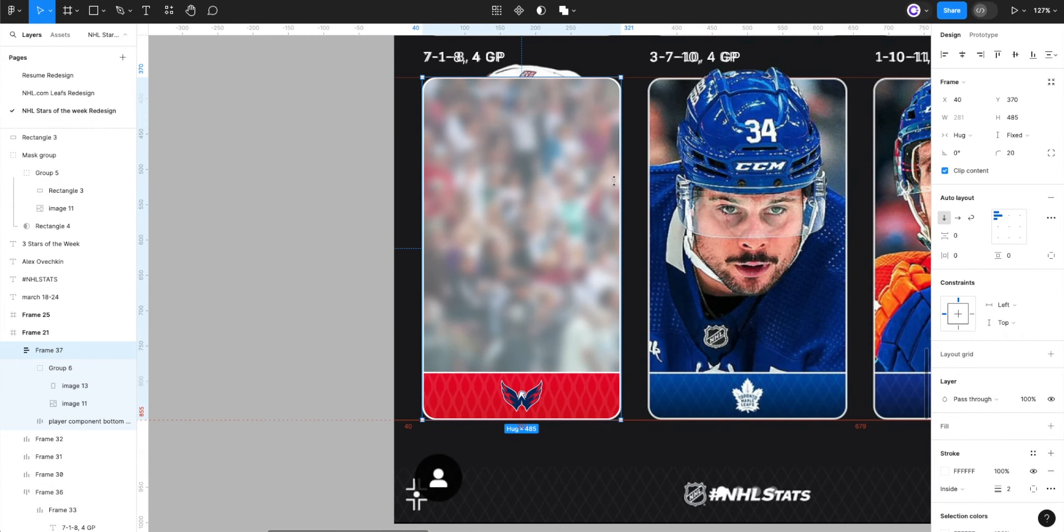
- Add a horizontal guide at 787 to check the alignment of the logo bars' upper edges across the cards
{"action": "left_click", "coordinate": [635, 48]}
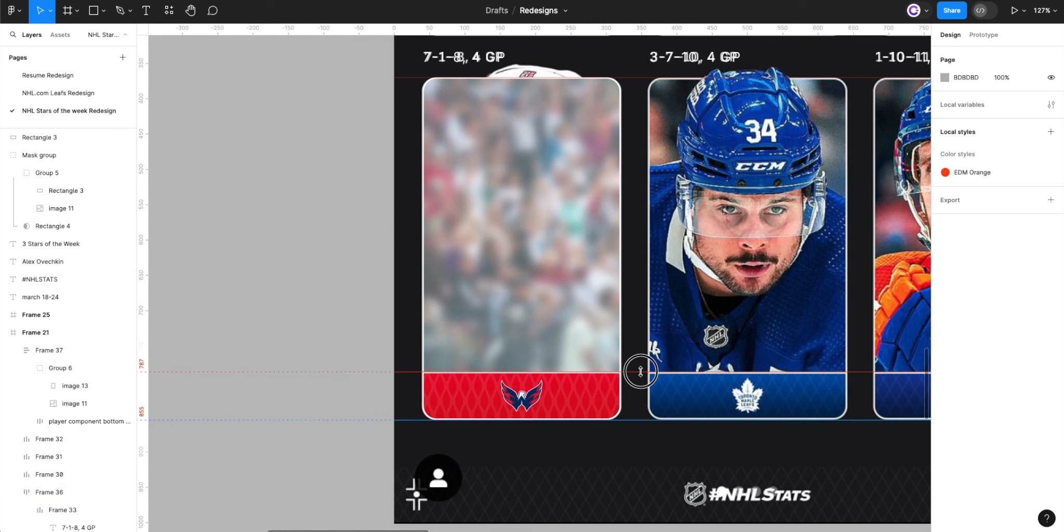
{"action": "scroll", "coordinate": [645, 384], "scroll_direction": "up", "scroll_amount": 5}
{"action": "scroll", "coordinate": [643, 387], "scroll_direction": "down", "scroll_amount": 4}
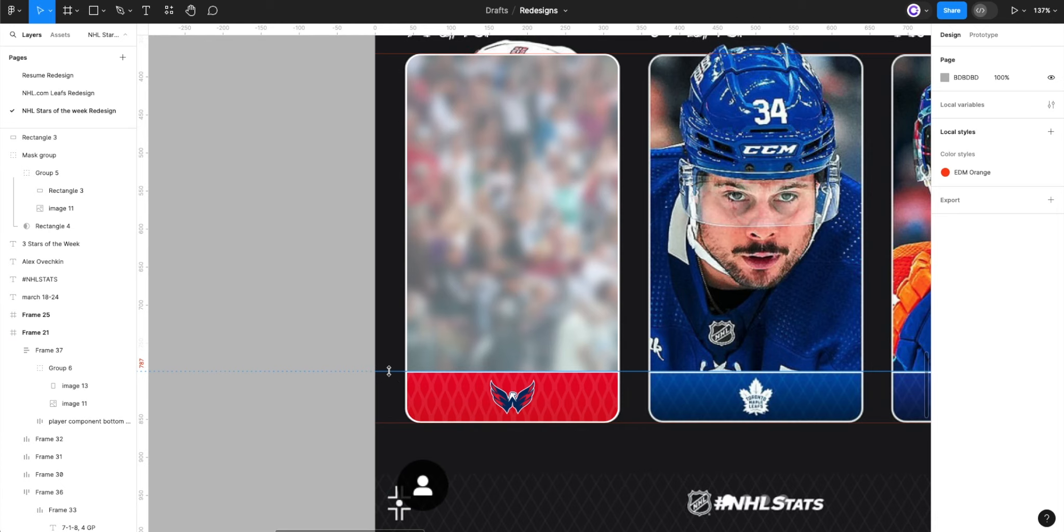
- Remove the horizontal alignment guides at 787, 855 and 370 from the canvas
{"action": "left_click", "coordinate": [391, 421]}
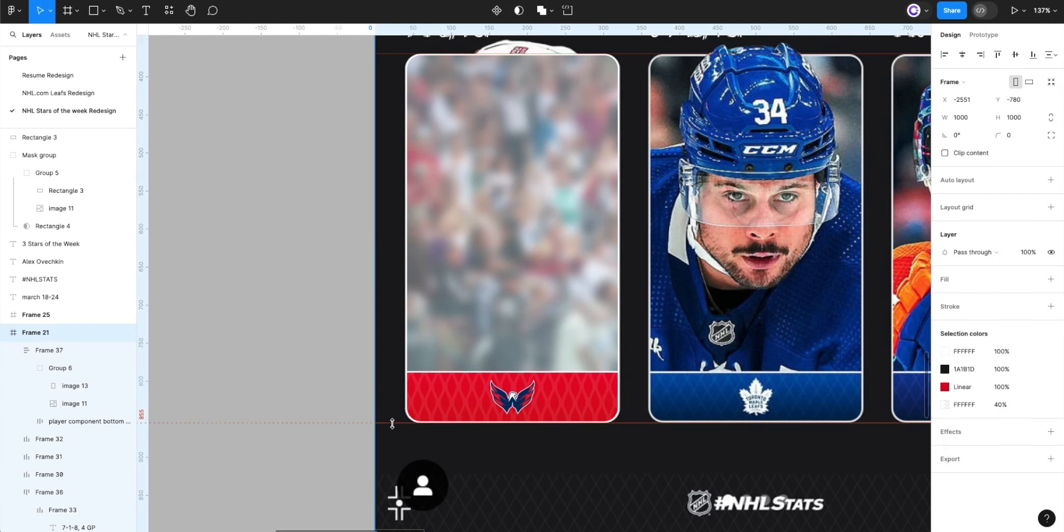
{"action": "left_click", "coordinate": [392, 423]}
{"action": "key", "text": "BackSpace"}
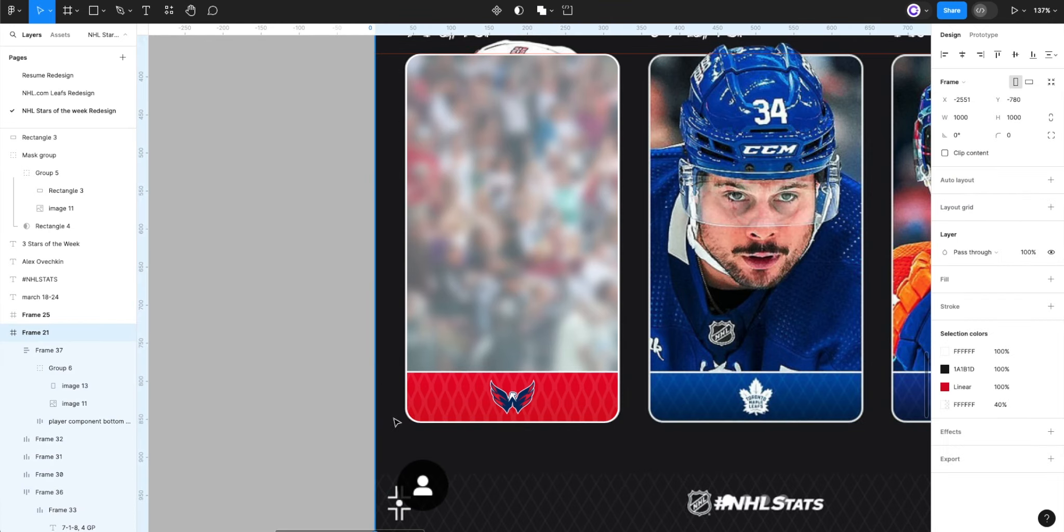
{"action": "scroll", "coordinate": [398, 405], "scroll_direction": "up", "scroll_amount": 3}
{"action": "left_click", "coordinate": [395, 146]}
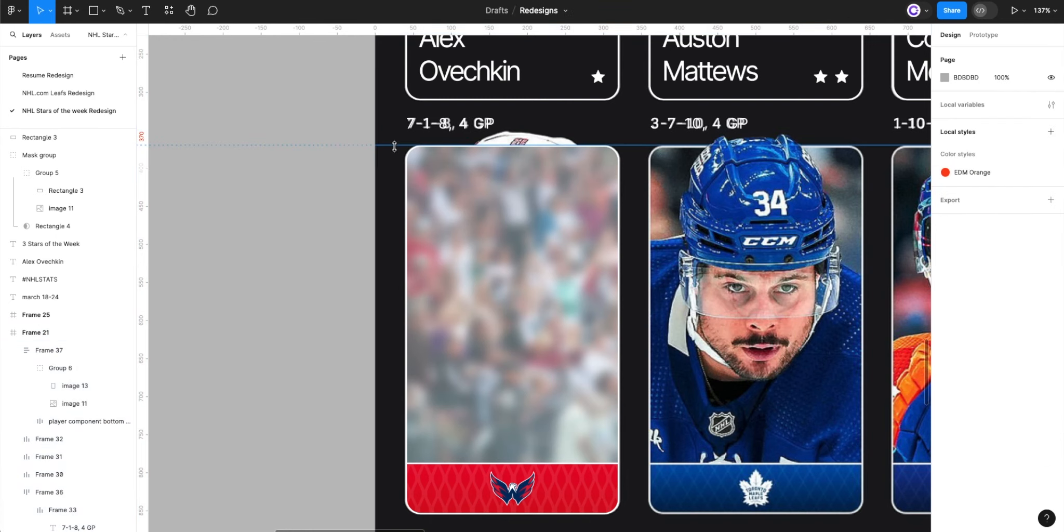
{"action": "key", "text": "BackSpace"}
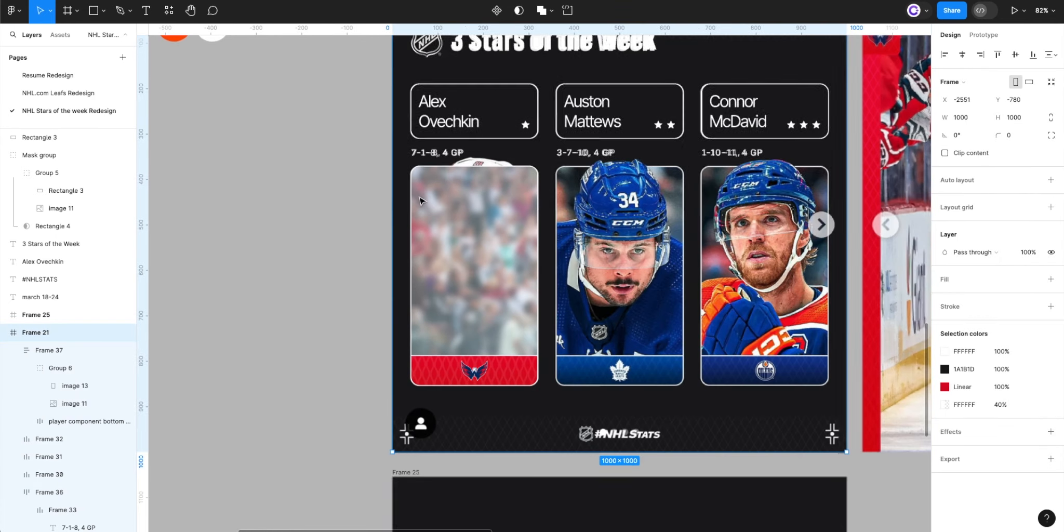
{"action": "scroll", "coordinate": [418, 208], "scroll_direction": "down", "scroll_amount": 5}
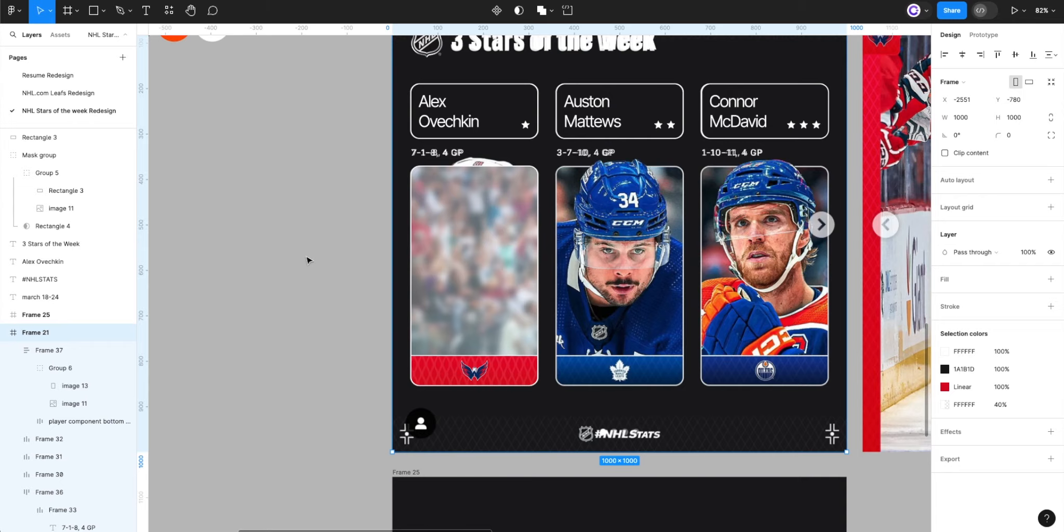
- Place a copy of the cut-out Ovechkin photo from the assets beside the 3 Stars of the Week frame
{"action": "scroll", "coordinate": [307, 259], "scroll_direction": "up", "scroll_amount": 3}
{"action": "scroll", "coordinate": [308, 256], "scroll_direction": "down", "scroll_amount": 3}
{"action": "scroll", "coordinate": [309, 256], "scroll_direction": "right", "scroll_amount": 3}
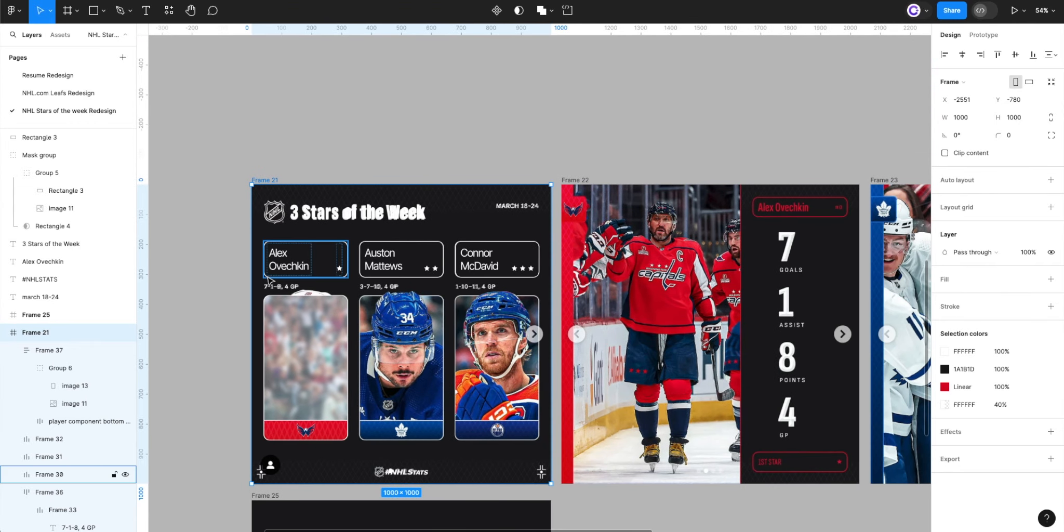
{"action": "scroll", "coordinate": [268, 280], "scroll_direction": "left", "scroll_amount": 3}
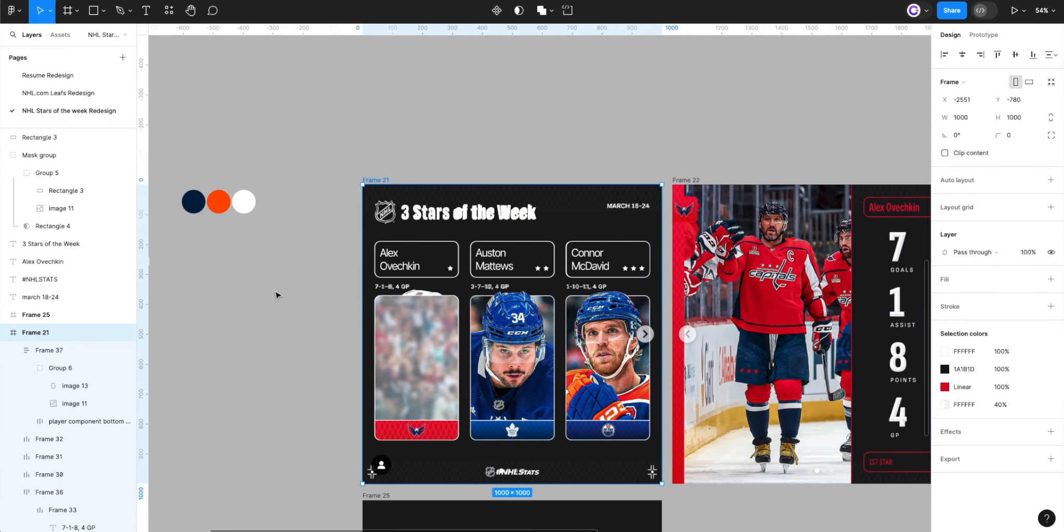
{"action": "scroll", "coordinate": [283, 271], "scroll_direction": "down", "scroll_amount": 4}
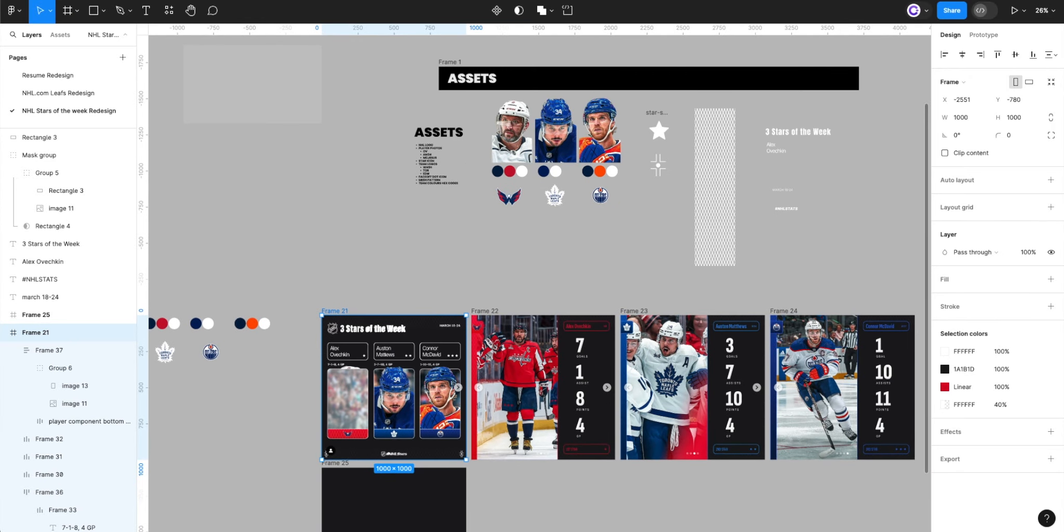
{"action": "left_click_drag", "start_coordinate": [521, 126], "coordinate": [319, 390]}
{"action": "scroll", "coordinate": [271, 411], "scroll_direction": "up", "scroll_amount": 5}
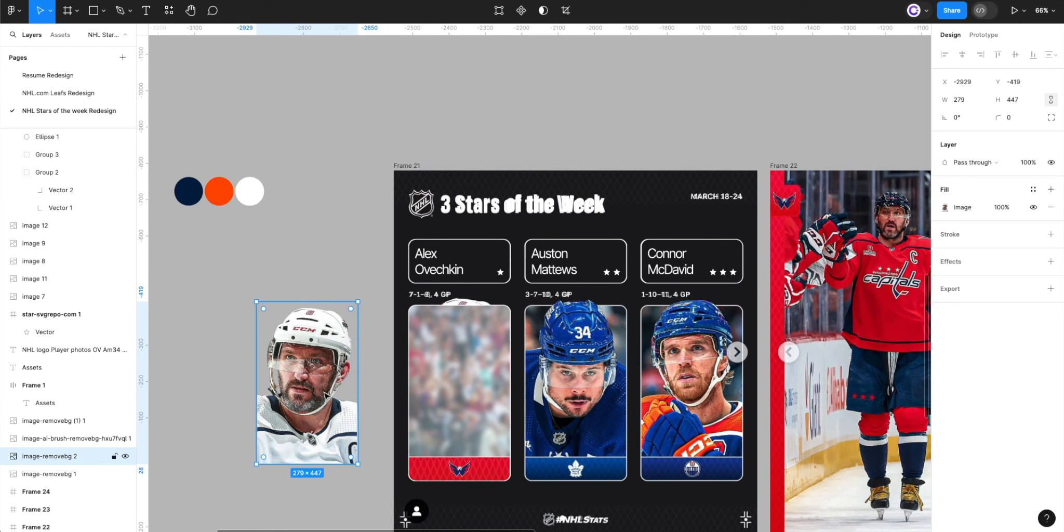
- Put the Ovechkin cutout inside the auto-layout card frame and set it to absolute position at X 0, Y 0
{"action": "left_click_drag", "start_coordinate": [313, 391], "coordinate": [466, 353]}
{"action": "key", "text": "super+z"}
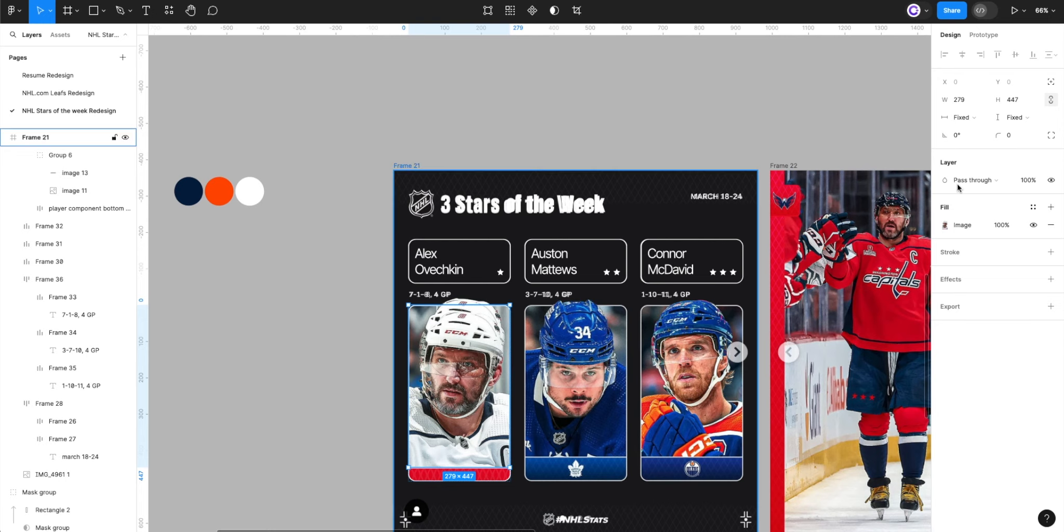
{"action": "scroll", "coordinate": [469, 328], "scroll_direction": "up", "scroll_amount": 5}
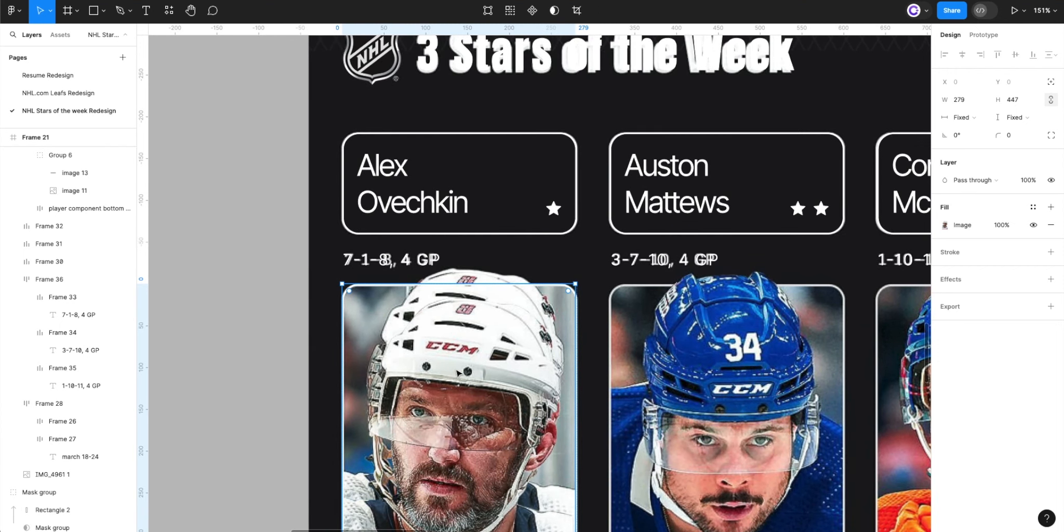
{"action": "scroll", "coordinate": [453, 363], "scroll_direction": "down", "scroll_amount": 5}
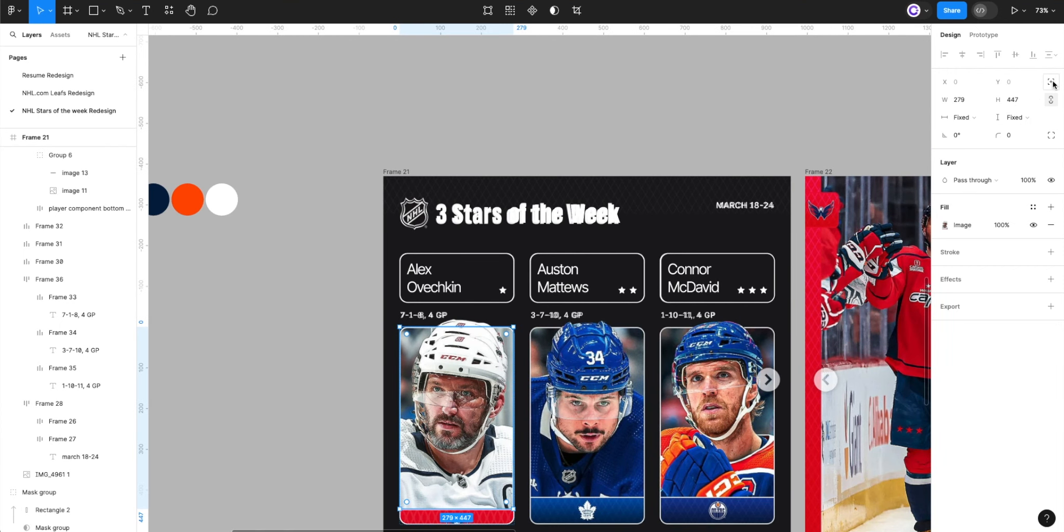
{"action": "left_click", "coordinate": [460, 429]}
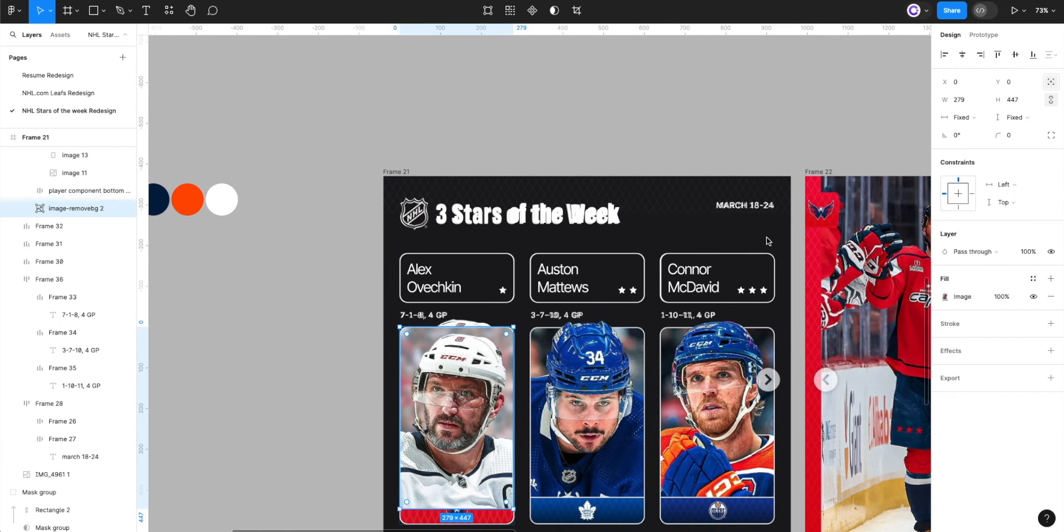
- Try to shift the Ovechkin cutout upward inside its card, and undo the accidental move of the card frame
{"action": "key", "text": "Escape"}
{"action": "left_click", "coordinate": [451, 431]}
{"action": "double_click", "coordinate": [451, 427]}
{"action": "double_click", "coordinate": [451, 425]}
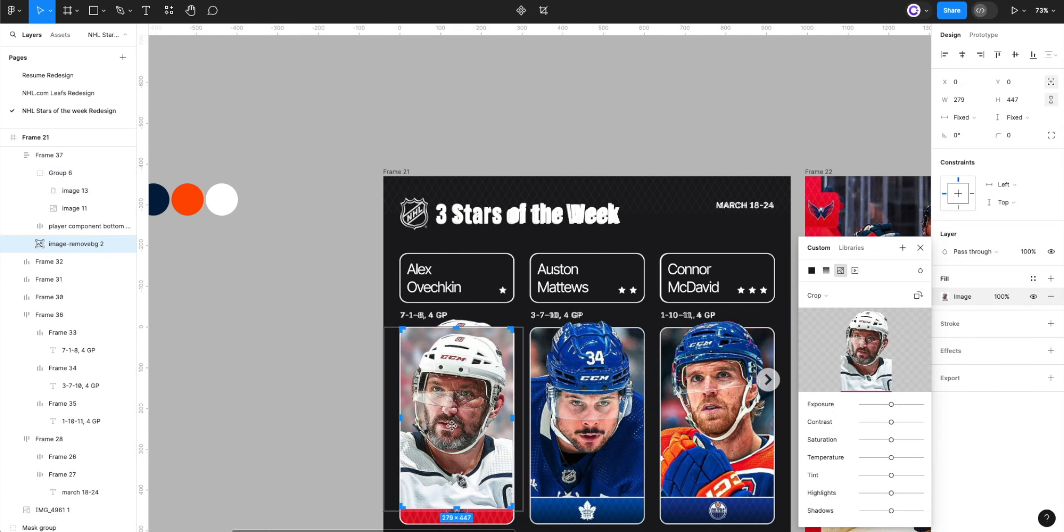
{"action": "key", "text": "Escape"}
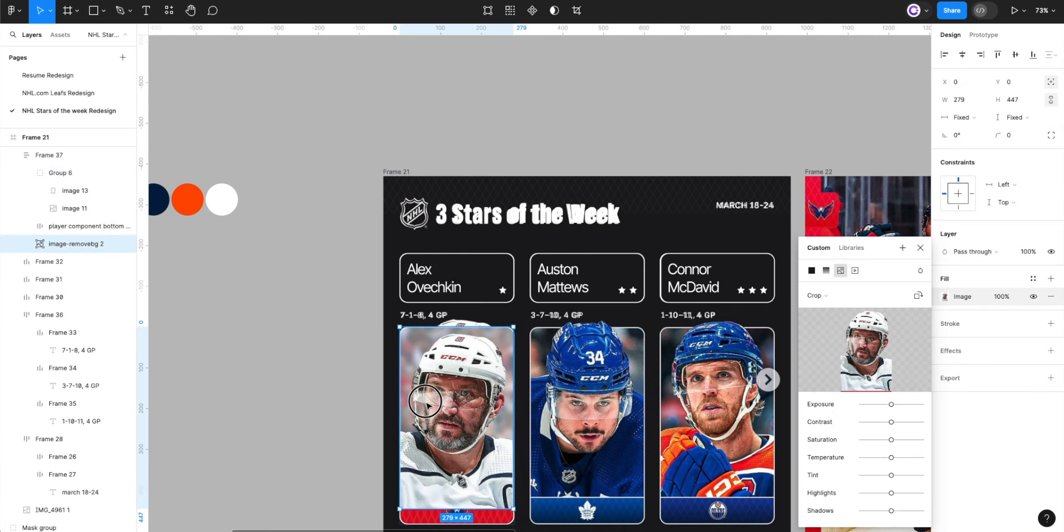
{"action": "left_click", "coordinate": [438, 404]}
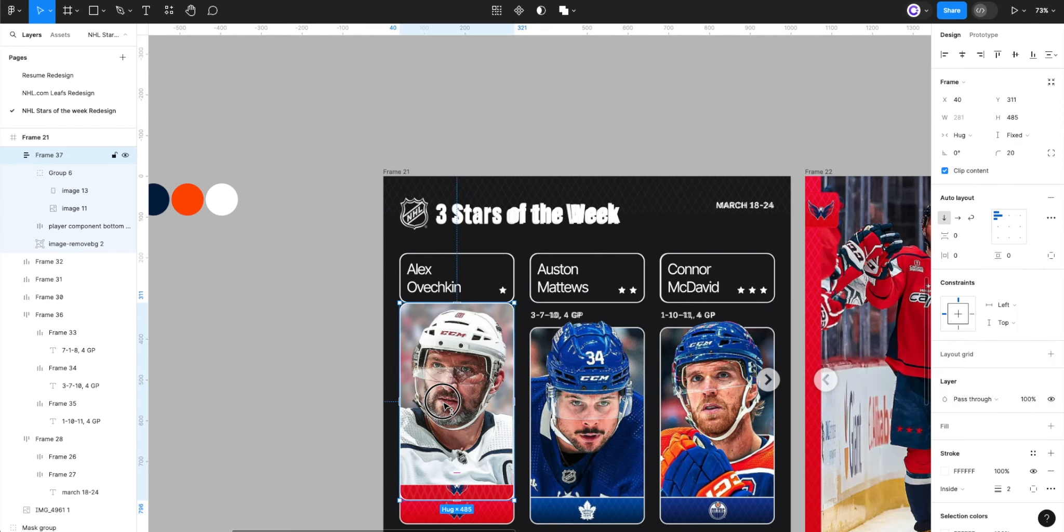
{"action": "left_click_drag", "start_coordinate": [442, 416], "coordinate": [454, 335]}
{"action": "key", "text": "ctrl+z"}
{"action": "key", "text": "ctrl+z"}
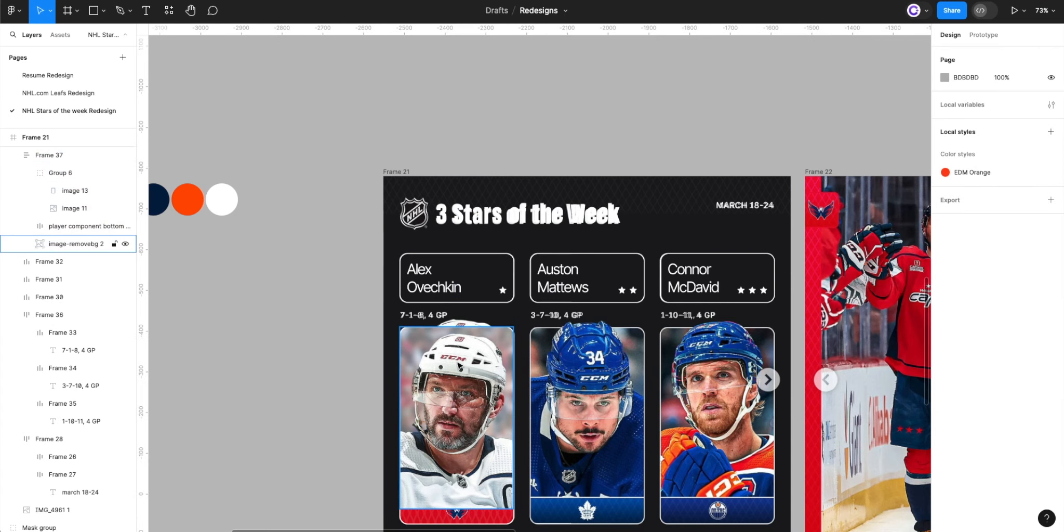
- Take the Ovechkin cutout back out of the card frame and set it beside the 3 Stars frame
{"action": "double_click", "coordinate": [463, 365]}
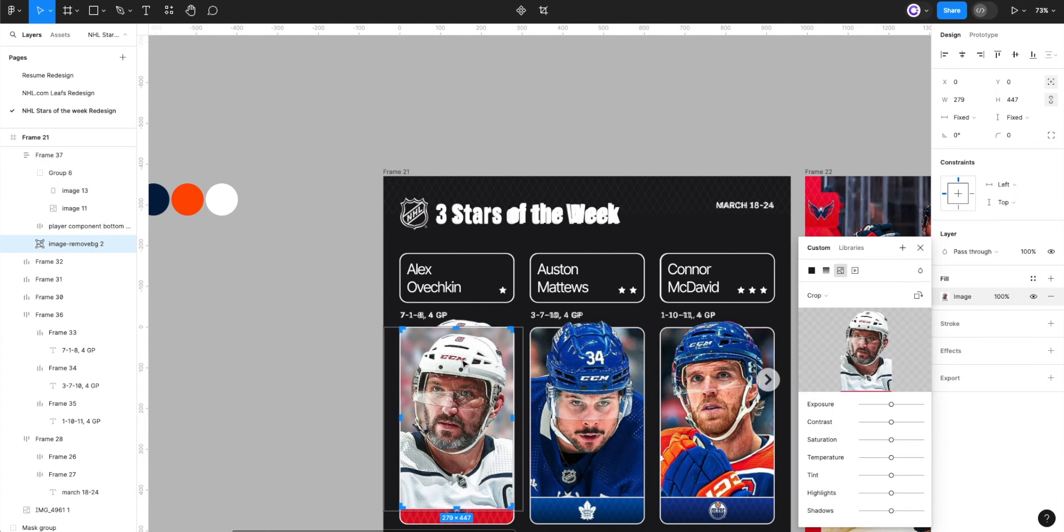
{"action": "key", "text": "ctrl+z"}
{"action": "key", "text": "ctrl+z"}
{"action": "key", "text": "ctrl+z"}
{"action": "left_click", "coordinate": [507, 343], "text": "ctrl"}
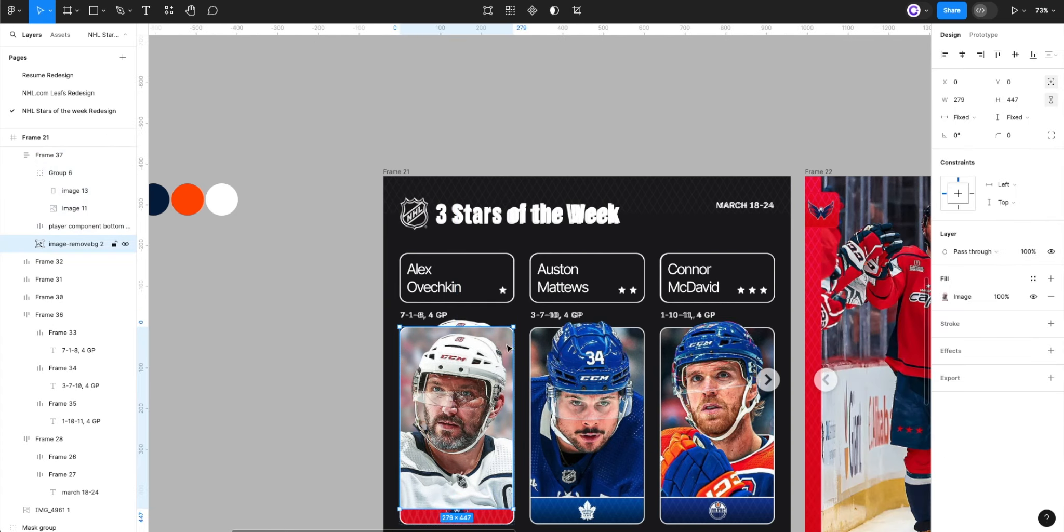
{"action": "left_click_drag", "start_coordinate": [503, 341], "coordinate": [286, 302]}
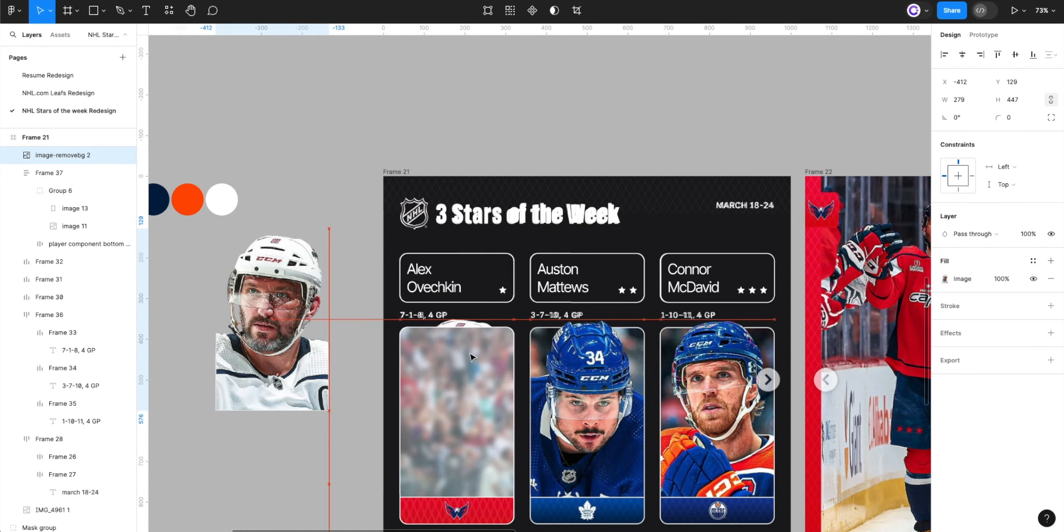
- Place the Ovechkin cutout over its card as a separate layer above the card frame, at X 42
{"action": "left_click", "coordinate": [470, 354]}
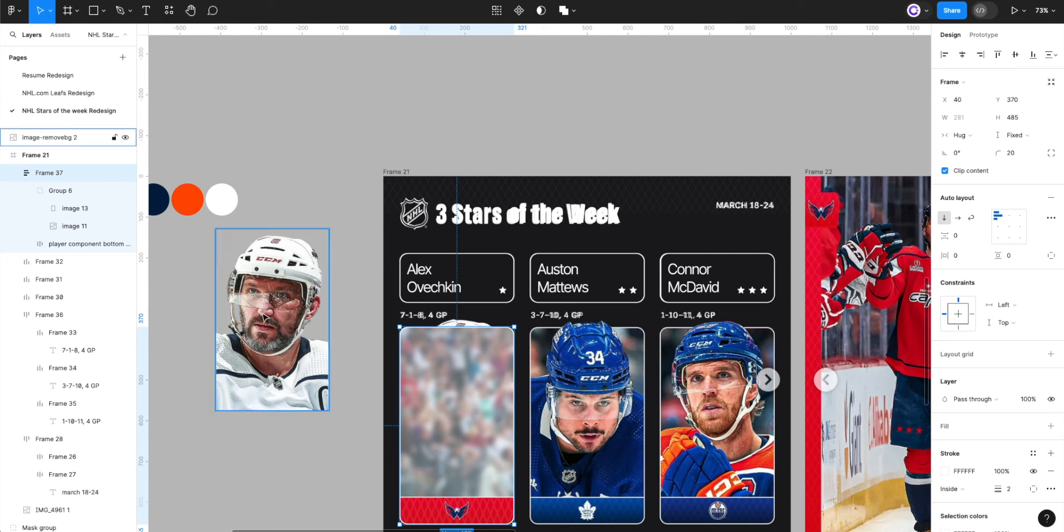
{"action": "left_click", "coordinate": [13, 173]}
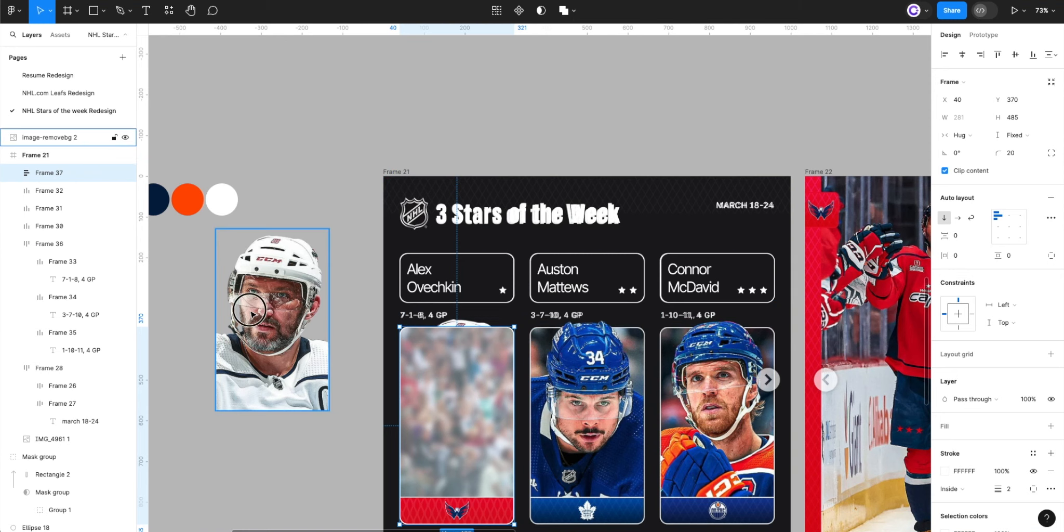
{"action": "left_click_drag", "start_coordinate": [251, 314], "coordinate": [429, 363]}
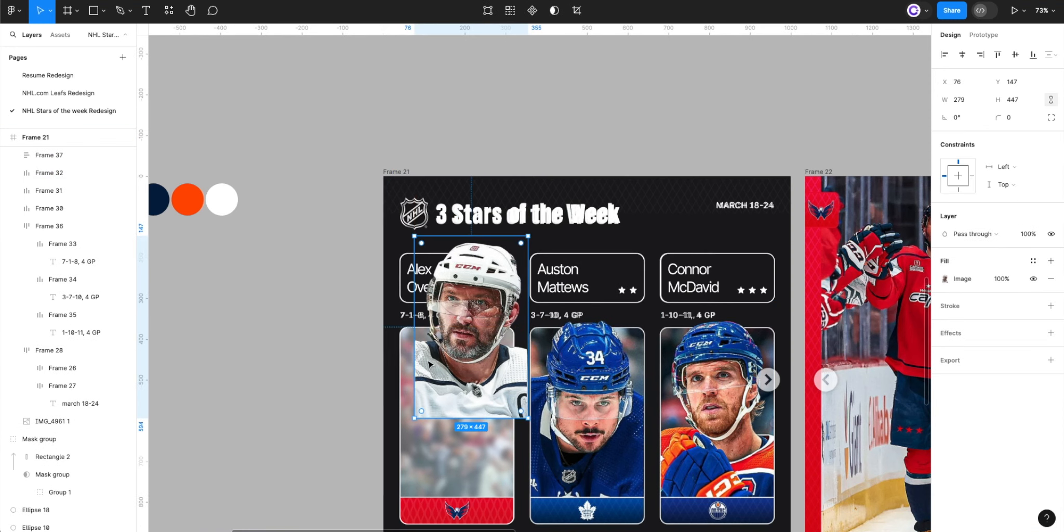
{"action": "scroll", "coordinate": [429, 365], "scroll_direction": "up", "scroll_amount": 3}
{"action": "left_click_drag", "start_coordinate": [502, 256], "coordinate": [487, 258]}
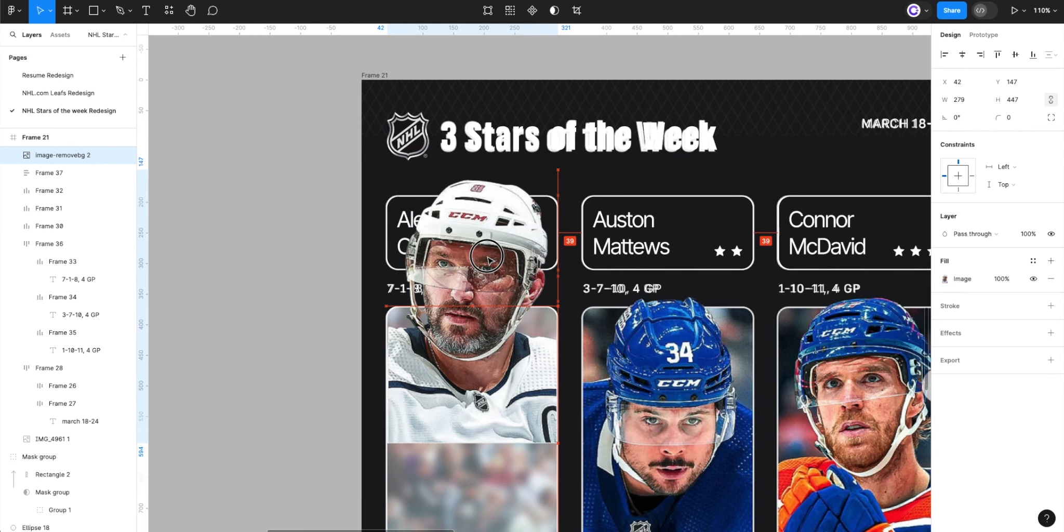
{"action": "left_click_drag", "start_coordinate": [426, 322], "coordinate": [440, 325]}
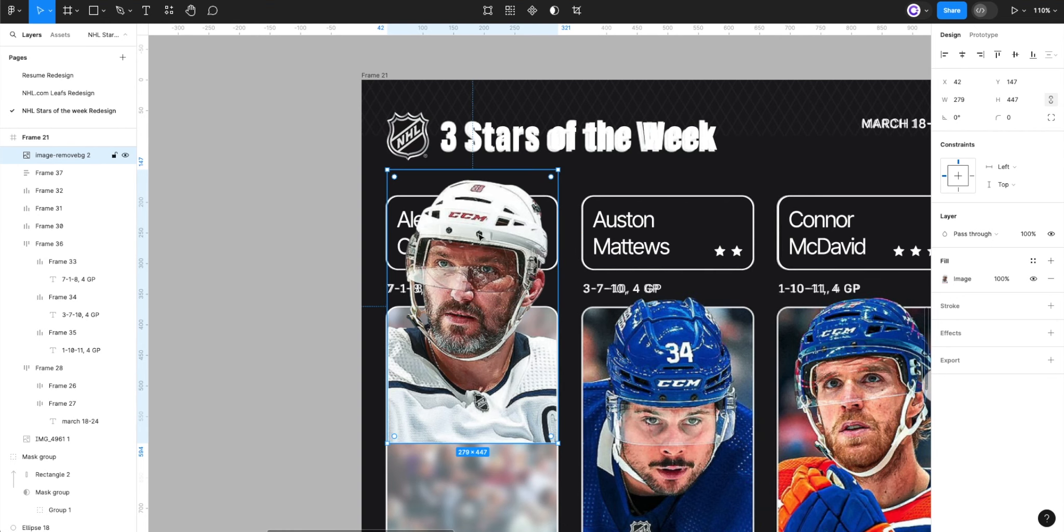
- Lower the Ovechkin cutout to Y 340 so its bottom edge meets the red logo bar
{"action": "scroll", "coordinate": [478, 235], "scroll_direction": "down", "scroll_amount": 4}
{"action": "left_click_drag", "start_coordinate": [480, 224], "coordinate": [480, 236]}
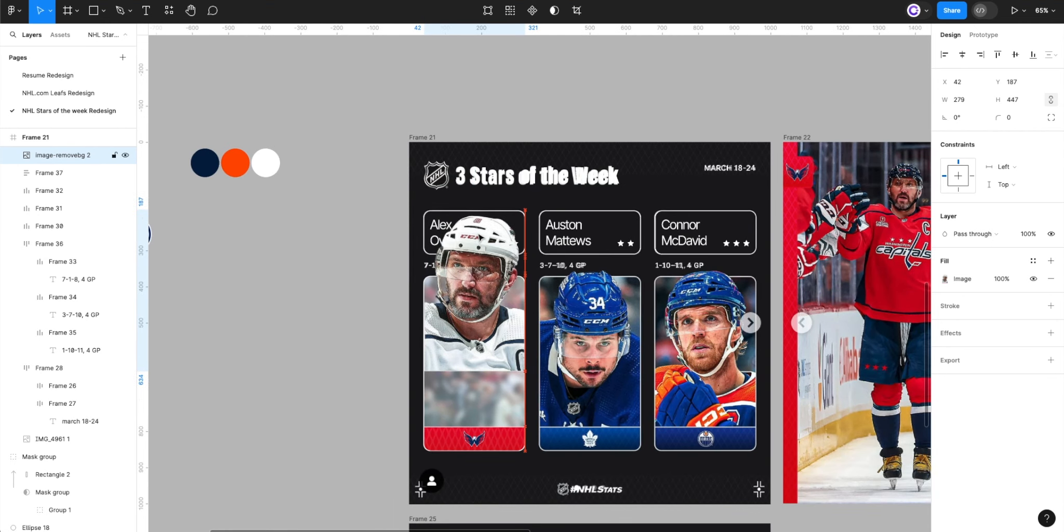
{"action": "key", "text": "shift+Down"}
{"action": "key", "text": "shift+Down"}
{"action": "key", "text": "shift+Down"}
{"action": "key", "text": "shift+Down"}
{"action": "key", "text": "shift+Down"}
{"action": "key", "text": "shift+Down"}
{"action": "key", "text": "shift+Down"}
{"action": "key", "text": "shift+Down"}
{"action": "key", "text": "shift+Down"}
{"action": "key", "text": "shift+Down"}
{"action": "key", "text": "shift+Down"}
{"action": "key", "text": "shift+Down"}
{"action": "key", "text": "shift+Down"}
{"action": "key", "text": "shift+Down"}
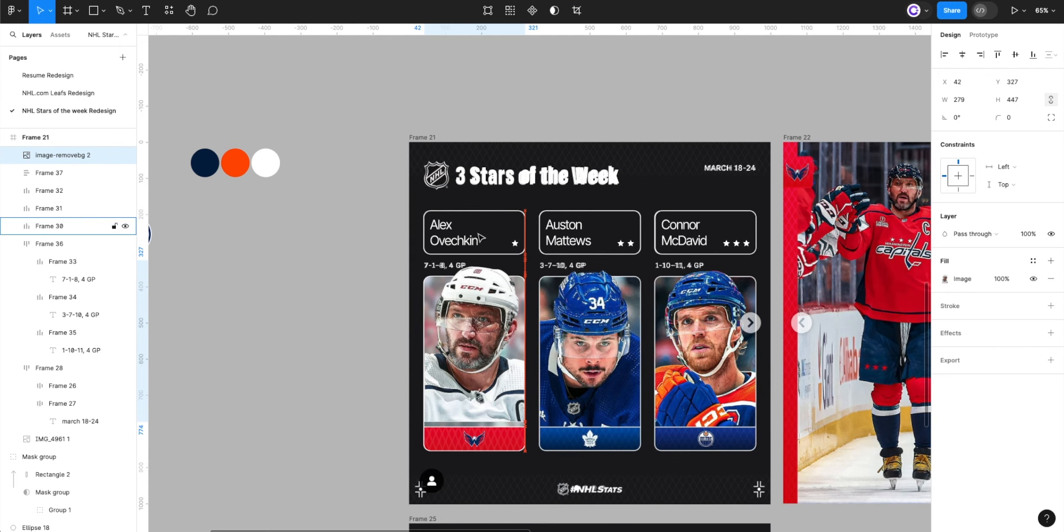
{"action": "key", "text": "shift+Down"}
{"action": "key", "text": "Down"}
{"action": "key", "text": "Down"}
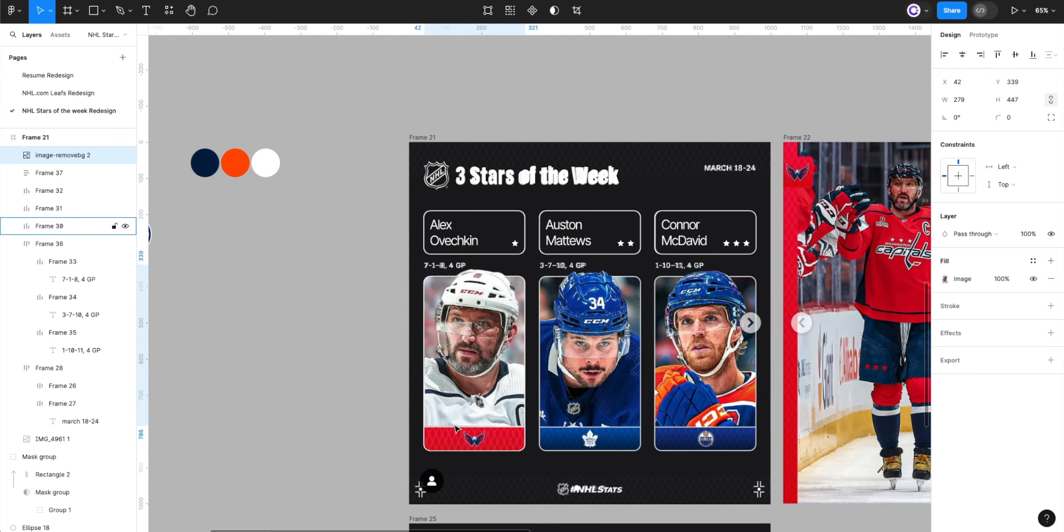
{"action": "scroll", "coordinate": [479, 444], "scroll_direction": "up", "scroll_amount": 5}
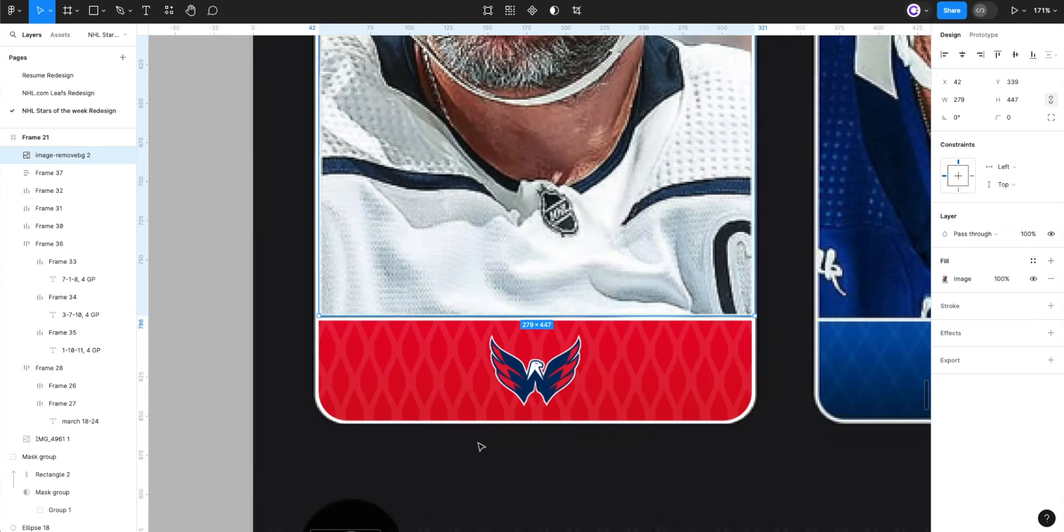
{"action": "key", "text": "Down"}
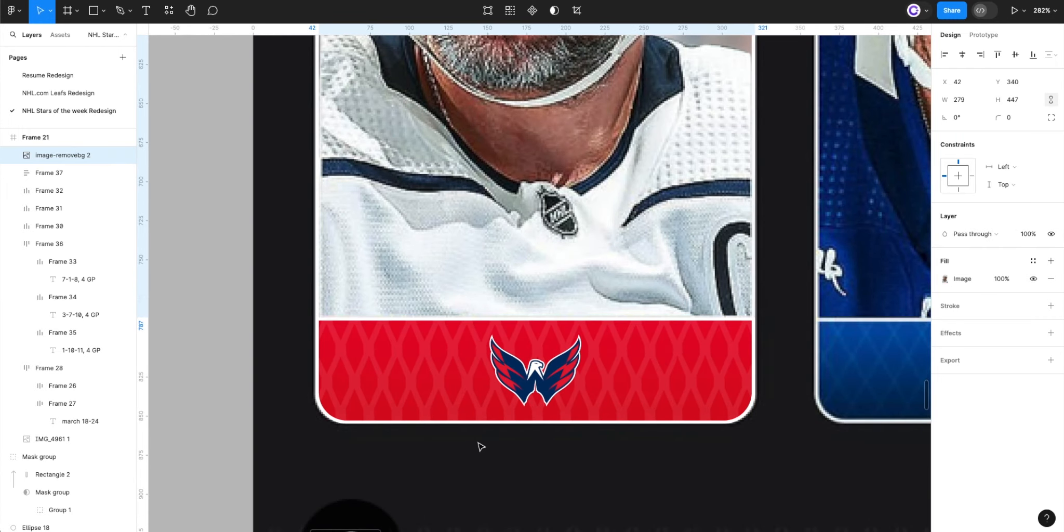
- Group the Ovechkin cutout with its card frame
{"action": "scroll", "coordinate": [552, 318], "scroll_direction": "down", "scroll_amount": 6}
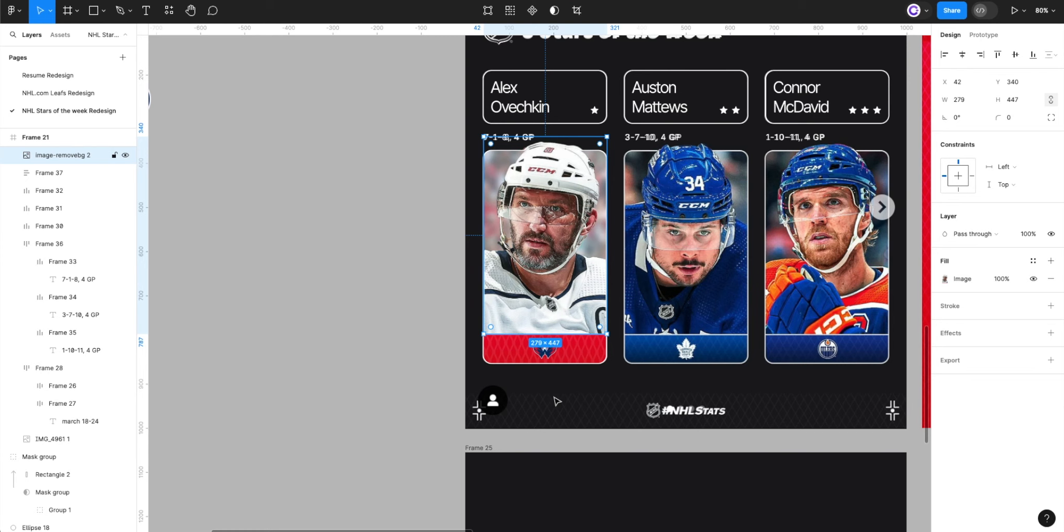
{"action": "left_click", "coordinate": [574, 357], "text": "shift"}
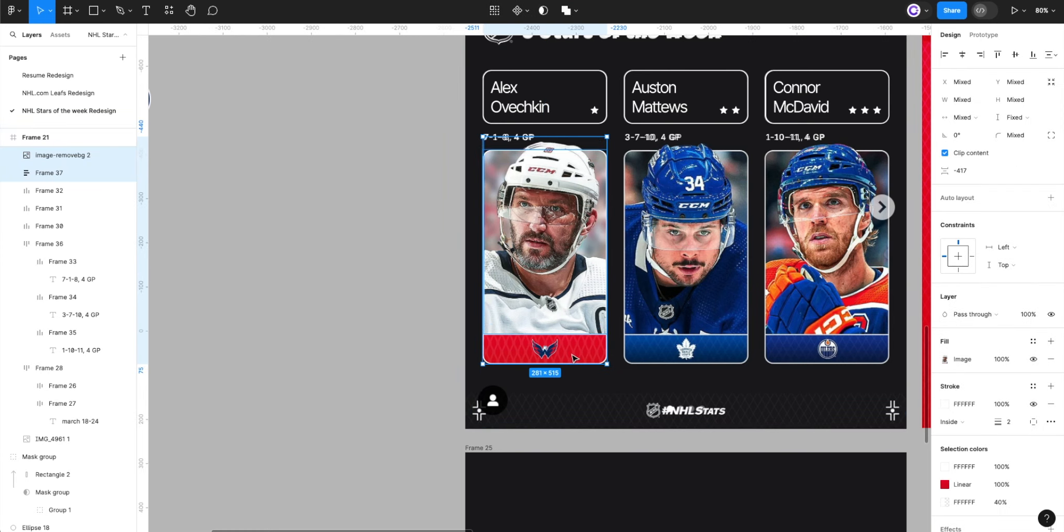
{"action": "key", "text": "ctrl+g"}
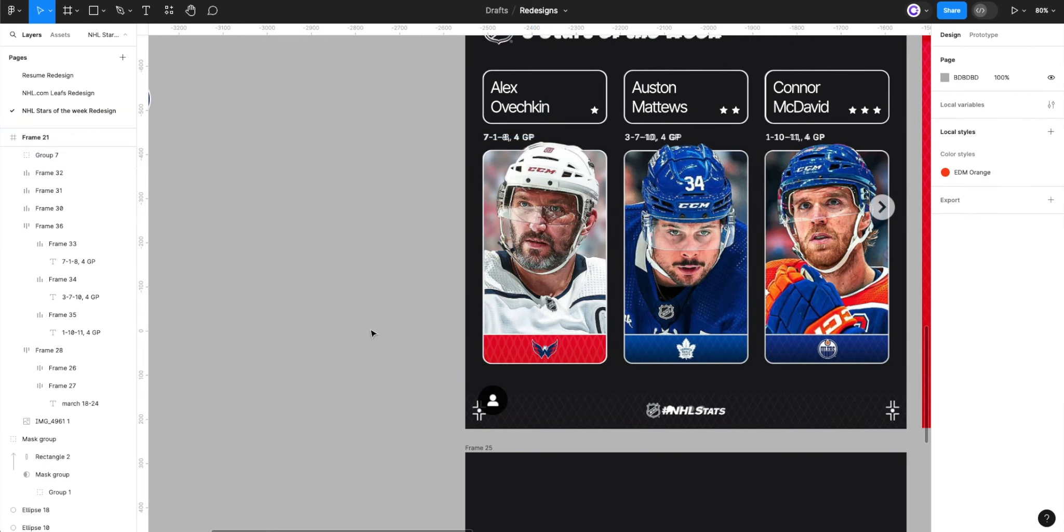
- Duplicate the grouped Ovechkin card over the Mattews and McDavid cards, with the last copy at X 677, Y 340
{"action": "left_click", "coordinate": [581, 238]}
{"action": "scroll", "coordinate": [399, 244], "scroll_direction": "down", "scroll_amount": 3}
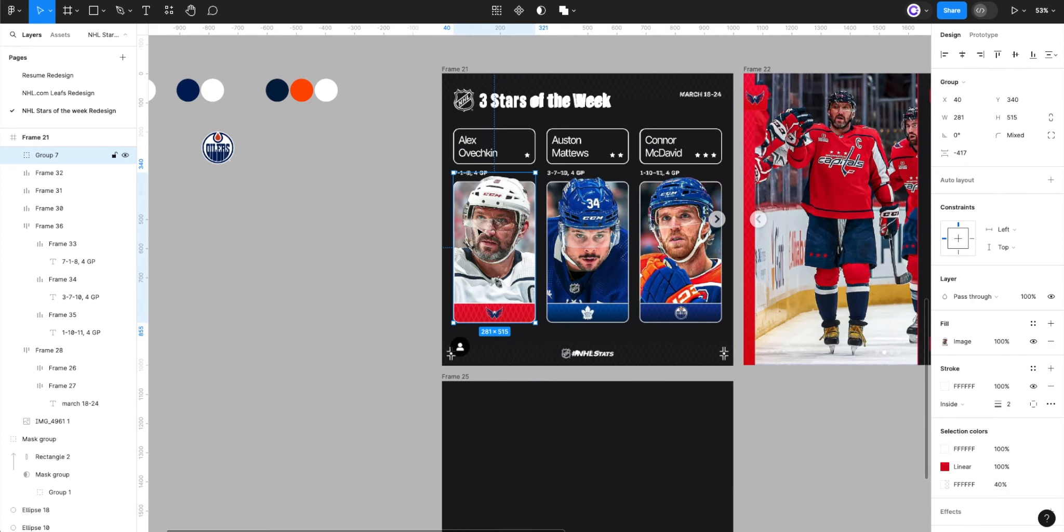
{"action": "left_click_drag", "start_coordinate": [483, 228], "coordinate": [661, 228]}
{"action": "scroll", "coordinate": [600, 240], "scroll_direction": "up", "scroll_amount": 5}
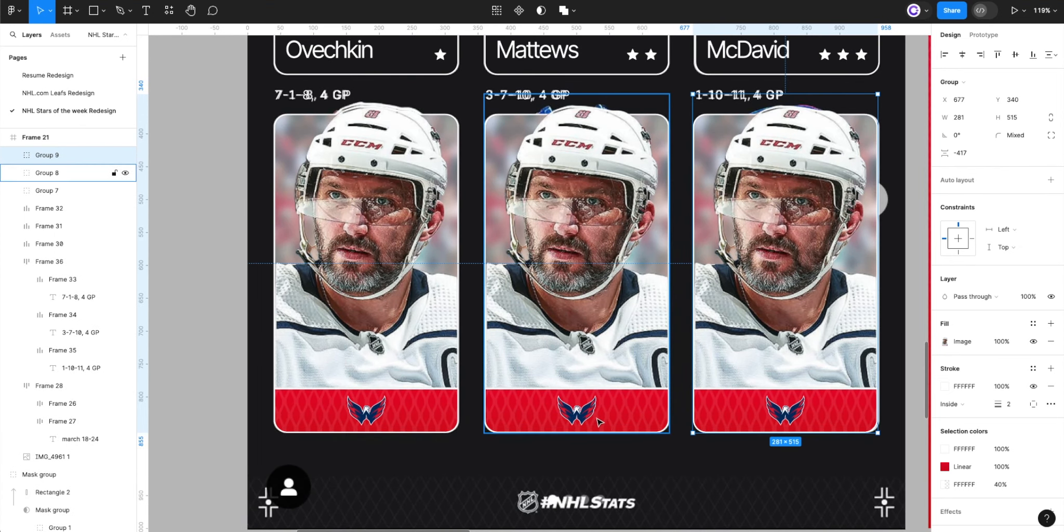
{"action": "scroll", "coordinate": [601, 421], "scroll_direction": "down", "scroll_amount": 5}
{"action": "scroll", "coordinate": [601, 421], "scroll_direction": "up", "scroll_amount": 5}
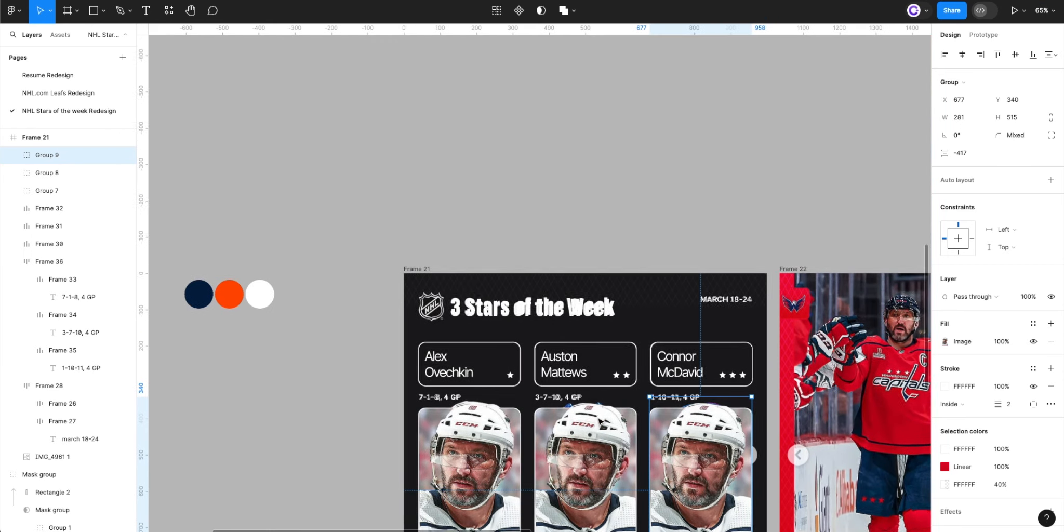
{"action": "scroll", "coordinate": [602, 421], "scroll_direction": "down", "scroll_amount": 5}
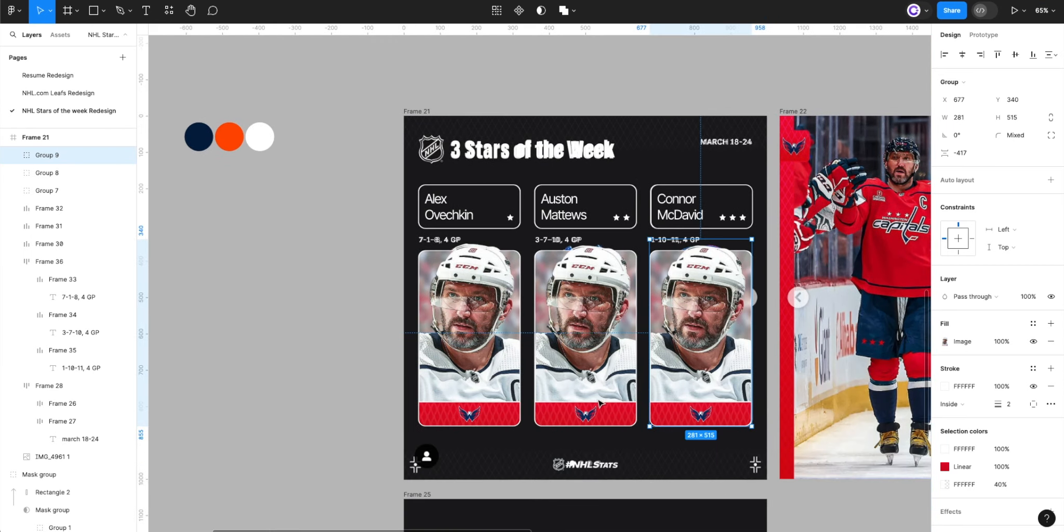
- Place copies of the Mattews and McDavid cutouts from the assets above the 3 Stars frame and select the Mattews one
{"action": "left_click", "coordinate": [574, 299]}
{"action": "scroll", "coordinate": [575, 299], "scroll_direction": "down", "scroll_amount": 5}
{"action": "scroll", "coordinate": [577, 364], "scroll_direction": "up", "scroll_amount": 5}
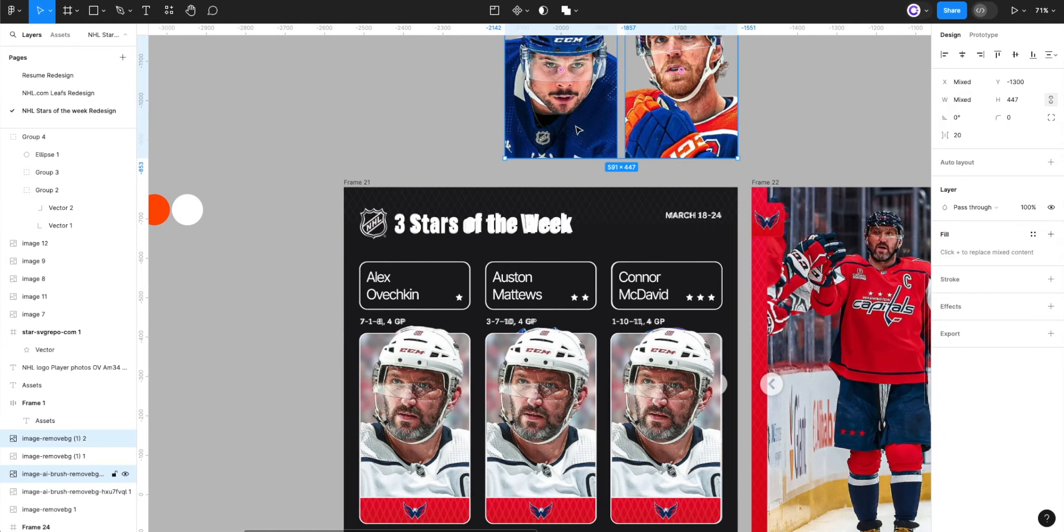
{"action": "left_click", "coordinate": [561, 104]}
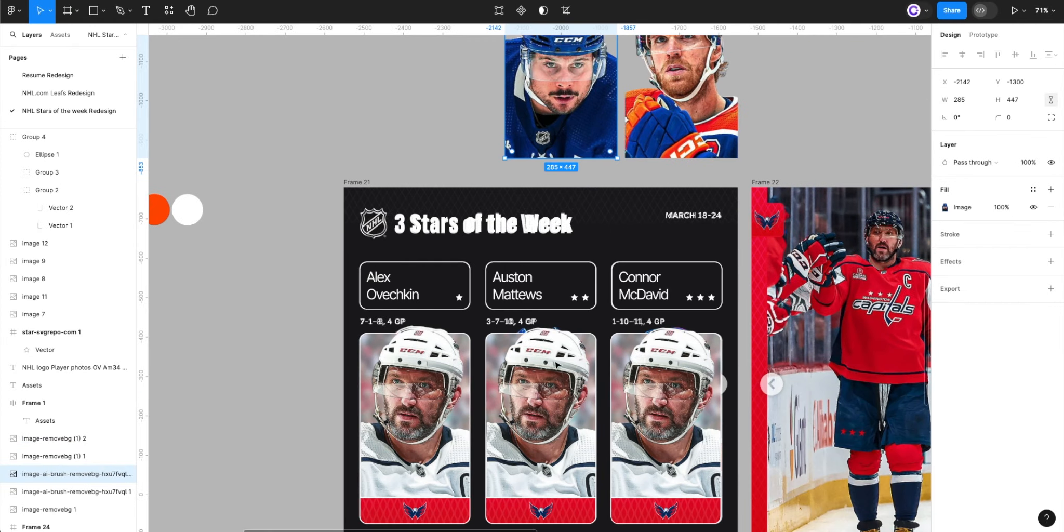
- Paste the Mattews cutout into the middle card group and delete the Ovechkin cutout from that group
{"action": "left_click", "coordinate": [554, 362]}
{"action": "left_click", "coordinate": [90, 173]}
{"action": "key", "text": "ctrl+v"}
{"action": "left_click", "coordinate": [91, 190]}
{"action": "key", "text": "BackSpace"}
{"action": "left_click", "coordinate": [91, 172]}
{"action": "scroll", "coordinate": [533, 454], "scroll_direction": "up", "scroll_amount": 1}
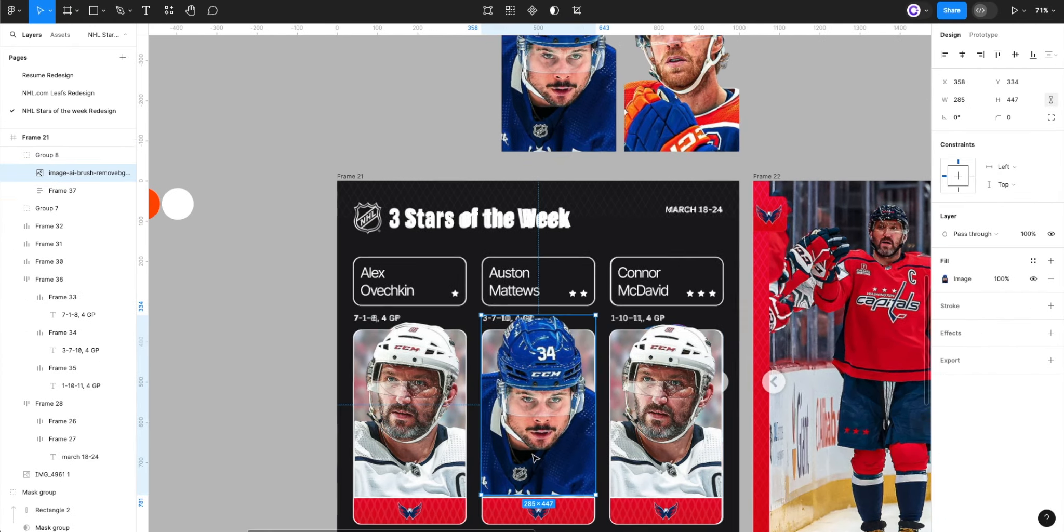
- Resize the Mattews cutout to 277 × 435 to fit the middle card's width and move it down onto the bottom bar
{"action": "scroll", "coordinate": [535, 458], "scroll_direction": "up", "scroll_amount": 5}
{"action": "scroll", "coordinate": [292, 412], "scroll_direction": "up", "scroll_amount": 6}
{"action": "left_click_drag", "start_coordinate": [268, 368], "coordinate": [298, 368]}
{"action": "scroll", "coordinate": [300, 369], "scroll_direction": "down", "scroll_amount": 4}
{"action": "scroll", "coordinate": [520, 374], "scroll_direction": "right", "scroll_amount": 5}
{"action": "left_click_drag", "start_coordinate": [715, 372], "coordinate": [700, 372]}
{"action": "scroll", "coordinate": [547, 358], "scroll_direction": "left", "scroll_amount": 2}
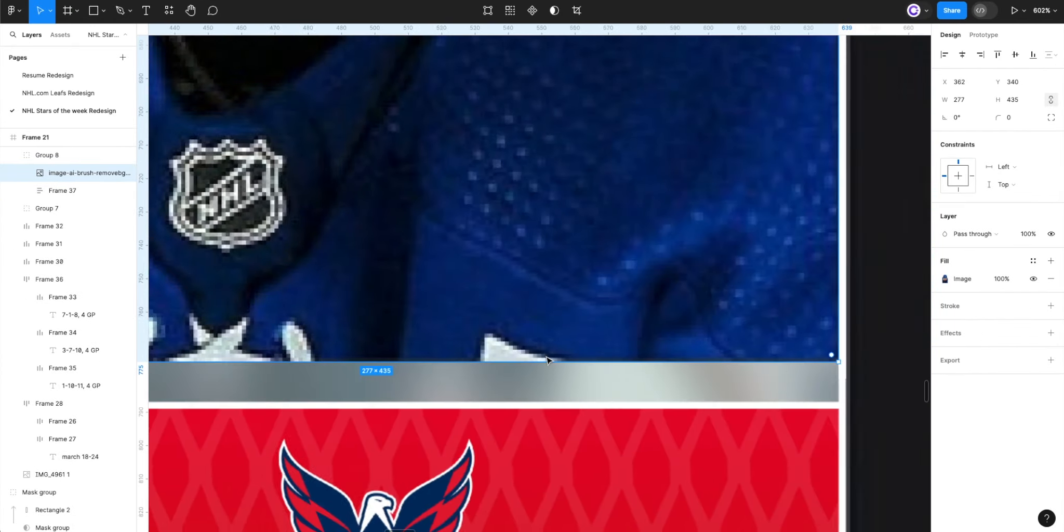
{"action": "scroll", "coordinate": [546, 358], "scroll_direction": "left", "scroll_amount": 6}
{"action": "scroll", "coordinate": [549, 395], "scroll_direction": "down", "scroll_amount": 10}
- Paste a copy of the McDavid cutout into the third card group and hide the Ovechkin cutout in that group
{"action": "left_click", "coordinate": [616, 395]}
{"action": "scroll", "coordinate": [605, 415], "scroll_direction": "down", "scroll_amount": 2}
{"action": "left_click", "coordinate": [623, 171]}
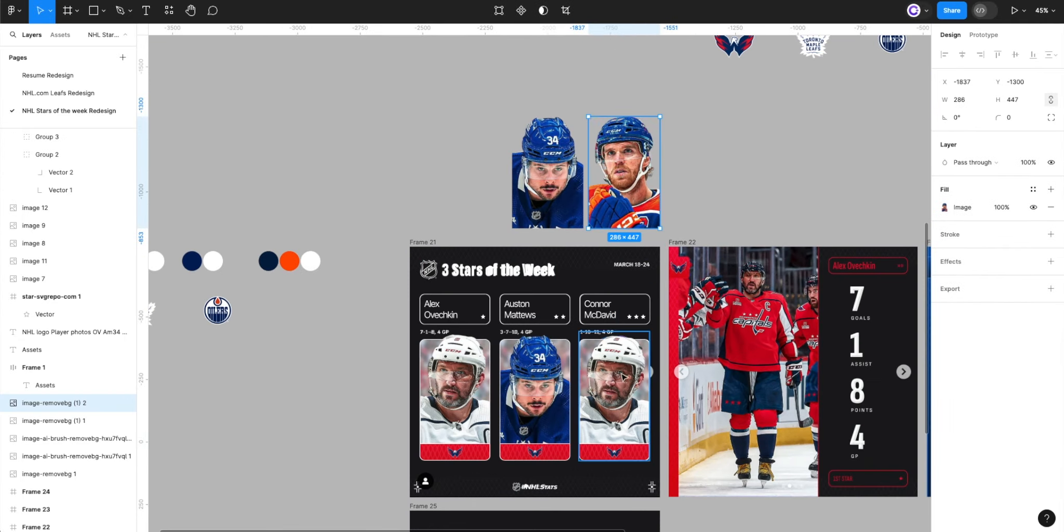
{"action": "left_click", "coordinate": [623, 395]}
{"action": "scroll", "coordinate": [622, 425], "scroll_direction": "up", "scroll_amount": 4}
{"action": "left_click", "coordinate": [51, 172]}
{"action": "key", "text": "ctrl+v"}
{"action": "left_click", "coordinate": [125, 191]}
- Resize the McDavid cutout to 277 × 434 and set it on the third card's bottom bar at X 679, Y 352
{"action": "scroll", "coordinate": [559, 491], "scroll_direction": "up", "scroll_amount": 6}
{"action": "left_click_drag", "start_coordinate": [444, 273], "coordinate": [454, 273]}
{"action": "scroll", "coordinate": [494, 281], "scroll_direction": "right", "scroll_amount": 6}
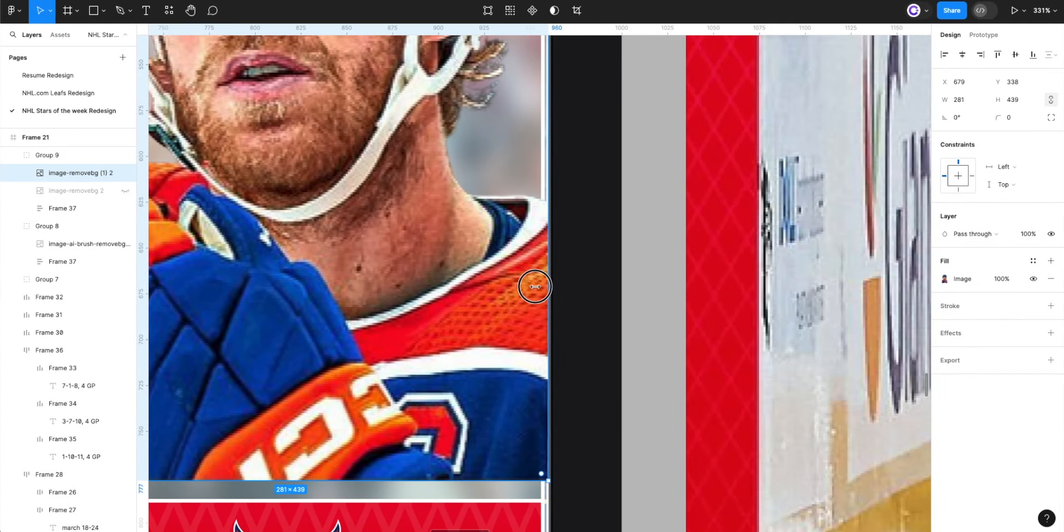
{"action": "left_click_drag", "start_coordinate": [535, 286], "coordinate": [539, 285]}
{"action": "scroll", "coordinate": [541, 275], "scroll_direction": "up", "scroll_amount": 6}
{"action": "left_click_drag", "start_coordinate": [553, 263], "coordinate": [543, 263]}
{"action": "scroll", "coordinate": [544, 265], "scroll_direction": "down", "scroll_amount": 6}
{"action": "scroll", "coordinate": [523, 290], "scroll_direction": "left", "scroll_amount": 5}
{"action": "scroll", "coordinate": [523, 291], "scroll_direction": "down", "scroll_amount": 5}
{"action": "scroll", "coordinate": [513, 331], "scroll_direction": "up", "scroll_amount": 5}
{"action": "key", "text": "shift+Down"}
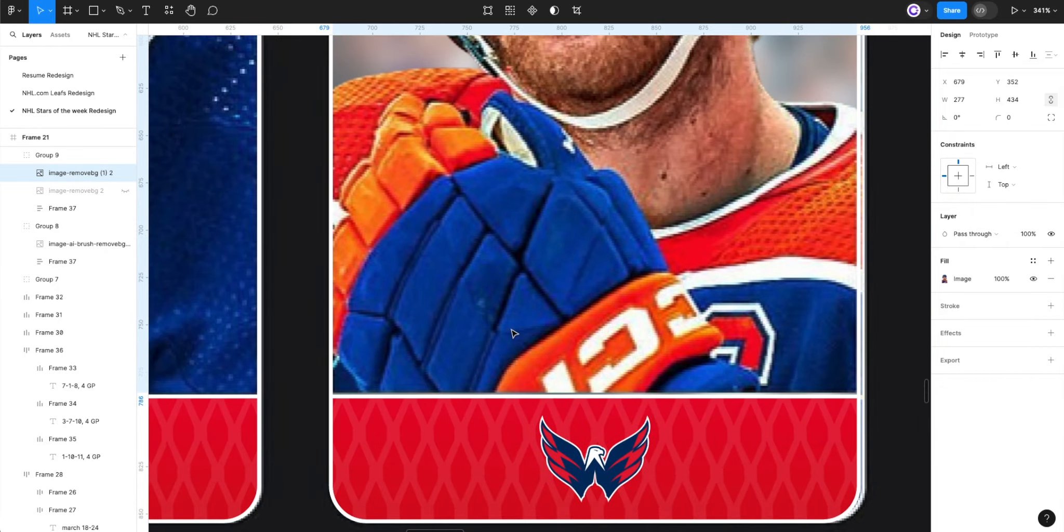
{"action": "scroll", "coordinate": [501, 333], "scroll_direction": "down", "scroll_amount": 6}
- Place the Maple Leafs and Oilers logos from the assets beside the 3 Stars frame
{"action": "left_click", "coordinate": [494, 192]}
{"action": "scroll", "coordinate": [475, 311], "scroll_direction": "down", "scroll_amount": 4}
{"action": "left_click_drag", "start_coordinate": [737, 65], "coordinate": [637, 109]}
{"action": "left_click_drag", "start_coordinate": [650, 89], "coordinate": [218, 411]}
{"action": "scroll", "coordinate": [228, 423], "scroll_direction": "up", "scroll_amount": 3}
- Check the Capitals logo's size on the first card, set the Maple Leafs logo's width to 59, and cut that logo
{"action": "left_click", "coordinate": [408, 435], "text": "ctrl"}
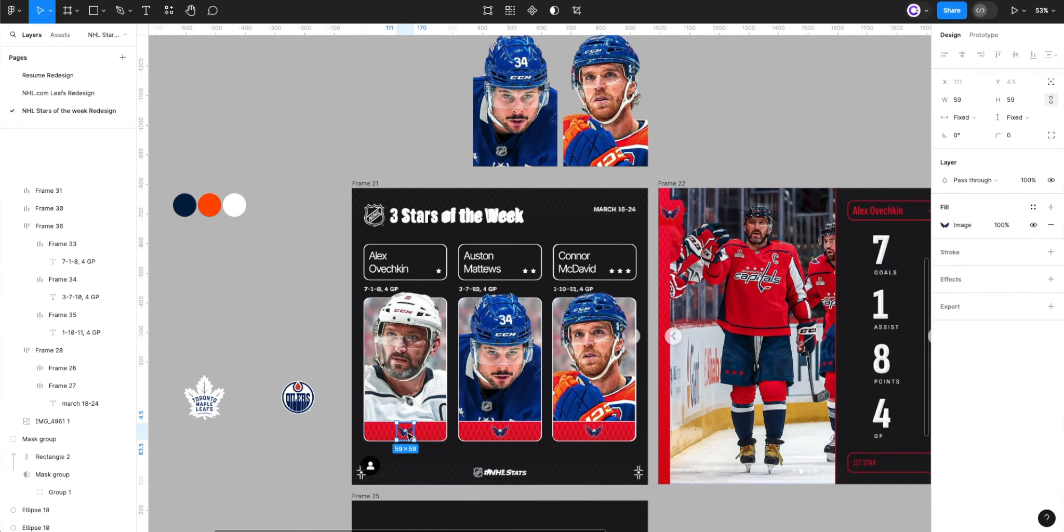
{"action": "scroll", "coordinate": [273, 398], "scroll_direction": "up", "scroll_amount": 4}
{"action": "left_click", "coordinate": [240, 351]}
{"action": "left_click", "coordinate": [1008, 100]}
{"action": "type", "text": "59"}
{"action": "key", "text": "Return"}
{"action": "key", "text": "ctrl+x"}
- Paste the Maple Leafs logo into the middle card's bottom bar and delete the Capitals logo there
{"action": "left_click", "coordinate": [42, 226]}
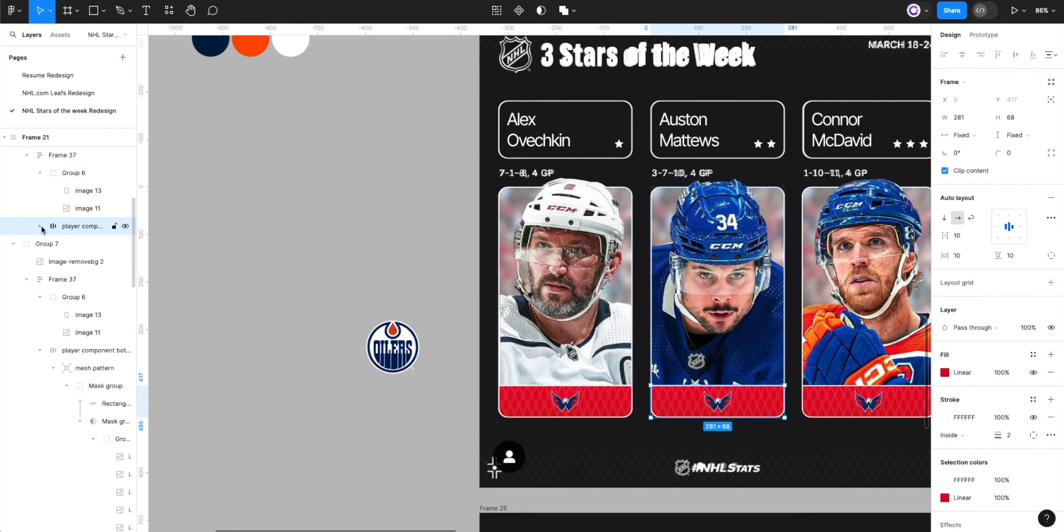
{"action": "left_click", "coordinate": [41, 226]}
{"action": "left_click", "coordinate": [104, 420]}
{"action": "left_click", "coordinate": [53, 244]}
{"action": "key", "text": "ctrl+v"}
{"action": "left_click", "coordinate": [90, 260]}
{"action": "key", "text": "Delete"}
{"action": "scroll", "coordinate": [727, 414], "scroll_direction": "up", "scroll_amount": 6}
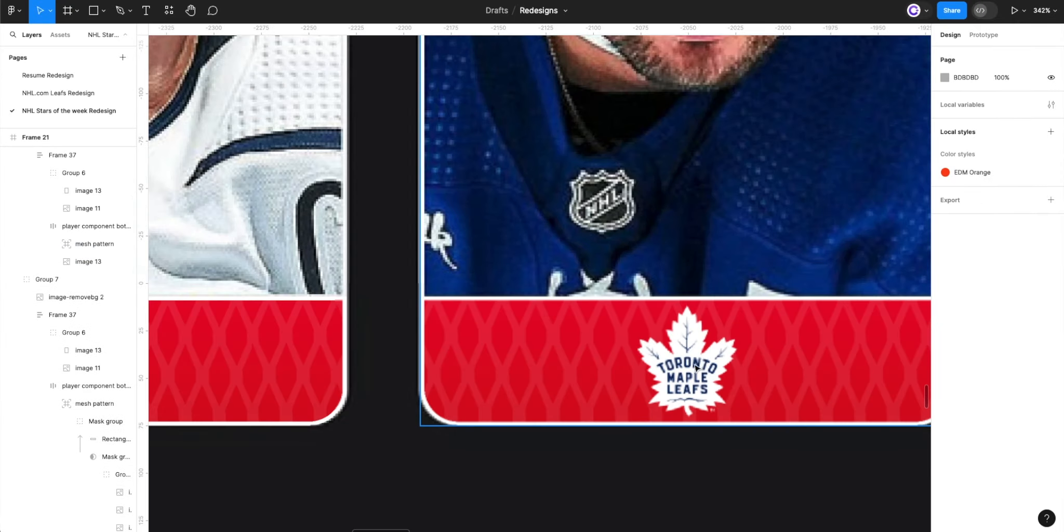
{"action": "left_click", "coordinate": [695, 369], "text": "ctrl"}
- Set the Oilers logo's width to 59 and cut it from the canvas
{"action": "scroll", "coordinate": [690, 328], "scroll_direction": "down", "scroll_amount": 8}
{"action": "left_click", "coordinate": [385, 280]}
{"action": "left_click", "coordinate": [1019, 101]}
{"action": "type", "text": "59"}
{"action": "key", "text": "Return"}
{"action": "key", "text": "ctrl+x"}
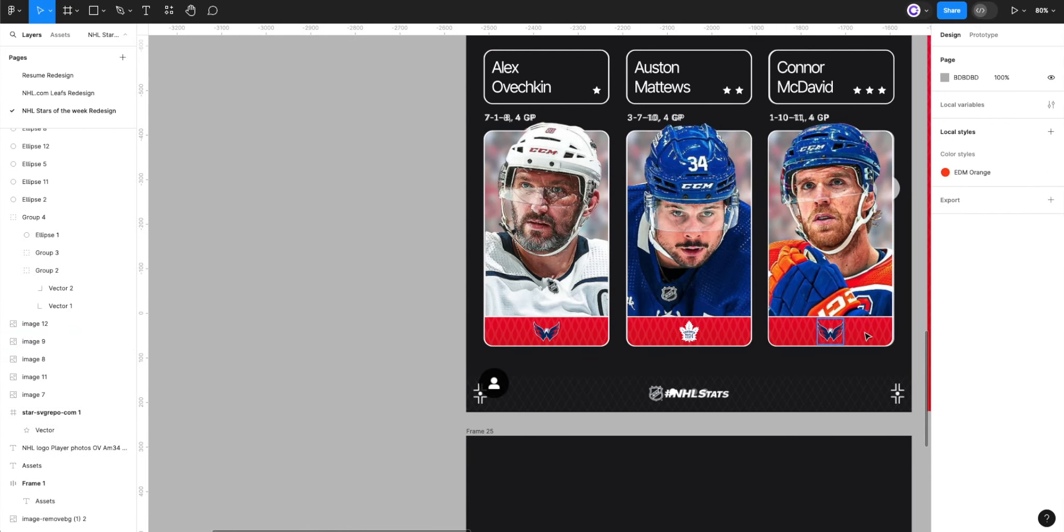
- Paste the Oilers logo into the McDavid card's bottom bar and delete the Capitals logo there
{"action": "left_click", "coordinate": [832, 333], "text": "ctrl"}
{"action": "key", "text": "ctrl+v"}
{"action": "left_click", "coordinate": [805, 333]}
{"action": "key", "text": "Delete"}
{"action": "left_click", "coordinate": [833, 332], "text": "ctrl"}
{"action": "scroll", "coordinate": [835, 330], "scroll_direction": "up", "scroll_amount": 4}
{"action": "scroll", "coordinate": [682, 356], "scroll_direction": "down", "scroll_amount": 6}
{"action": "left_click", "coordinate": [576, 293]}
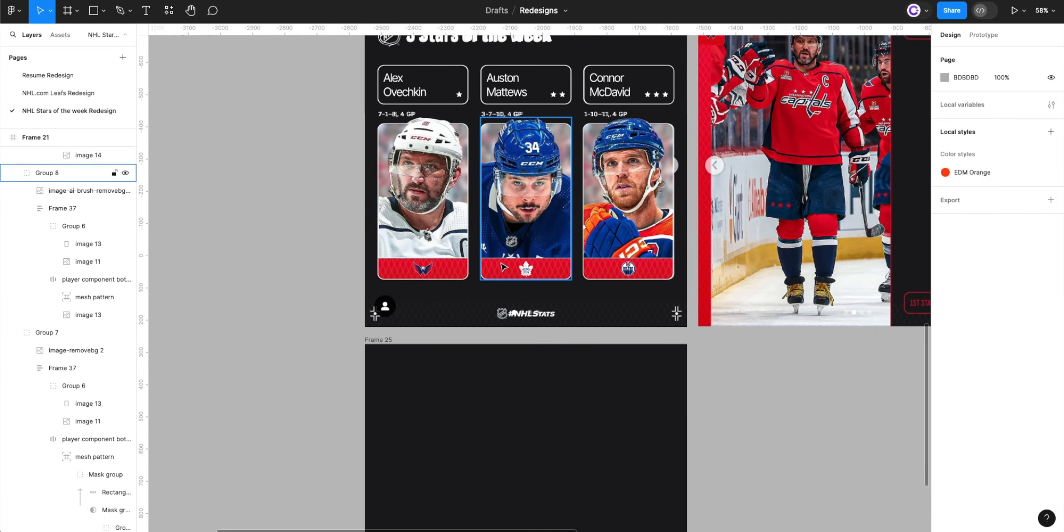
- Combine the three player card groups in one auto layout row and move it into the empty Frame 25
{"action": "left_click", "coordinate": [503, 267]}
{"action": "scroll", "coordinate": [526, 228], "scroll_direction": "up", "scroll_amount": 1}
{"action": "scroll", "coordinate": [474, 240], "scroll_direction": "down", "scroll_amount": 3}
{"action": "scroll", "coordinate": [457, 236], "scroll_direction": "up", "scroll_amount": 3}
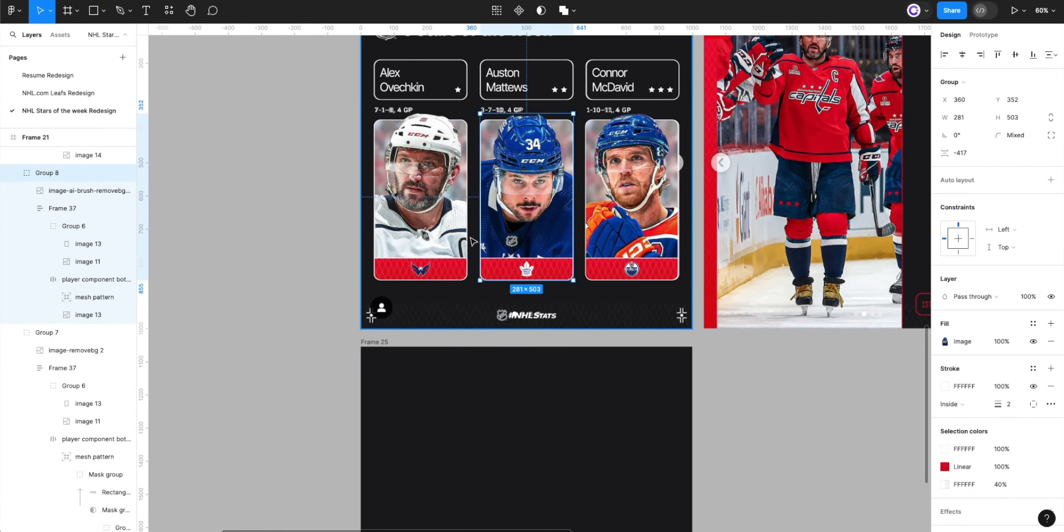
{"action": "scroll", "coordinate": [442, 235], "scroll_direction": "down", "scroll_amount": 3}
{"action": "left_click", "coordinate": [438, 234]}
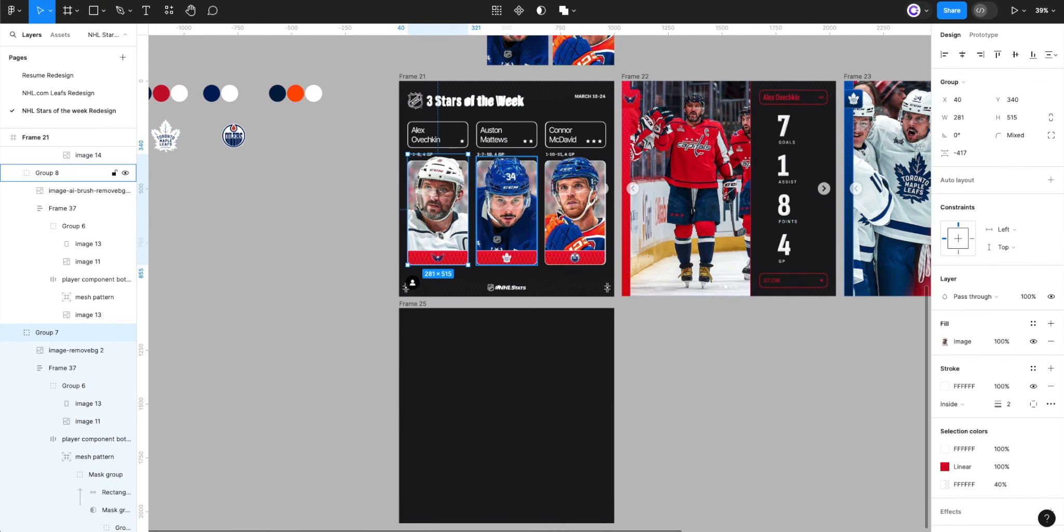
{"action": "left_click", "coordinate": [559, 213], "text": "shift"}
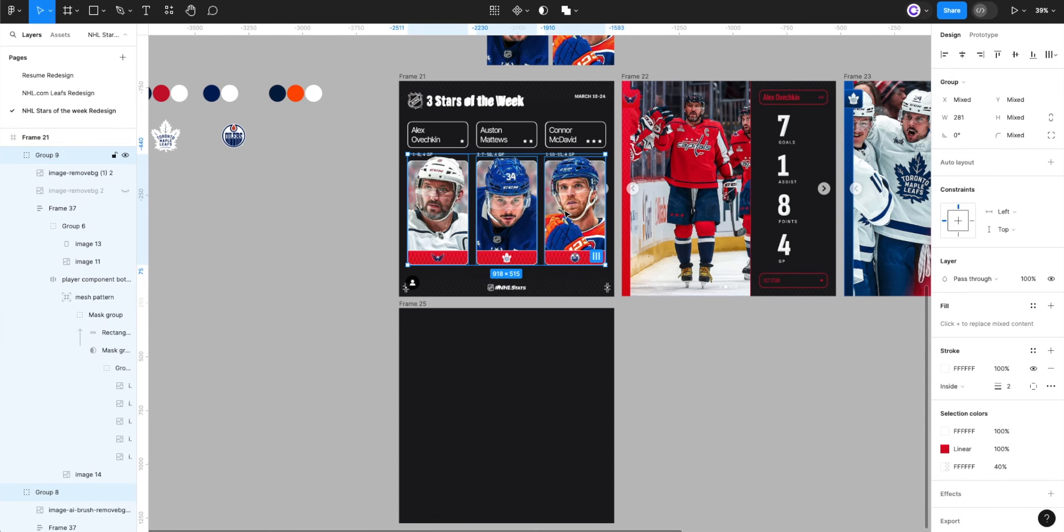
{"action": "key", "text": "shift+a"}
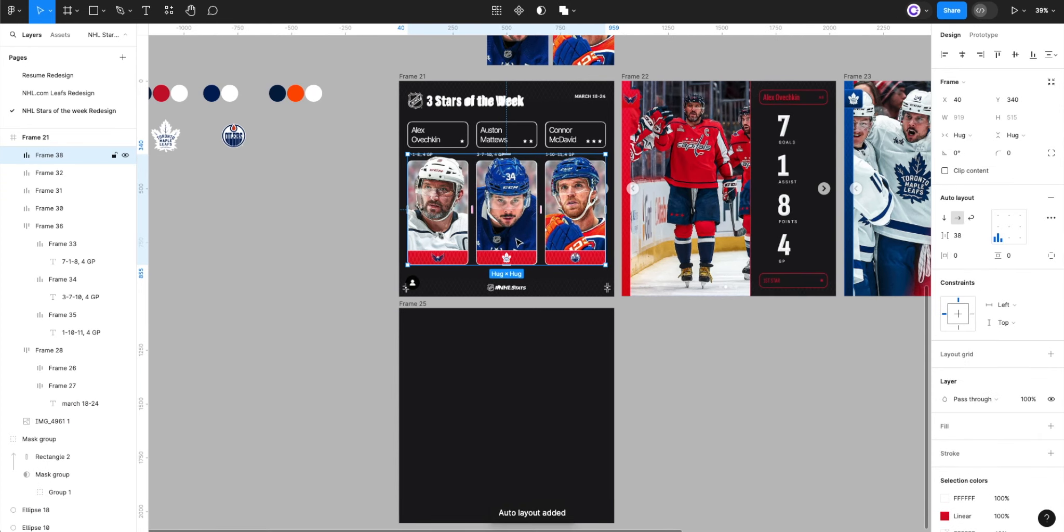
{"action": "key", "text": "ctrl+x"}
{"action": "left_click", "coordinate": [412, 309]}
{"action": "key", "text": "ctrl+v"}
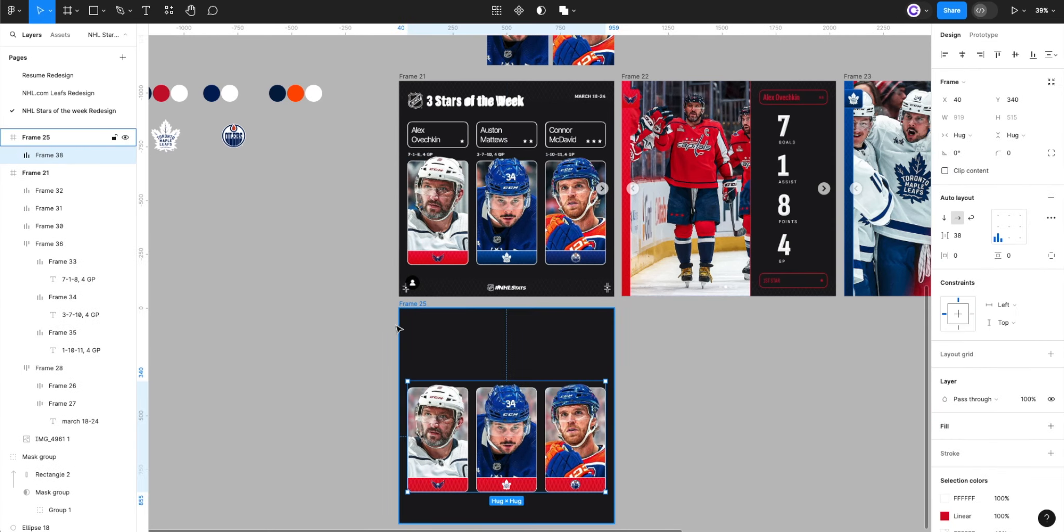
- Move the row of player stat lines above the cards from Frame 21 into Frame 25
{"action": "left_click", "coordinate": [421, 154]}
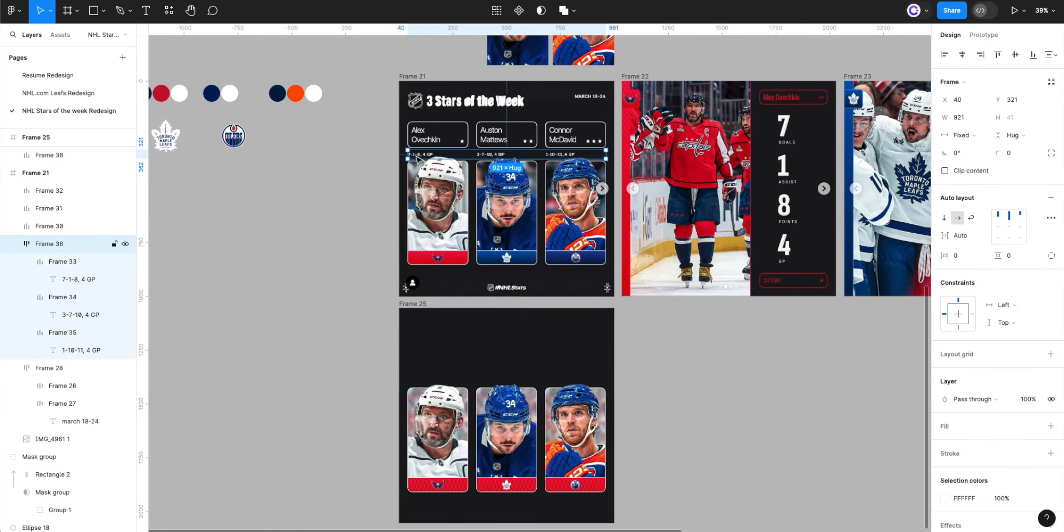
{"action": "scroll", "coordinate": [421, 155], "scroll_direction": "up", "scroll_amount": 5}
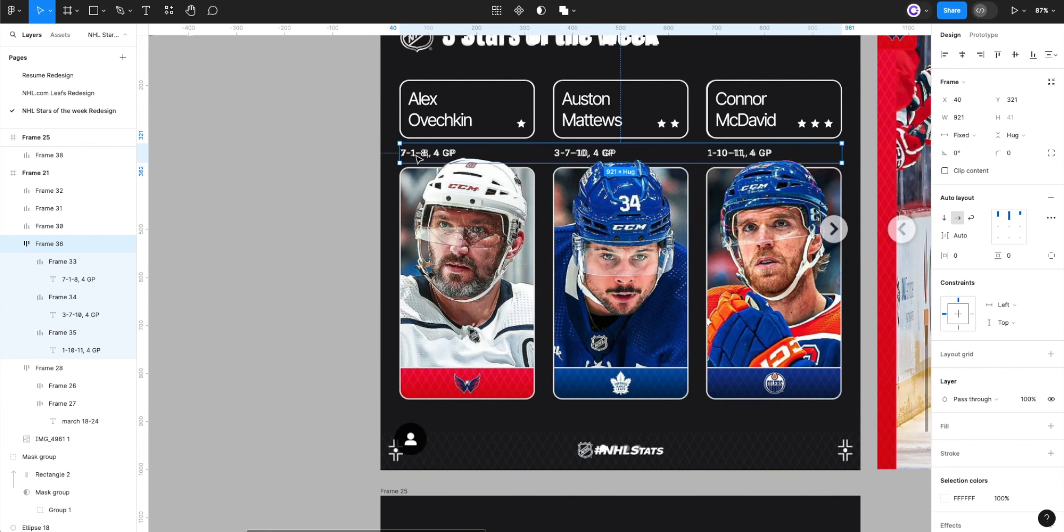
{"action": "scroll", "coordinate": [418, 158], "scroll_direction": "down", "scroll_amount": 4}
{"action": "left_click", "coordinate": [407, 358]}
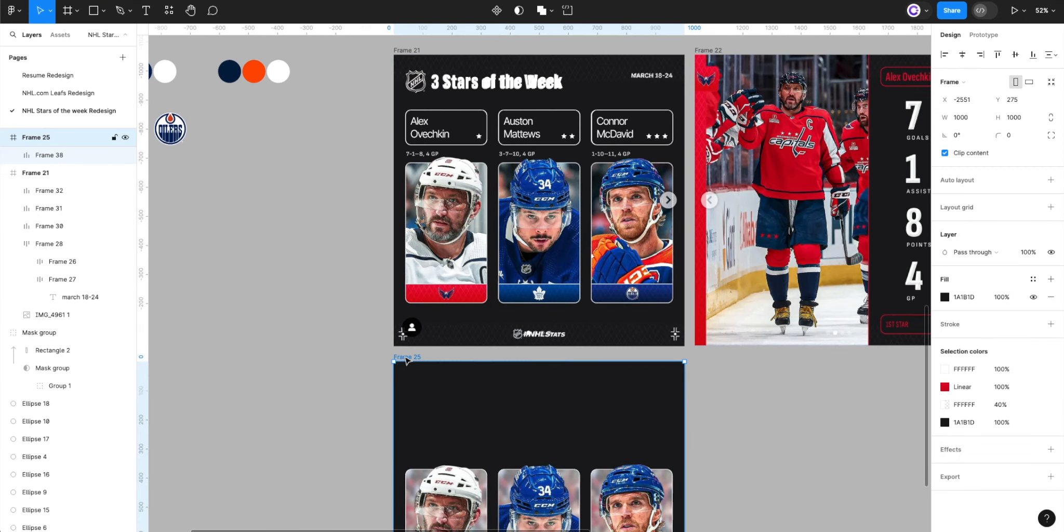
{"action": "key", "text": "ctrl+v"}
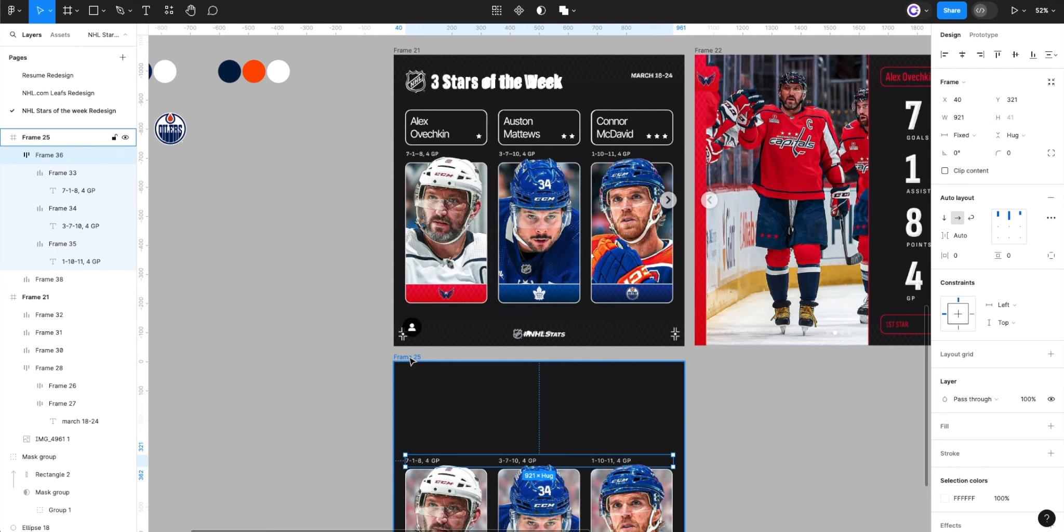
- Combine the three player name boxes in an auto layout row and move it from Frame 21 into Frame 25
{"action": "left_click", "coordinate": [437, 124]}
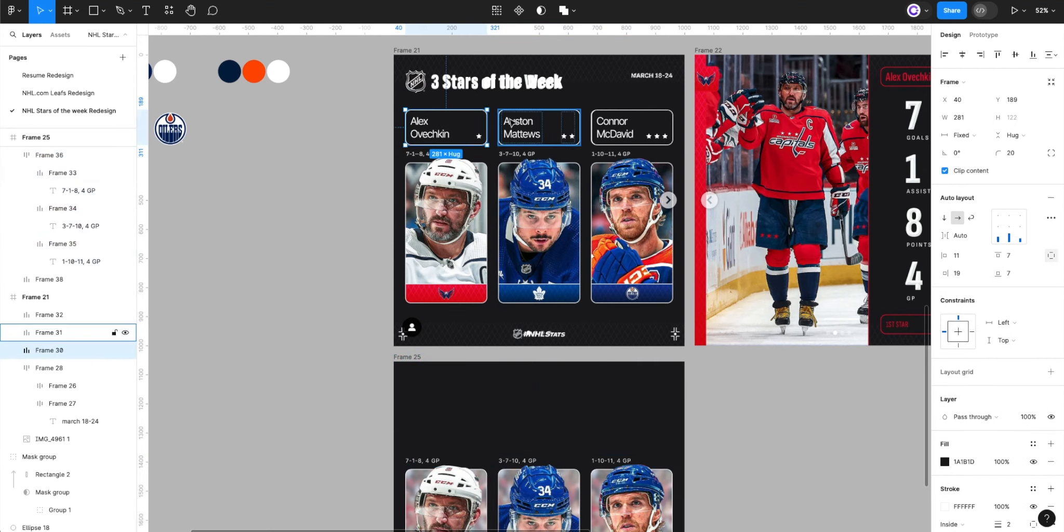
{"action": "left_click", "coordinate": [535, 128], "text": "shift"}
{"action": "left_click", "coordinate": [633, 123], "text": "shift"}
{"action": "key", "text": "shift+a"}
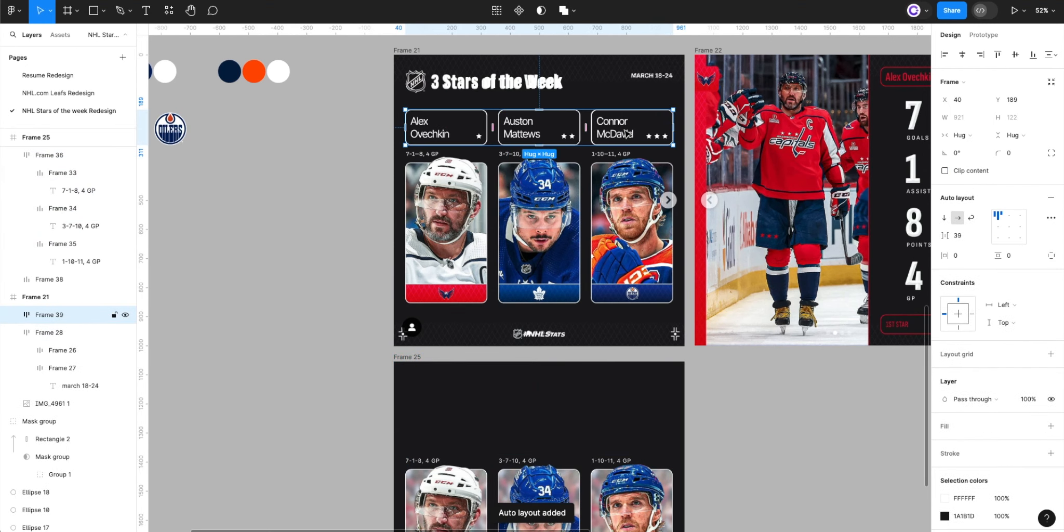
{"action": "key", "text": "super+x"}
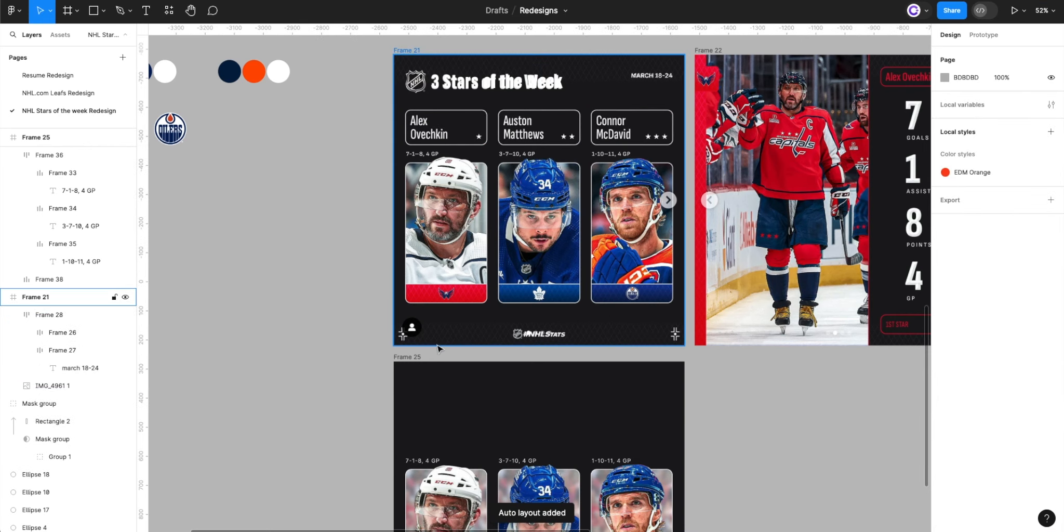
{"action": "key", "text": "super+v"}
{"action": "left_click", "coordinate": [364, 372]}
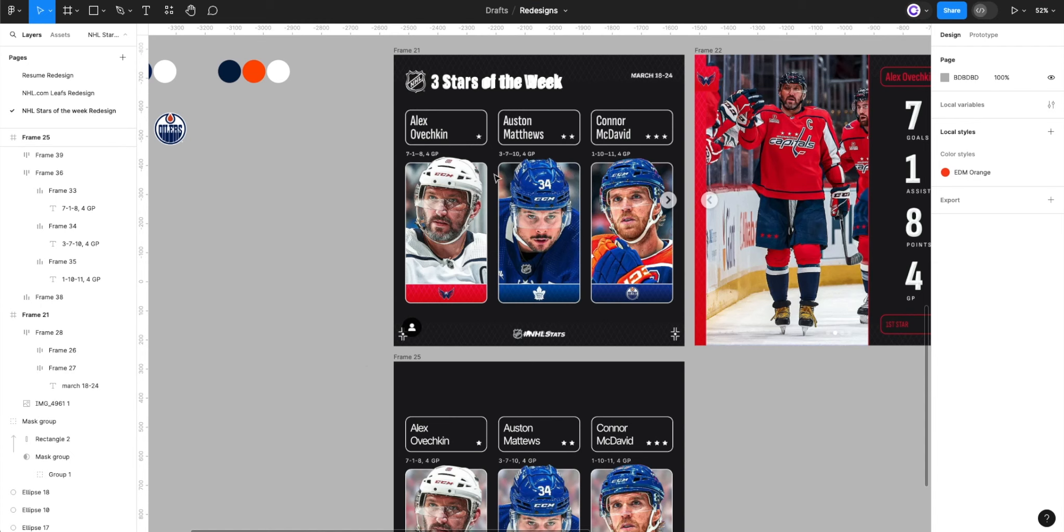
- Move the header row with the NHL logo, 3 Stars of the Week title and date from Frame 21 into Frame 25
{"action": "left_click", "coordinate": [459, 79]}
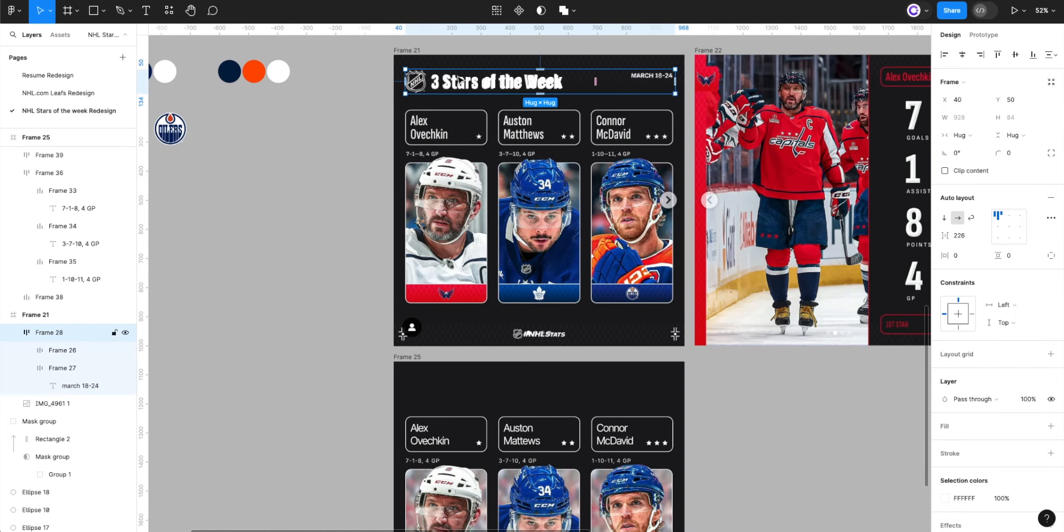
{"action": "key", "text": "super+x"}
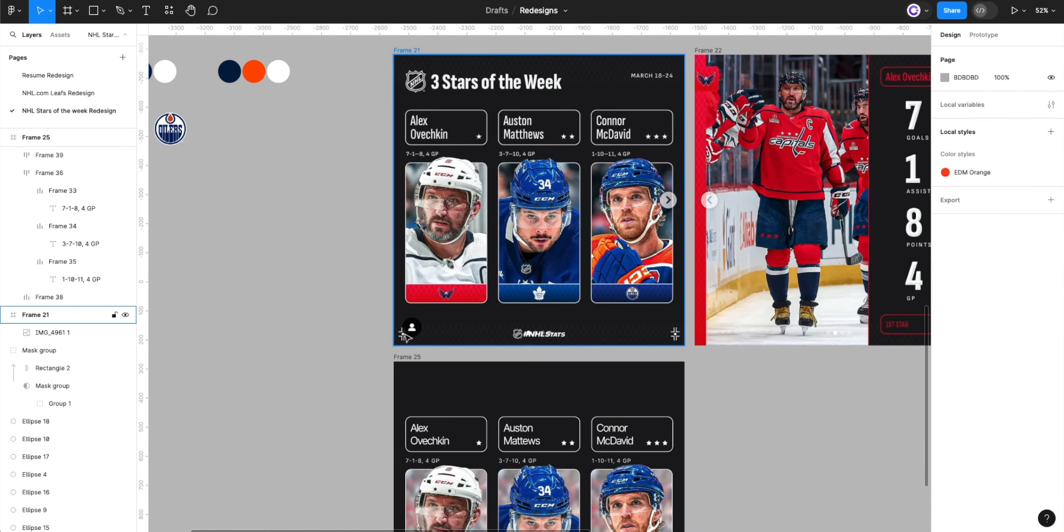
{"action": "left_click", "coordinate": [407, 358]}
{"action": "key", "text": "super+v"}
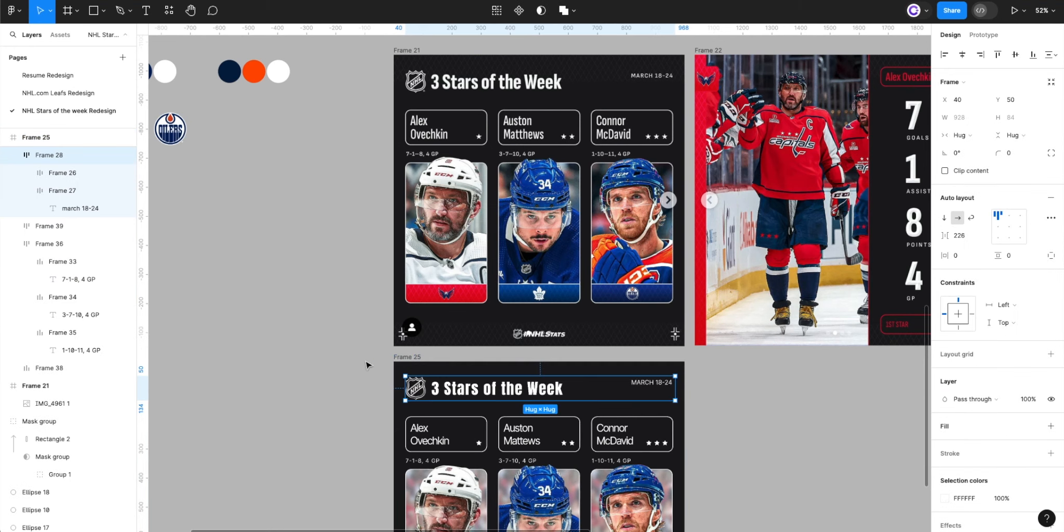
{"action": "left_click", "coordinate": [364, 361]}
- Compare the rebuilt Frame 25 layout with the original 3 Stars graphic in Frame 21
{"action": "scroll", "coordinate": [364, 361], "scroll_direction": "down", "scroll_amount": 2}
{"action": "scroll", "coordinate": [364, 361], "scroll_direction": "up", "scroll_amount": 3}
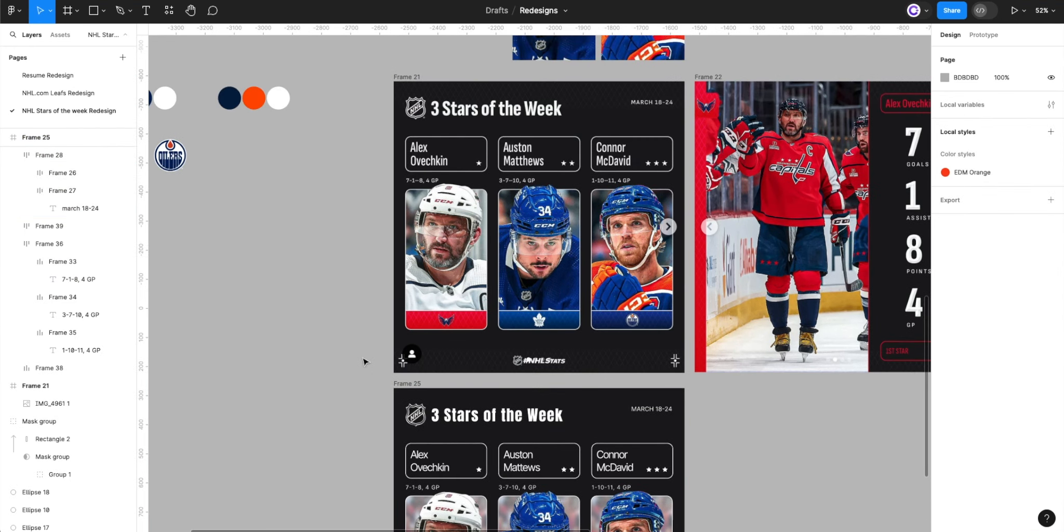
{"action": "scroll", "coordinate": [364, 361], "scroll_direction": "down", "scroll_amount": 3}
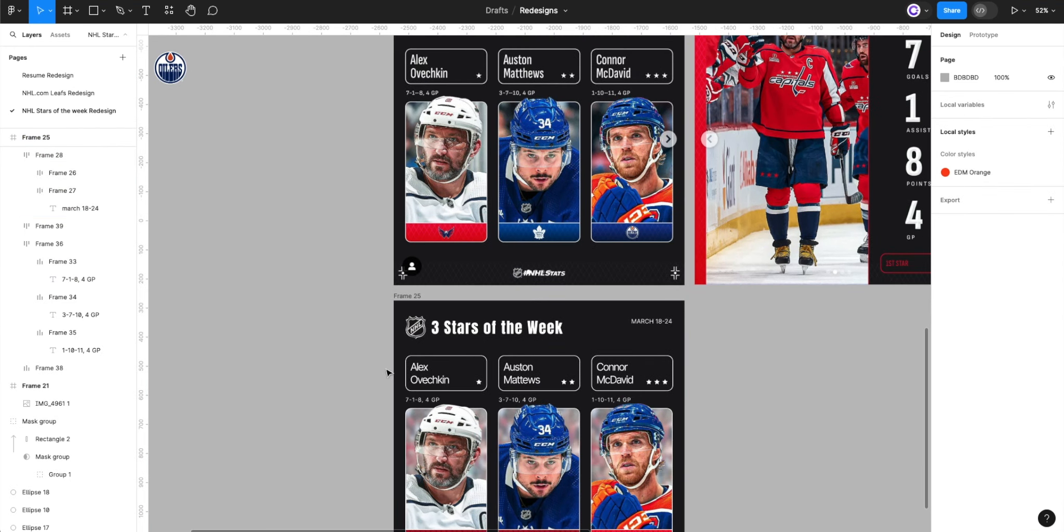
{"action": "scroll", "coordinate": [409, 123], "scroll_direction": "up", "scroll_amount": 5}
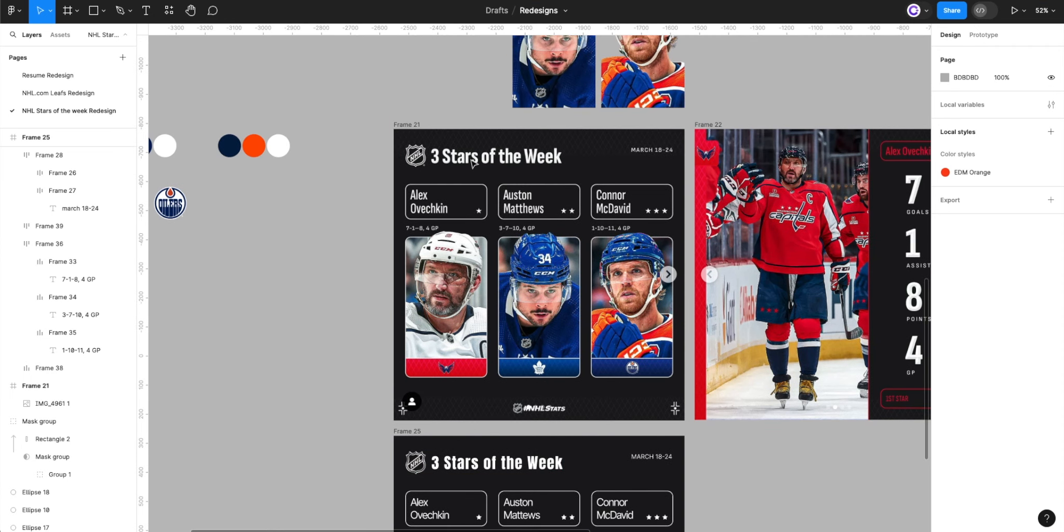
{"action": "scroll", "coordinate": [380, 333], "scroll_direction": "down", "scroll_amount": 8}
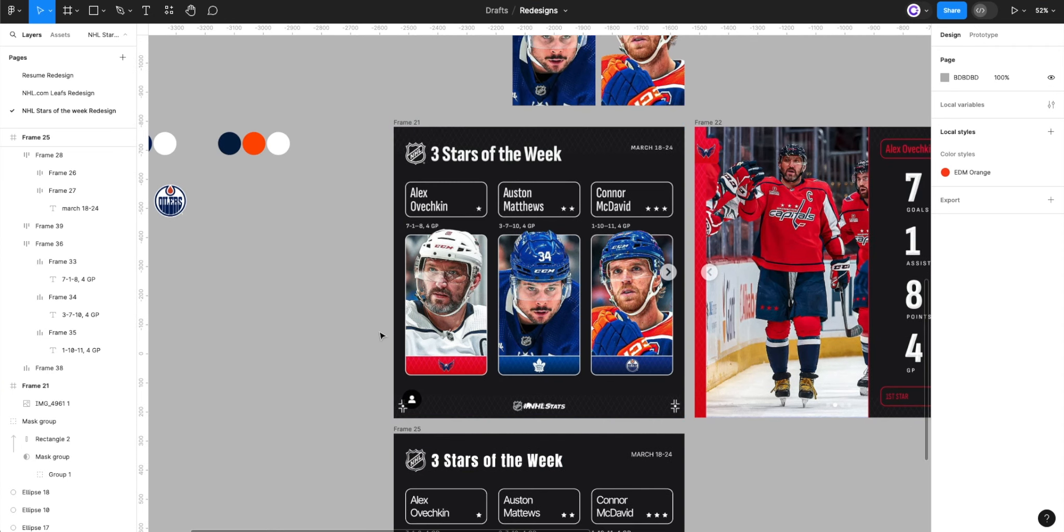
{"action": "scroll", "coordinate": [510, 370], "scroll_direction": "up", "scroll_amount": 3}
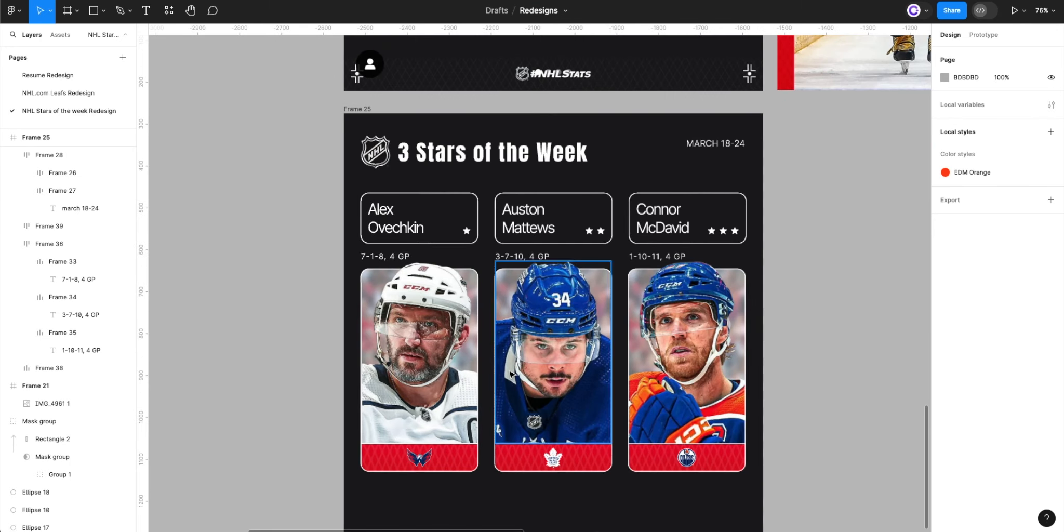
{"action": "scroll", "coordinate": [510, 370], "scroll_direction": "down", "scroll_amount": 3}
{"action": "scroll", "coordinate": [577, 373], "scroll_direction": "up", "scroll_amount": 9}
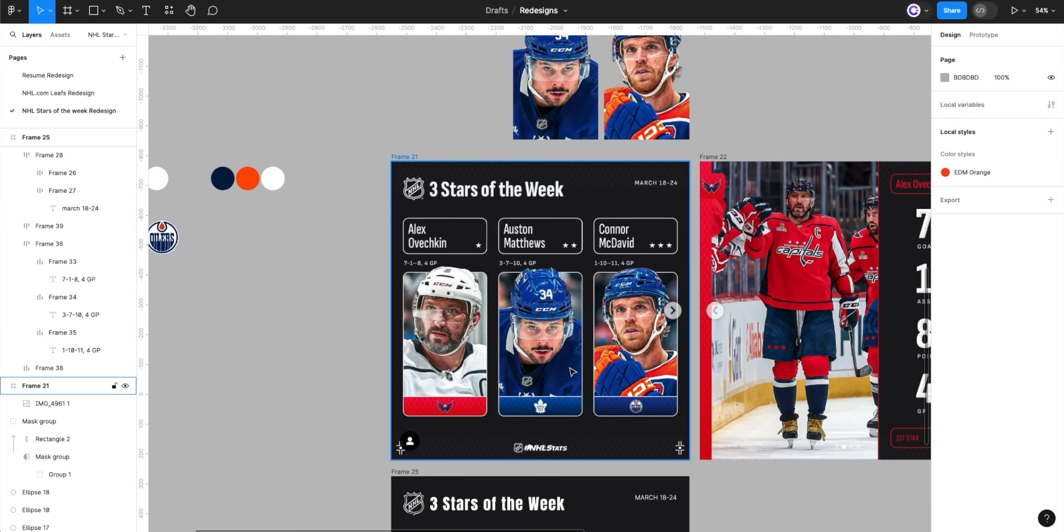
{"action": "scroll", "coordinate": [572, 372], "scroll_direction": "down", "scroll_amount": 5}
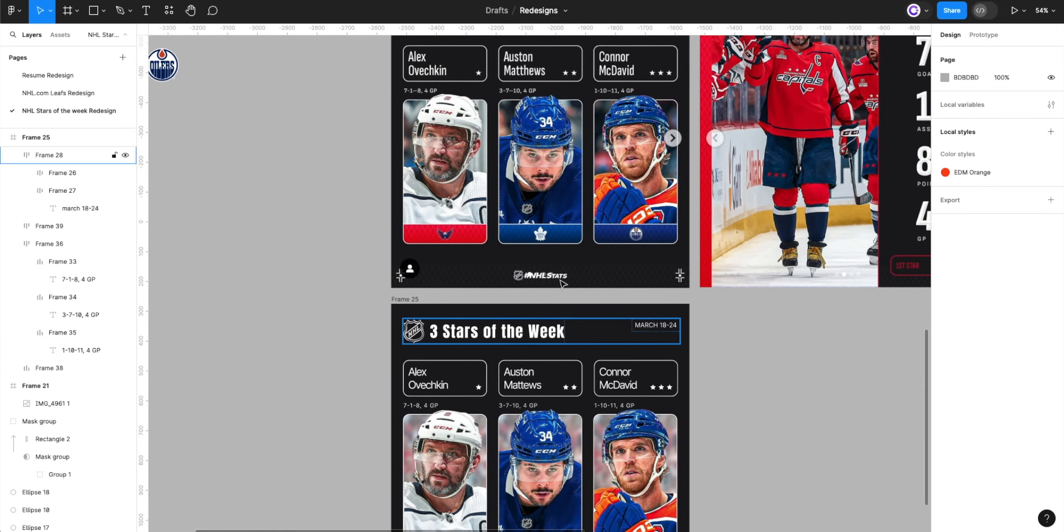
{"action": "scroll", "coordinate": [559, 241], "scroll_direction": "up", "scroll_amount": 3}
{"action": "scroll", "coordinate": [559, 249], "scroll_direction": "down", "scroll_amount": 4}
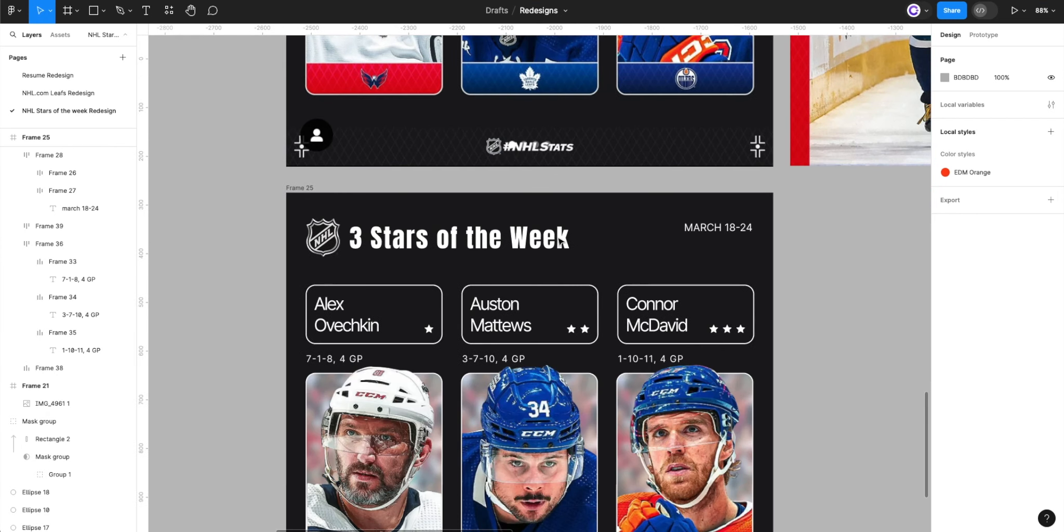
{"action": "scroll", "coordinate": [560, 270], "scroll_direction": "down", "scroll_amount": 2}
{"action": "scroll", "coordinate": [560, 274], "scroll_direction": "up", "scroll_amount": 3}
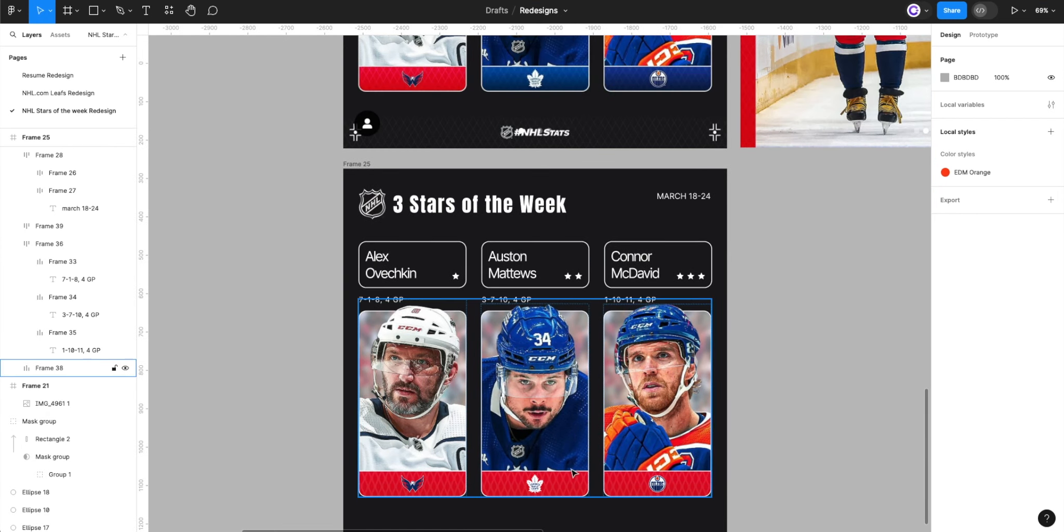
- Set the first gradient stop of the Maple Leafs card's footer fill to blue 004C9E, sampled from the top of the original graphic's Leafs footer
{"action": "left_click", "coordinate": [576, 485]}
{"action": "double_click", "coordinate": [576, 485]}
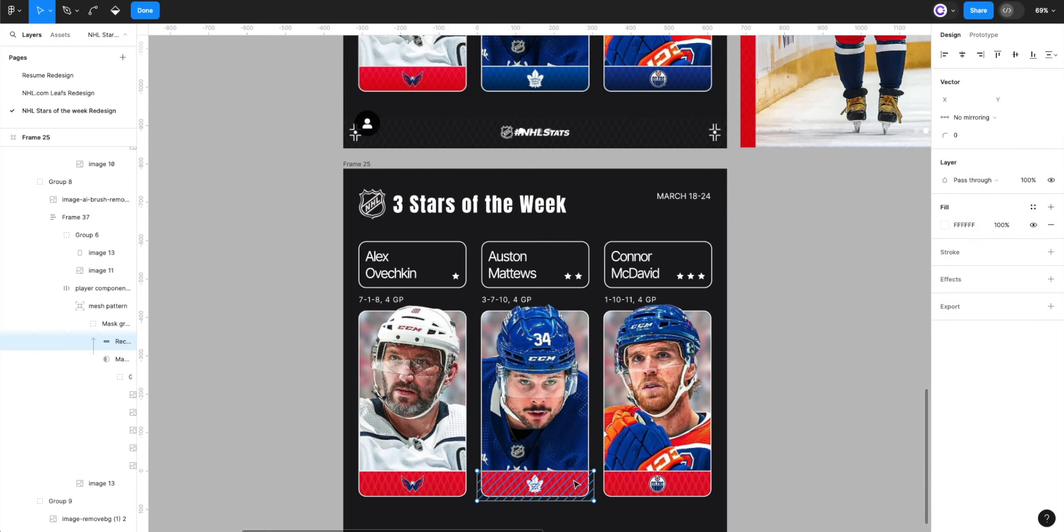
{"action": "key", "text": "Escape"}
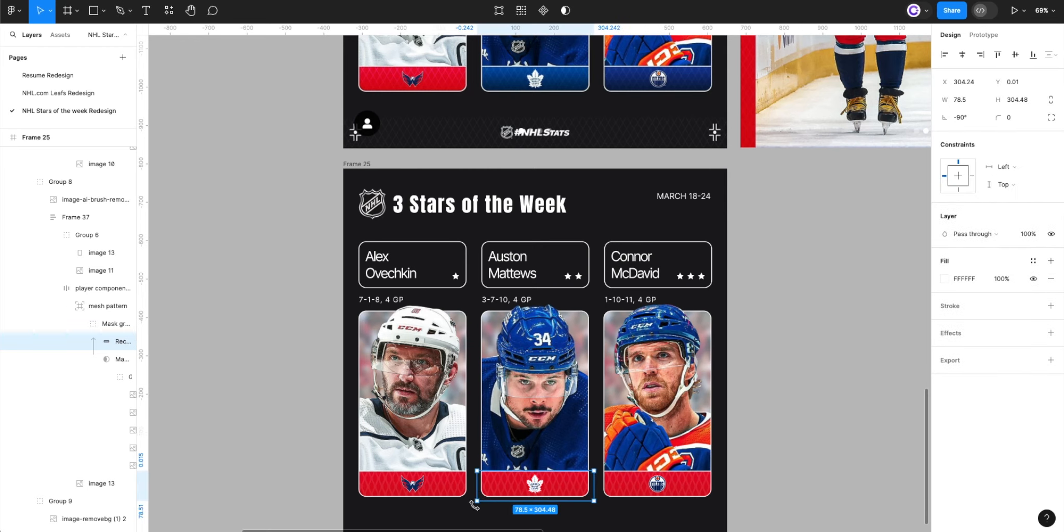
{"action": "left_click", "coordinate": [89, 290]}
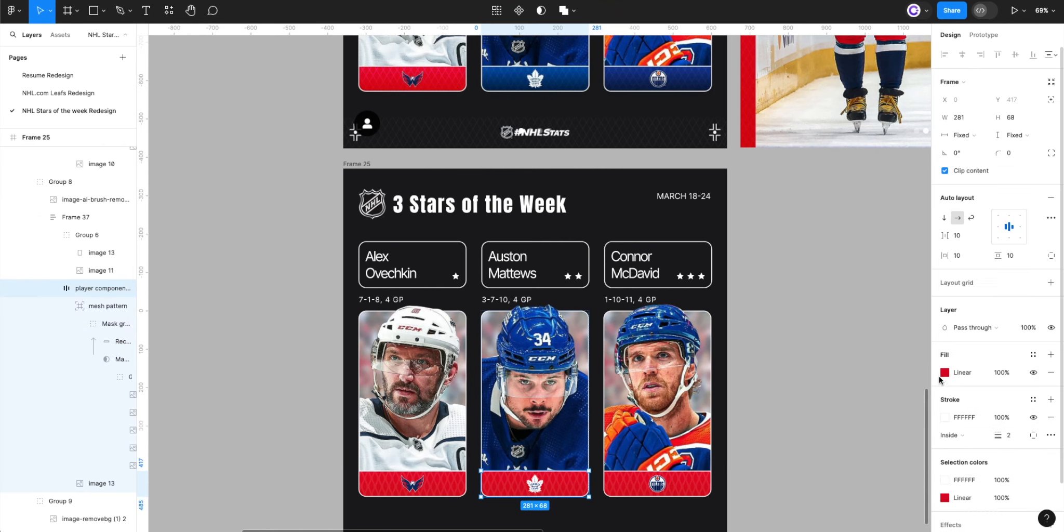
{"action": "left_click", "coordinate": [945, 372]}
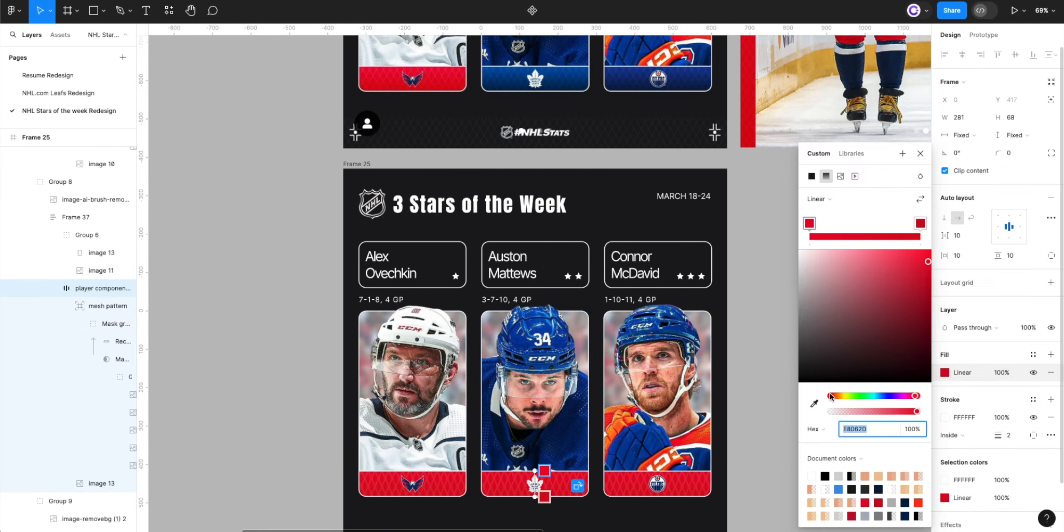
{"action": "key", "text": "i"}
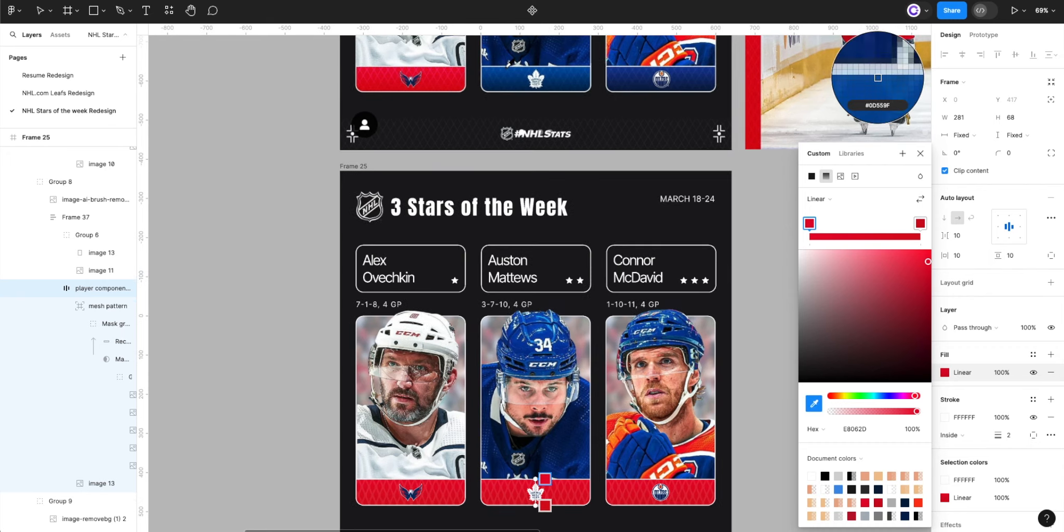
{"action": "scroll", "coordinate": [512, 70], "scroll_direction": "up", "scroll_amount": 10}
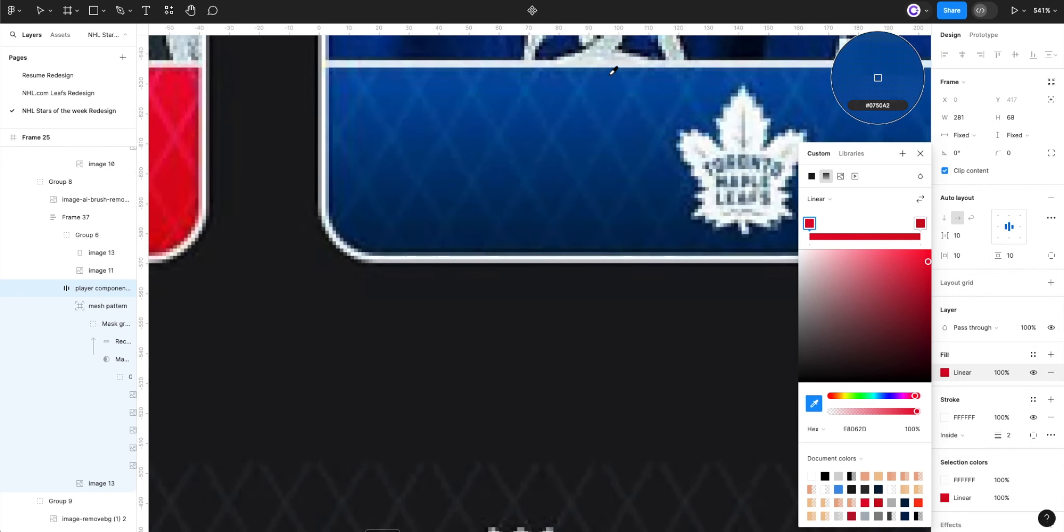
{"action": "left_click", "coordinate": [614, 71]}
{"action": "scroll", "coordinate": [614, 73], "scroll_direction": "down", "scroll_amount": 10}
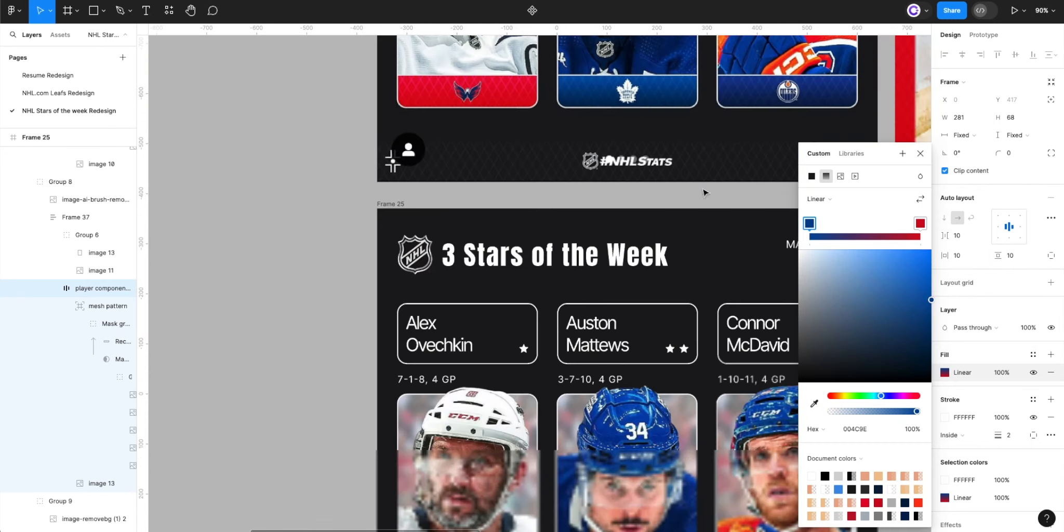
- Set the second gradient stop of the Maple Leafs footer fill to dark navy 082645, sampled from the bottom of the original footer
{"action": "left_click", "coordinate": [920, 223]}
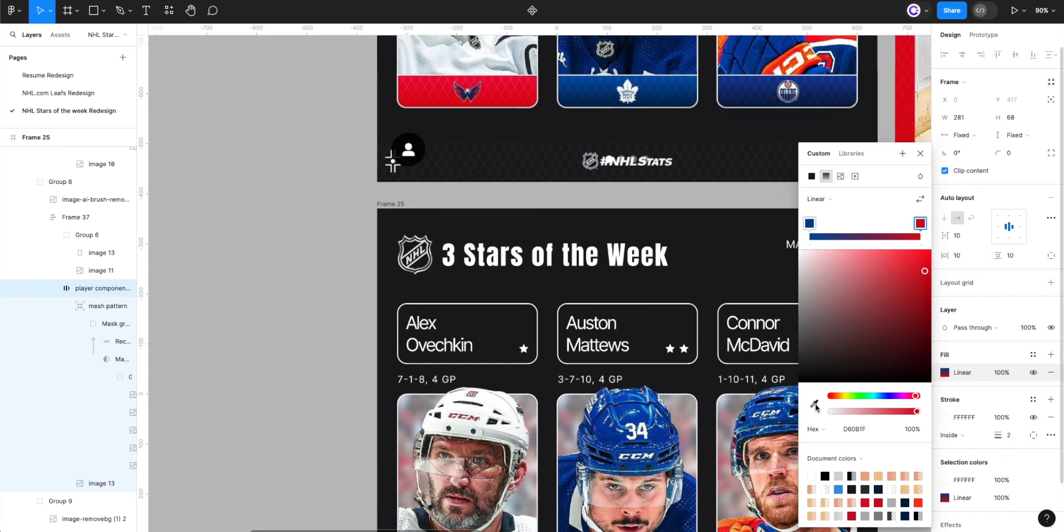
{"action": "left_click", "coordinate": [814, 404]}
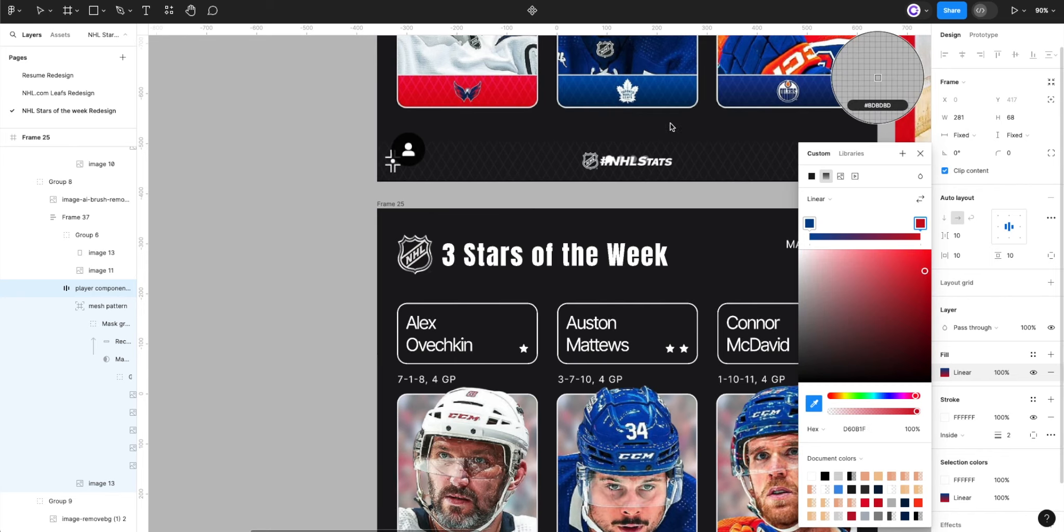
{"action": "scroll", "coordinate": [646, 100], "scroll_direction": "up", "scroll_amount": 6}
{"action": "scroll", "coordinate": [645, 97], "scroll_direction": "up", "scroll_amount": 4}
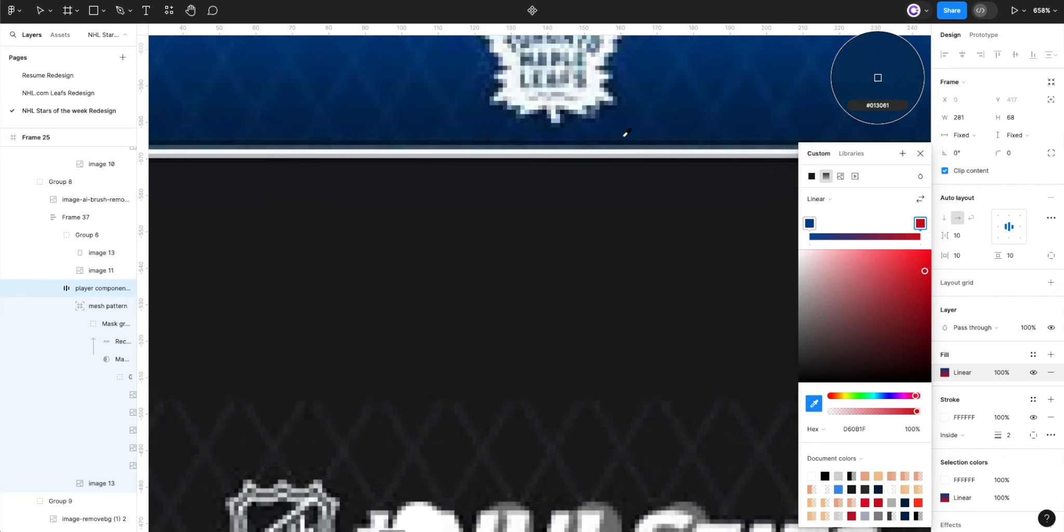
{"action": "left_click", "coordinate": [617, 142]}
{"action": "scroll", "coordinate": [617, 146], "scroll_direction": "down", "scroll_amount": 8}
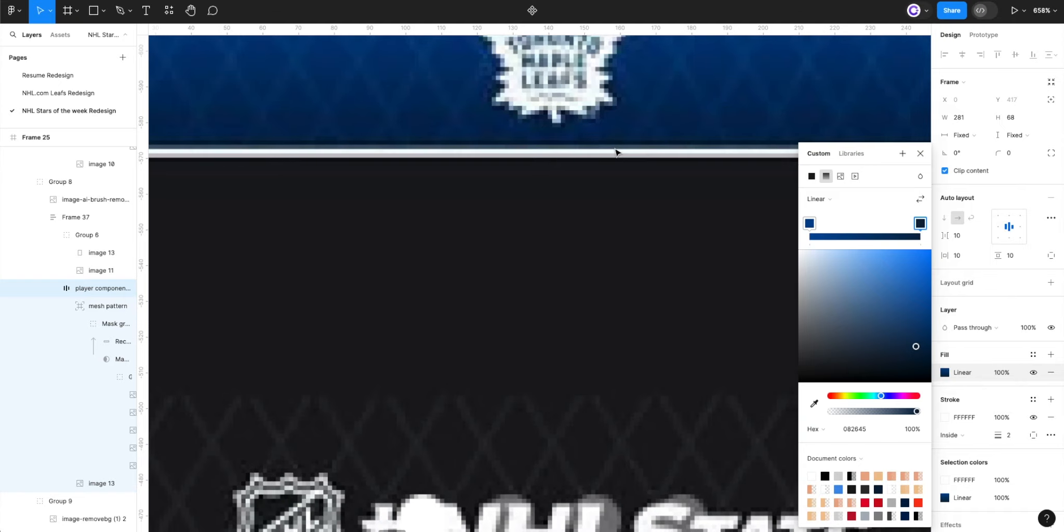
{"action": "scroll", "coordinate": [617, 153], "scroll_direction": "down", "scroll_amount": 4}
{"action": "scroll", "coordinate": [613, 338], "scroll_direction": "down", "scroll_amount": 3}
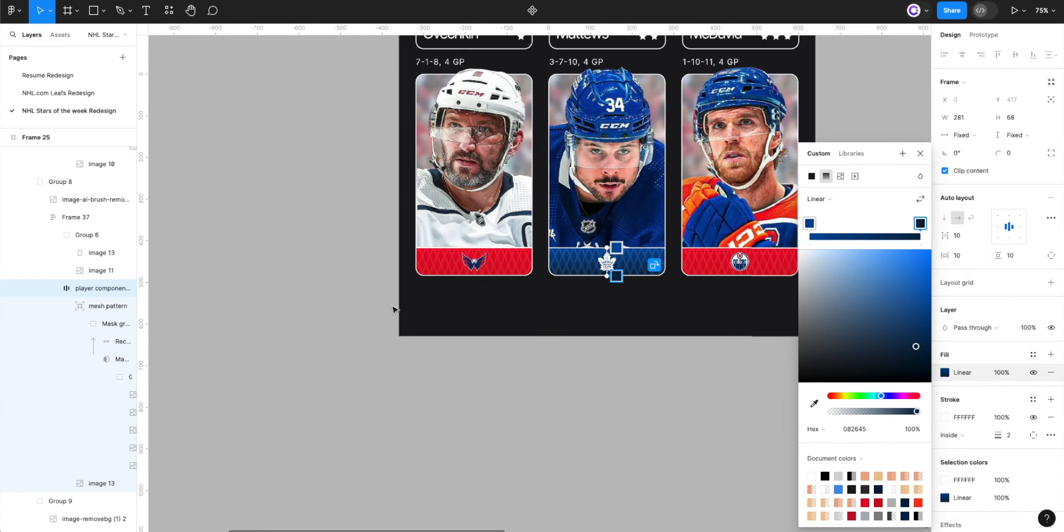
{"action": "left_click", "coordinate": [384, 327]}
- Set the first gradient stop of the Oilers card's footer fill to blue 163B8D, sampled from the top of the original graphic's Oilers footer
{"action": "scroll", "coordinate": [649, 304], "scroll_direction": "up", "scroll_amount": 4}
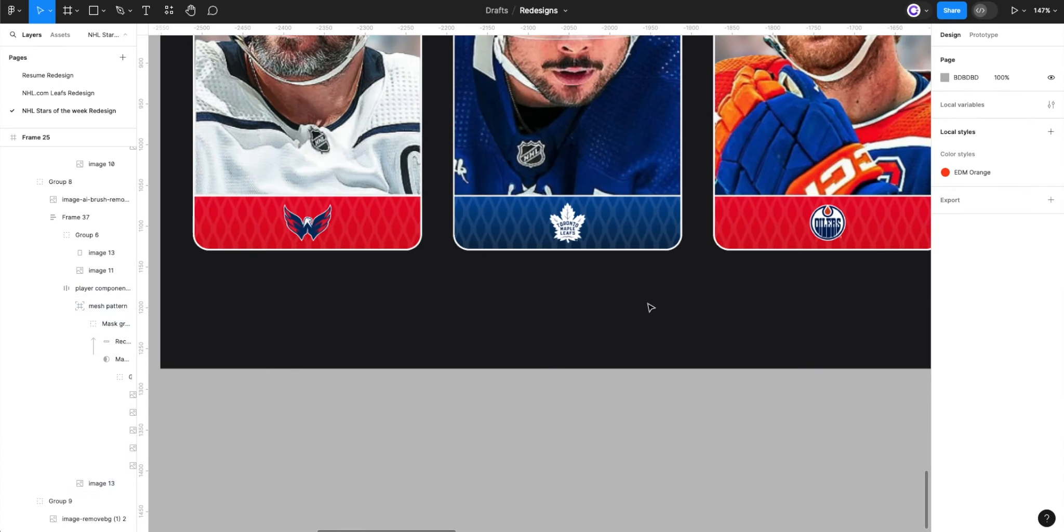
{"action": "scroll", "coordinate": [649, 308], "scroll_direction": "down", "scroll_amount": 3}
{"action": "scroll", "coordinate": [647, 307], "scroll_direction": "up", "scroll_amount": 8}
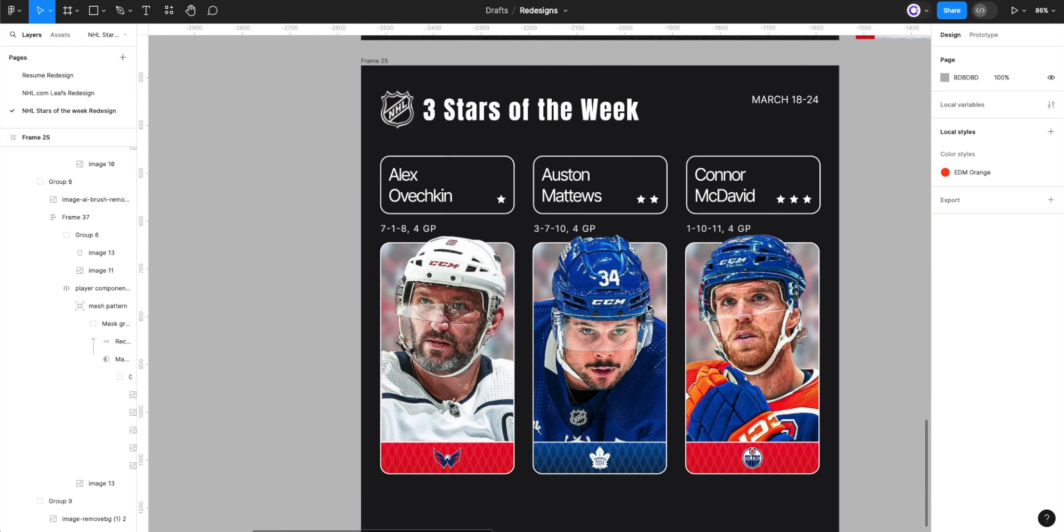
{"action": "scroll", "coordinate": [649, 308], "scroll_direction": "down", "scroll_amount": 6}
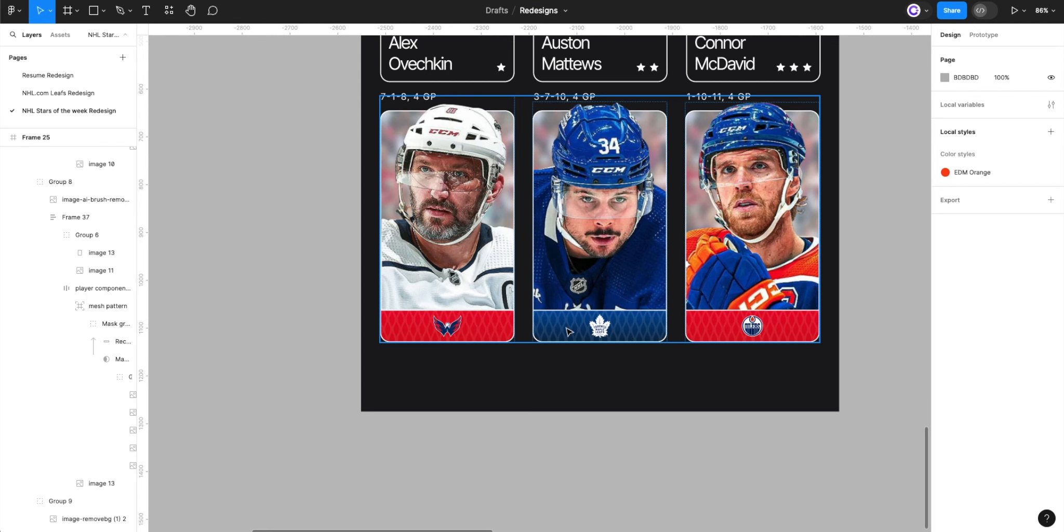
{"action": "scroll", "coordinate": [569, 332], "scroll_direction": "up", "scroll_amount": 3}
{"action": "scroll", "coordinate": [712, 462], "scroll_direction": "down", "scroll_amount": 1}
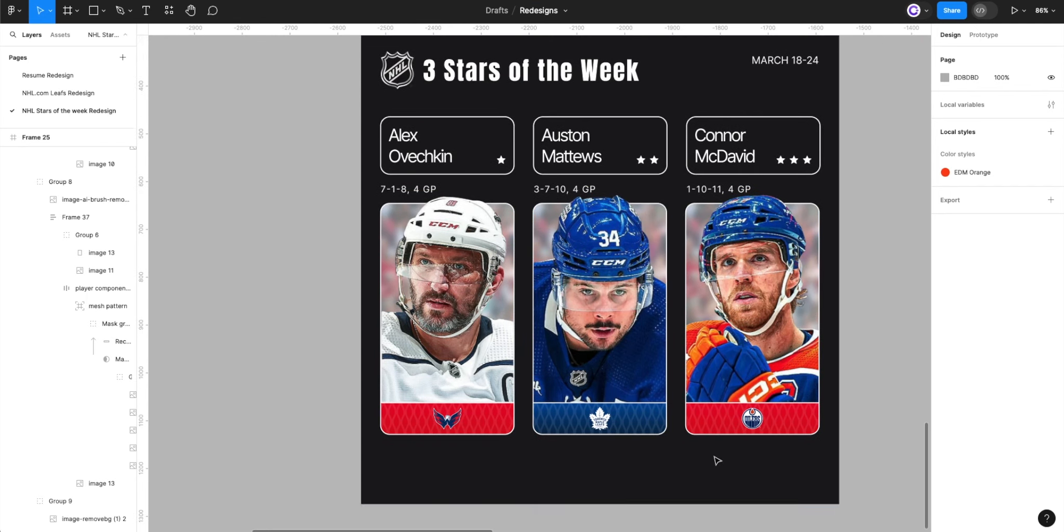
{"action": "left_click", "coordinate": [716, 422]}
{"action": "double_click", "coordinate": [718, 422]}
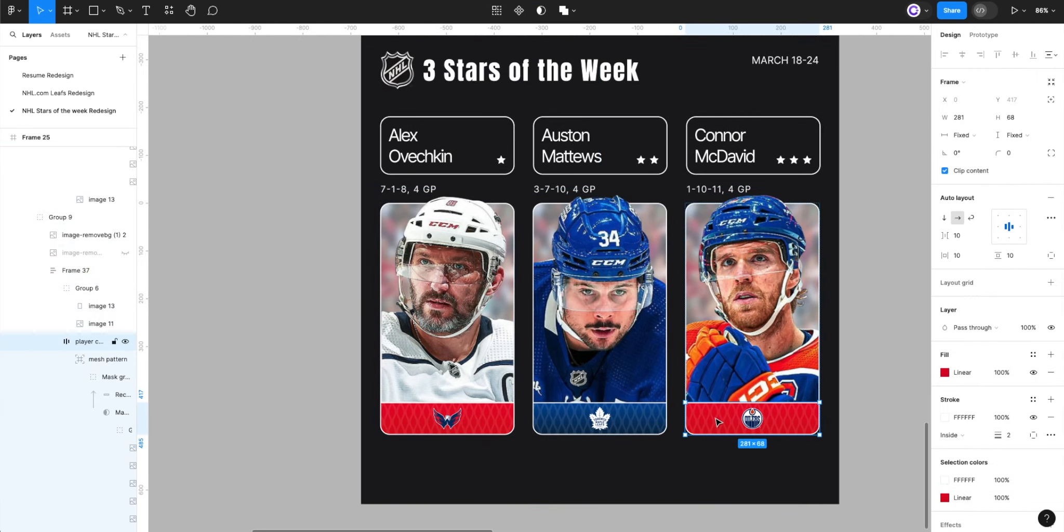
{"action": "left_click", "coordinate": [945, 372]}
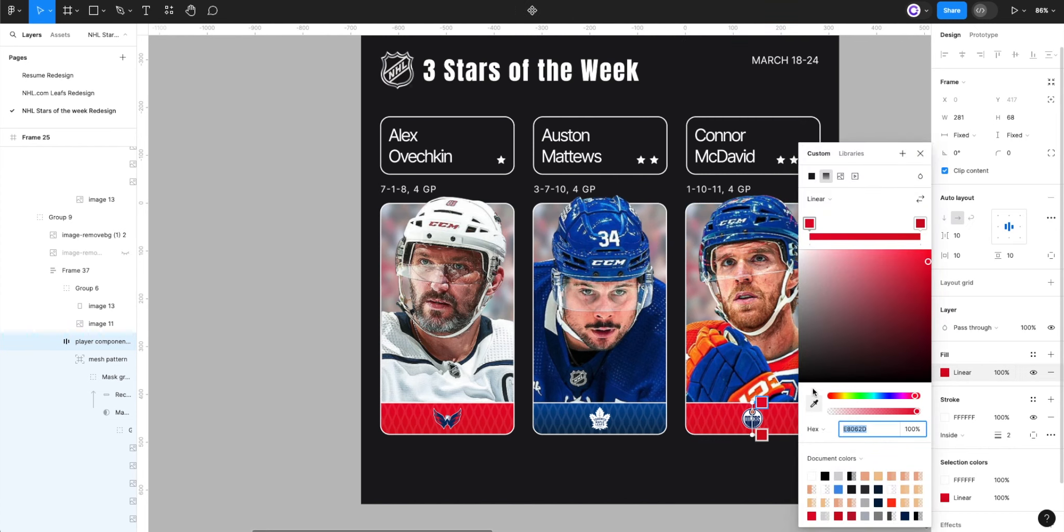
{"action": "key", "text": "i"}
{"action": "scroll", "coordinate": [763, 280], "scroll_direction": "up", "scroll_amount": 4}
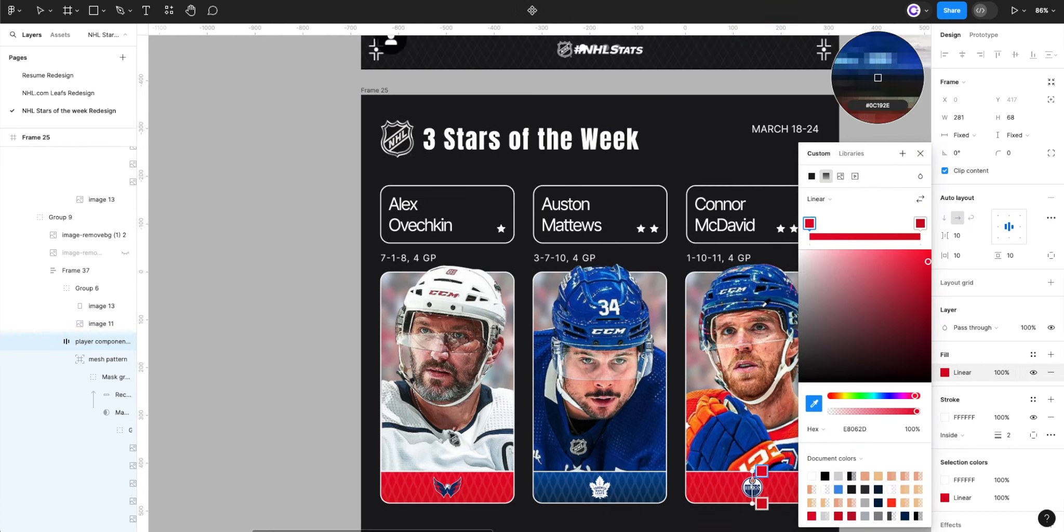
{"action": "scroll", "coordinate": [758, 270], "scroll_direction": "up", "scroll_amount": 2}
{"action": "scroll", "coordinate": [713, 138], "scroll_direction": "up", "scroll_amount": 5, "text": "ctrl"}
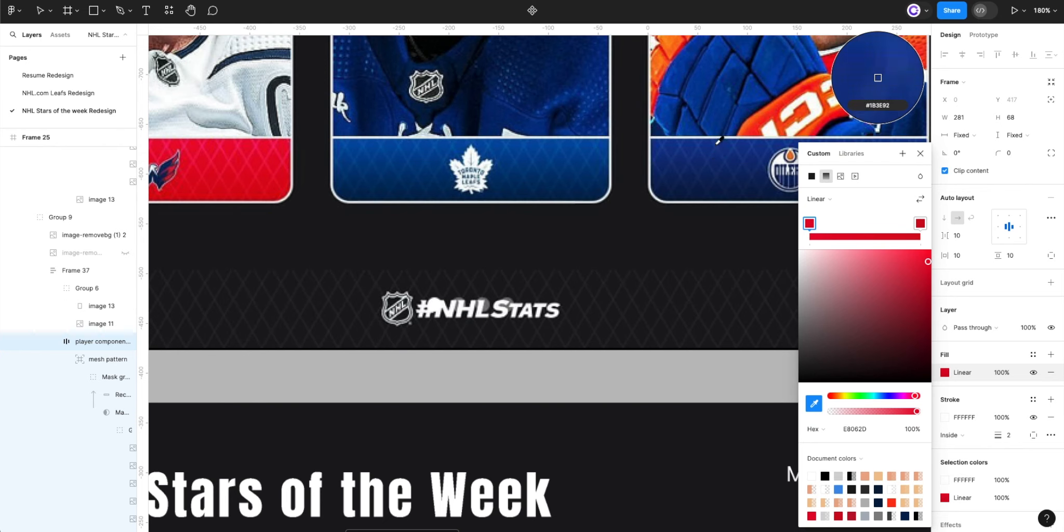
{"action": "scroll", "coordinate": [714, 139], "scroll_direction": "up", "scroll_amount": 3, "text": "ctrl"}
{"action": "left_click", "coordinate": [710, 139]}
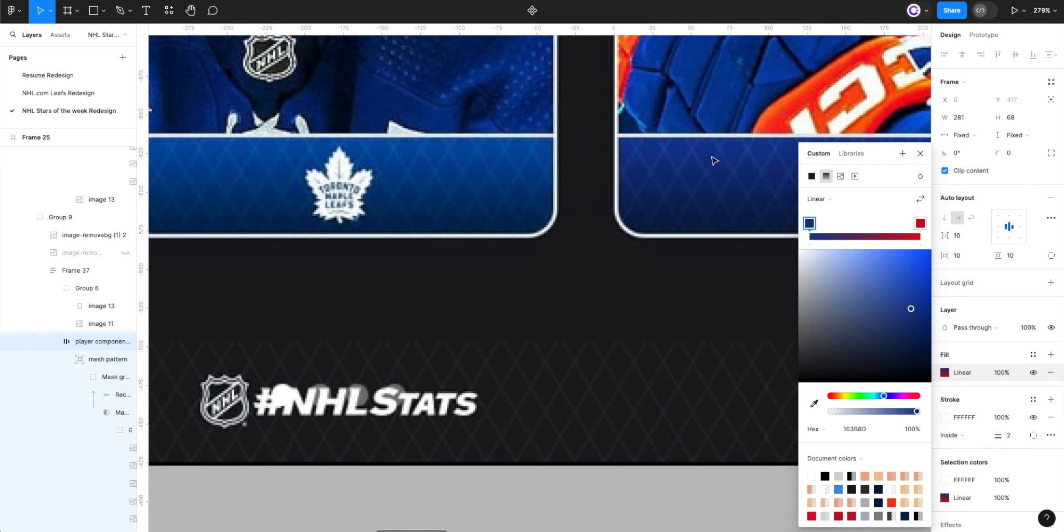
{"action": "scroll", "coordinate": [737, 312], "scroll_direction": "down", "scroll_amount": 10, "text": "ctrl"}
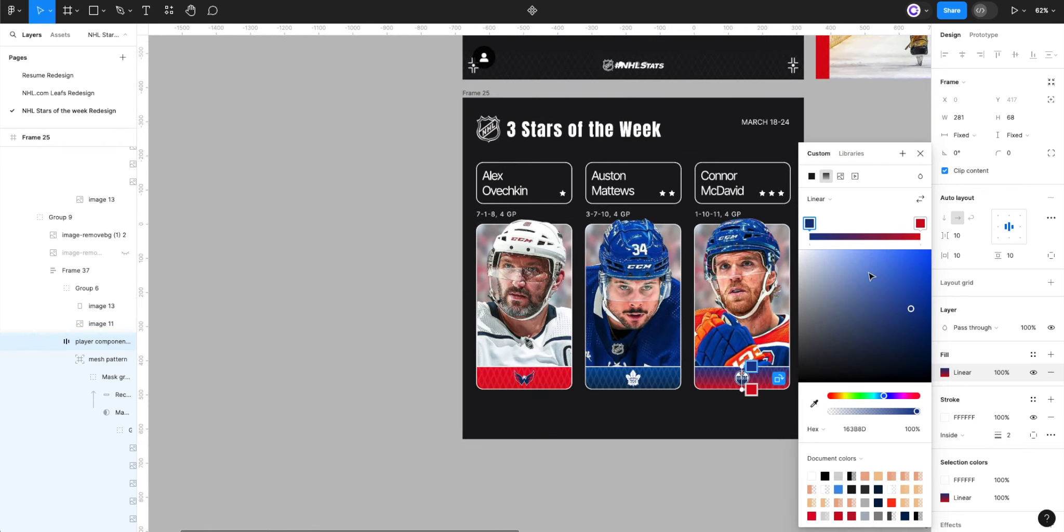
- Set the second gradient stop of the Oilers footer fill to navy 0B1B45, sampled near the bottom of the original Oilers footer
{"action": "left_click", "coordinate": [919, 224]}
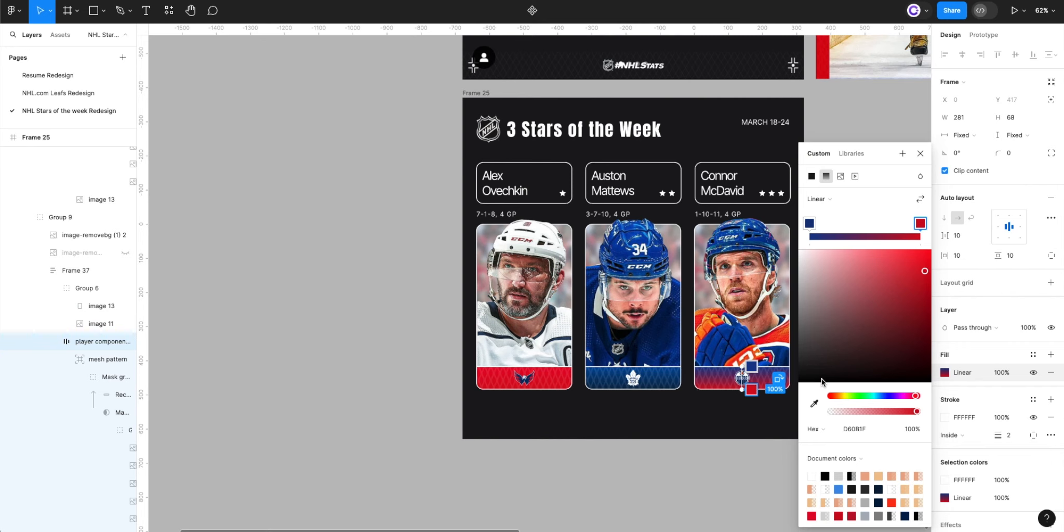
{"action": "left_click", "coordinate": [814, 404]}
{"action": "scroll", "coordinate": [878, 76], "scroll_direction": "up", "scroll_amount": 6}
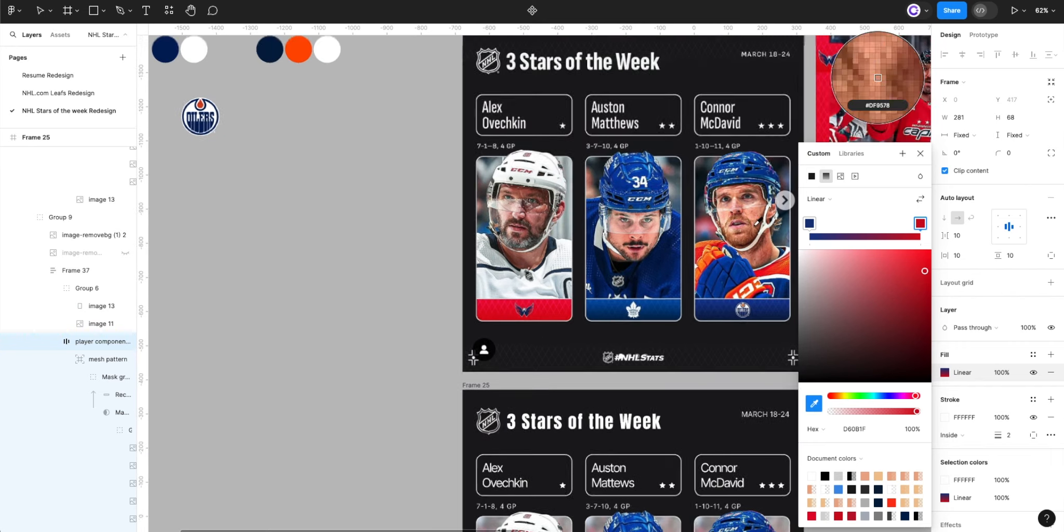
{"action": "scroll", "coordinate": [737, 312], "scroll_direction": "up", "scroll_amount": 10}
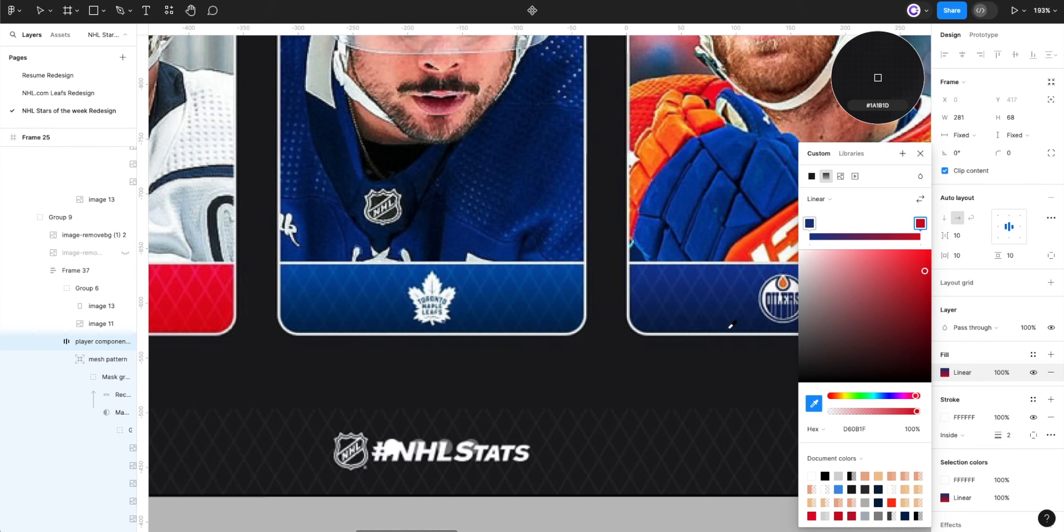
{"action": "scroll", "coordinate": [730, 326], "scroll_direction": "up", "scroll_amount": 2}
{"action": "left_click", "coordinate": [727, 323]}
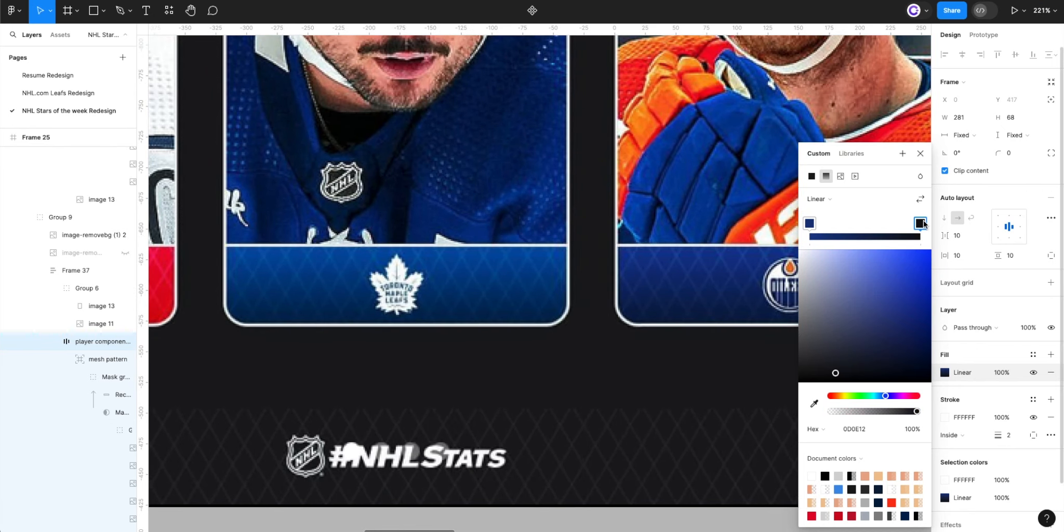
{"action": "left_click", "coordinate": [816, 406]}
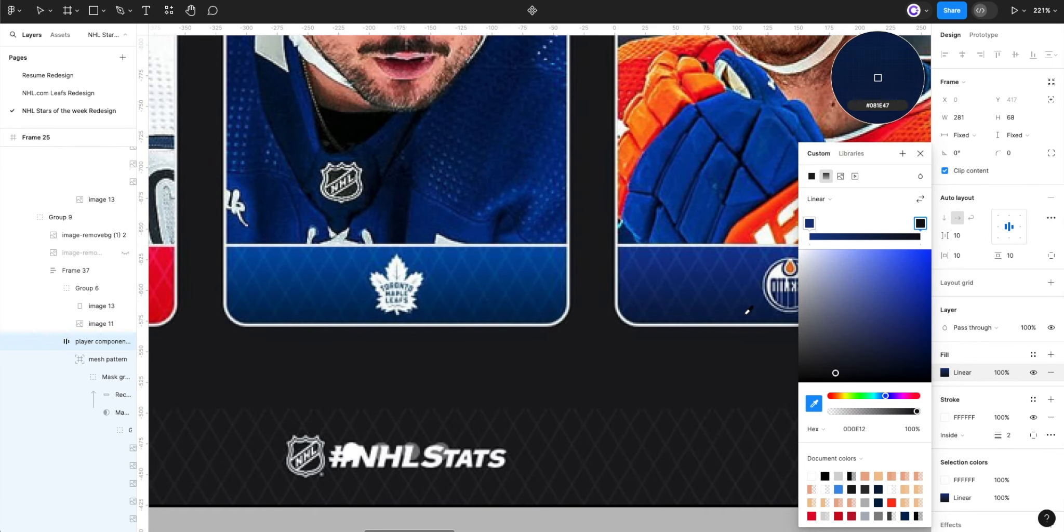
{"action": "left_click", "coordinate": [745, 314]}
{"action": "scroll", "coordinate": [748, 322], "scroll_direction": "down", "scroll_amount": 10}
{"action": "scroll", "coordinate": [748, 338], "scroll_direction": "down", "scroll_amount": 5}
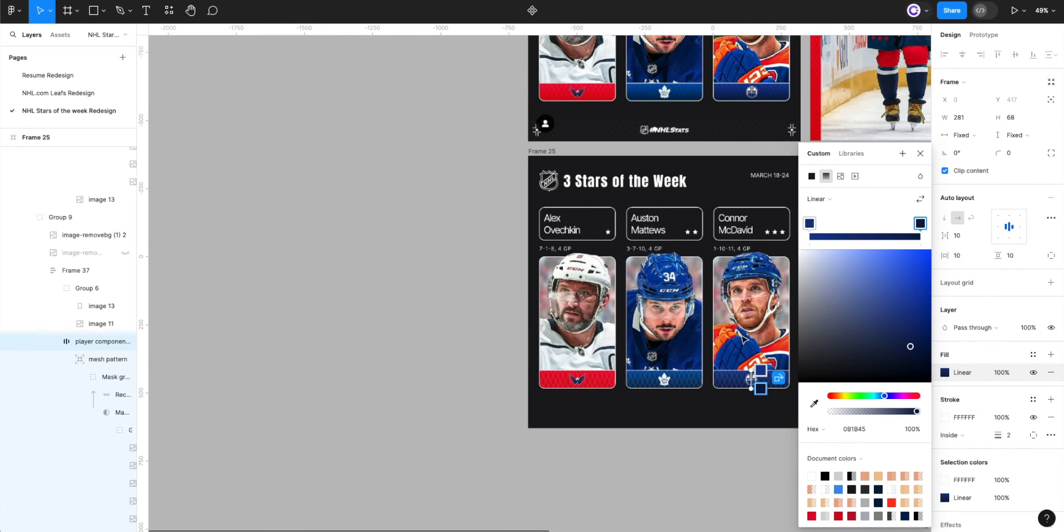
{"action": "left_click", "coordinate": [734, 482]}
- Compare the recoloured team footers and overall layout of Frame 25 with the original graphic in Frame 21
{"action": "scroll", "coordinate": [737, 467], "scroll_direction": "up", "scroll_amount": 10}
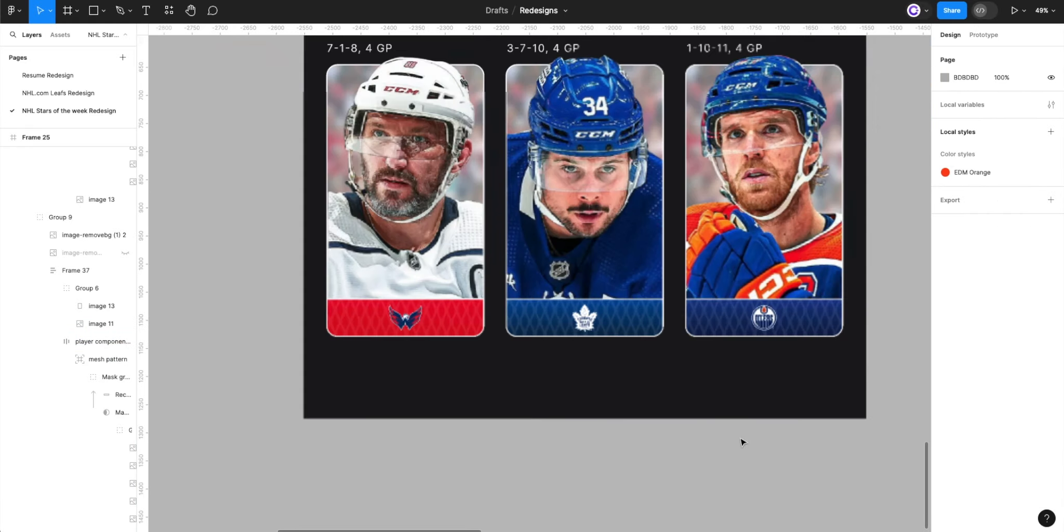
{"action": "scroll", "coordinate": [699, 452], "scroll_direction": "down", "scroll_amount": 5}
{"action": "scroll", "coordinate": [697, 451], "scroll_direction": "up", "scroll_amount": 4}
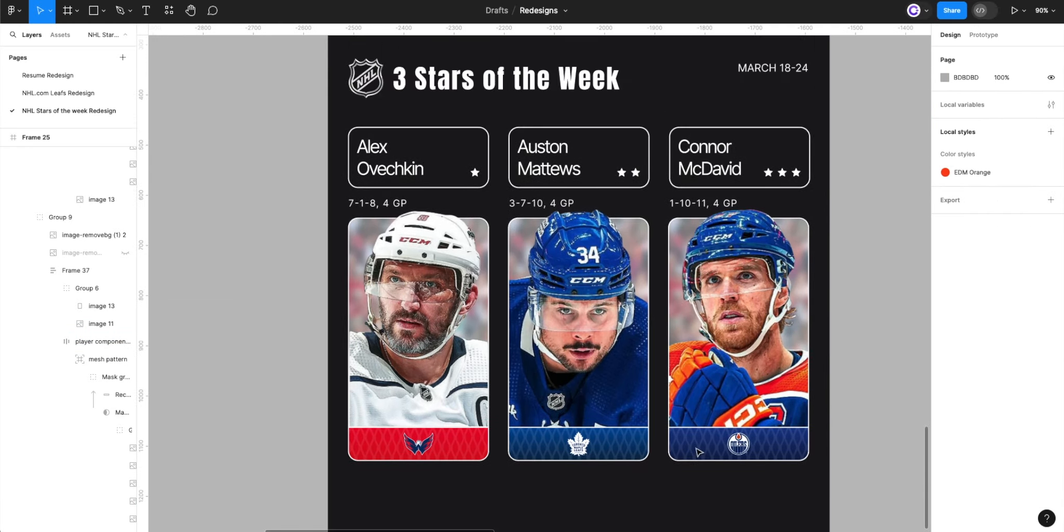
{"action": "scroll", "coordinate": [676, 477], "scroll_direction": "left", "scroll_amount": 2}
{"action": "scroll", "coordinate": [669, 484], "scroll_direction": "down", "scroll_amount": 3}
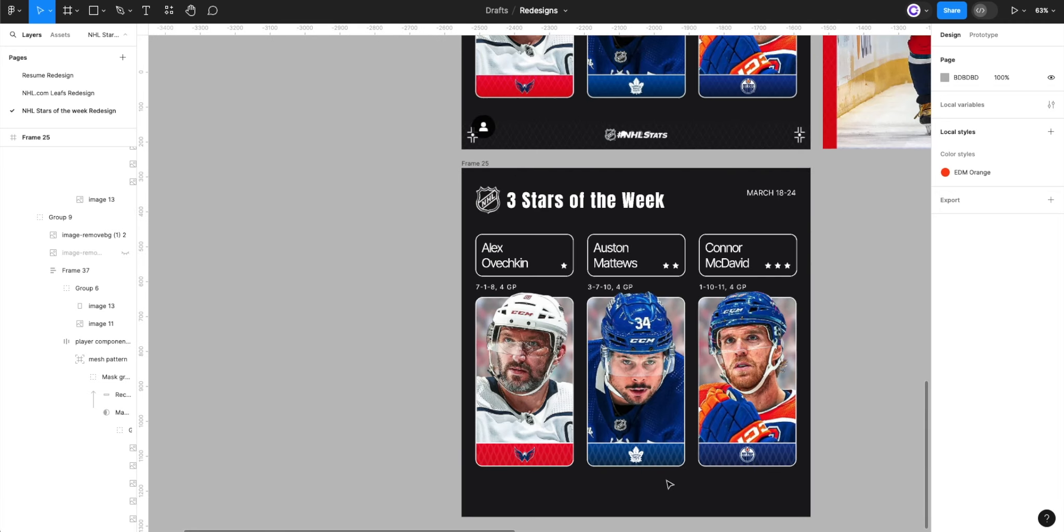
{"action": "scroll", "coordinate": [667, 483], "scroll_direction": "up", "scroll_amount": 5}
{"action": "scroll", "coordinate": [660, 464], "scroll_direction": "up", "scroll_amount": 5}
{"action": "scroll", "coordinate": [659, 463], "scroll_direction": "up", "scroll_amount": 2}
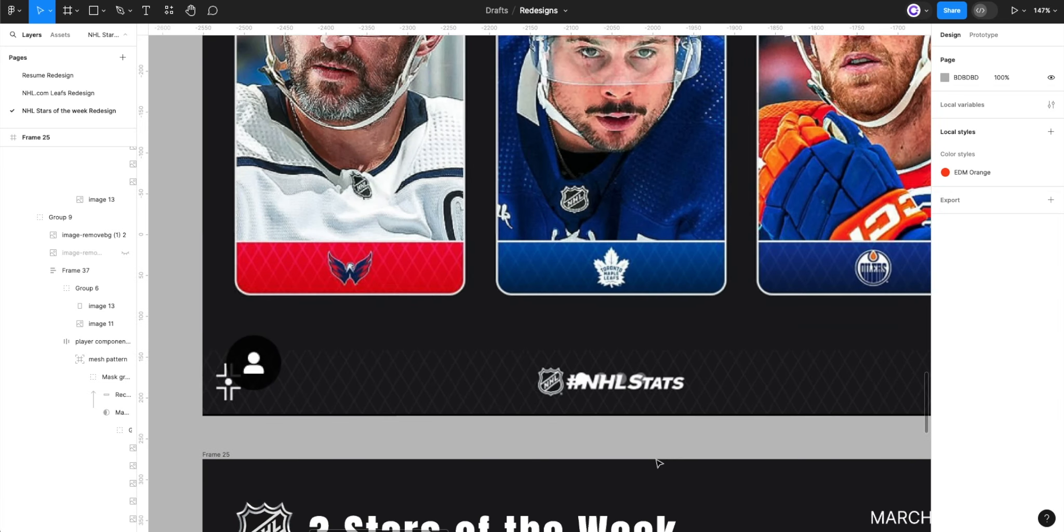
{"action": "scroll", "coordinate": [652, 460], "scroll_direction": "left", "scroll_amount": 2}
{"action": "scroll", "coordinate": [649, 458], "scroll_direction": "down", "scroll_amount": 3}
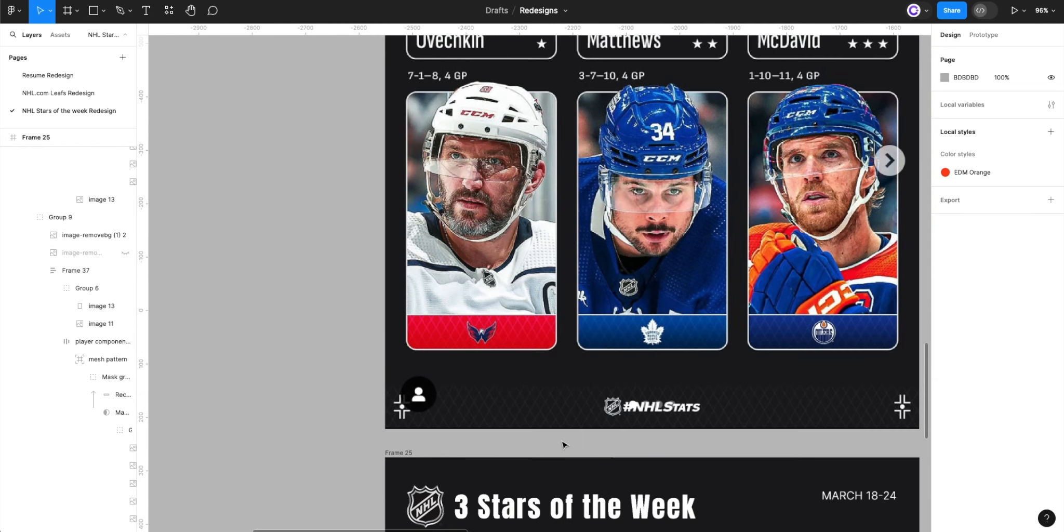
{"action": "scroll", "coordinate": [530, 439], "scroll_direction": "right", "scroll_amount": 4}
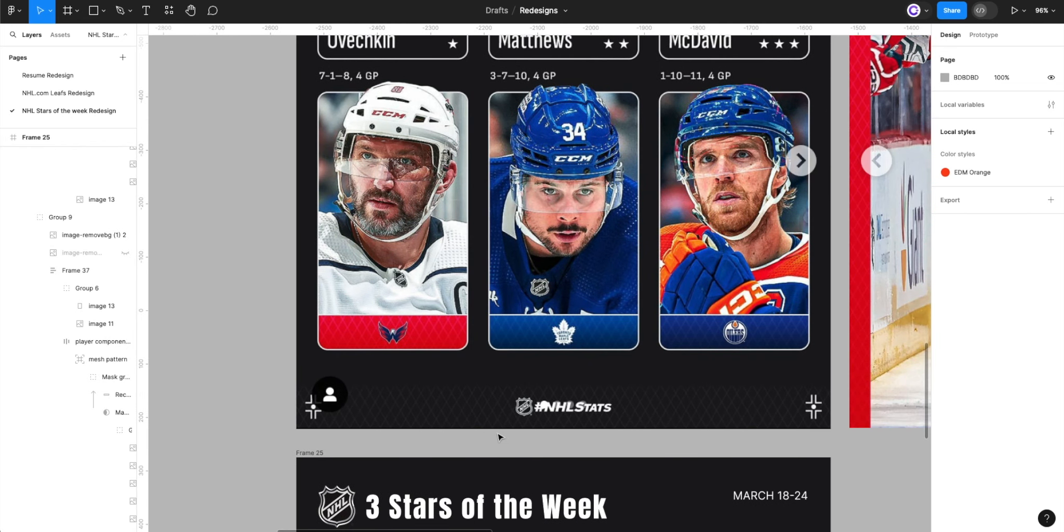
{"action": "scroll", "coordinate": [497, 436], "scroll_direction": "up", "scroll_amount": 5}
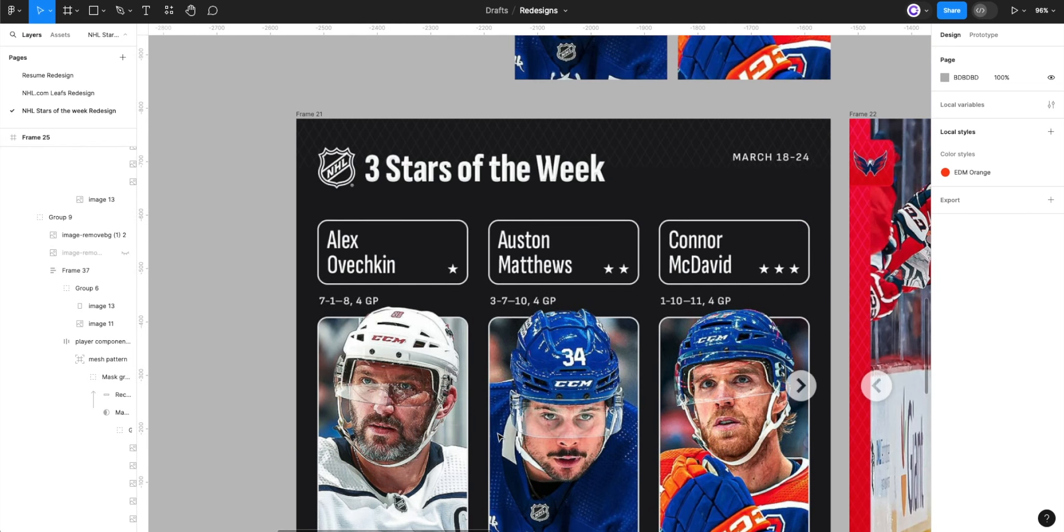
- Duplicate the #NHLSTATS text from the assets area and align the copy over the original footer hashtag in Frame 21
{"action": "scroll", "coordinate": [498, 436], "scroll_direction": "down", "scroll_amount": 4}
{"action": "scroll", "coordinate": [499, 435], "scroll_direction": "up", "scroll_amount": 10}
{"action": "scroll", "coordinate": [554, 478], "scroll_direction": "down", "scroll_amount": 4}
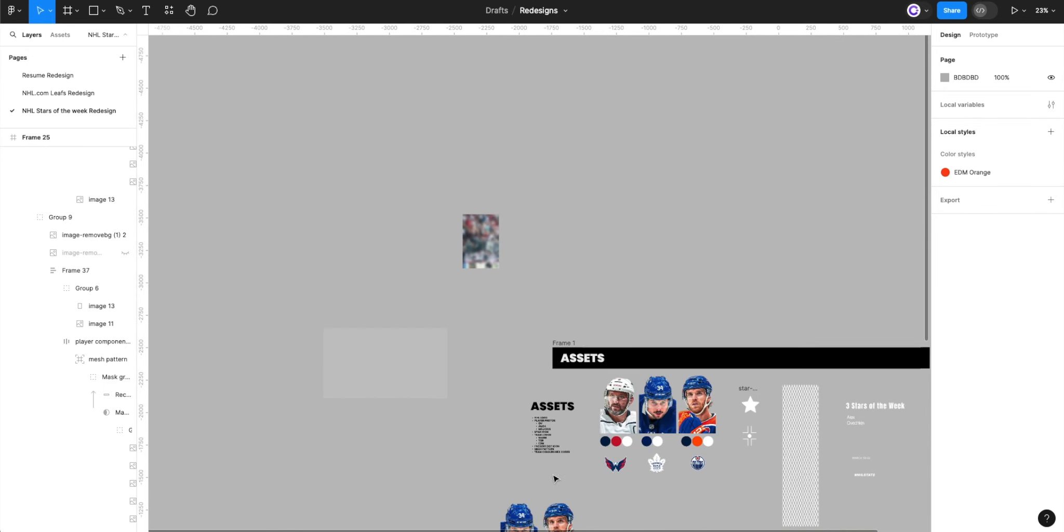
{"action": "left_click_drag", "start_coordinate": [553, 476], "coordinate": [522, 210]}
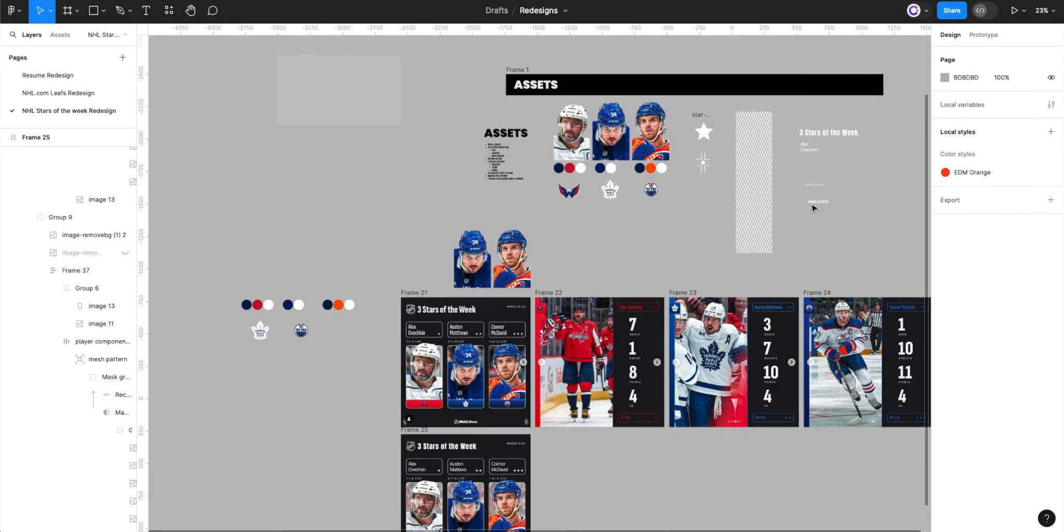
{"action": "left_click", "coordinate": [818, 205]}
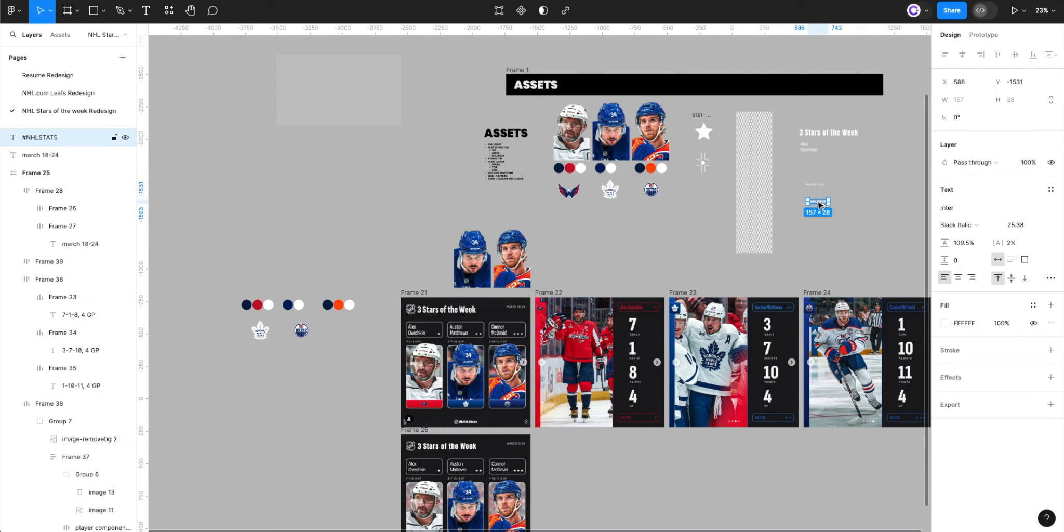
{"action": "left_click_drag", "start_coordinate": [425, 462], "coordinate": [376, 456]}
{"action": "scroll", "coordinate": [377, 456], "scroll_direction": "down", "scroll_amount": 3}
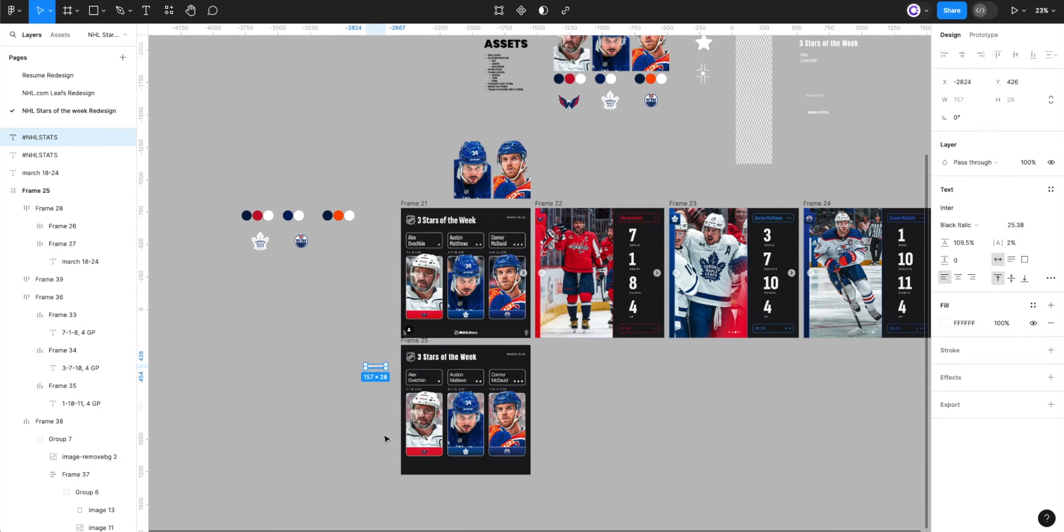
{"action": "scroll", "coordinate": [385, 421], "scroll_direction": "up", "scroll_amount": 5}
{"action": "left_click_drag", "start_coordinate": [362, 281], "coordinate": [600, 207]}
{"action": "scroll", "coordinate": [602, 192], "scroll_direction": "up", "scroll_amount": 5}
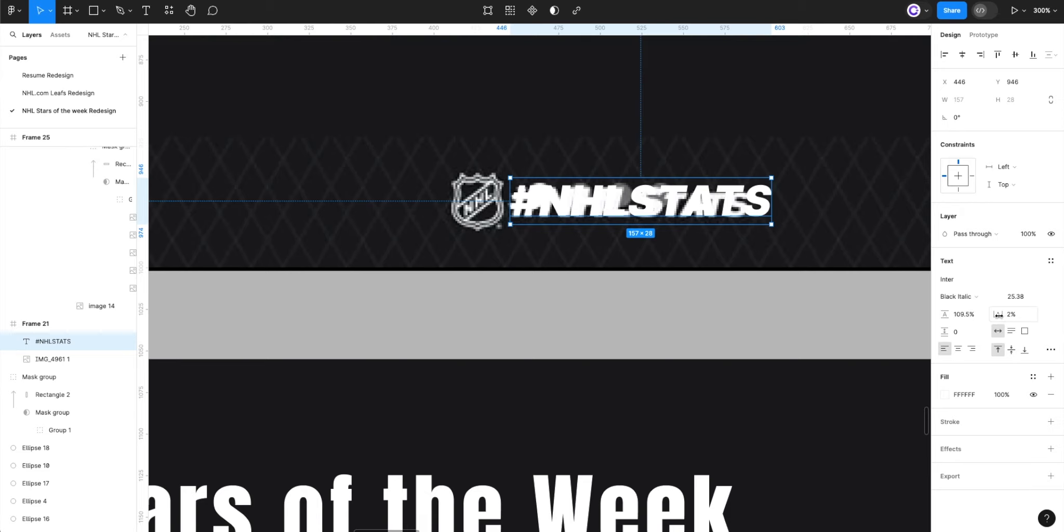
{"action": "left_click_drag", "start_coordinate": [997, 316], "coordinate": [1009, 316]}
{"action": "key", "text": "ctrl+z"}
{"action": "scroll", "coordinate": [655, 299], "scroll_direction": "down", "scroll_amount": 5}
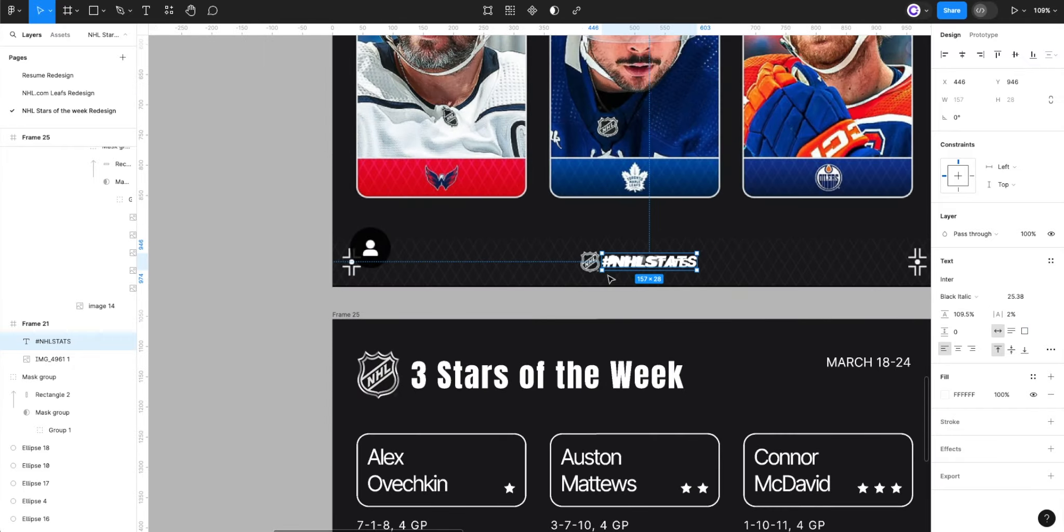
- Look through the assets area and the frames for an NHL logo to reuse in the footer
{"action": "scroll", "coordinate": [610, 278], "scroll_direction": "up", "scroll_amount": 10}
{"action": "scroll", "coordinate": [611, 278], "scroll_direction": "down", "scroll_amount": 3}
{"action": "scroll", "coordinate": [607, 277], "scroll_direction": "down", "scroll_amount": 4}
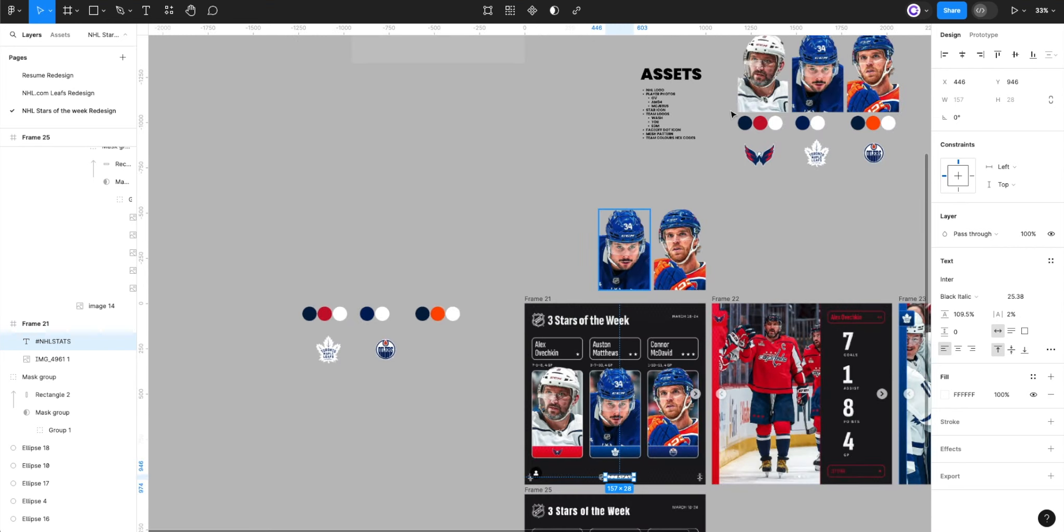
{"action": "scroll", "coordinate": [705, 122], "scroll_direction": "up", "scroll_amount": 4}
{"action": "left_click_drag", "start_coordinate": [728, 341], "coordinate": [682, 392]}
{"action": "scroll", "coordinate": [682, 392], "scroll_direction": "up", "scroll_amount": 4}
{"action": "scroll", "coordinate": [682, 395], "scroll_direction": "down", "scroll_amount": 6}
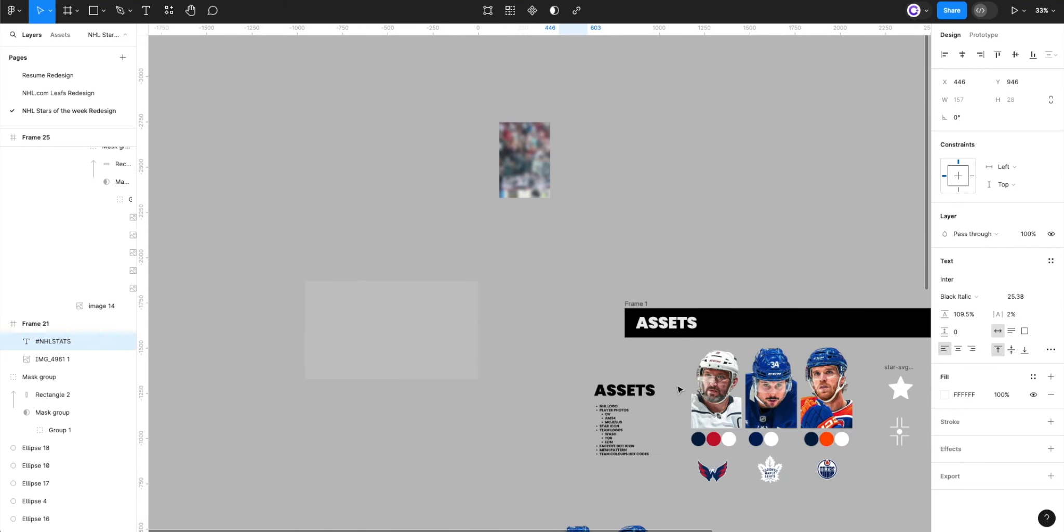
{"action": "scroll", "coordinate": [705, 347], "scroll_direction": "down", "scroll_amount": 5}
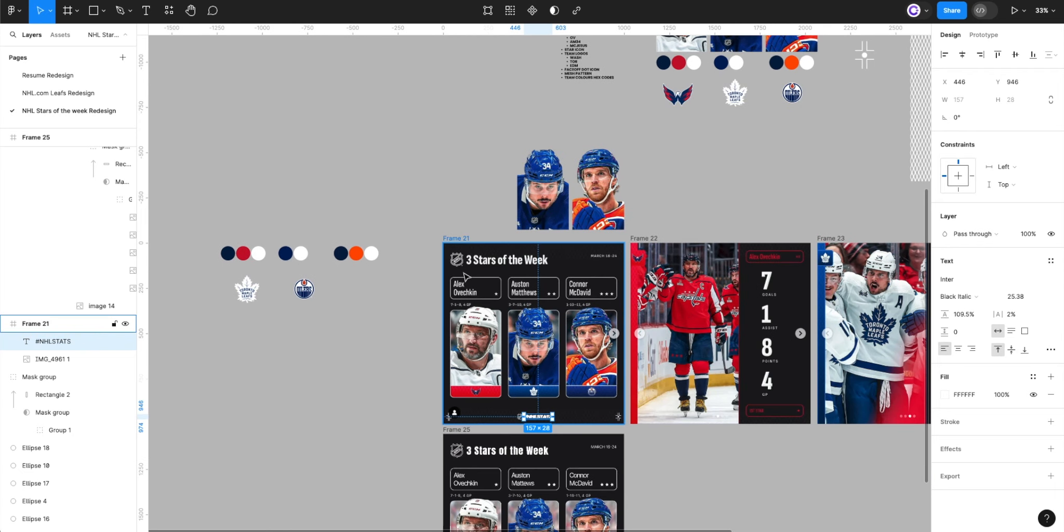
{"action": "scroll", "coordinate": [467, 273], "scroll_direction": "up", "scroll_amount": 3}
{"action": "scroll", "coordinate": [462, 412], "scroll_direction": "down", "scroll_amount": 4}
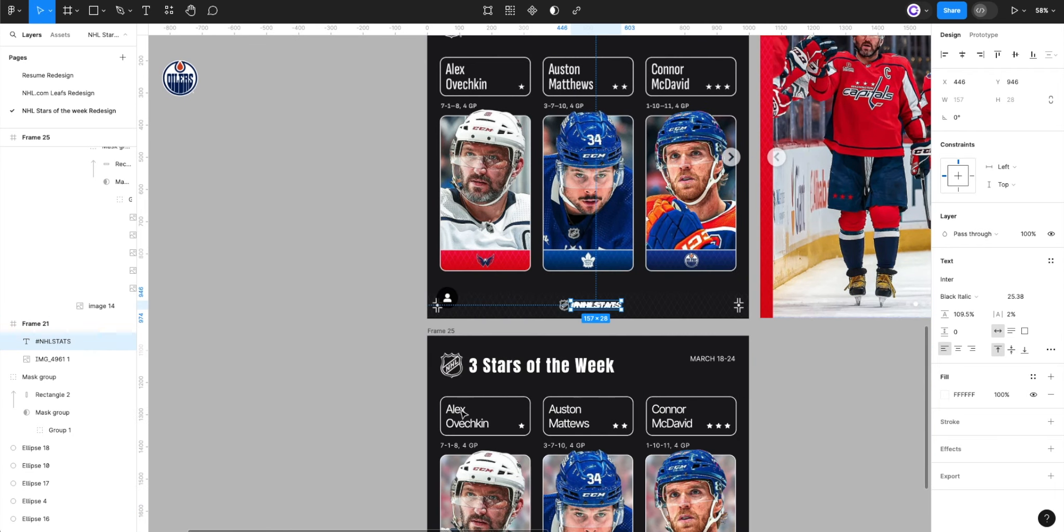
- Copy the NHL logo from Frame 25's header over Frame 21's original footer logo and resize it to 34 × 40
{"action": "left_click", "coordinate": [451, 366], "text": "super"}
{"action": "left_click_drag", "start_coordinate": [452, 366], "coordinate": [324, 271]}
{"action": "left_click", "coordinate": [564, 305]}
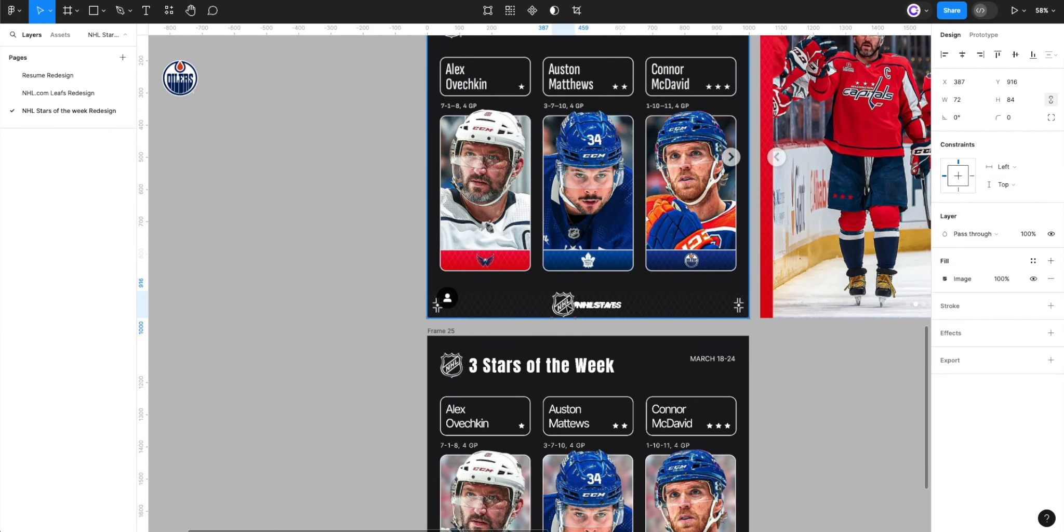
{"action": "scroll", "coordinate": [563, 306], "scroll_direction": "up", "scroll_amount": 5}
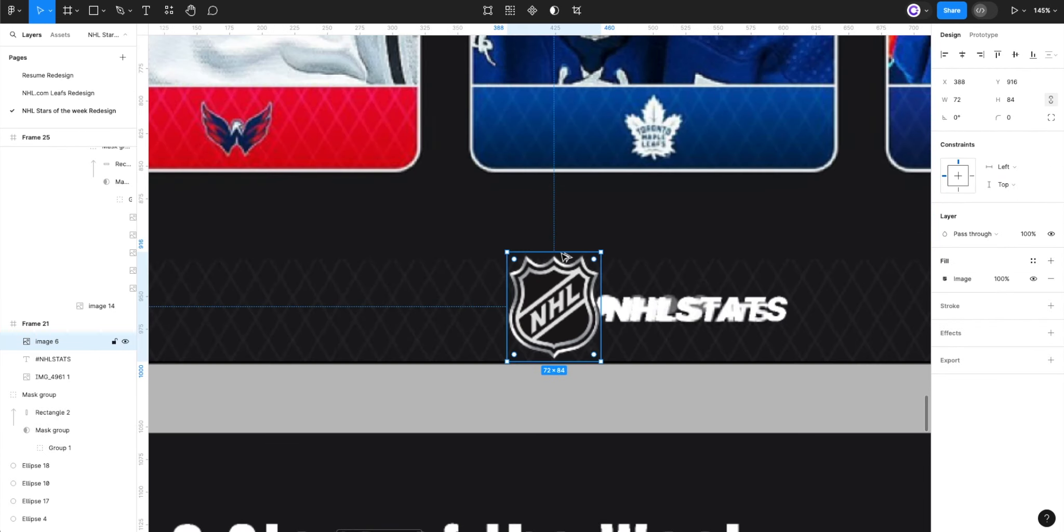
{"action": "left_click_drag", "start_coordinate": [559, 270], "coordinate": [563, 319]}
{"action": "scroll", "coordinate": [554, 306], "scroll_direction": "up", "scroll_amount": 6}
{"action": "scroll", "coordinate": [565, 318], "scroll_direction": "down", "scroll_amount": 5}
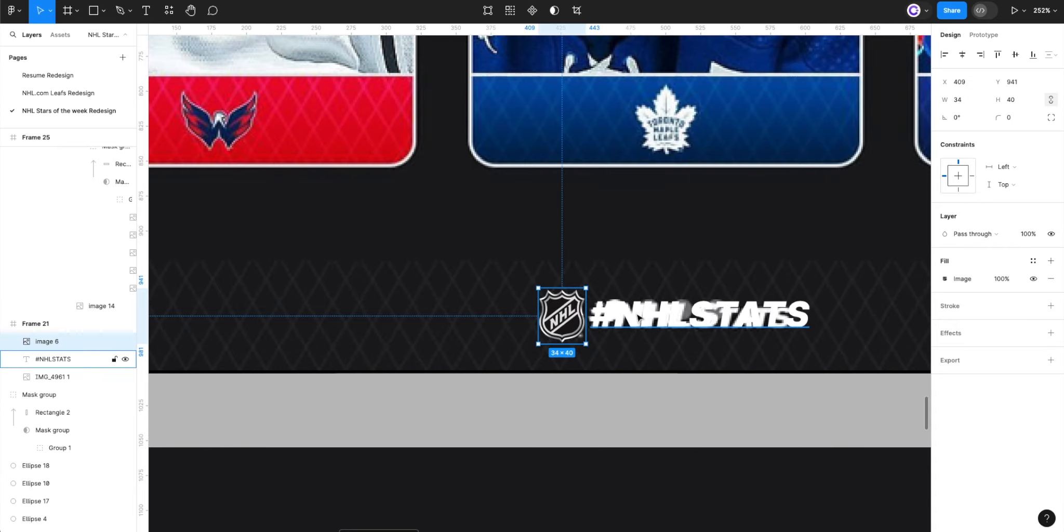
- Combine the small NHL logo and the #NHLSTATS text in a horizontal auto layout
{"action": "left_click", "coordinate": [646, 332], "text": "shift"}
{"action": "key", "text": "shift+a"}
{"action": "scroll", "coordinate": [523, 323], "scroll_direction": "down", "scroll_amount": 5}
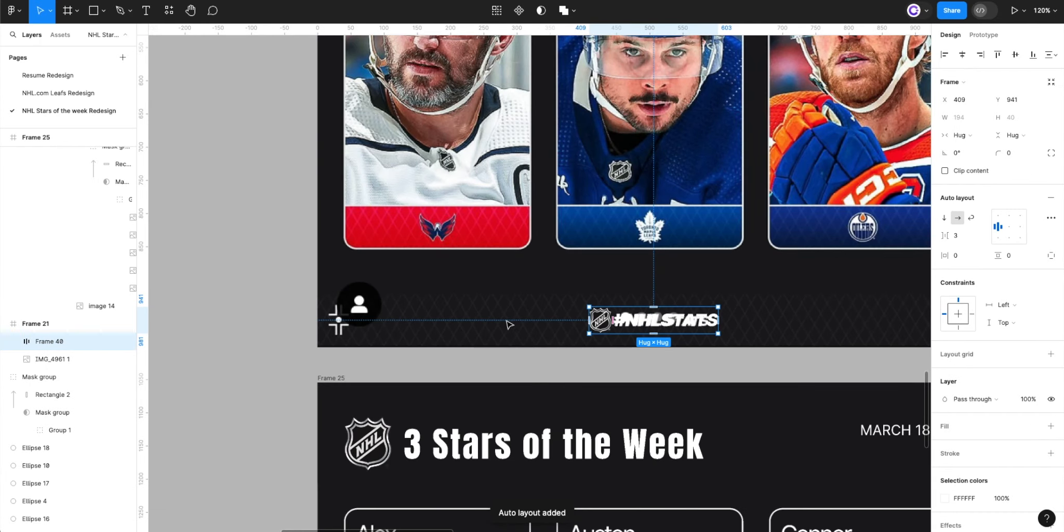
- Duplicate the faceoff dot icon from the assets into the empty canvas area above Frame 22
{"action": "scroll", "coordinate": [421, 322], "scroll_direction": "up", "scroll_amount": 10}
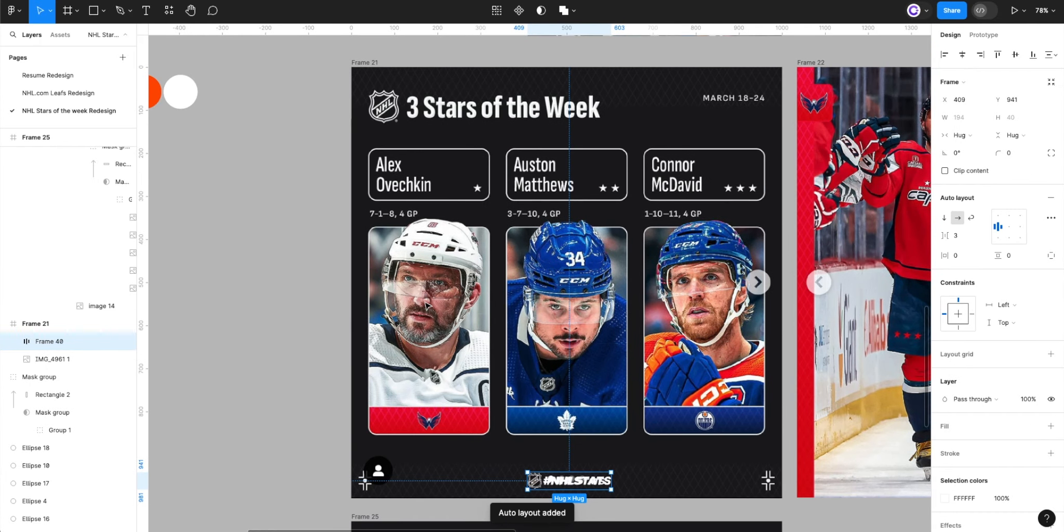
{"action": "scroll", "coordinate": [430, 300], "scroll_direction": "down", "scroll_amount": 5}
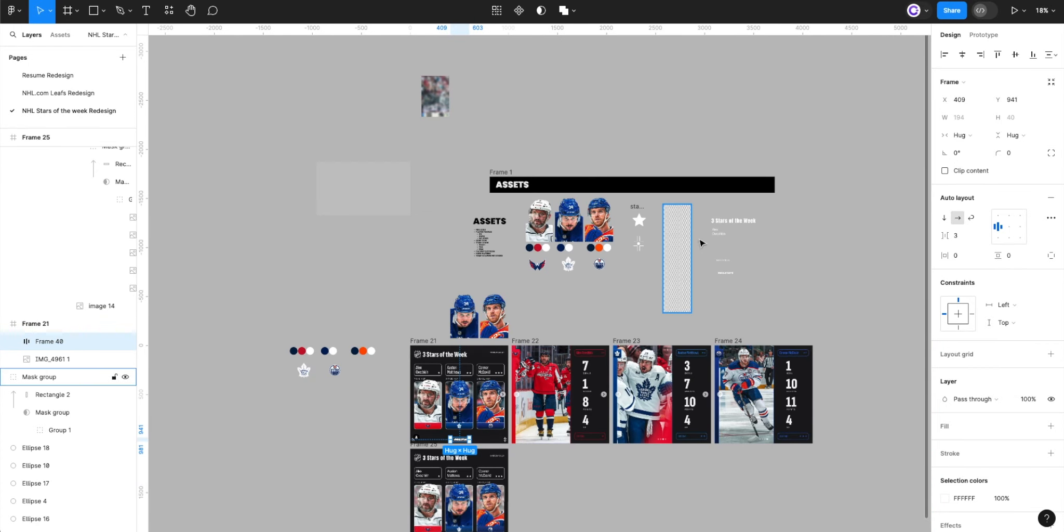
{"action": "scroll", "coordinate": [657, 241], "scroll_direction": "up", "scroll_amount": 4}
{"action": "left_click_drag", "start_coordinate": [657, 241], "coordinate": [494, 357]}
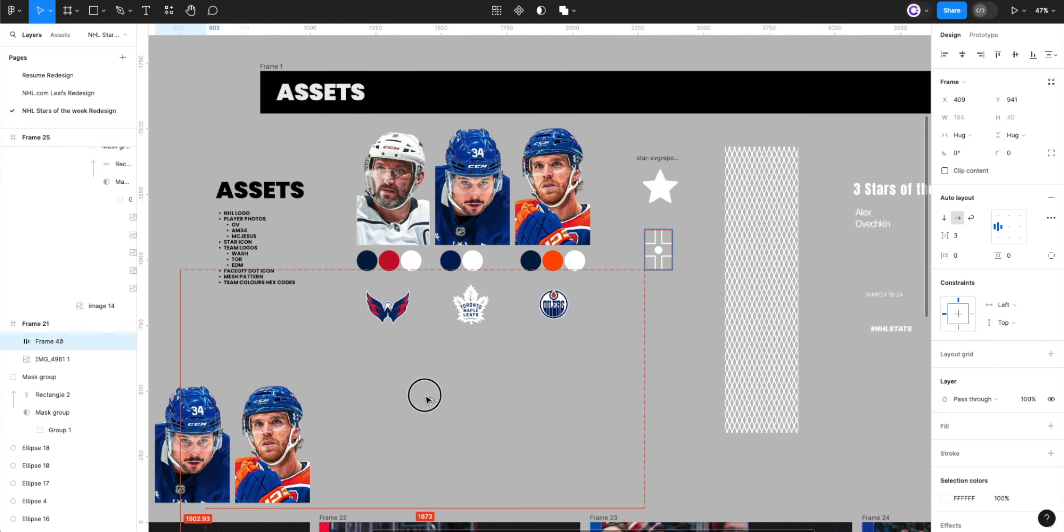
{"action": "left_click_drag", "start_coordinate": [425, 396], "coordinate": [408, 428]}
{"action": "scroll", "coordinate": [675, 235], "scroll_direction": "down", "scroll_amount": 5}
{"action": "scroll", "coordinate": [675, 235], "scroll_direction": "left", "scroll_amount": 5}
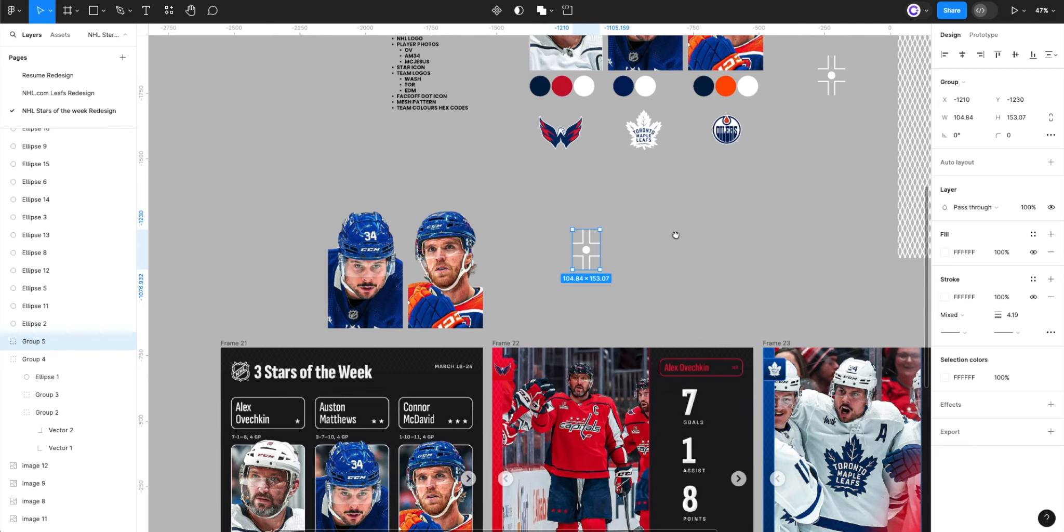
- Set the stroke weight of the copied faceoff icon's four corner lines to 5
{"action": "scroll", "coordinate": [585, 231], "scroll_direction": "up", "scroll_amount": 5}
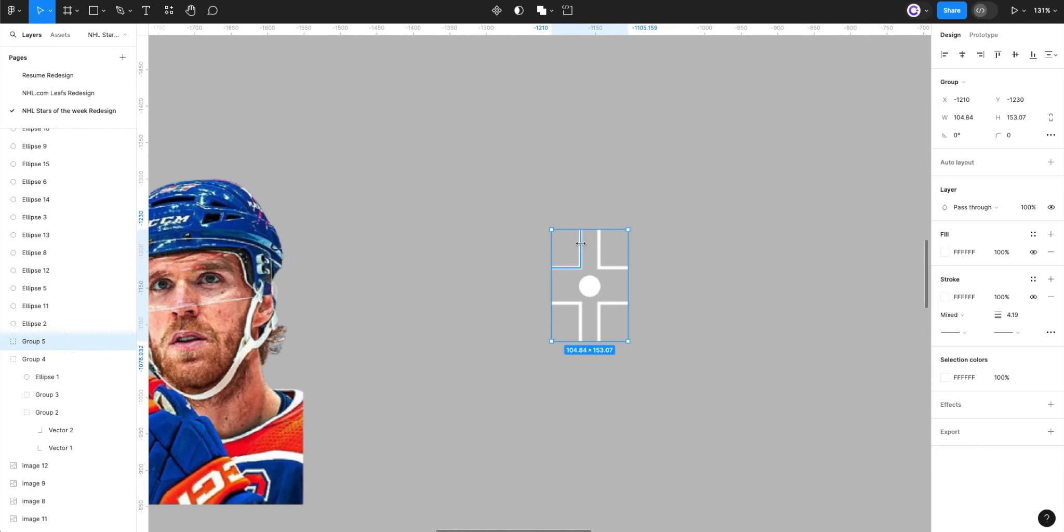
{"action": "left_click", "coordinate": [581, 243], "text": "super"}
{"action": "left_click", "coordinate": [600, 247], "text": "shift"}
{"action": "left_click", "coordinate": [600, 318], "text": "shift"}
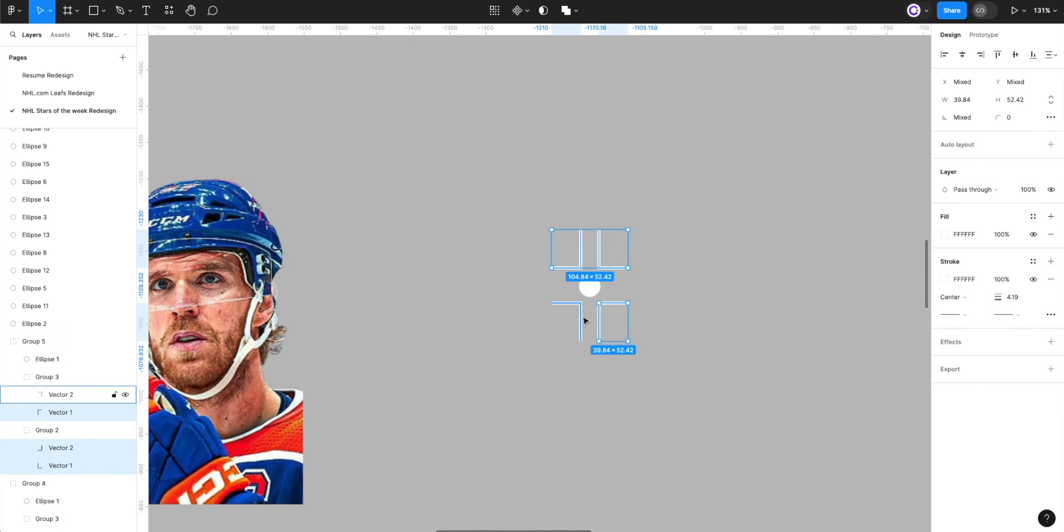
{"action": "left_click", "coordinate": [584, 320], "text": "shift"}
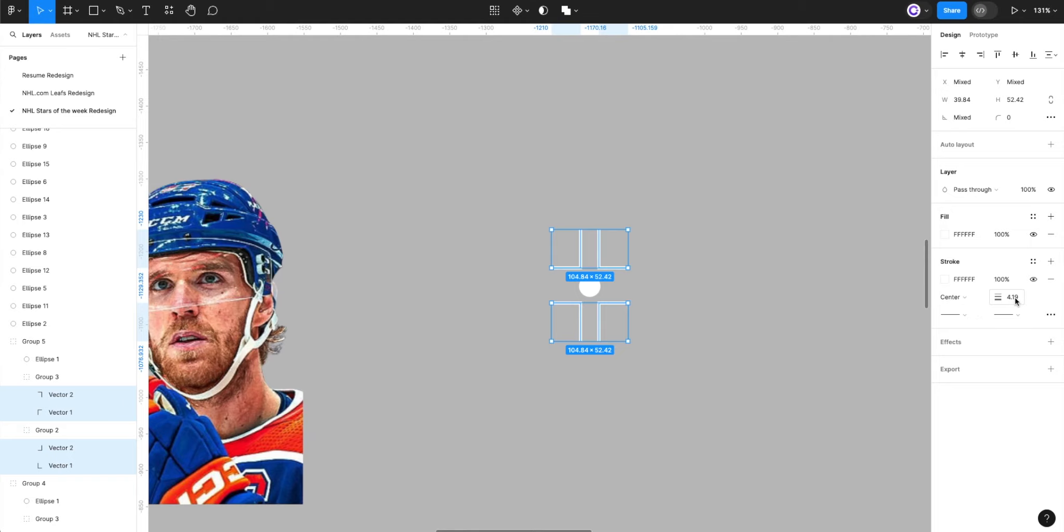
{"action": "key", "text": "Return"}
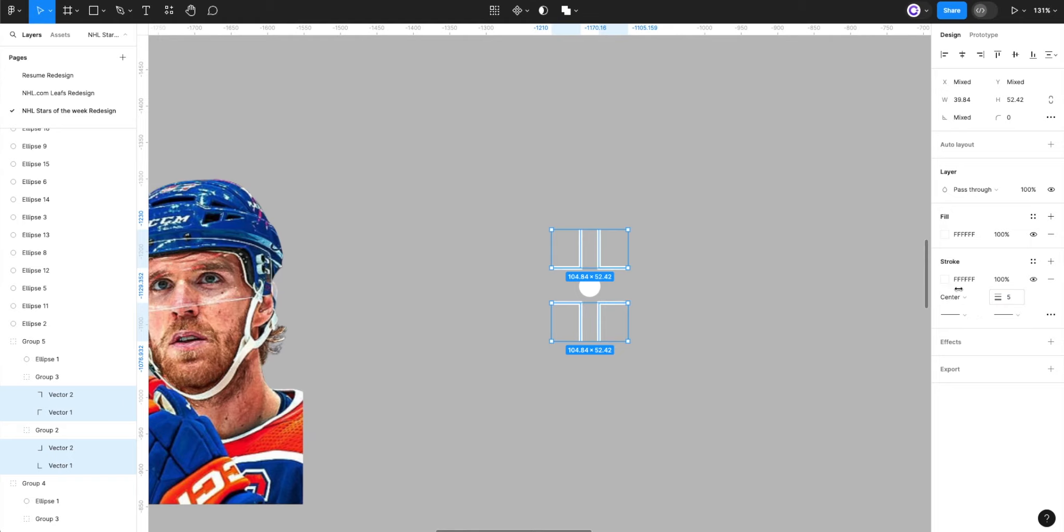
{"action": "left_click", "coordinate": [568, 459]}
- Move the copied faceoff icon beside the lower-left corner of Frame 21
{"action": "scroll", "coordinate": [568, 460], "scroll_direction": "down", "scroll_amount": 6}
{"action": "scroll", "coordinate": [677, 318], "scroll_direction": "down", "scroll_amount": 2}
{"action": "left_click", "coordinate": [649, 242]}
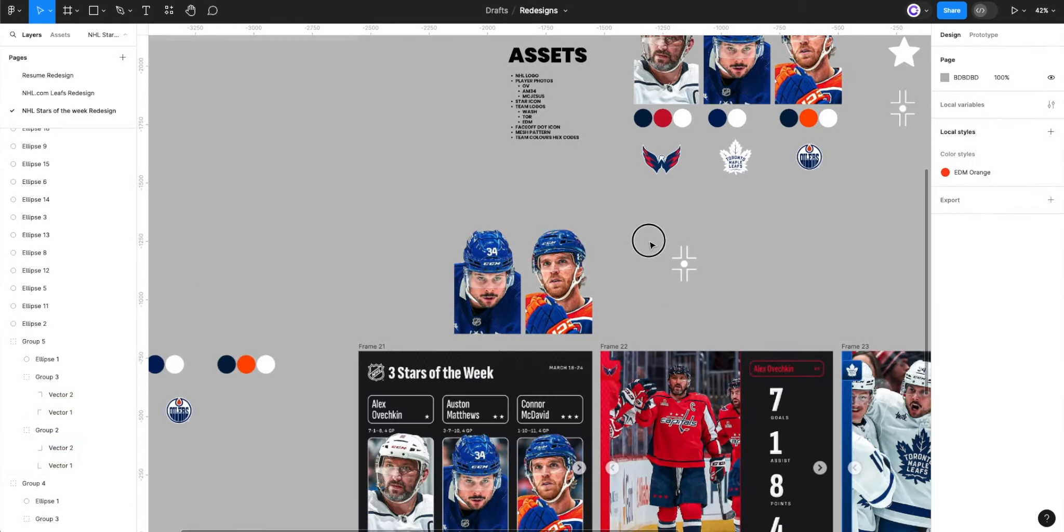
{"action": "left_click", "coordinate": [686, 267]}
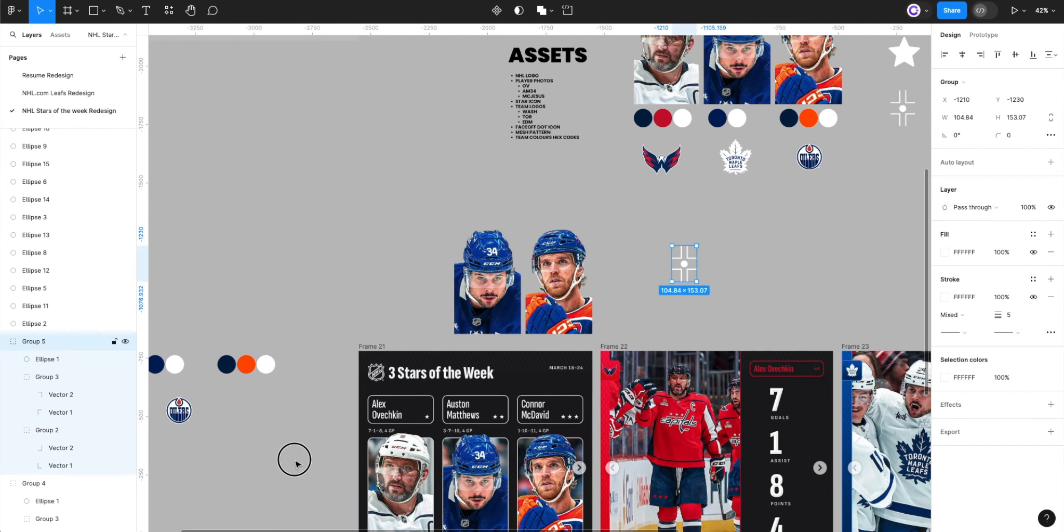
{"action": "left_click_drag", "start_coordinate": [295, 464], "coordinate": [344, 445]}
{"action": "scroll", "coordinate": [317, 436], "scroll_direction": "down", "scroll_amount": 3}
{"action": "scroll", "coordinate": [344, 445], "scroll_direction": "up", "scroll_amount": 5}
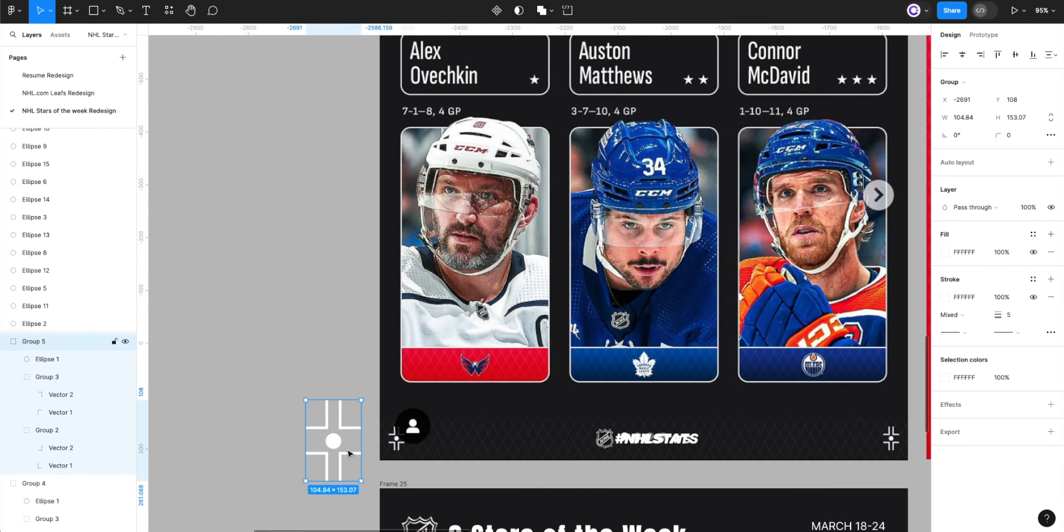
- Scale the faceoff icon proportionally to about 30 × 44 and fit it over the original icon in Frame 21's lower-left corner
{"action": "key", "text": "k"}
{"action": "left_click_drag", "start_coordinate": [343, 399], "coordinate": [407, 433]}
{"action": "scroll", "coordinate": [422, 443], "scroll_direction": "up", "scroll_amount": 5}
{"action": "scroll", "coordinate": [407, 433], "scroll_direction": "up", "scroll_amount": 5}
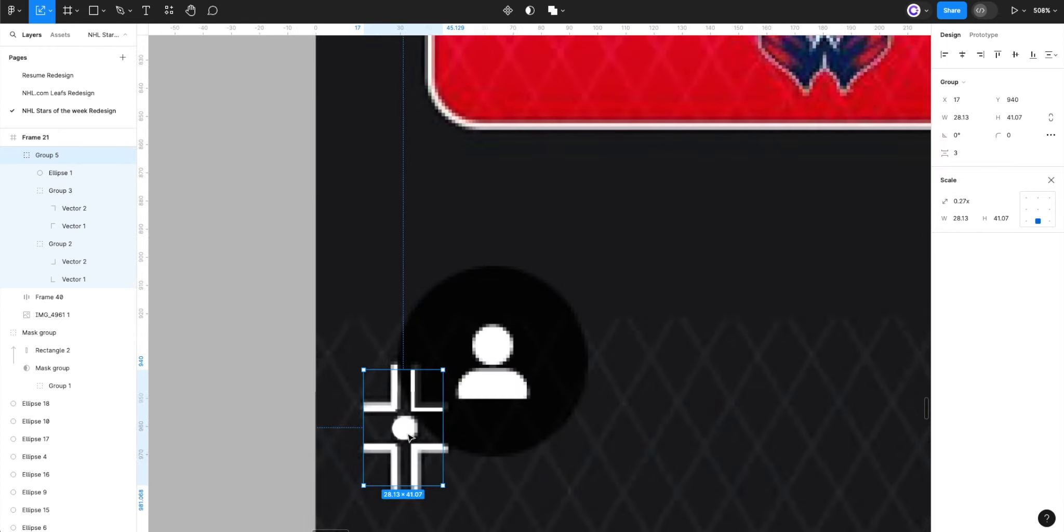
{"action": "scroll", "coordinate": [443, 415], "scroll_direction": "left", "scroll_amount": 1}
{"action": "left_click_drag", "start_coordinate": [443, 415], "coordinate": [468, 424]}
{"action": "key", "text": "super+z"}
{"action": "key", "text": "v"}
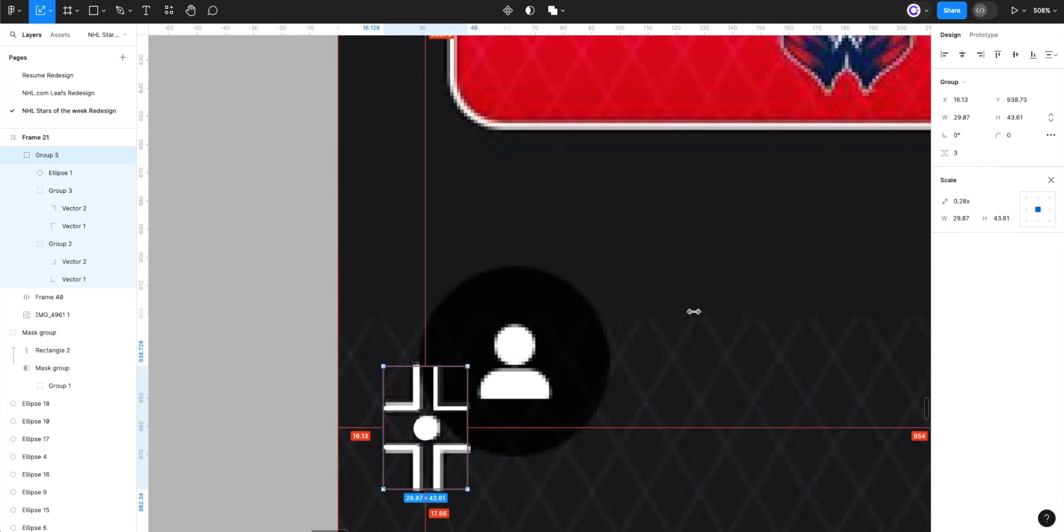
- Set the stroke weight of the scaled faceoff icon's four corner lines to 2
{"action": "left_click", "coordinate": [436, 398], "text": "super"}
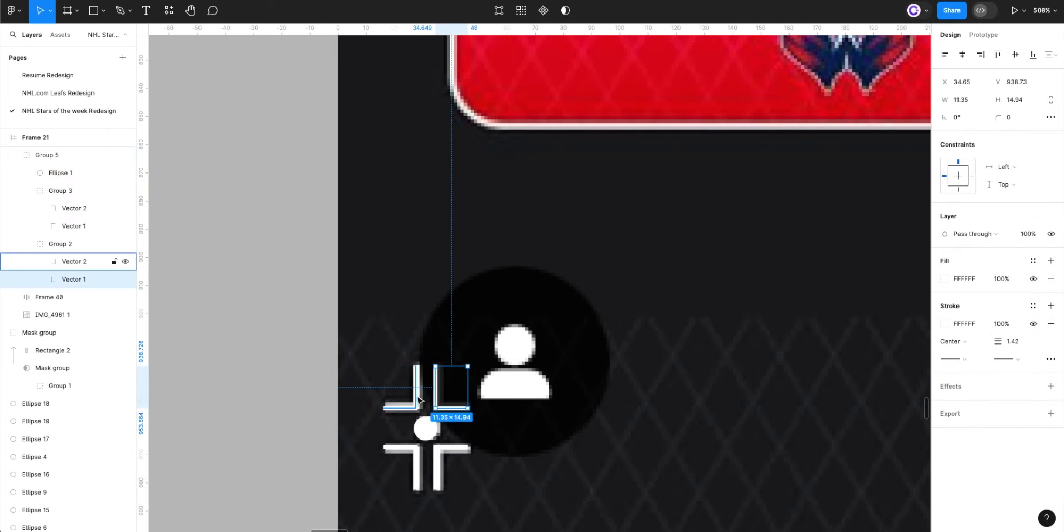
{"action": "left_click", "coordinate": [417, 400], "text": "shift+super"}
{"action": "left_click", "coordinate": [416, 456], "text": "shift+super"}
{"action": "left_click", "coordinate": [441, 462], "text": "shift+super"}
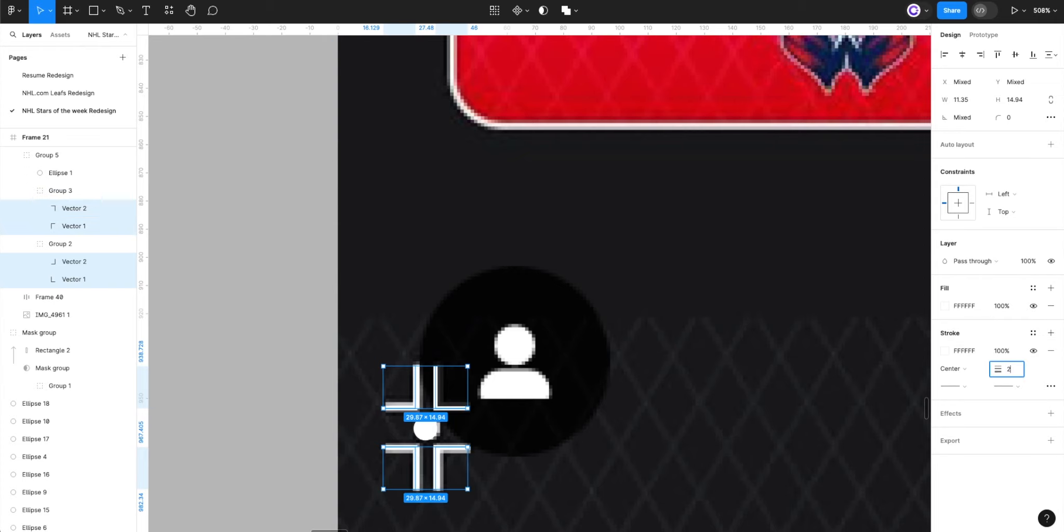
{"action": "key", "text": "Return"}
{"action": "scroll", "coordinate": [247, 410], "scroll_direction": "down", "scroll_amount": 5}
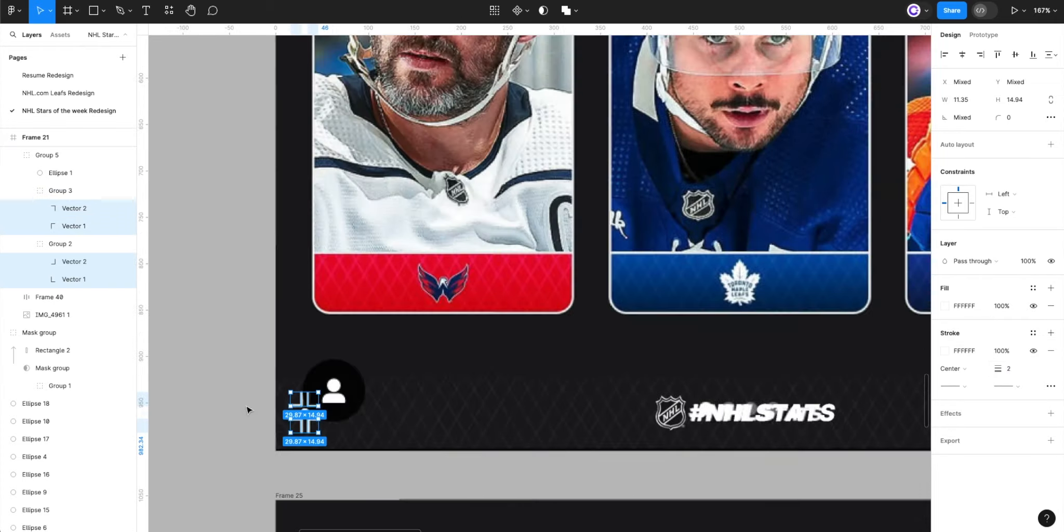
- Duplicate the faceoff icon group over the original icon at the opposite end of Frame 21's footer
{"action": "left_click", "coordinate": [378, 437]}
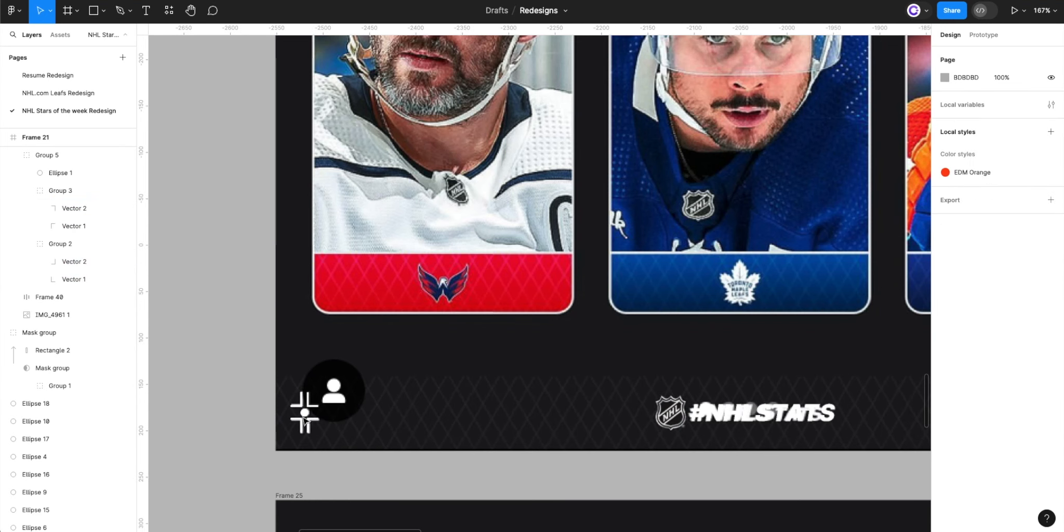
{"action": "left_click", "coordinate": [305, 422]}
{"action": "left_click", "coordinate": [305, 422]}
{"action": "scroll", "coordinate": [305, 421], "scroll_direction": "down", "scroll_amount": 2}
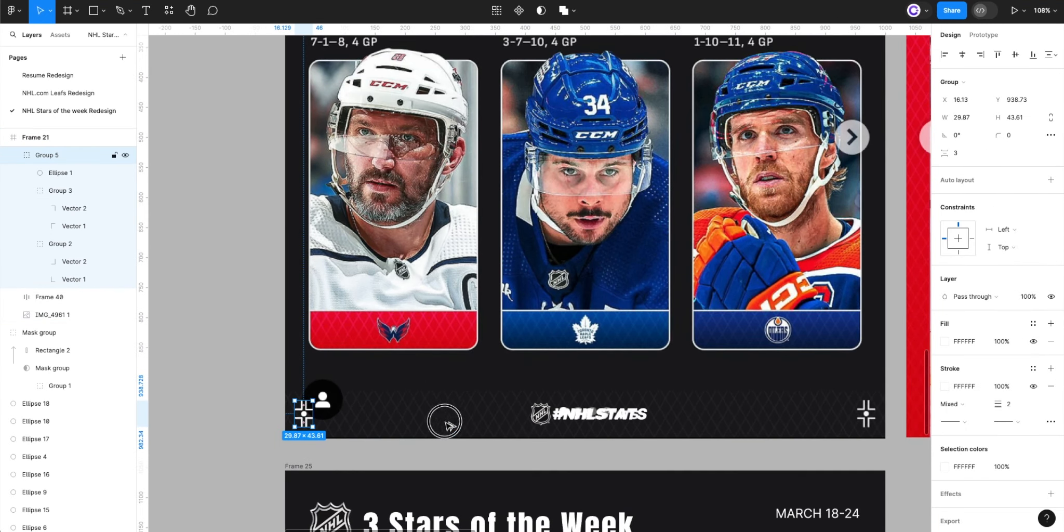
{"action": "left_click_drag", "start_coordinate": [445, 421], "coordinate": [870, 422]}
- Wrap each of the two footer faceoff icons in its own auto layout frame
{"action": "key", "text": "shift+a"}
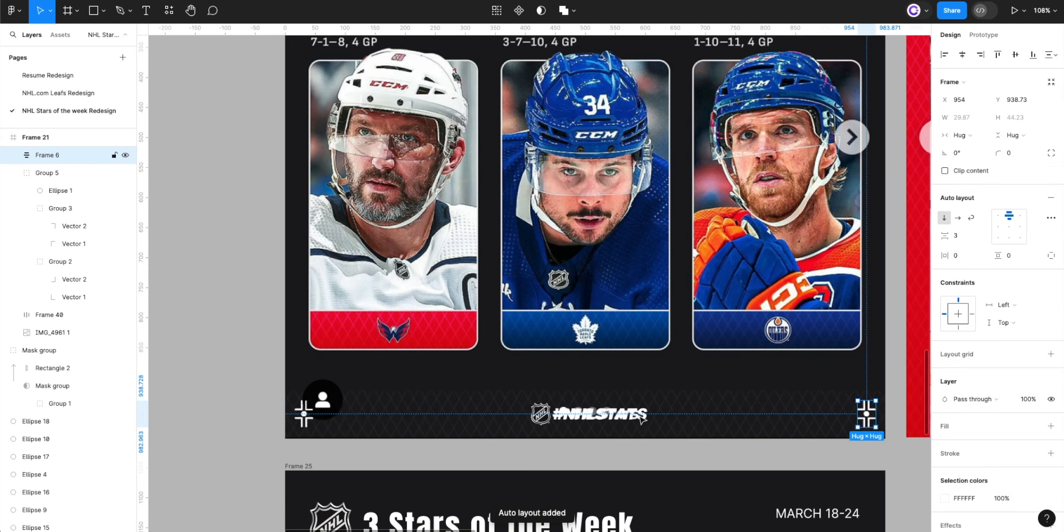
{"action": "left_click", "coordinate": [303, 414]}
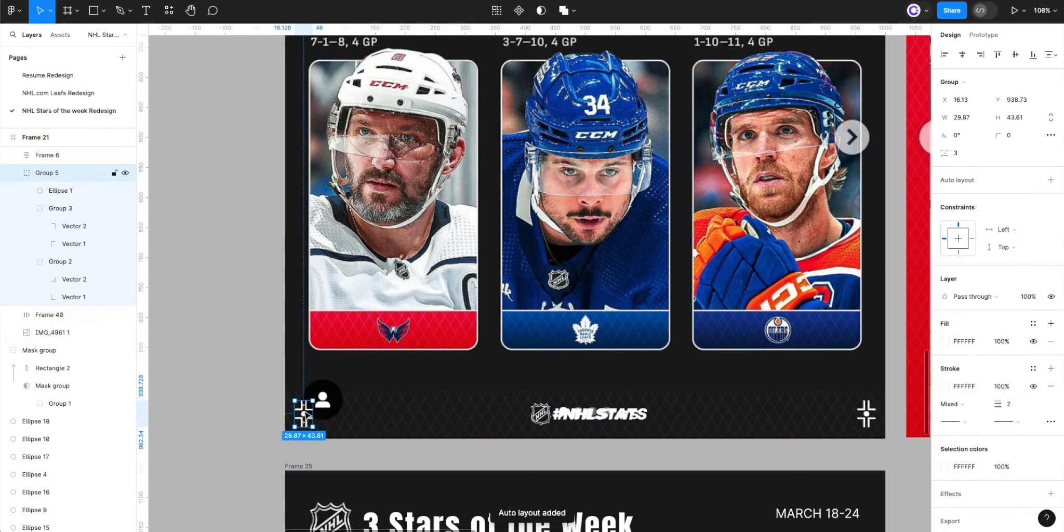
{"action": "key", "text": "shift+a"}
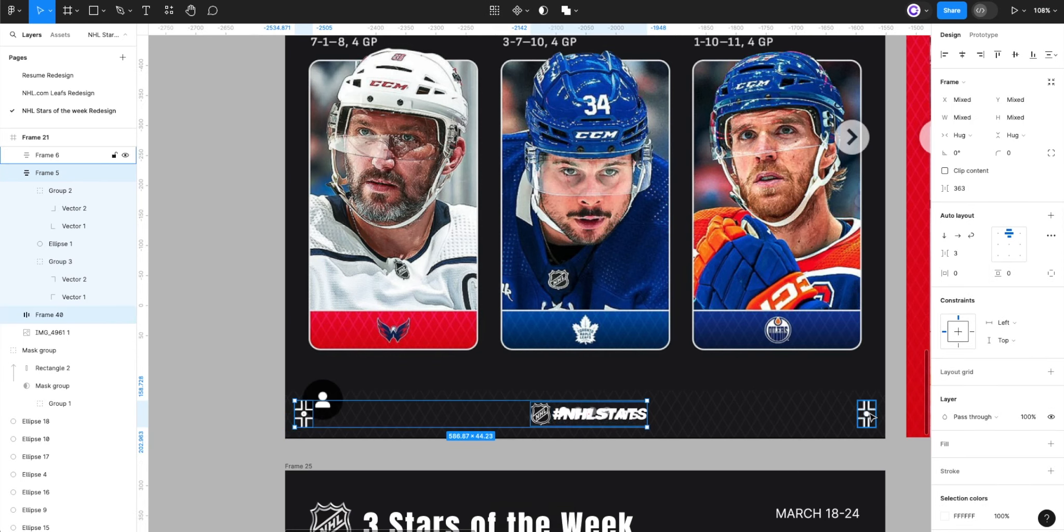
- Combine both faceoff icons and the NHL logo hashtag group into one horizontal auto layout row, centred horizontally in Frame 21
{"action": "left_click", "coordinate": [866, 414], "text": "shift"}
{"action": "key", "text": "shift+a"}
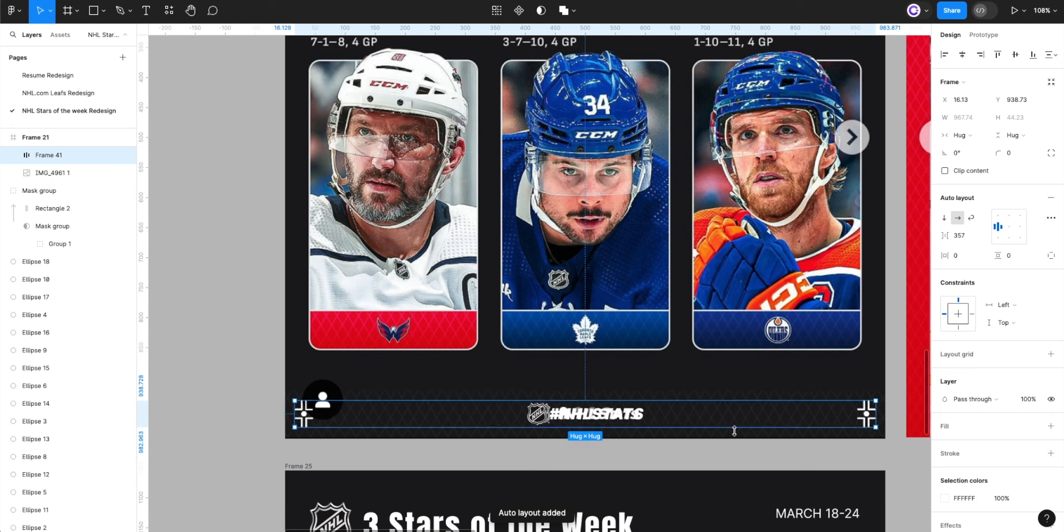
{"action": "left_click", "coordinate": [963, 55]}
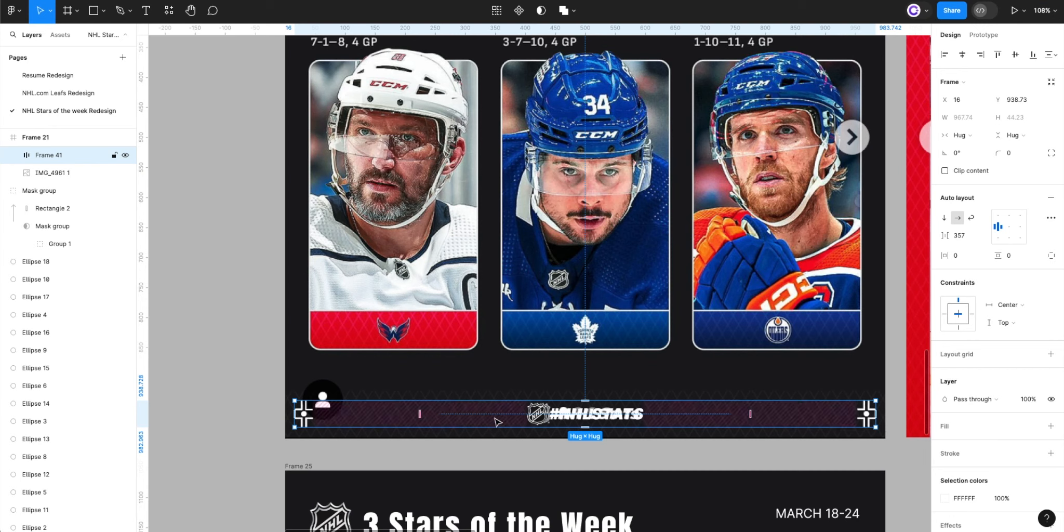
- Wrap the footer row in an outer auto layout frame and stretch it to Frame 21's full 1000 width
{"action": "key", "text": "shift+a"}
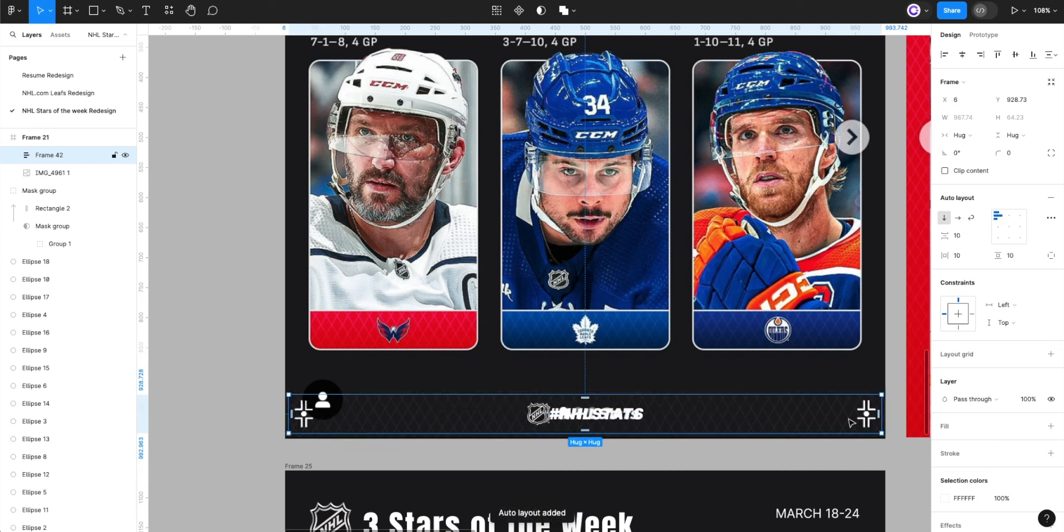
{"action": "left_click_drag", "start_coordinate": [880, 404], "coordinate": [885, 404]}
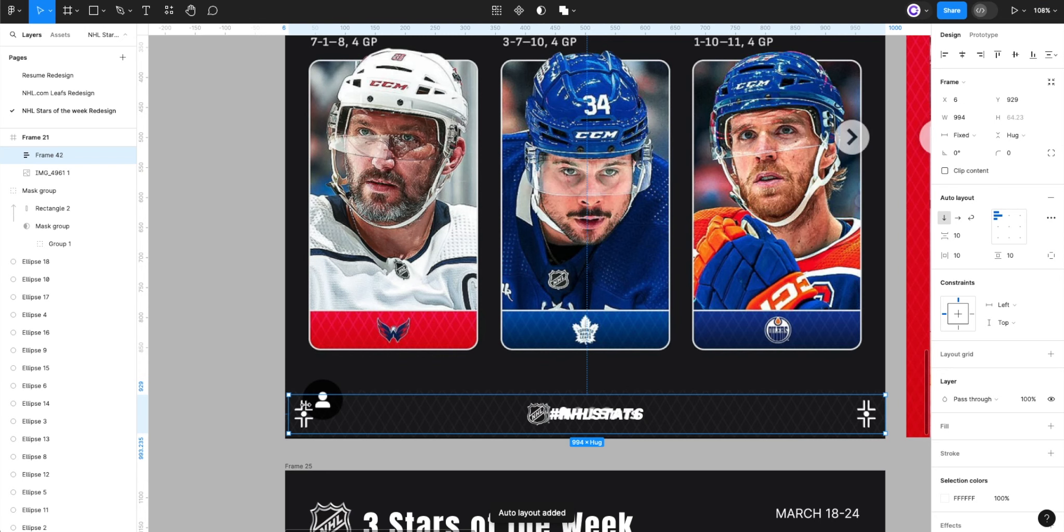
{"action": "left_click_drag", "start_coordinate": [285, 406], "coordinate": [285, 406]}
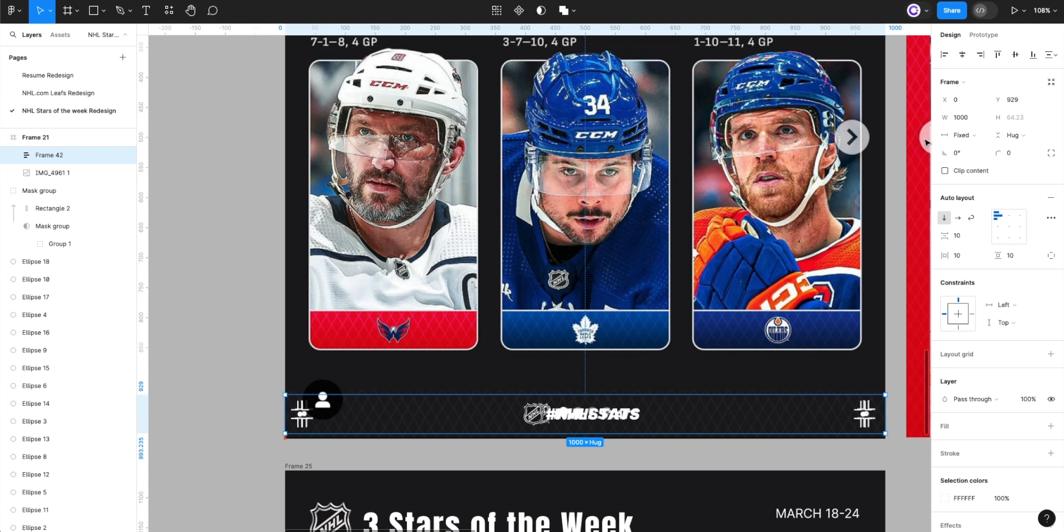
{"action": "scroll", "coordinate": [644, 429], "scroll_direction": "up", "scroll_amount": 3}
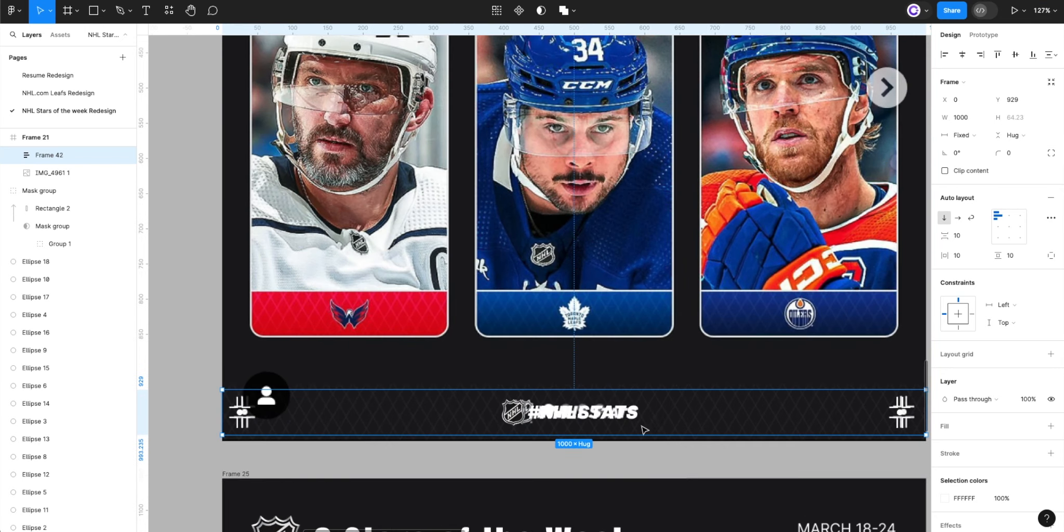
{"action": "scroll", "coordinate": [644, 429], "scroll_direction": "right", "scroll_amount": 2}
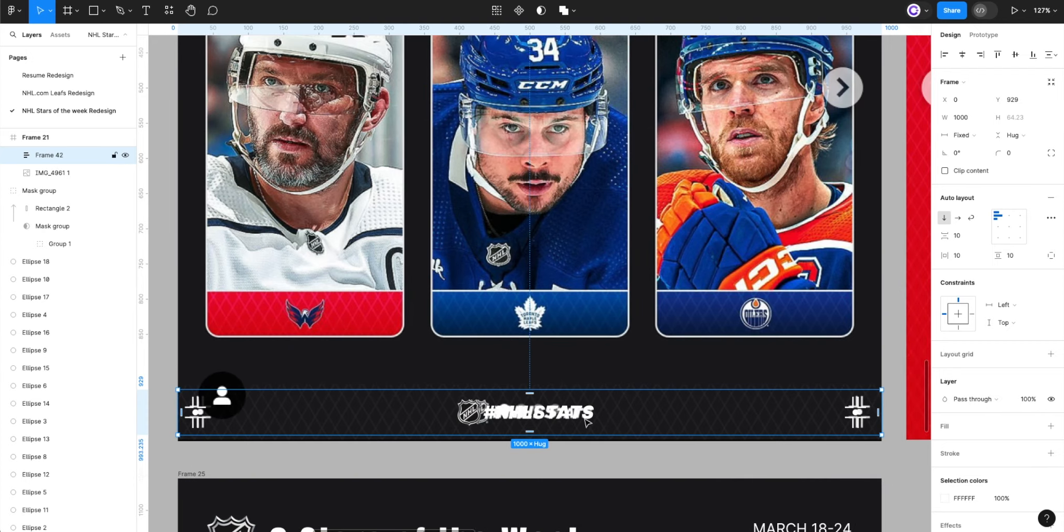
- Make the inner footer row fill its container's width and set the spacing between its items to Auto
{"action": "double_click", "coordinate": [587, 422]}
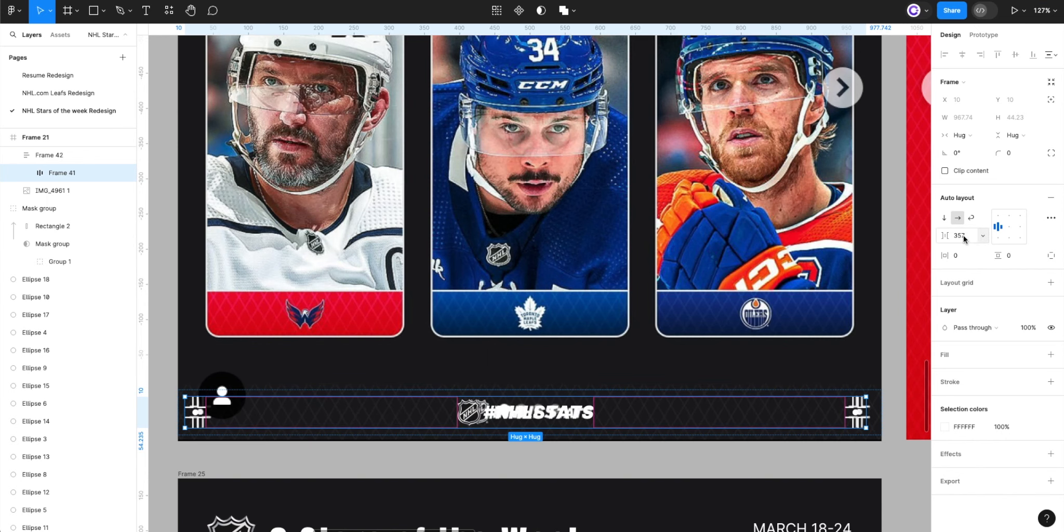
{"action": "left_click", "coordinate": [959, 135]}
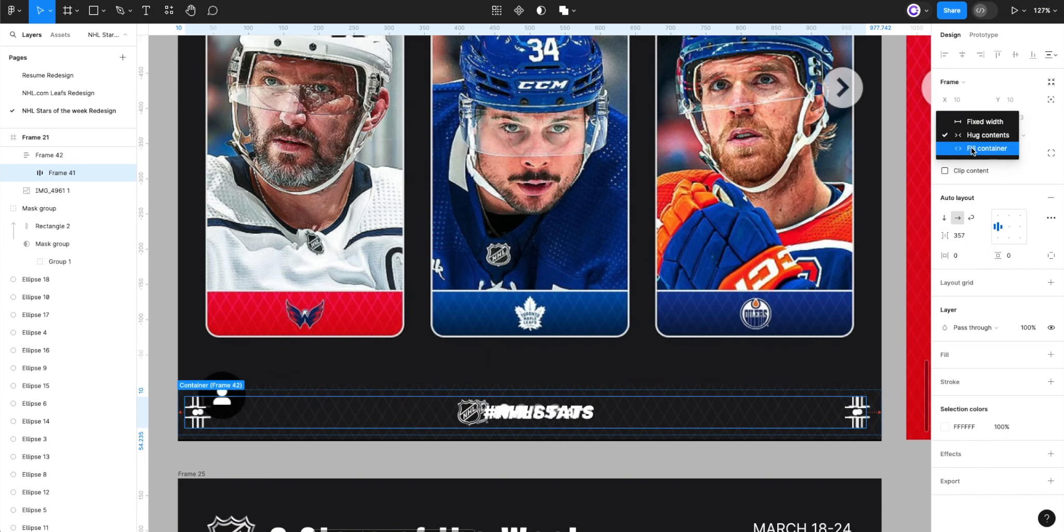
{"action": "left_click", "coordinate": [972, 149]}
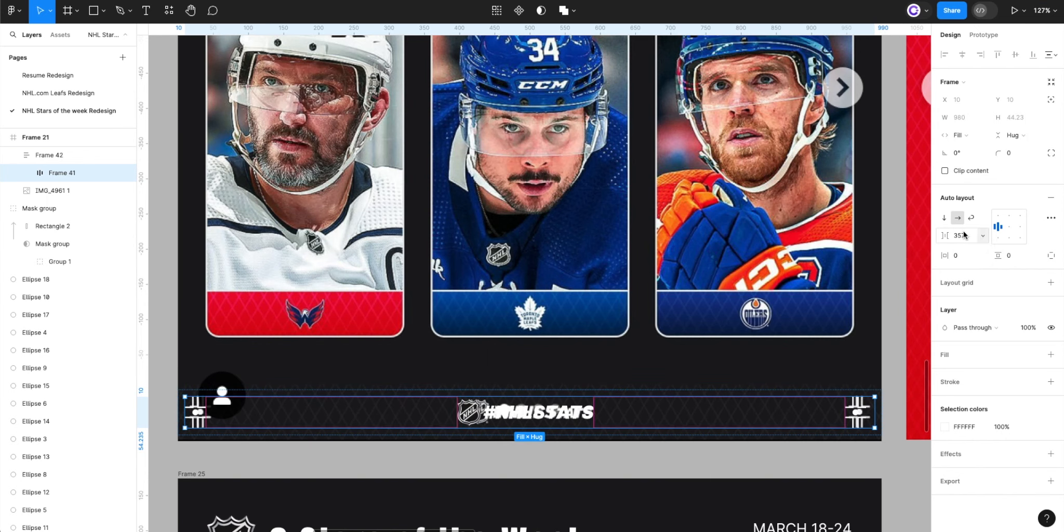
{"action": "type", "text": "auto"}
{"action": "key", "text": "Return"}
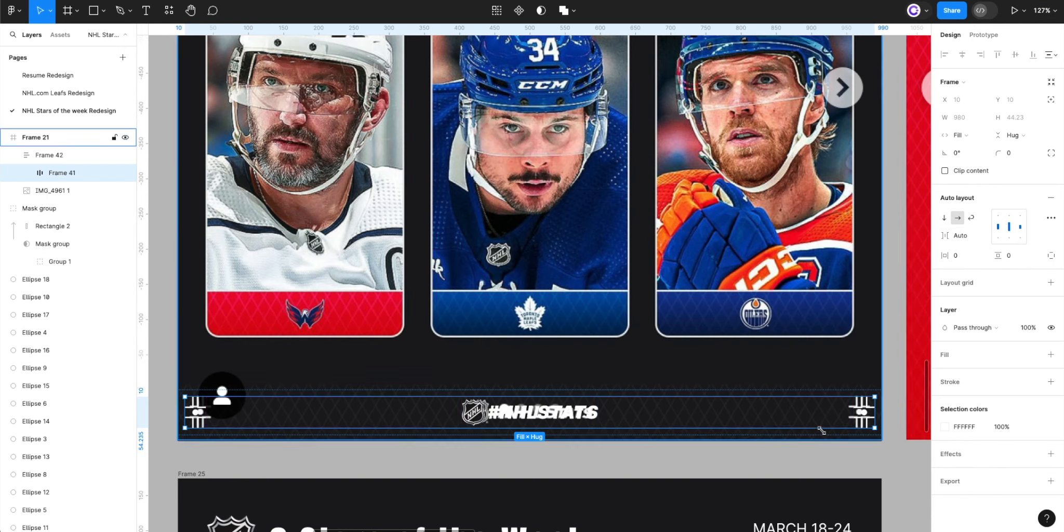
- Set the outer footer frame's horizontal padding to 17
{"action": "left_click", "coordinate": [696, 421]}
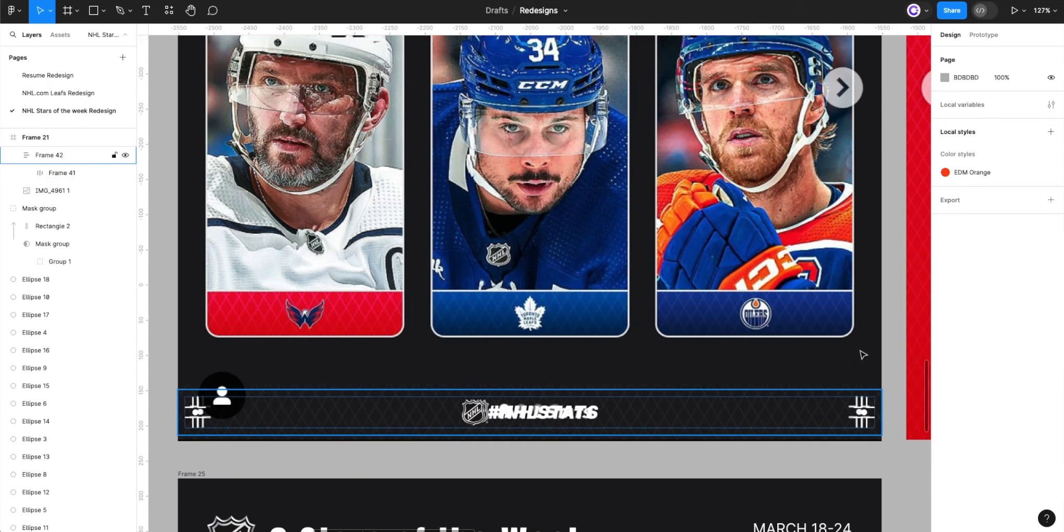
{"action": "mouse_move", "coordinate": [946, 255]}
{"action": "left_mouse_down"}
{"action": "mouse_move", "coordinate": [996, 255]}
{"action": "mouse_move", "coordinate": [947, 255]}
{"action": "mouse_move", "coordinate": [954, 259]}
{"action": "left_mouse_up"}
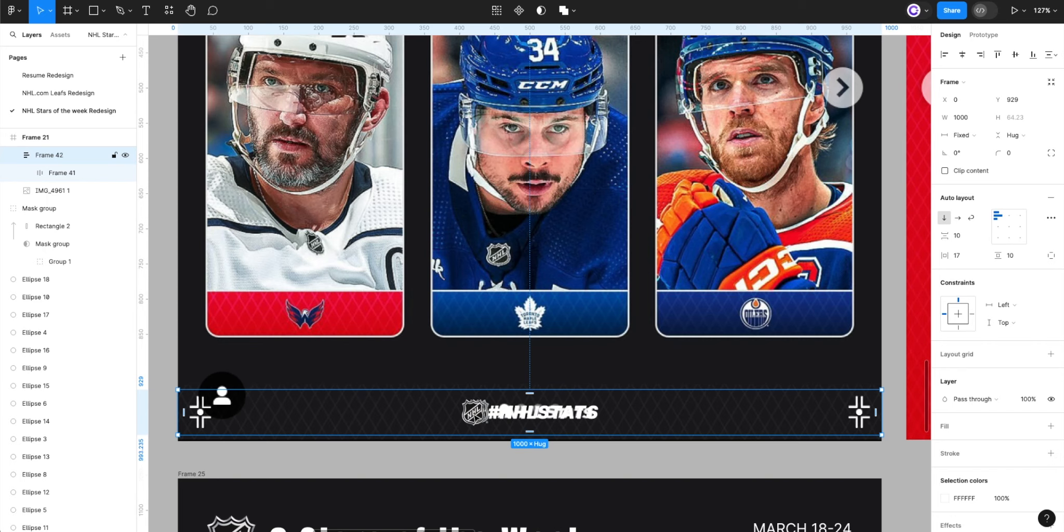
- Tighten the letter spacing of the footer's #NHLSTATS text to -3%
{"action": "scroll", "coordinate": [478, 420], "scroll_direction": "up", "scroll_amount": 5}
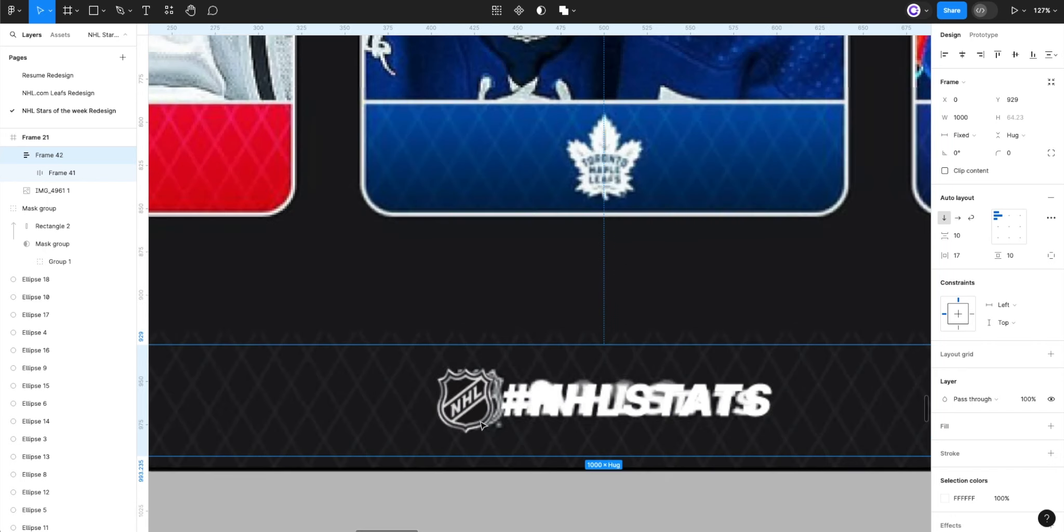
{"action": "double_click", "coordinate": [511, 407]}
{"action": "double_click", "coordinate": [511, 410]}
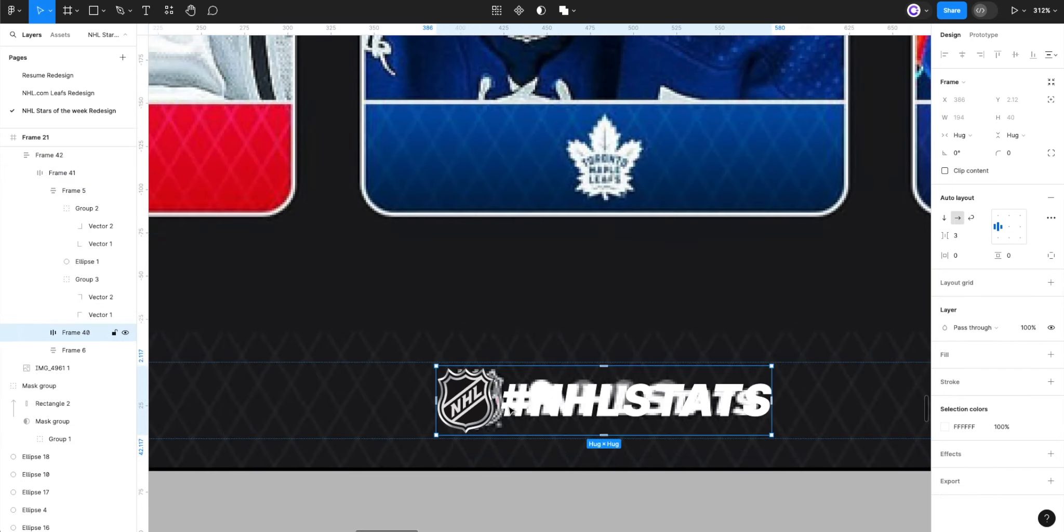
{"action": "scroll", "coordinate": [511, 411], "scroll_direction": "down", "scroll_amount": 3}
{"action": "scroll", "coordinate": [509, 410], "scroll_direction": "up", "scroll_amount": 3}
{"action": "scroll", "coordinate": [509, 410], "scroll_direction": "up", "scroll_amount": 1}
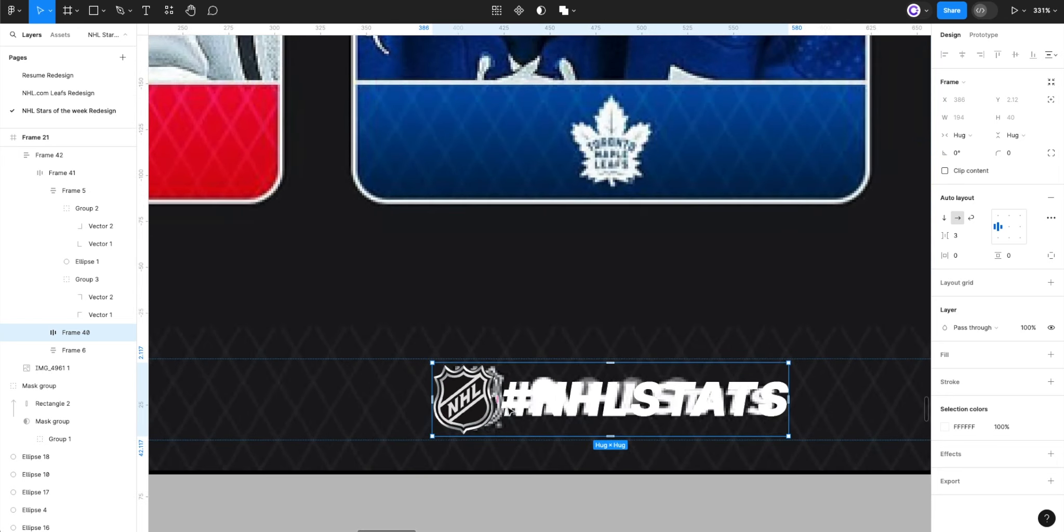
{"action": "double_click", "coordinate": [581, 403]}
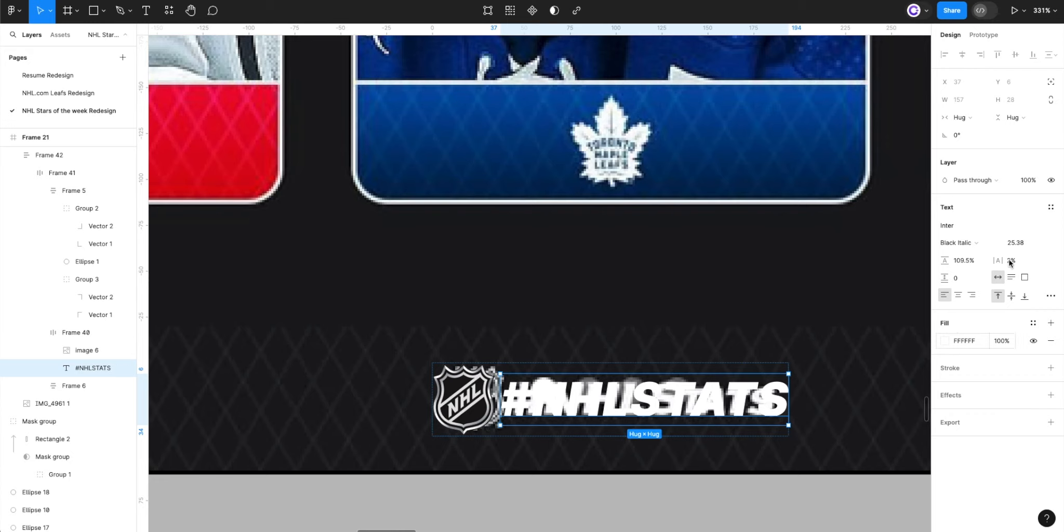
{"action": "left_click_drag", "start_coordinate": [999, 264], "coordinate": [996, 264]}
{"action": "scroll", "coordinate": [528, 433], "scroll_direction": "down", "scroll_amount": 5}
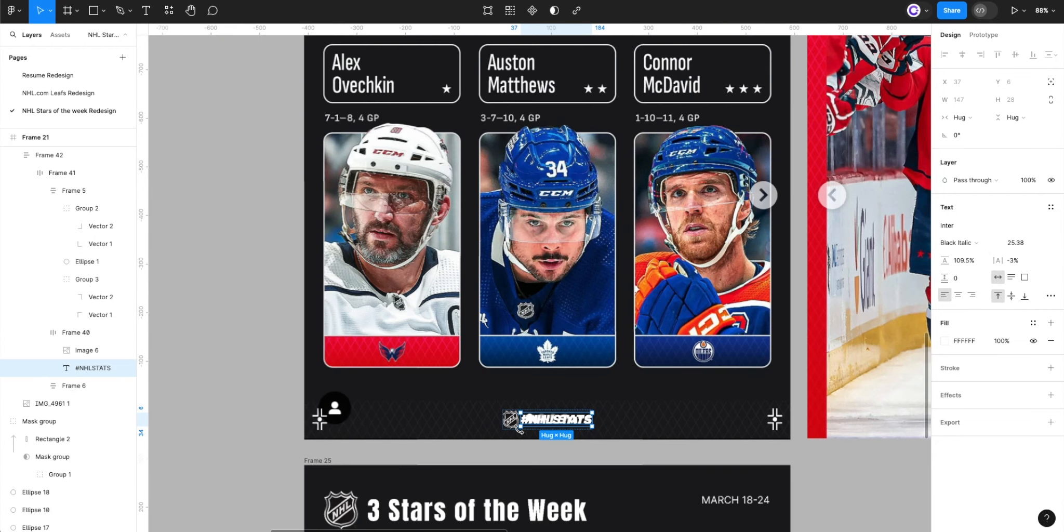
{"action": "left_click", "coordinate": [247, 425]}
{"action": "scroll", "coordinate": [257, 419], "scroll_direction": "down", "scroll_amount": 1}
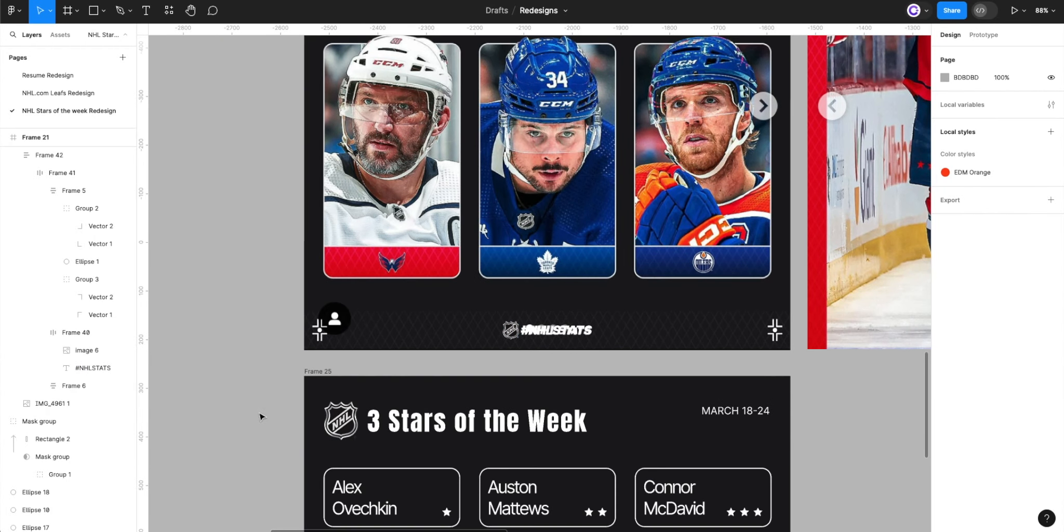
- Set the outer footer frame's vertical padding to 18 and align it to Frame 21's bottom edge
{"action": "left_click", "coordinate": [440, 333]}
{"action": "scroll", "coordinate": [514, 331], "scroll_direction": "up", "scroll_amount": 4}
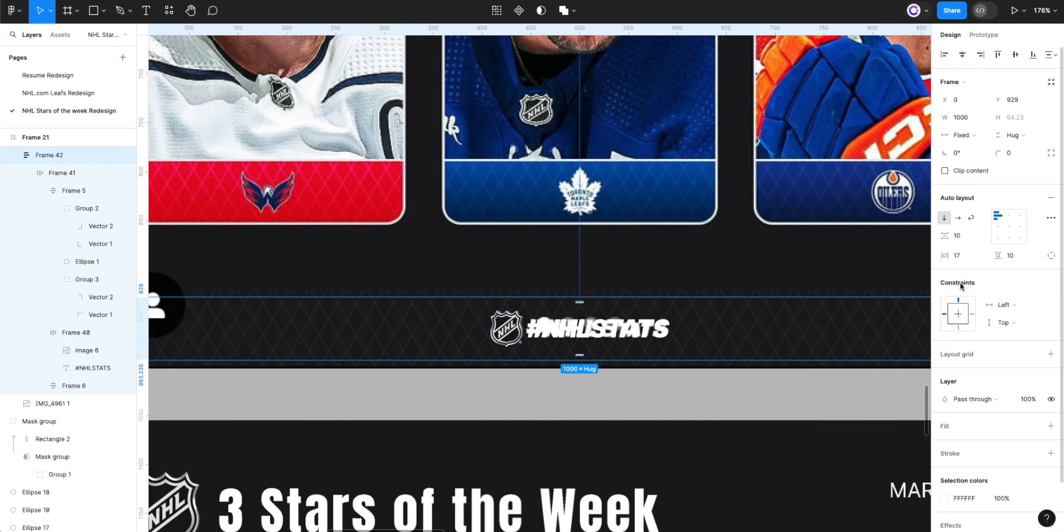
{"action": "left_click_drag", "start_coordinate": [999, 255], "coordinate": [1005, 257]}
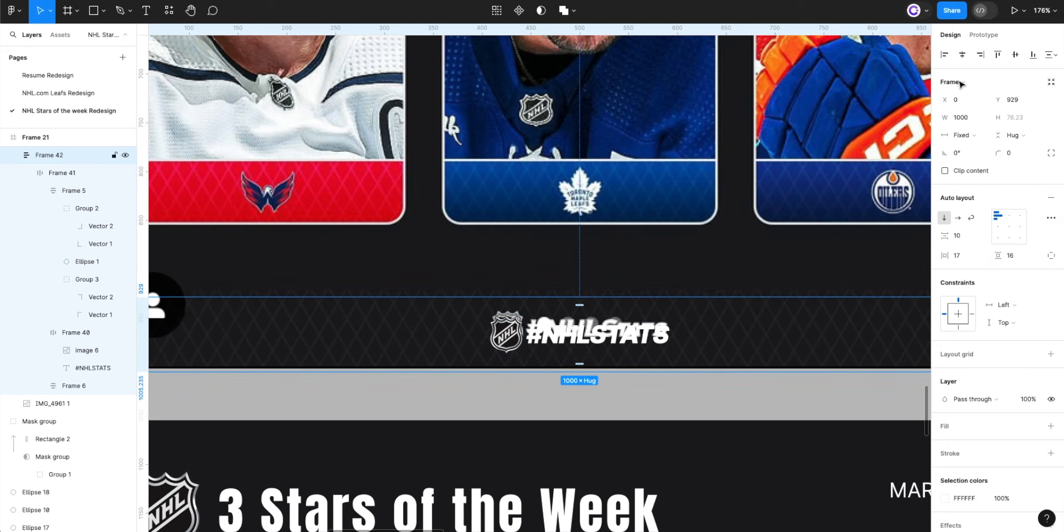
{"action": "left_click", "coordinate": [1034, 56]}
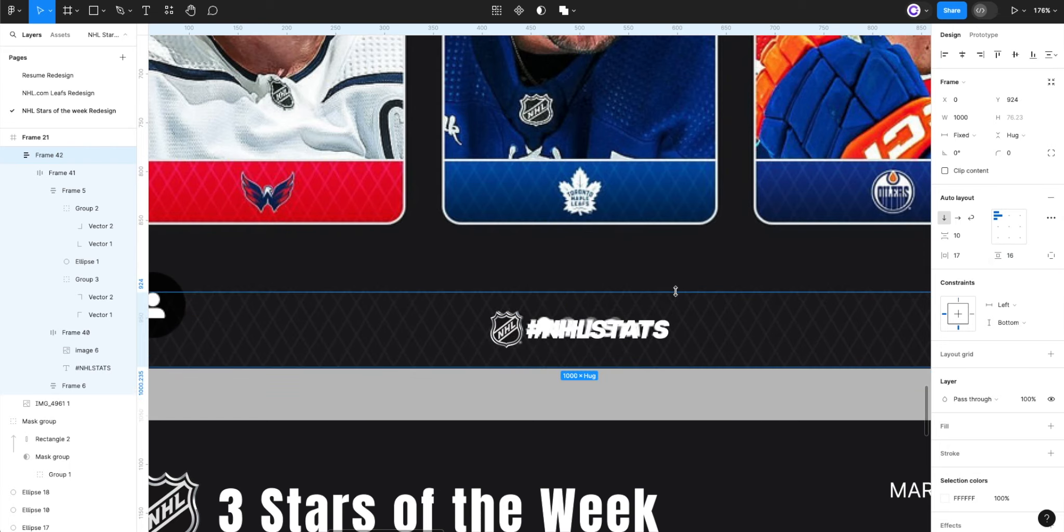
{"action": "scroll", "coordinate": [472, 291], "scroll_direction": "up", "scroll_amount": 5}
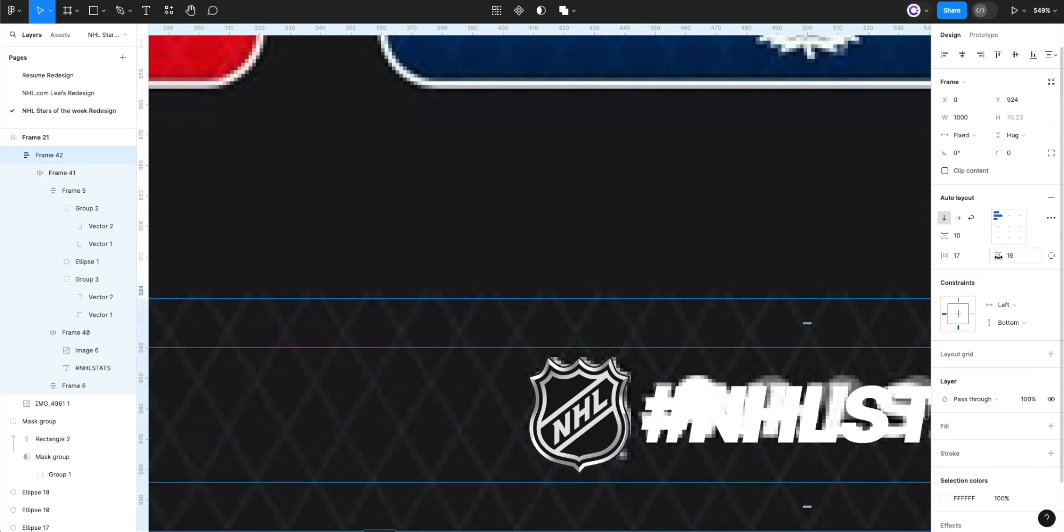
{"action": "left_click_drag", "start_coordinate": [996, 256], "coordinate": [1000, 257]}
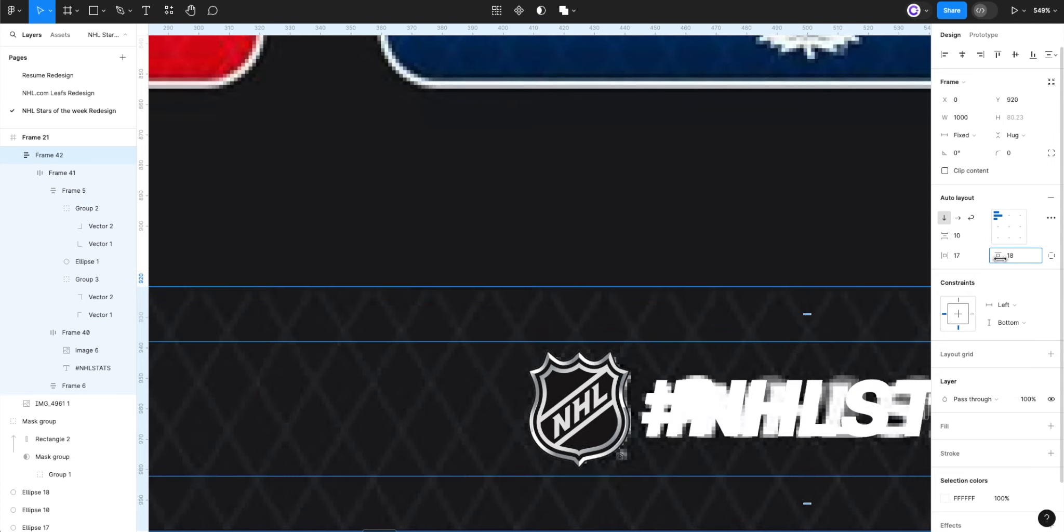
{"action": "scroll", "coordinate": [773, 277], "scroll_direction": "down", "scroll_amount": 5}
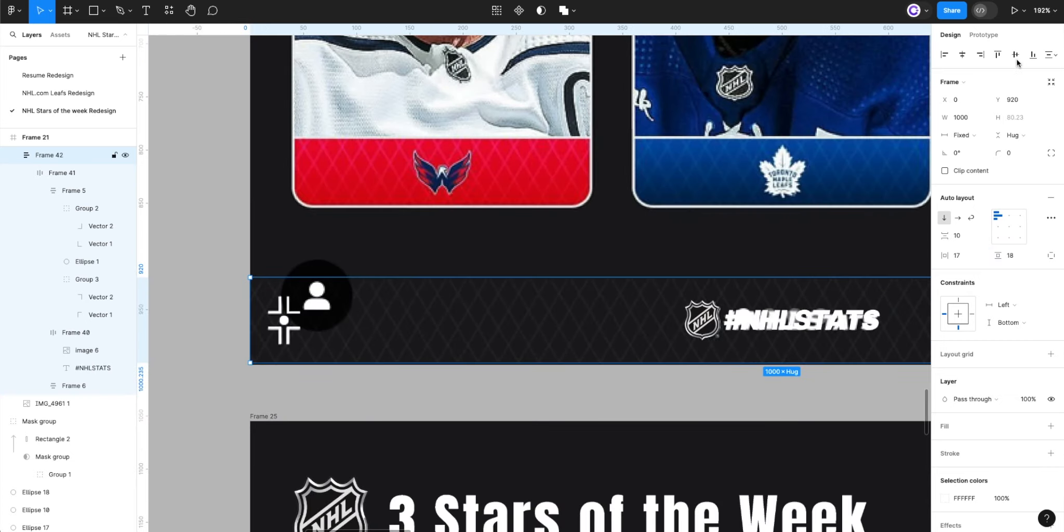
- Move the finished footer frame out of Frame 21 into the bottom of Frame 25
{"action": "scroll", "coordinate": [369, 345], "scroll_direction": "down", "scroll_amount": 5}
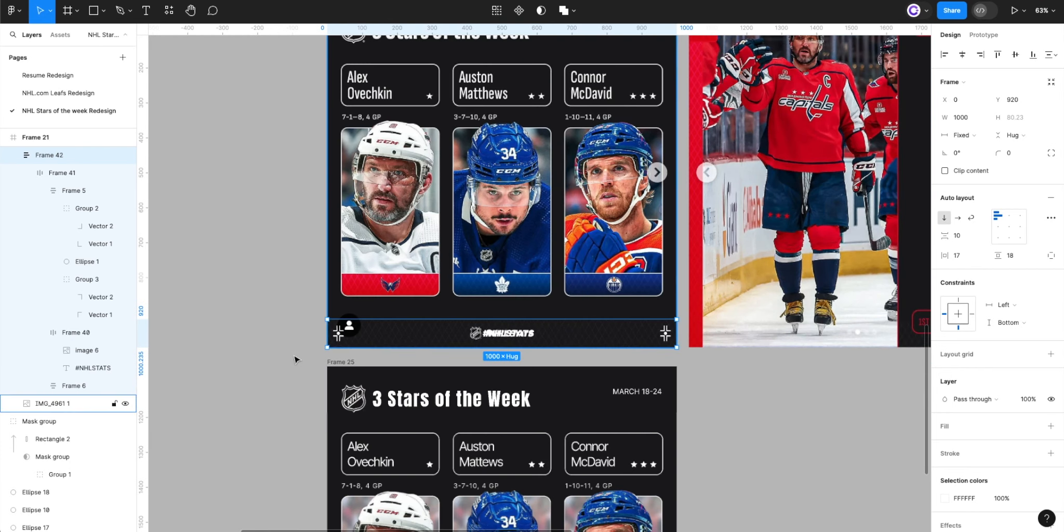
{"action": "scroll", "coordinate": [295, 360], "scroll_direction": "down", "scroll_amount": 1}
{"action": "scroll", "coordinate": [295, 359], "scroll_direction": "down", "scroll_amount": 8}
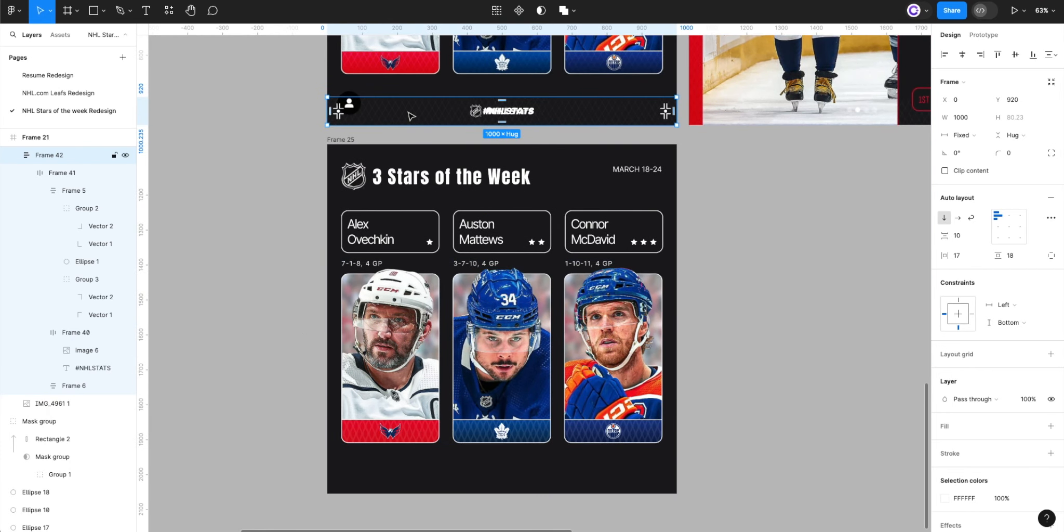
{"action": "key", "text": "super+x"}
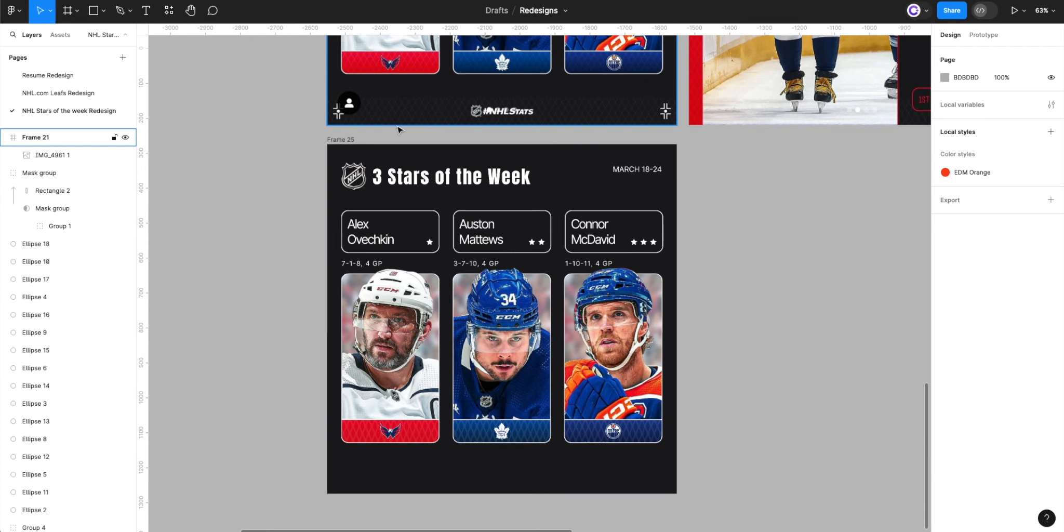
{"action": "left_click", "coordinate": [349, 143]}
{"action": "key", "text": "super+v"}
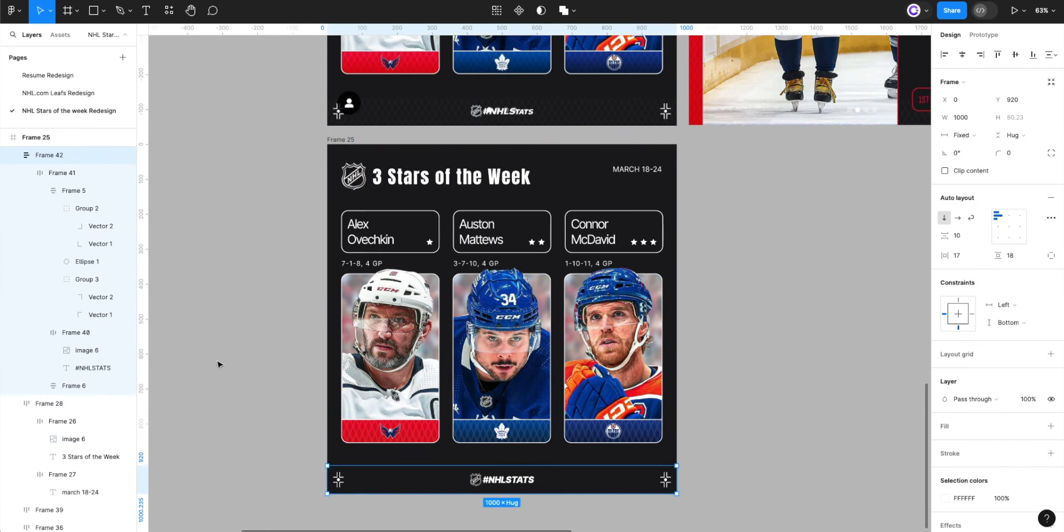
- Compare the rebuilt graphic in Frame 25, including its footer and background, with the original in Frame 21
{"action": "left_click", "coordinate": [430, 500]}
{"action": "scroll", "coordinate": [430, 499], "scroll_direction": "up", "scroll_amount": 5}
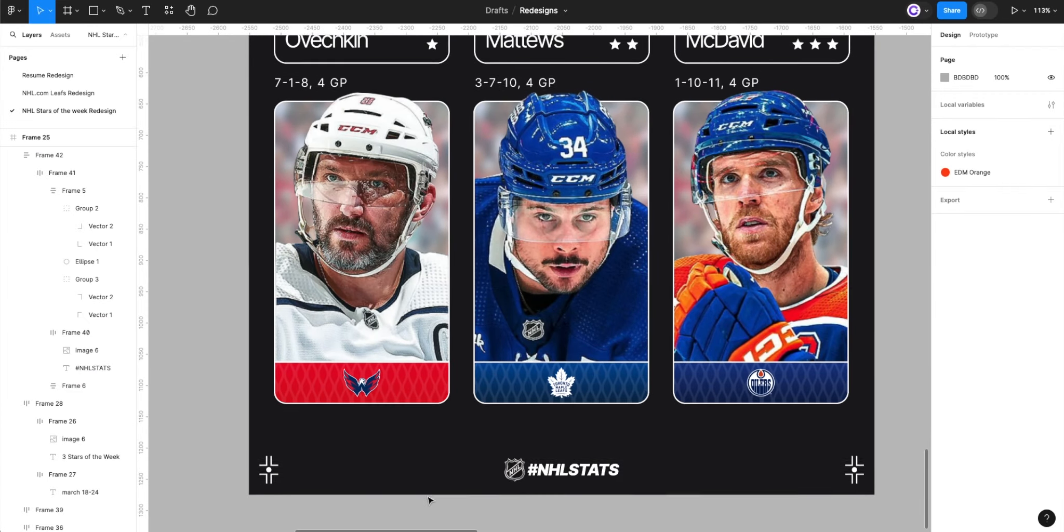
{"action": "scroll", "coordinate": [431, 500], "scroll_direction": "right", "scroll_amount": 2}
{"action": "scroll", "coordinate": [430, 500], "scroll_direction": "down", "scroll_amount": 4}
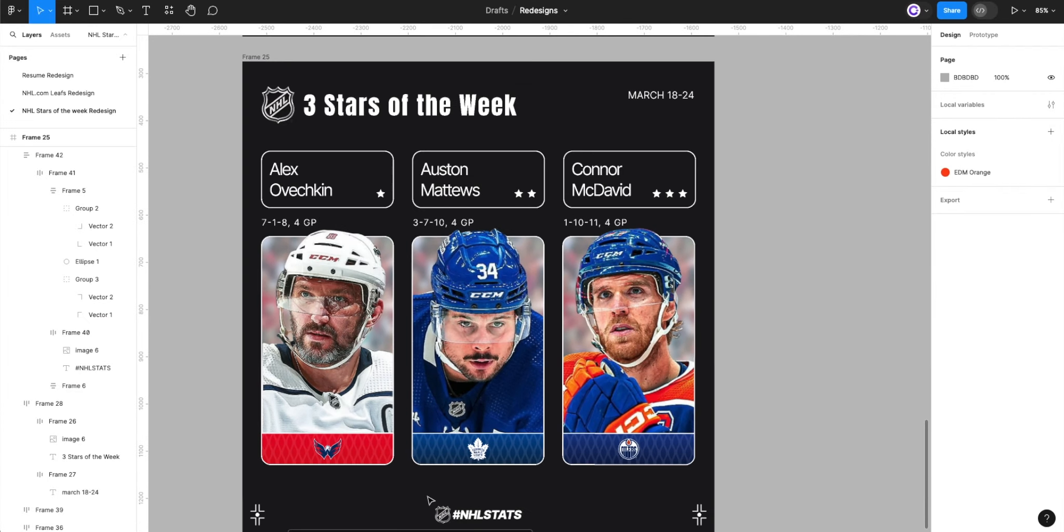
{"action": "scroll", "coordinate": [430, 499], "scroll_direction": "up", "scroll_amount": 2}
{"action": "scroll", "coordinate": [430, 499], "scroll_direction": "up", "scroll_amount": 9}
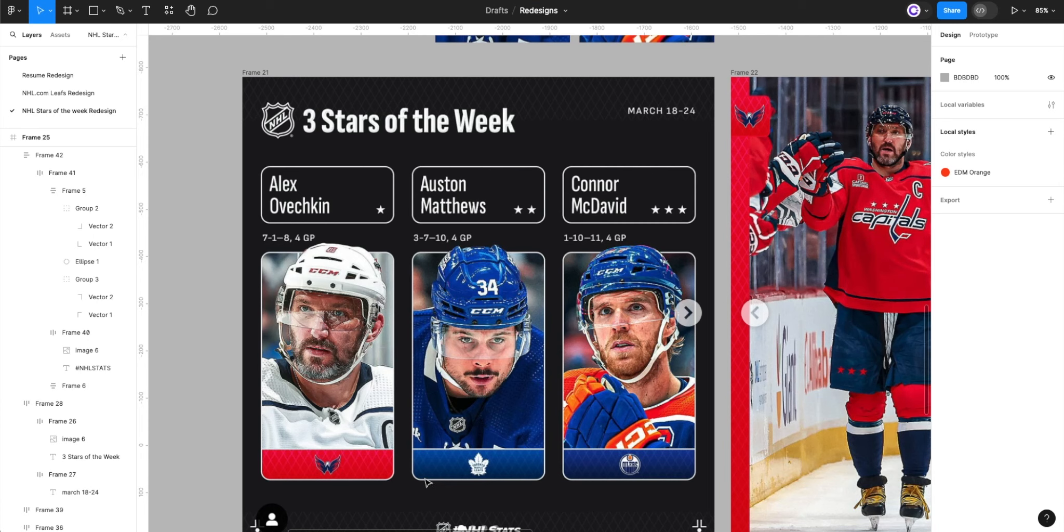
{"action": "scroll", "coordinate": [352, 129], "scroll_direction": "down", "scroll_amount": 3}
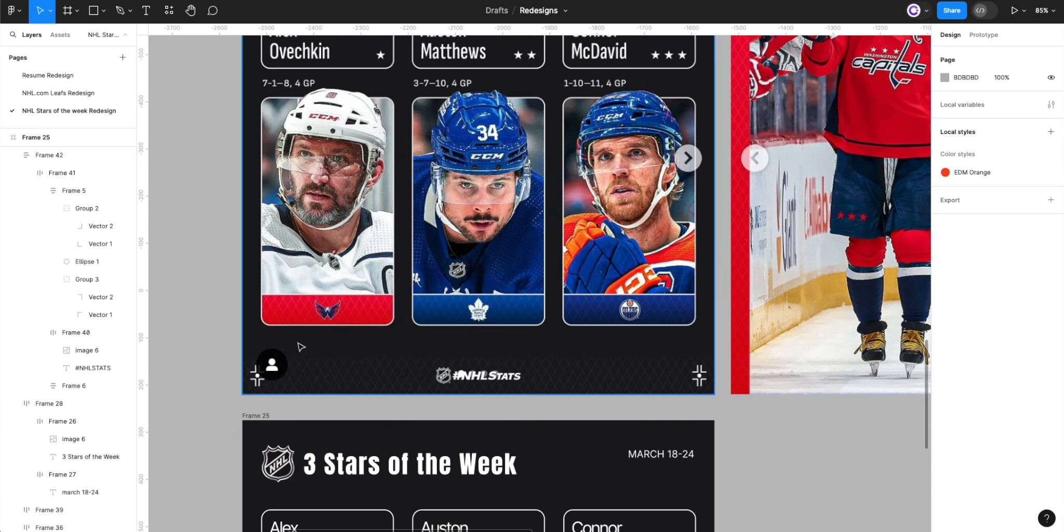
{"action": "scroll", "coordinate": [307, 364], "scroll_direction": "up", "scroll_amount": 5}
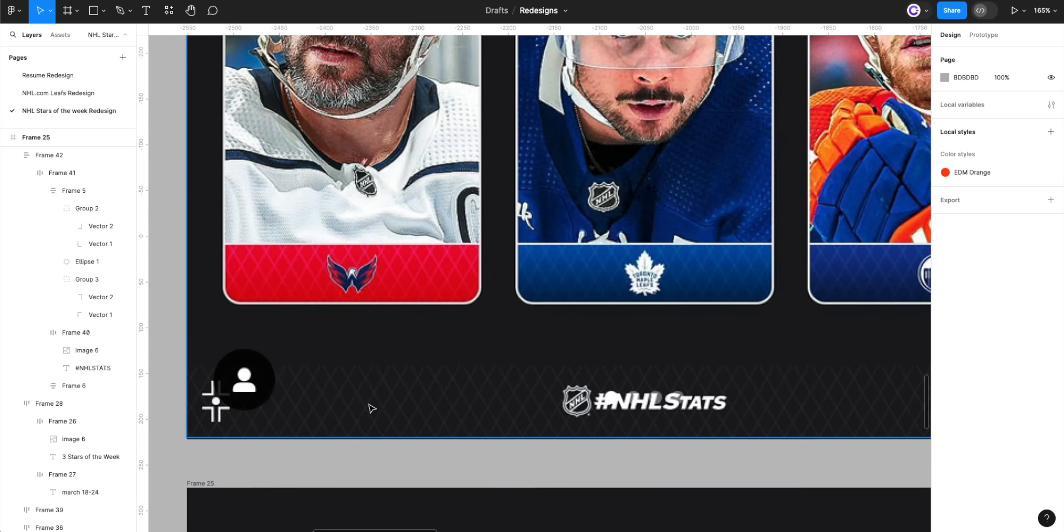
{"action": "scroll", "coordinate": [372, 408], "scroll_direction": "down", "scroll_amount": 5}
{"action": "scroll", "coordinate": [464, 258], "scroll_direction": "down", "scroll_amount": 5}
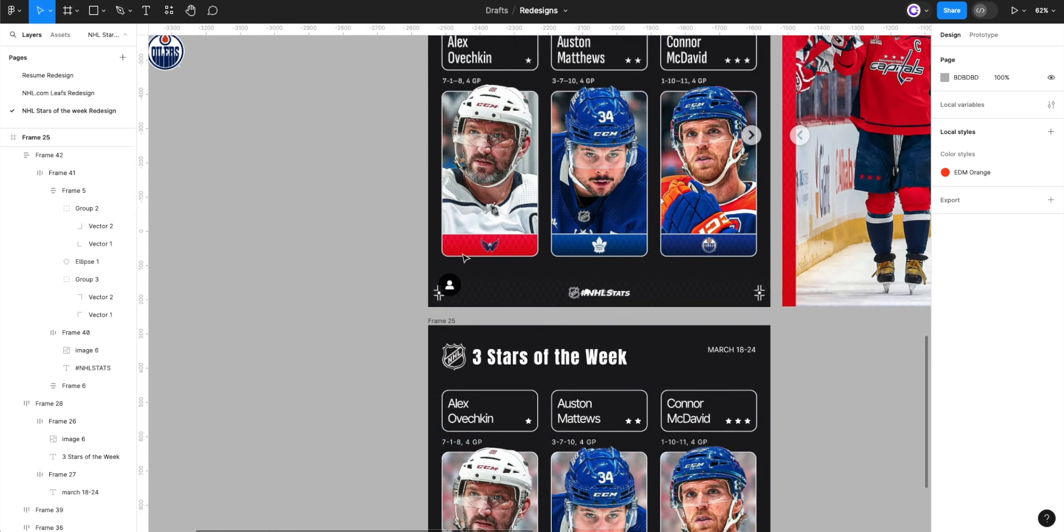
- Copy the mesh pattern frame from the Capitals card's red logo bar onto the empty canvas beside Frame 25
{"action": "scroll", "coordinate": [463, 258], "scroll_direction": "up", "scroll_amount": 3}
{"action": "scroll", "coordinate": [575, 162], "scroll_direction": "down", "scroll_amount": 3}
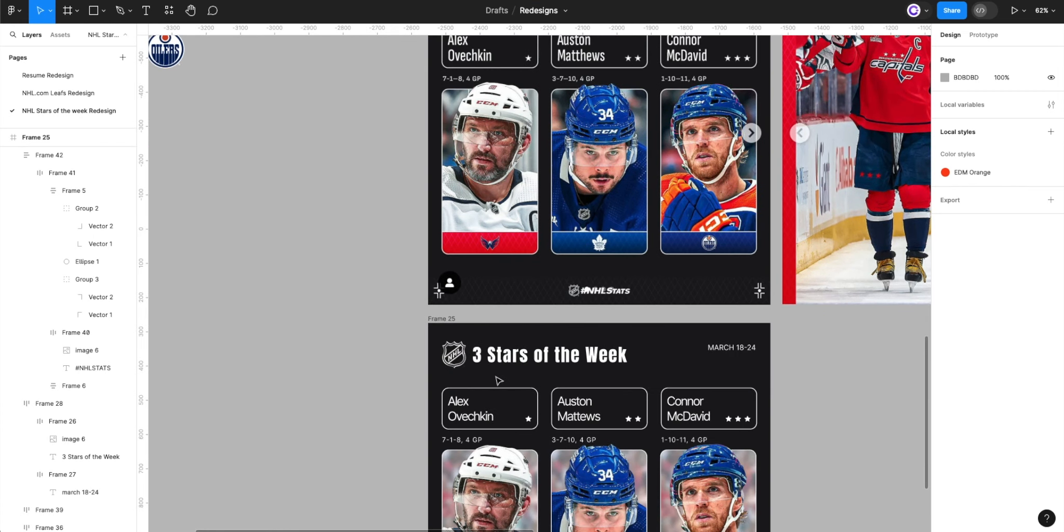
{"action": "scroll", "coordinate": [499, 381], "scroll_direction": "down", "scroll_amount": 5}
{"action": "scroll", "coordinate": [497, 394], "scroll_direction": "up", "scroll_amount": 5}
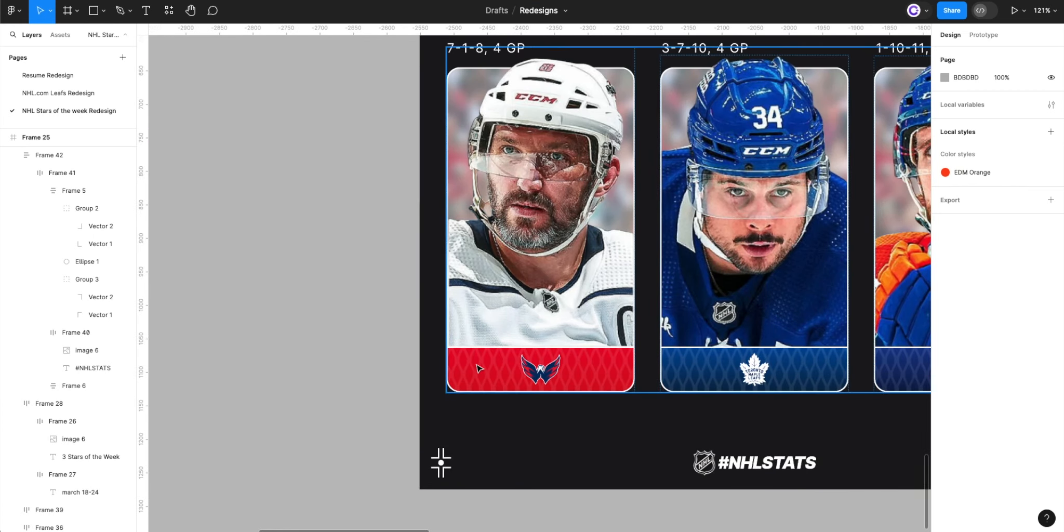
{"action": "scroll", "coordinate": [482, 392], "scroll_direction": "up", "scroll_amount": 8}
{"action": "scroll", "coordinate": [431, 424], "scroll_direction": "down", "scroll_amount": 5}
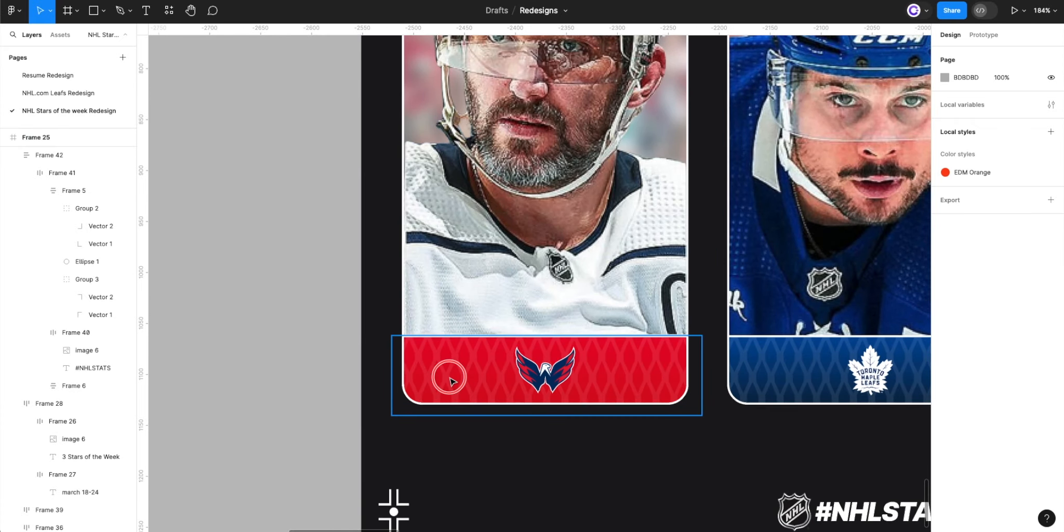
{"action": "left_click", "coordinate": [447, 375]}
{"action": "scroll", "coordinate": [234, 376], "scroll_direction": "down", "scroll_amount": 5}
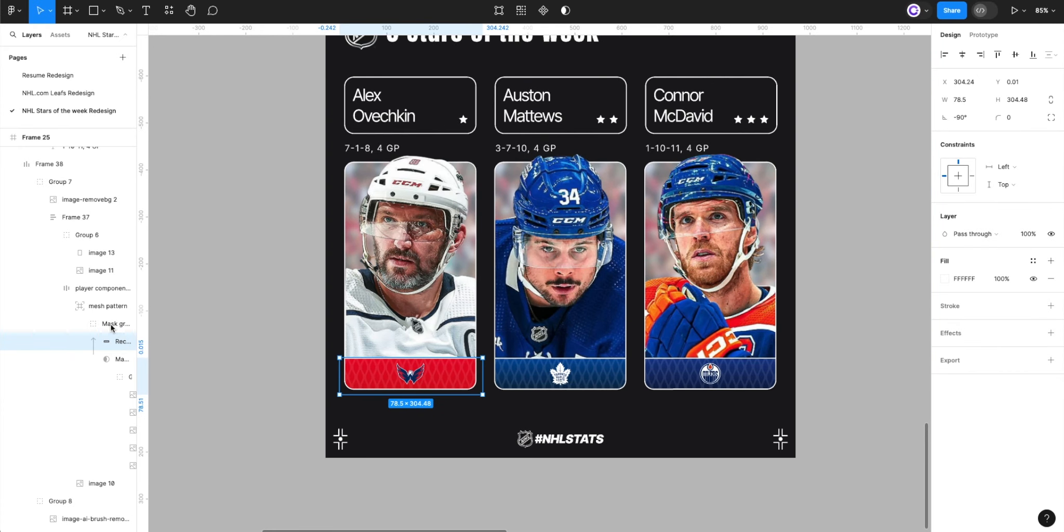
{"action": "left_click", "coordinate": [100, 309]}
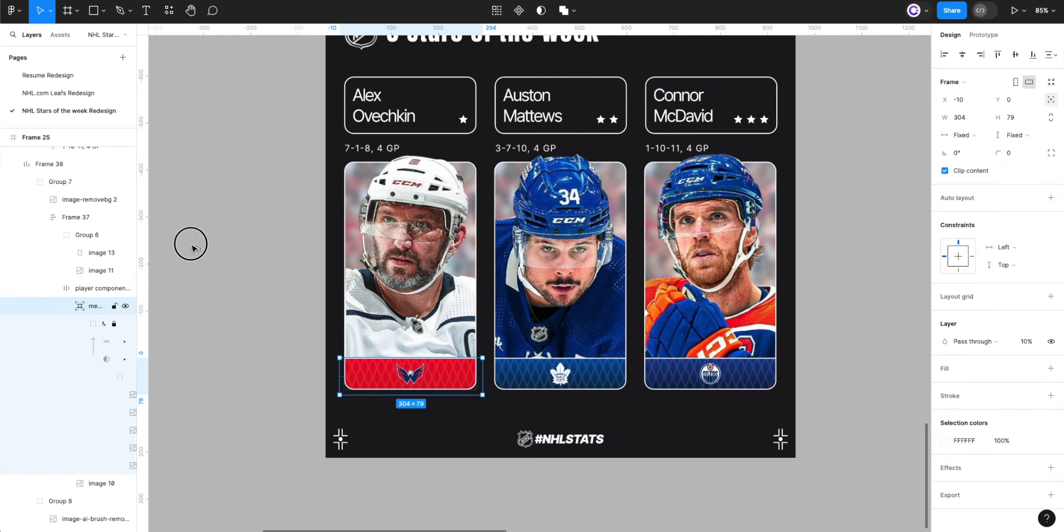
{"action": "left_click_drag", "start_coordinate": [192, 244], "coordinate": [175, 185], "text": "alt"}
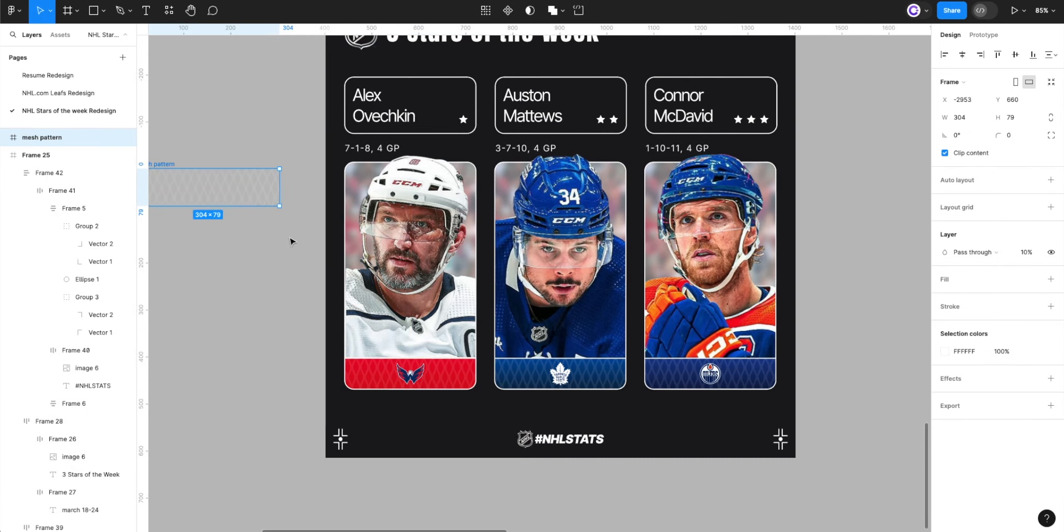
- Place the copied mesh pattern just below Frame 25, flush with its left edge, and widen the pattern frame to 1000
{"action": "scroll", "coordinate": [290, 240], "scroll_direction": "left", "scroll_amount": 3}
{"action": "scroll", "coordinate": [289, 177], "scroll_direction": "down", "scroll_amount": 2}
{"action": "left_click_drag", "start_coordinate": [273, 183], "coordinate": [523, 382]}
{"action": "left_click", "coordinate": [513, 380]}
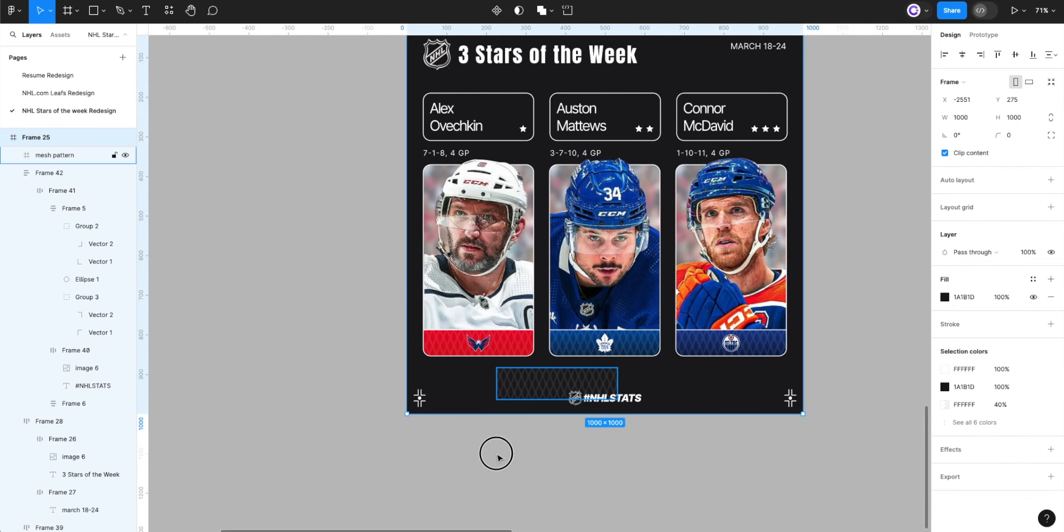
{"action": "left_click_drag", "start_coordinate": [497, 457], "coordinate": [453, 437]}
{"action": "left_click_drag", "start_coordinate": [536, 437], "coordinate": [802, 439]}
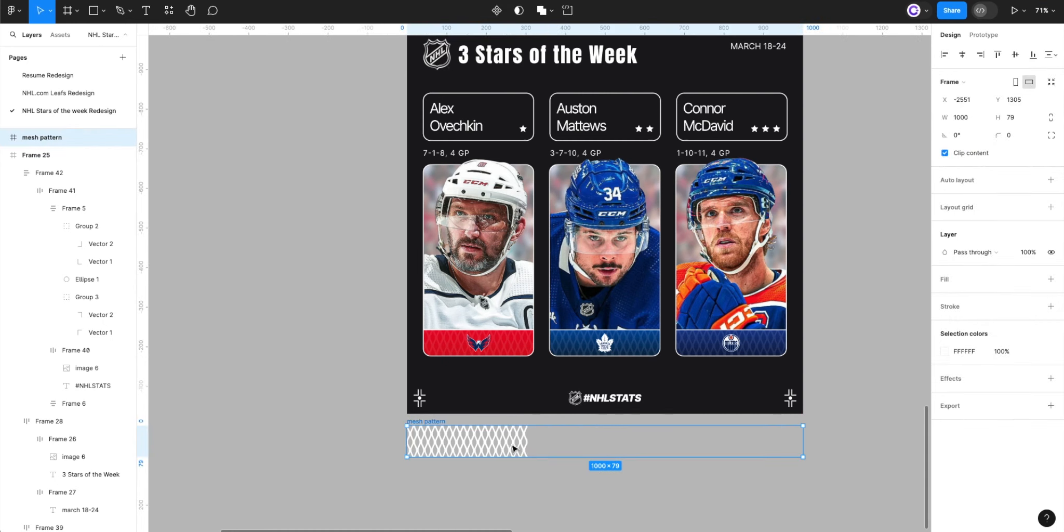
- Set the height of the rotated Rectangle 2 mask inside the copied mesh pattern to 1000
{"action": "left_click", "coordinate": [513, 448]}
{"action": "left_click", "coordinate": [11, 138]}
{"action": "left_click", "coordinate": [5, 137]}
{"action": "left_click", "coordinate": [66, 172]}
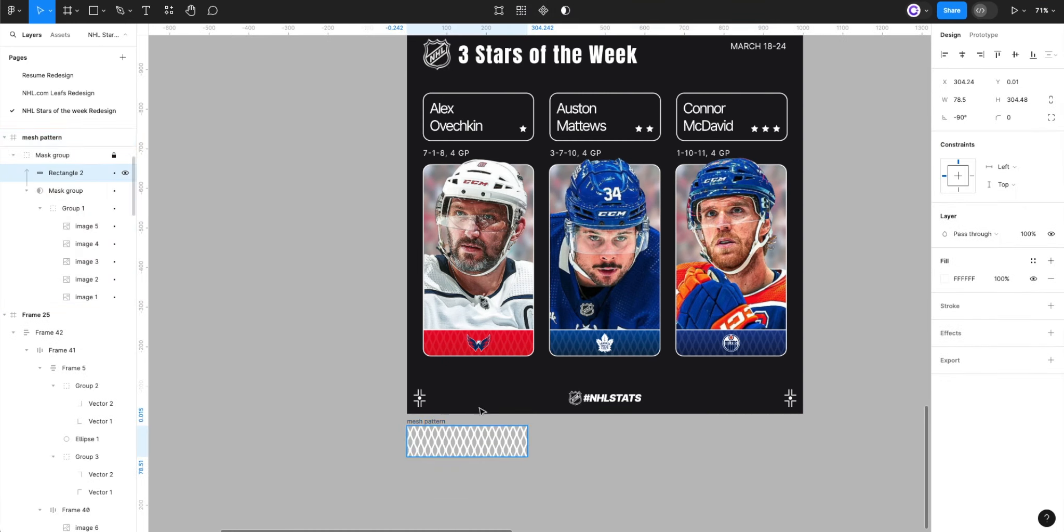
{"action": "left_click", "coordinate": [965, 100]}
{"action": "type", "text": "1000"}
{"action": "key", "text": "Return"}
{"action": "key", "text": "super+z"}
{"action": "left_click", "coordinate": [1016, 100]}
{"action": "type", "text": "1000"}
{"action": "key", "text": "Return"}
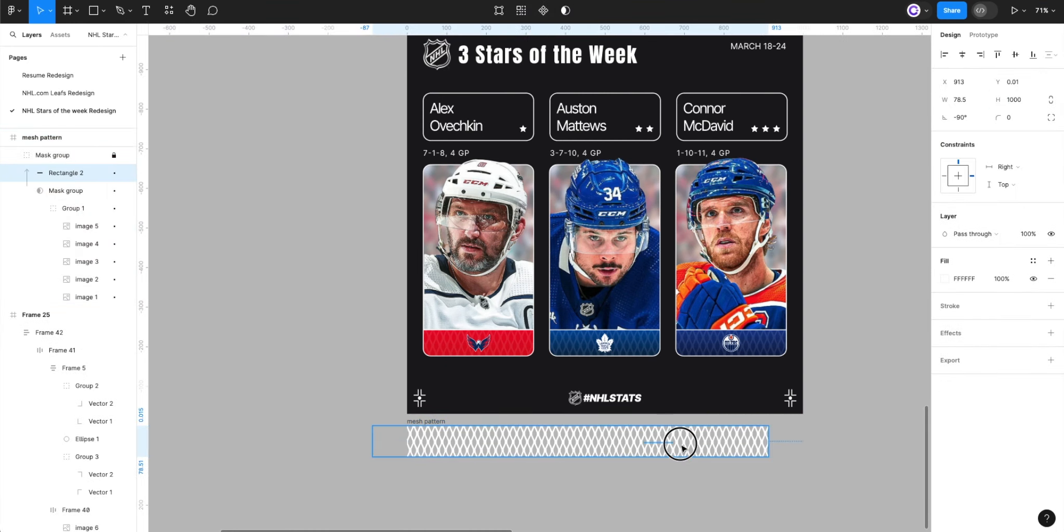
- Shift the contents of the copied mesh pattern sideways until the mesh covers the full width of its frame
{"action": "left_click", "coordinate": [59, 191]}
{"action": "left_click", "coordinate": [83, 226]}
{"action": "left_click", "coordinate": [83, 297], "text": "shift"}
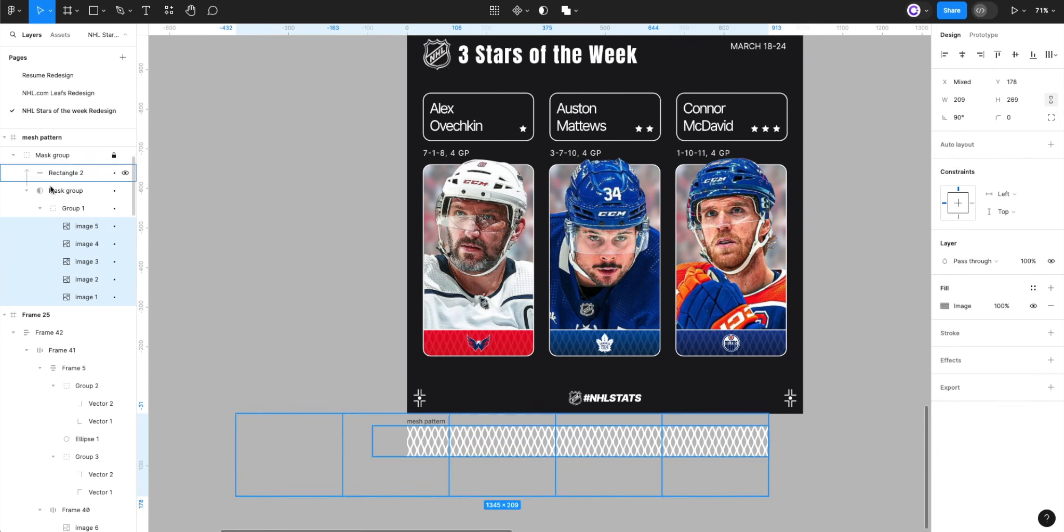
{"action": "left_click_drag", "start_coordinate": [404, 448], "coordinate": [511, 448]}
{"action": "left_click", "coordinate": [740, 444]}
{"action": "double_click", "coordinate": [741, 444]}
- Move the widened mesh pattern into Frame 25, centre it horizontally, and place it behind all layers at the frame's bottom edge
{"action": "left_click_drag", "start_coordinate": [418, 421], "coordinate": [420, 353]}
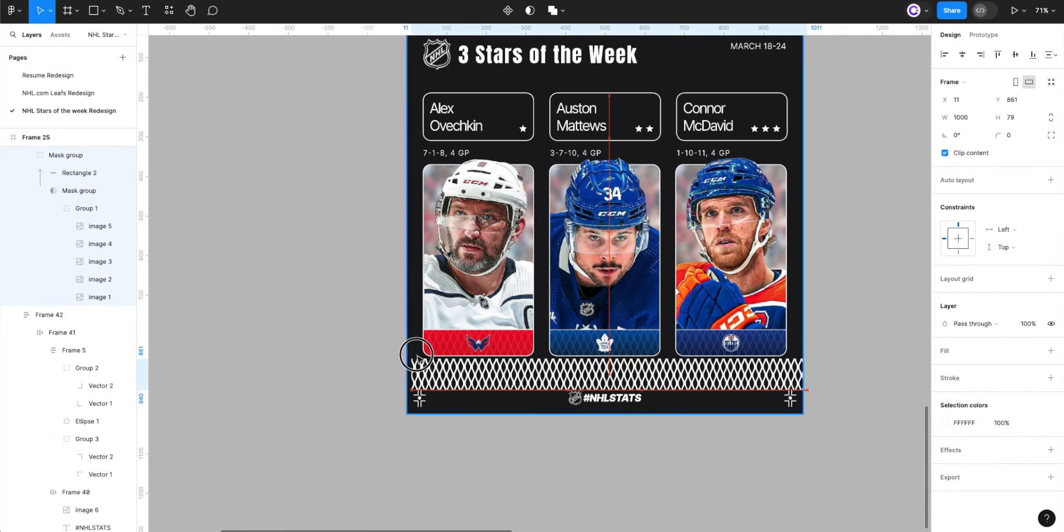
{"action": "left_click", "coordinate": [962, 54]}
{"action": "right_click", "coordinate": [477, 377]}
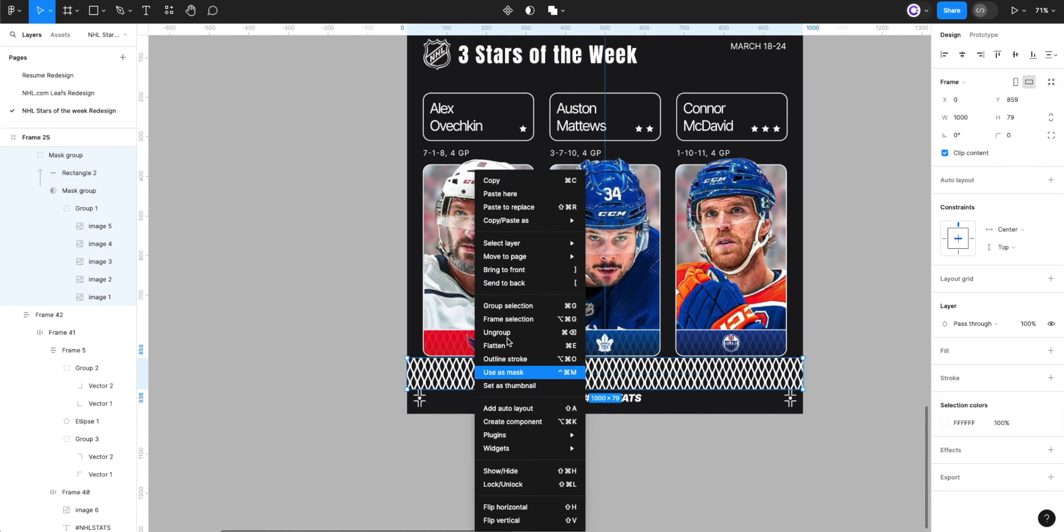
{"action": "left_click", "coordinate": [516, 286]}
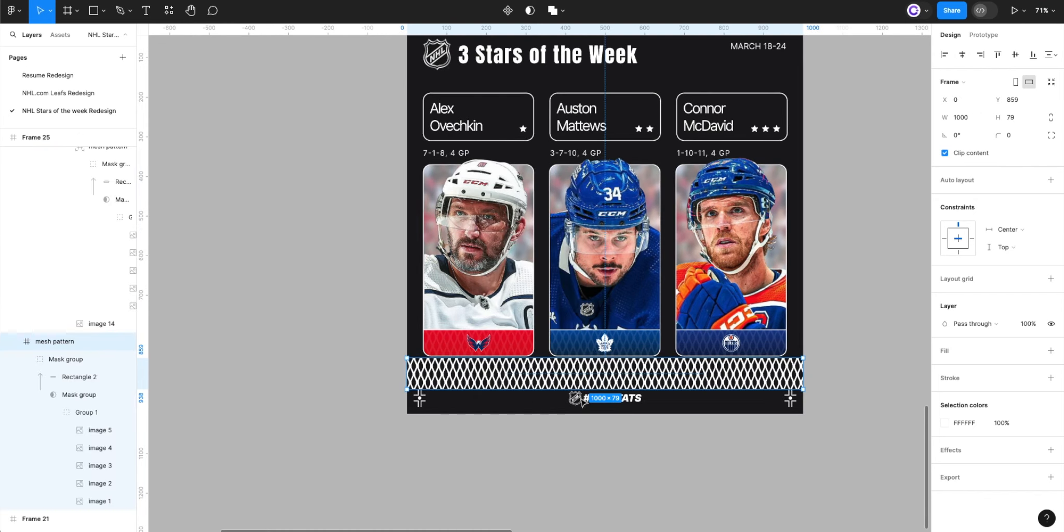
{"action": "left_click", "coordinate": [1033, 54]}
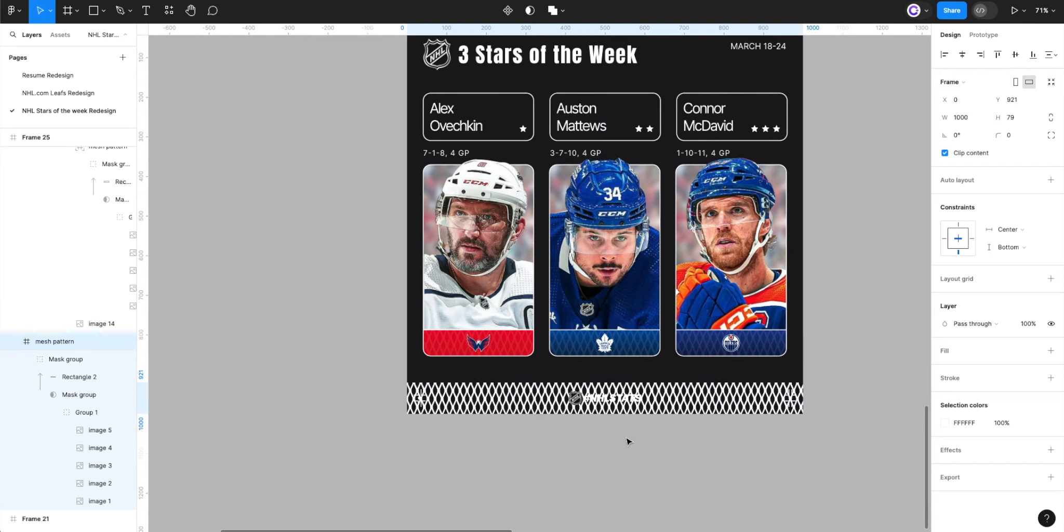
- Lower the layer opacity of the mesh pattern behind the footer to 5%
{"action": "left_click", "coordinate": [1024, 323]}
{"action": "type", "text": "10"}
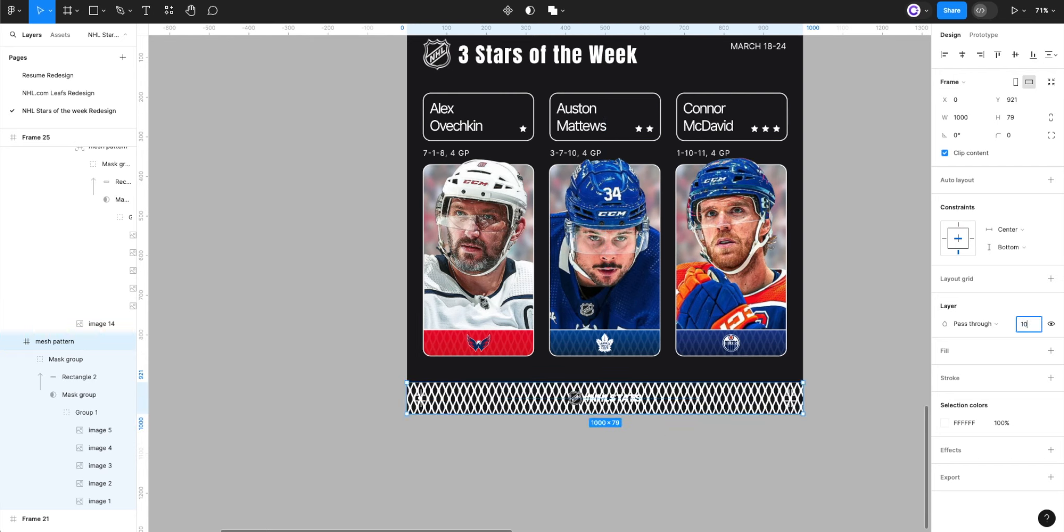
{"action": "key", "text": "Return"}
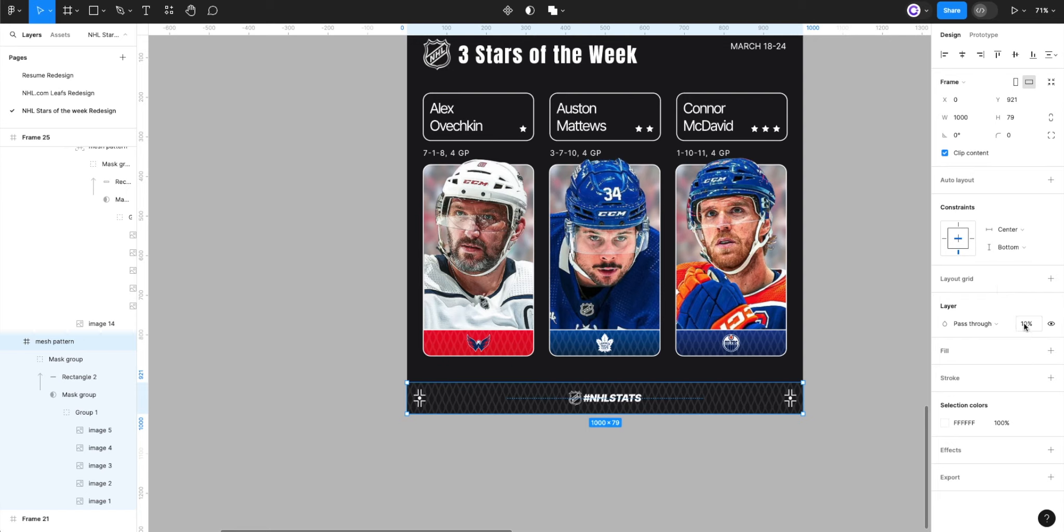
{"action": "left_click_drag", "start_coordinate": [1024, 323], "coordinate": [1019, 324]}
{"action": "type", "text": "5"}
{"action": "key", "text": "Delete"}
{"action": "key", "text": "Return"}
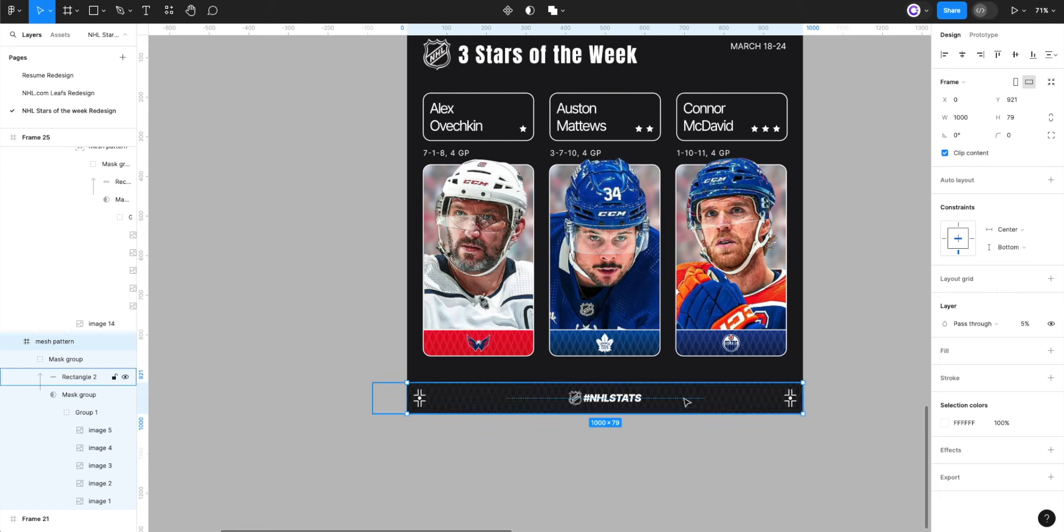
- Duplicate the footer's mesh pattern and align the copy to the top edge of Frame 25
{"action": "key", "text": "ctrl+d"}
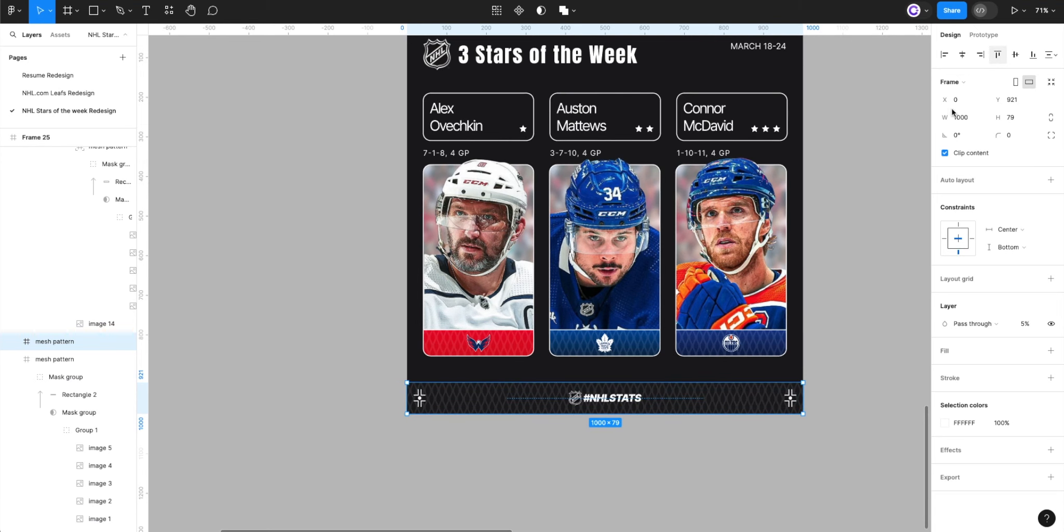
{"action": "left_click", "coordinate": [998, 54]}
{"action": "scroll", "coordinate": [875, 328], "scroll_direction": "up", "scroll_amount": 3}
{"action": "scroll", "coordinate": [875, 327], "scroll_direction": "up", "scroll_amount": 1}
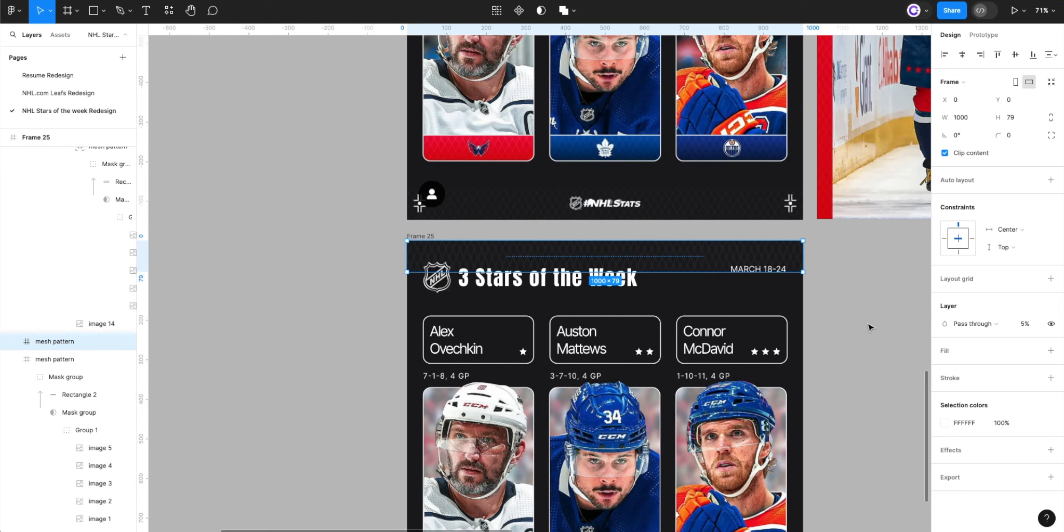
{"action": "left_click", "coordinate": [870, 321]}
{"action": "scroll", "coordinate": [868, 318], "scroll_direction": "down", "scroll_amount": 3}
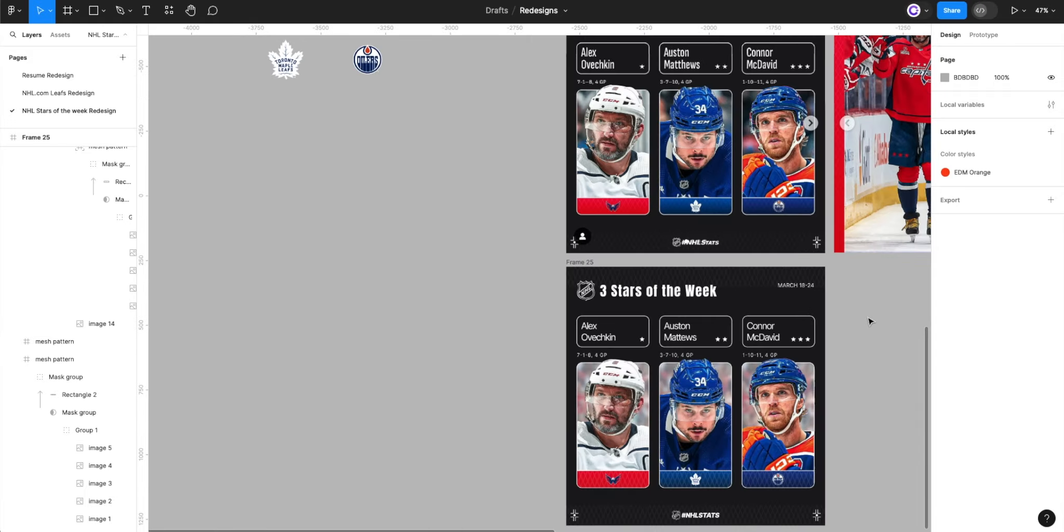
{"action": "left_click_drag", "start_coordinate": [868, 318], "coordinate": [795, 253]}
{"action": "scroll", "coordinate": [793, 257], "scroll_direction": "up", "scroll_amount": 3}
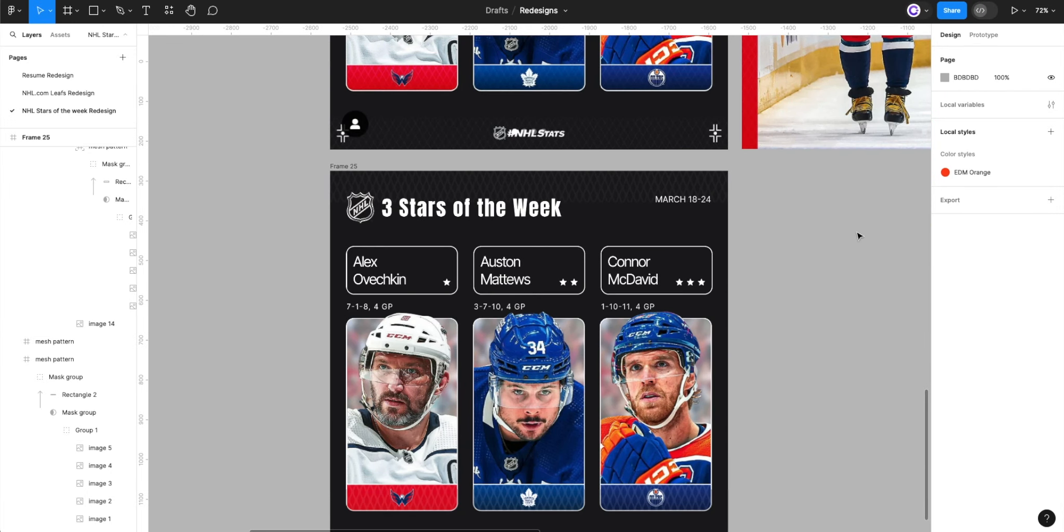
{"action": "scroll", "coordinate": [860, 235], "scroll_direction": "down", "scroll_amount": 3}
{"action": "scroll", "coordinate": [860, 235], "scroll_direction": "left", "scroll_amount": 2}
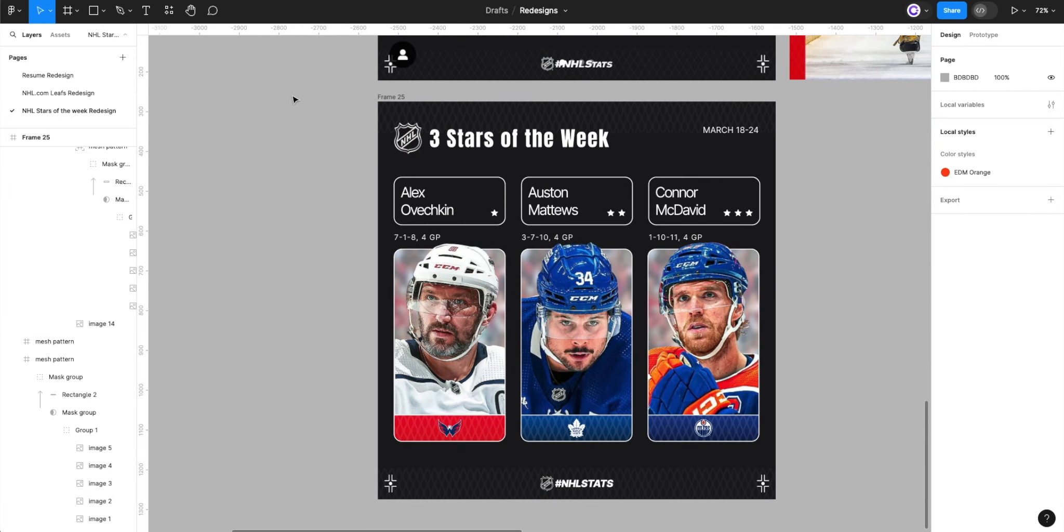
- Rename Frame 25 to "3 stars of the week | Instagram Post"
{"action": "left_click", "coordinate": [389, 98]}
{"action": "double_click", "coordinate": [389, 96]}
{"action": "type", "text": "3 st"}
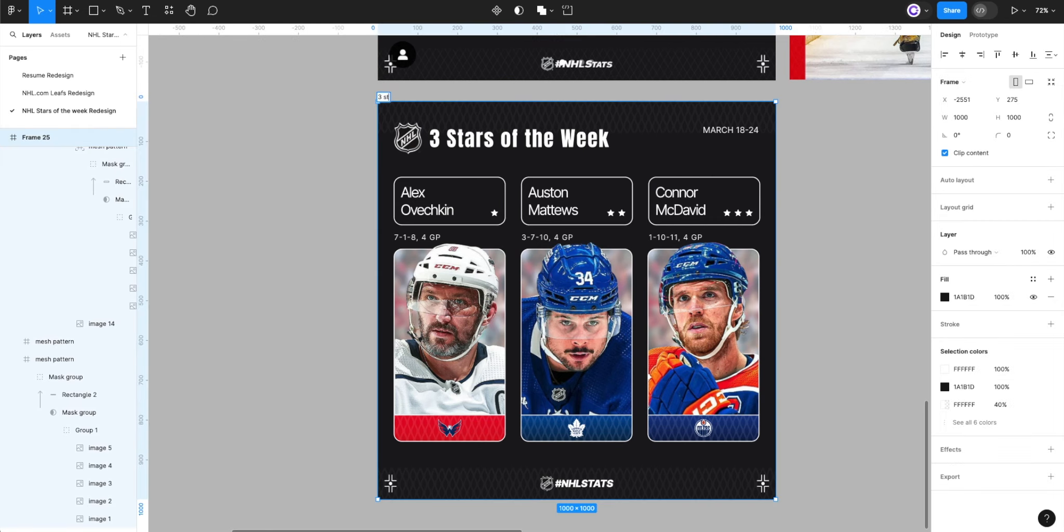
{"action": "type", "text": "ars of the week -"}
{"action": "key", "text": "BackSpace"}
{"action": "key", "text": "BackSpace"}
{"action": "key", "text": "Return"}
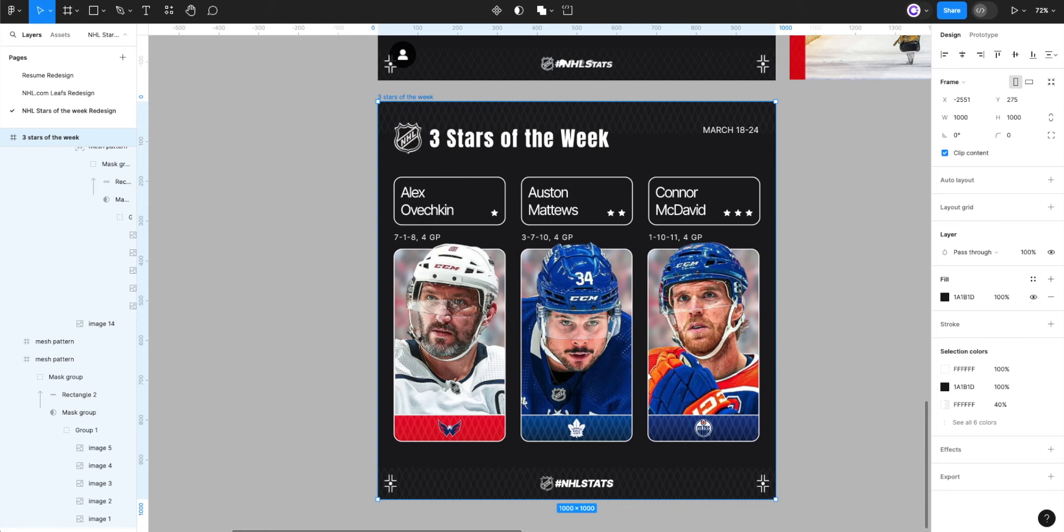
{"action": "double_click", "coordinate": [416, 97]}
{"action": "left_click", "coordinate": [415, 96]}
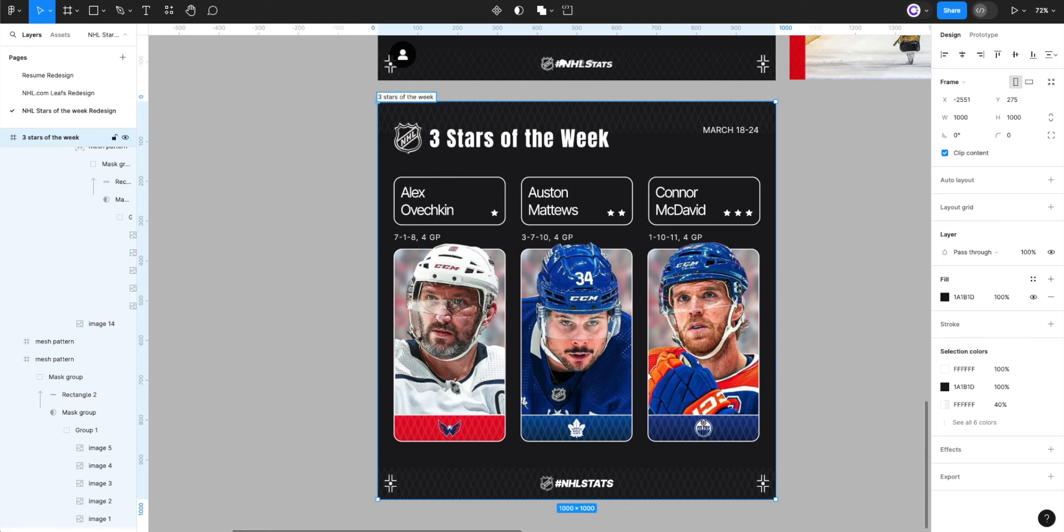
{"action": "type", "text": "| Instagram Post"}
{"action": "key", "text": "Return"}
{"action": "left_click", "coordinate": [305, 147]}
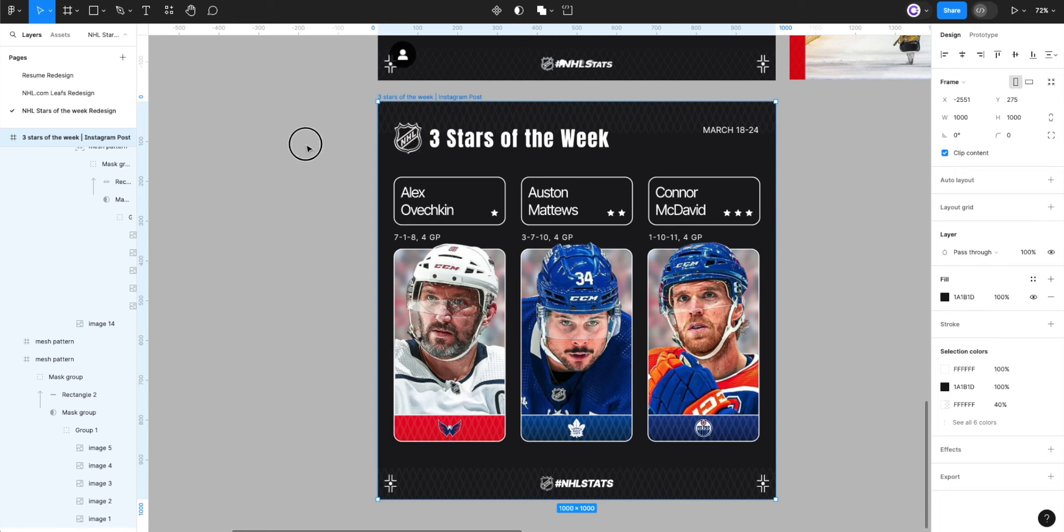
- Move Frame 21 and the rebuilt 3 stars of the week frame together down to an empty area of the canvas
{"action": "scroll", "coordinate": [306, 147], "scroll_direction": "up", "scroll_amount": 4}
{"action": "scroll", "coordinate": [359, 167], "scroll_direction": "down", "scroll_amount": 3}
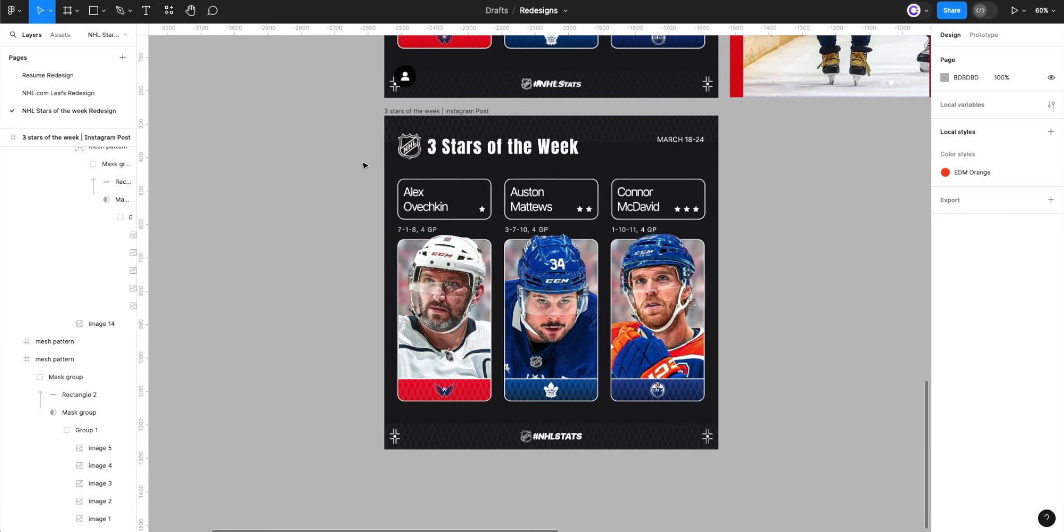
{"action": "scroll", "coordinate": [276, 218], "scroll_direction": "up", "scroll_amount": 2}
{"action": "scroll", "coordinate": [275, 218], "scroll_direction": "right", "scroll_amount": 2}
{"action": "scroll", "coordinate": [283, 218], "scroll_direction": "down", "scroll_amount": 3}
{"action": "scroll", "coordinate": [377, 213], "scroll_direction": "left", "scroll_amount": 3}
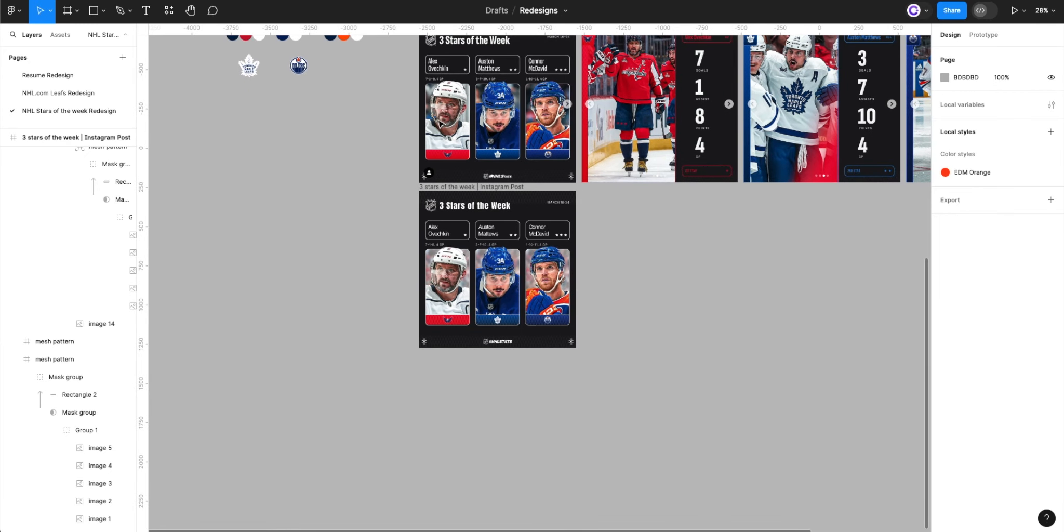
{"action": "scroll", "coordinate": [378, 213], "scroll_direction": "up", "scroll_amount": 2}
{"action": "left_click", "coordinate": [441, 270]}
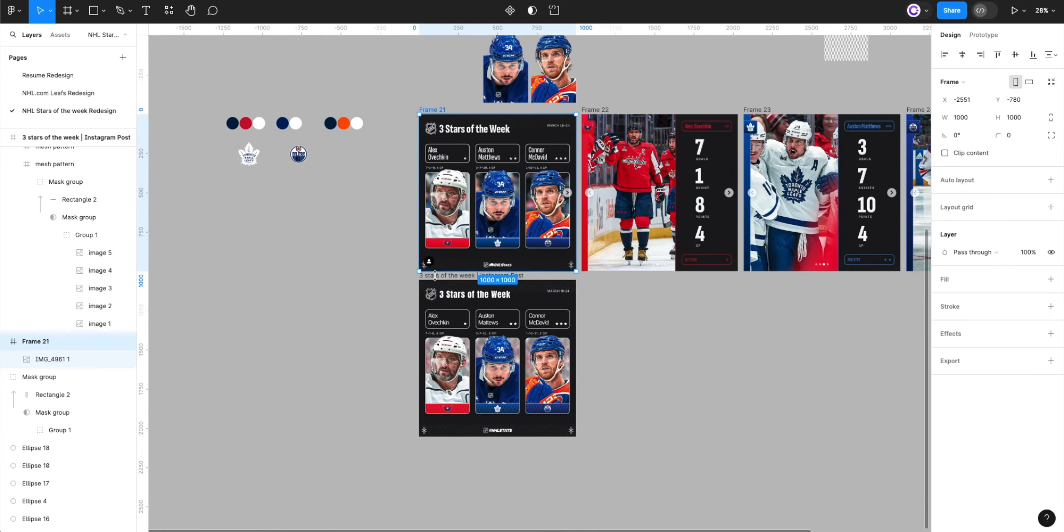
{"action": "left_click", "coordinate": [464, 277], "text": "shift"}
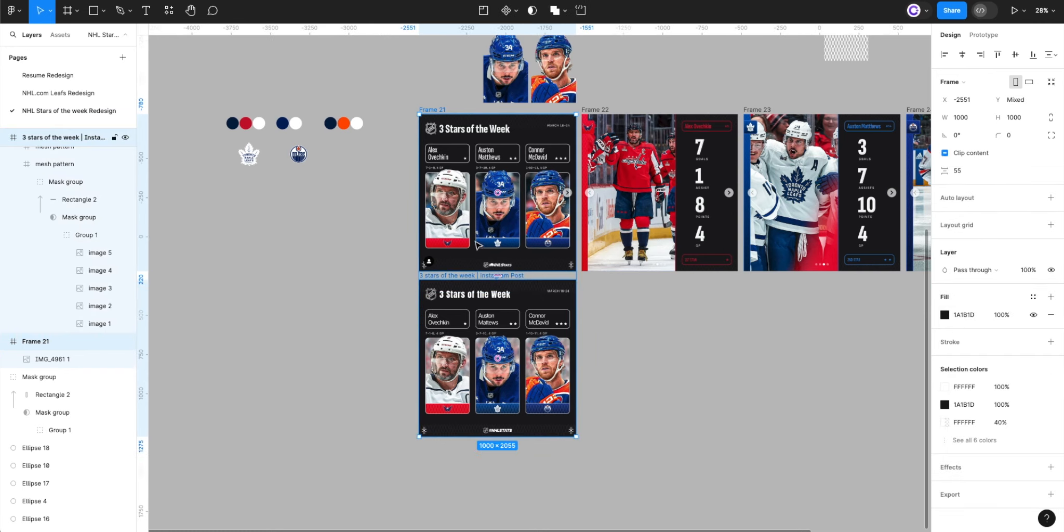
{"action": "left_click_drag", "start_coordinate": [423, 385], "coordinate": [462, 456]}
{"action": "scroll", "coordinate": [470, 435], "scroll_direction": "up", "scroll_amount": 5}
{"action": "scroll", "coordinate": [469, 432], "scroll_direction": "down", "scroll_amount": 4}
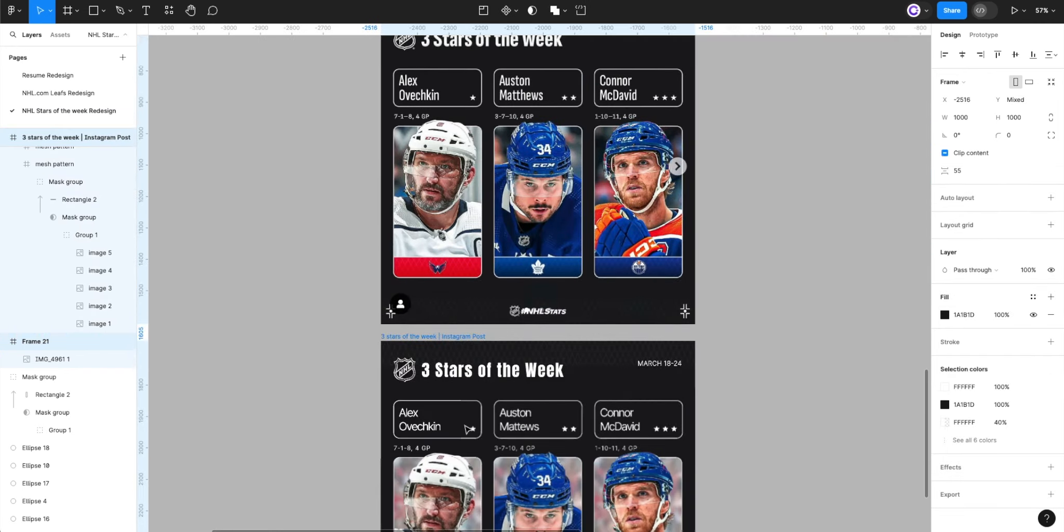
- Hide the editor's interface so that only the canvas with the two frames is shown
{"action": "scroll", "coordinate": [466, 418], "scroll_direction": "down", "scroll_amount": 2}
{"action": "scroll", "coordinate": [343, 351], "scroll_direction": "down", "scroll_amount": 3}
{"action": "right_click", "coordinate": [343, 352]}
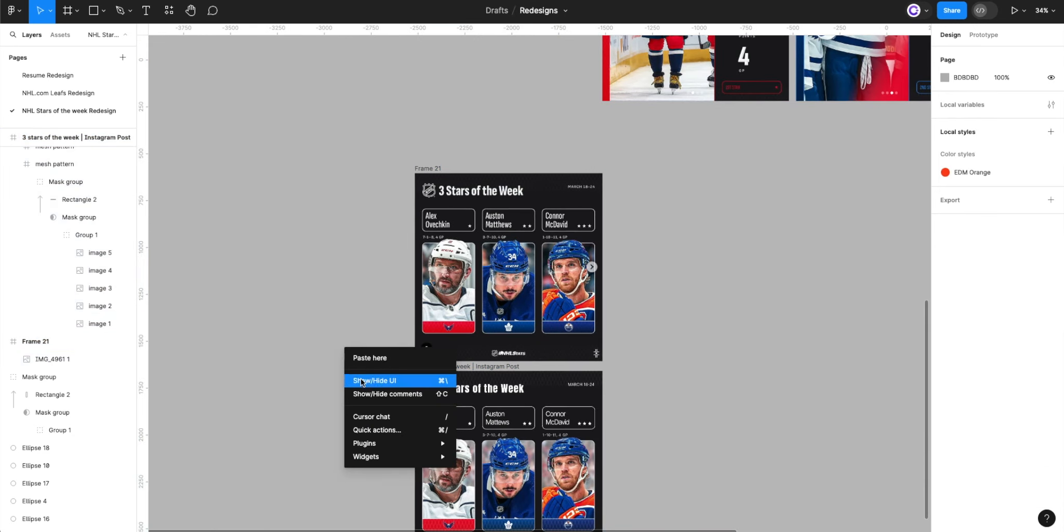
{"action": "left_click", "coordinate": [362, 378]}
{"action": "scroll", "coordinate": [349, 244], "scroll_direction": "down", "scroll_amount": 3}
{"action": "scroll", "coordinate": [384, 242], "scroll_direction": "up", "scroll_amount": 2}
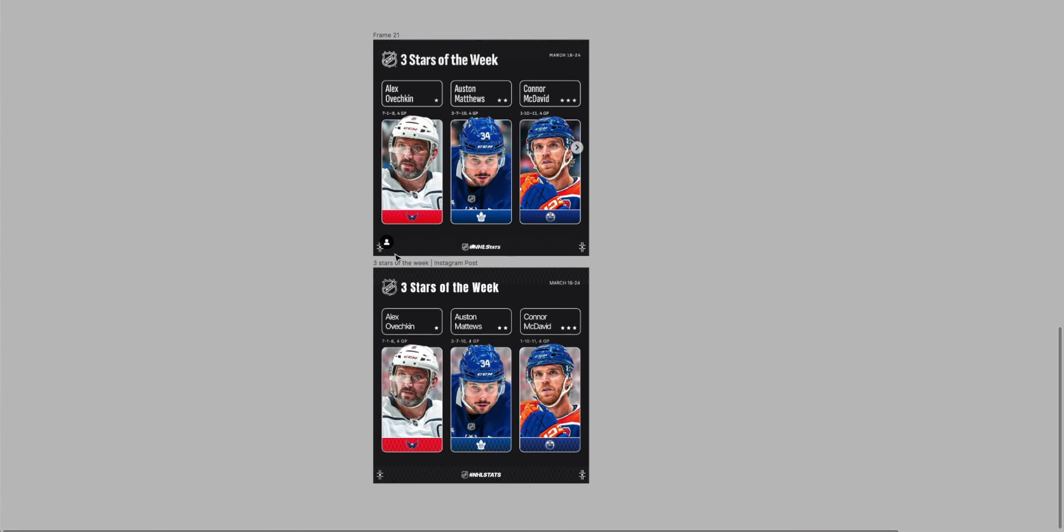
- Place the rebuilt frame directly beside Frame 21 on its right, top edges aligned, and compare the two graphics
{"action": "left_click", "coordinate": [413, 266]}
{"action": "left_click_drag", "start_coordinate": [413, 266], "coordinate": [629, 35]}
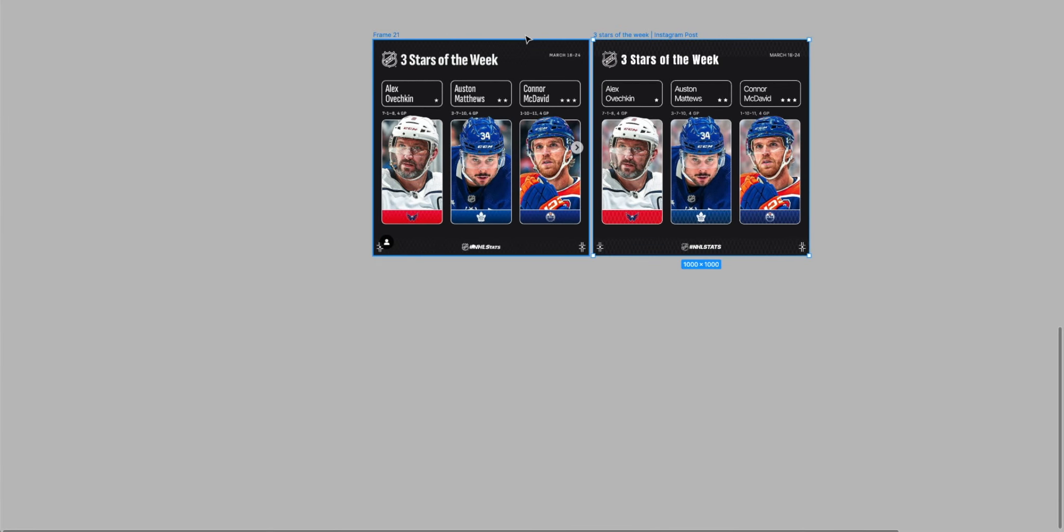
{"action": "scroll", "coordinate": [629, 35], "scroll_direction": "up", "scroll_amount": 1}
{"action": "scroll", "coordinate": [682, 83], "scroll_direction": "up", "scroll_amount": 5}
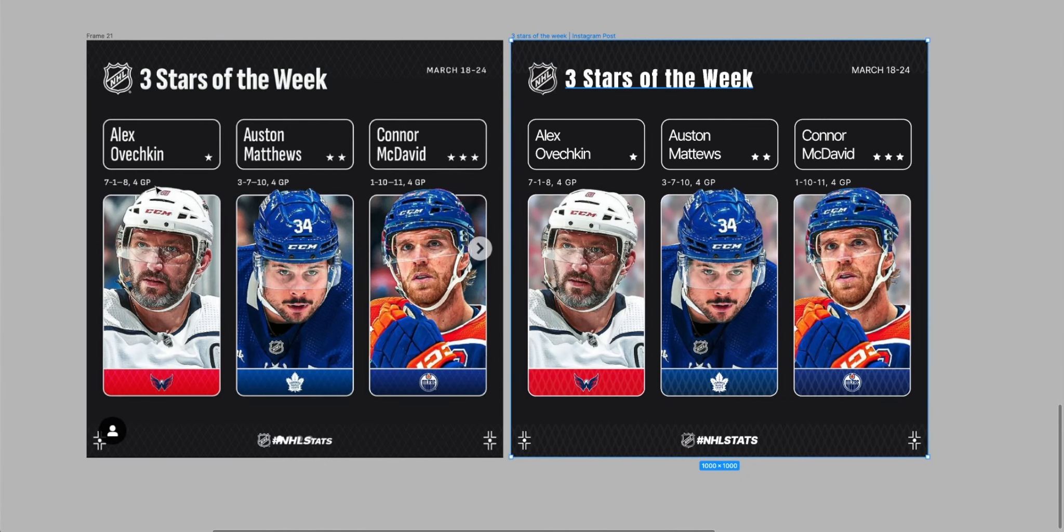
{"action": "scroll", "coordinate": [137, 205], "scroll_direction": "up", "scroll_amount": 1}
{"action": "scroll", "coordinate": [138, 207], "scroll_direction": "up", "scroll_amount": 1}
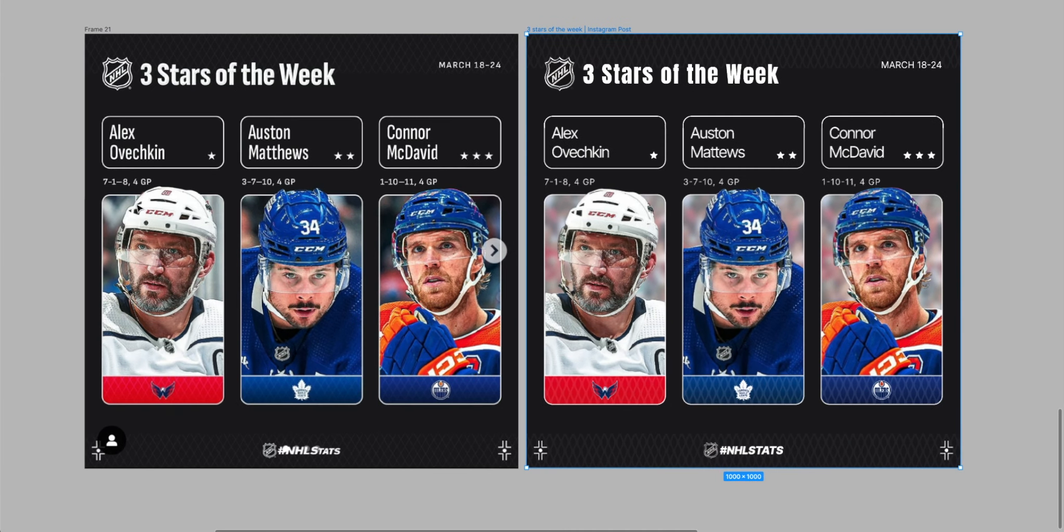
{"action": "left_click", "coordinate": [37, 266]}
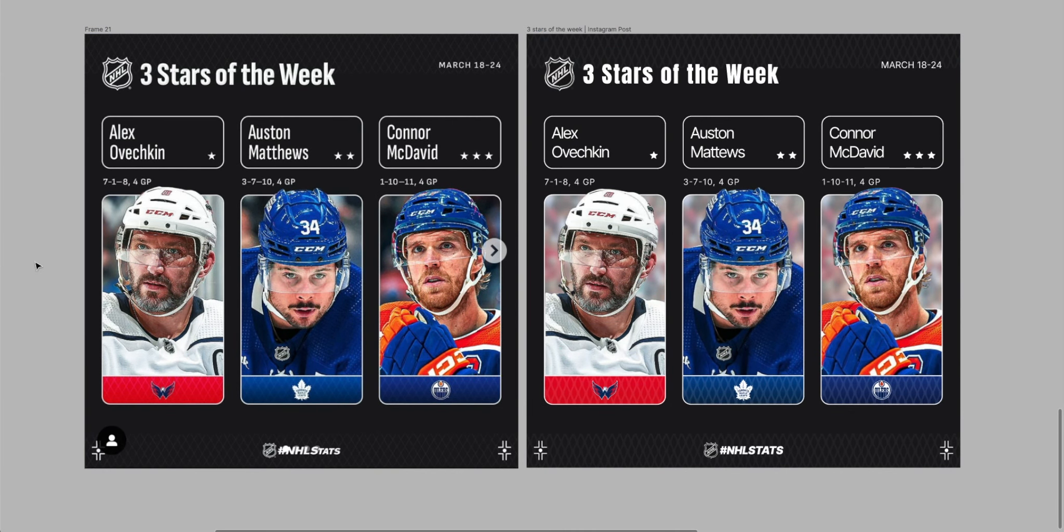